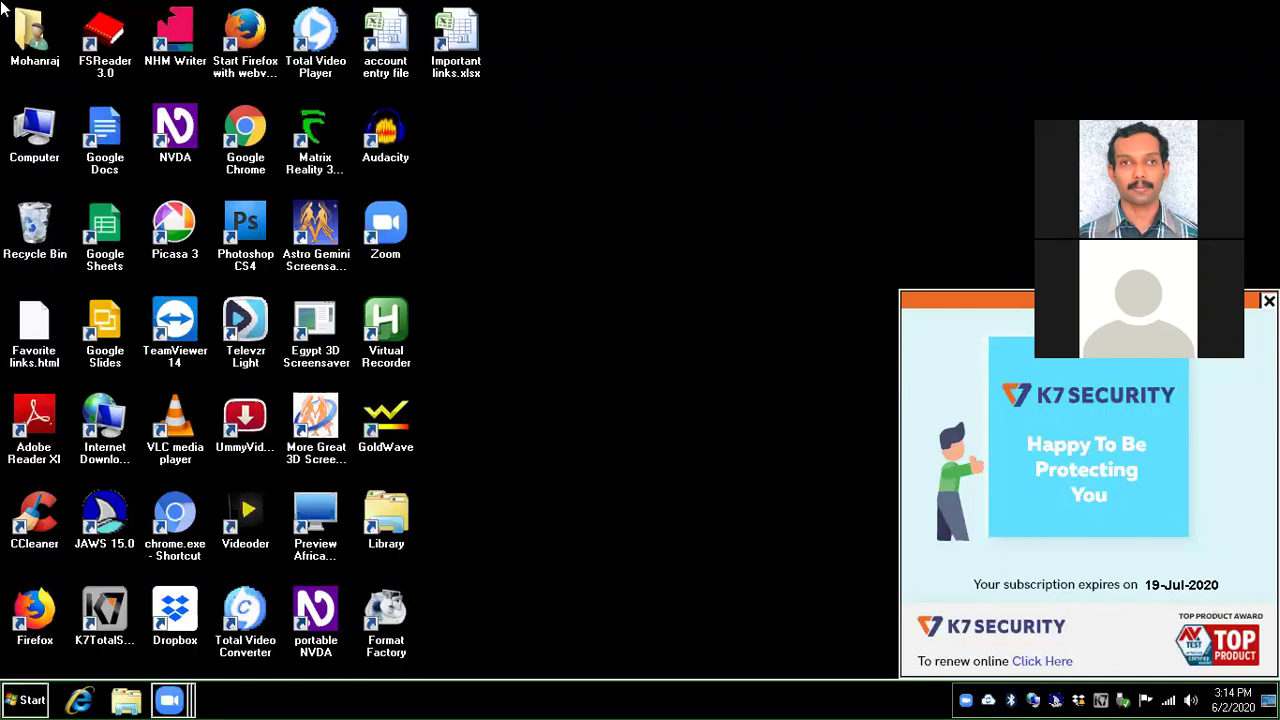
- Find Microsoft Office PowerPoint 2007 by searching for "power" and launch it
key("super")
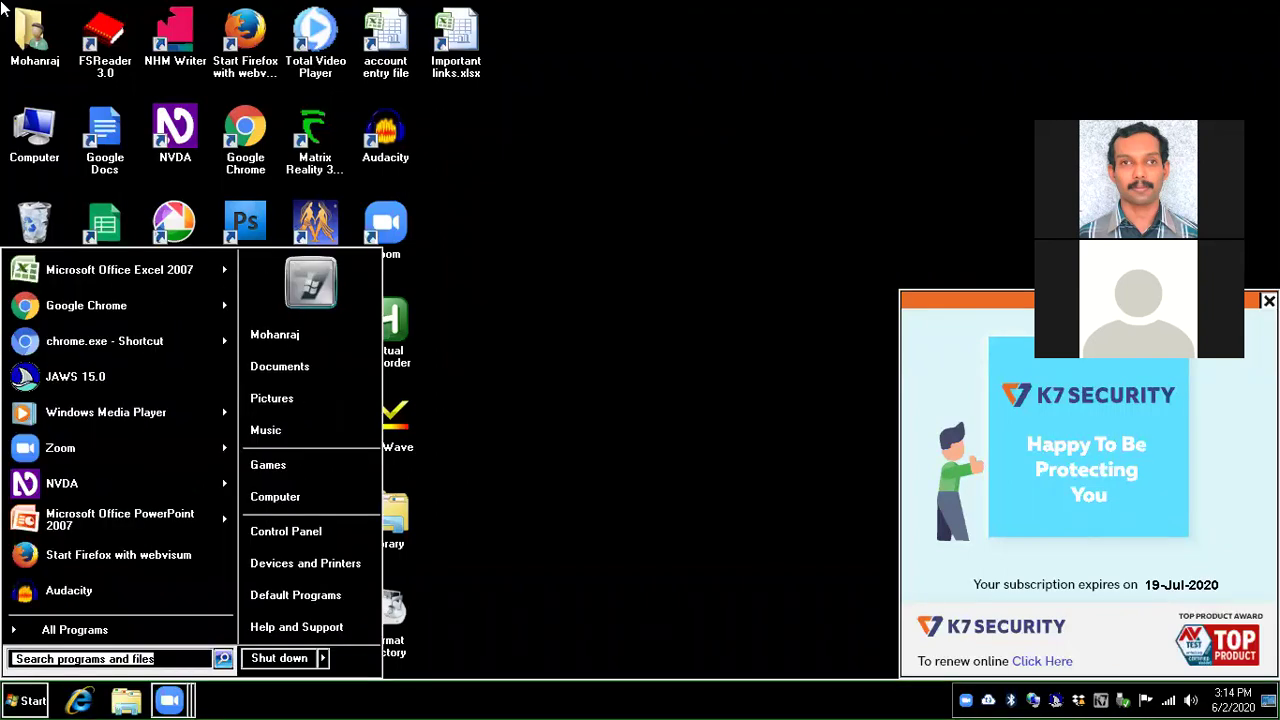
type("power")
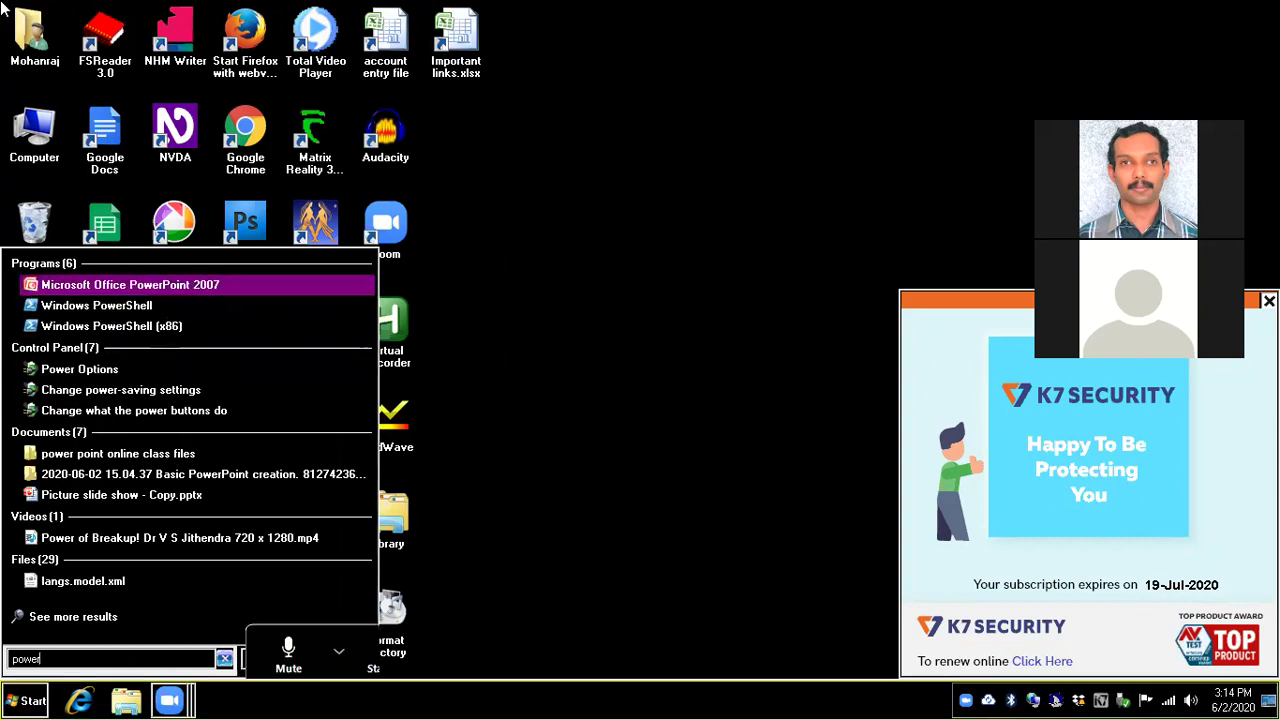
key("Return")
key("Return")
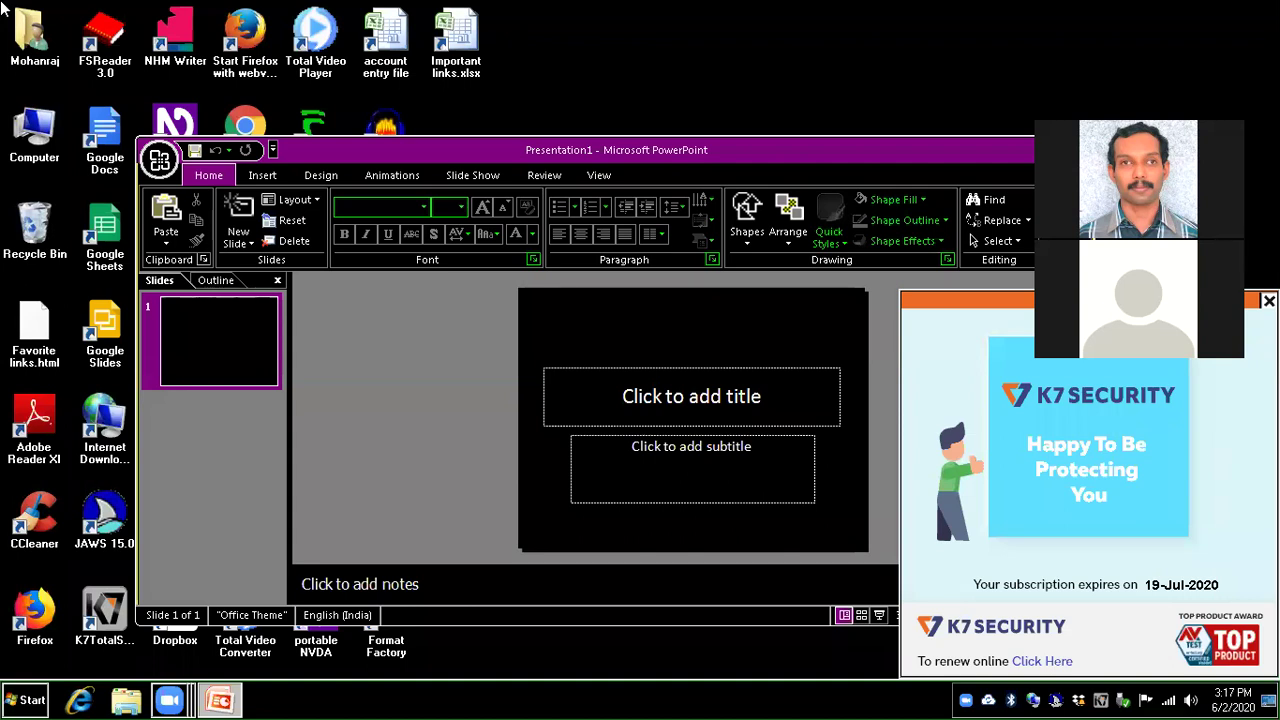
- Enter "IAB online training" as the title of the first slide
key("Tab")
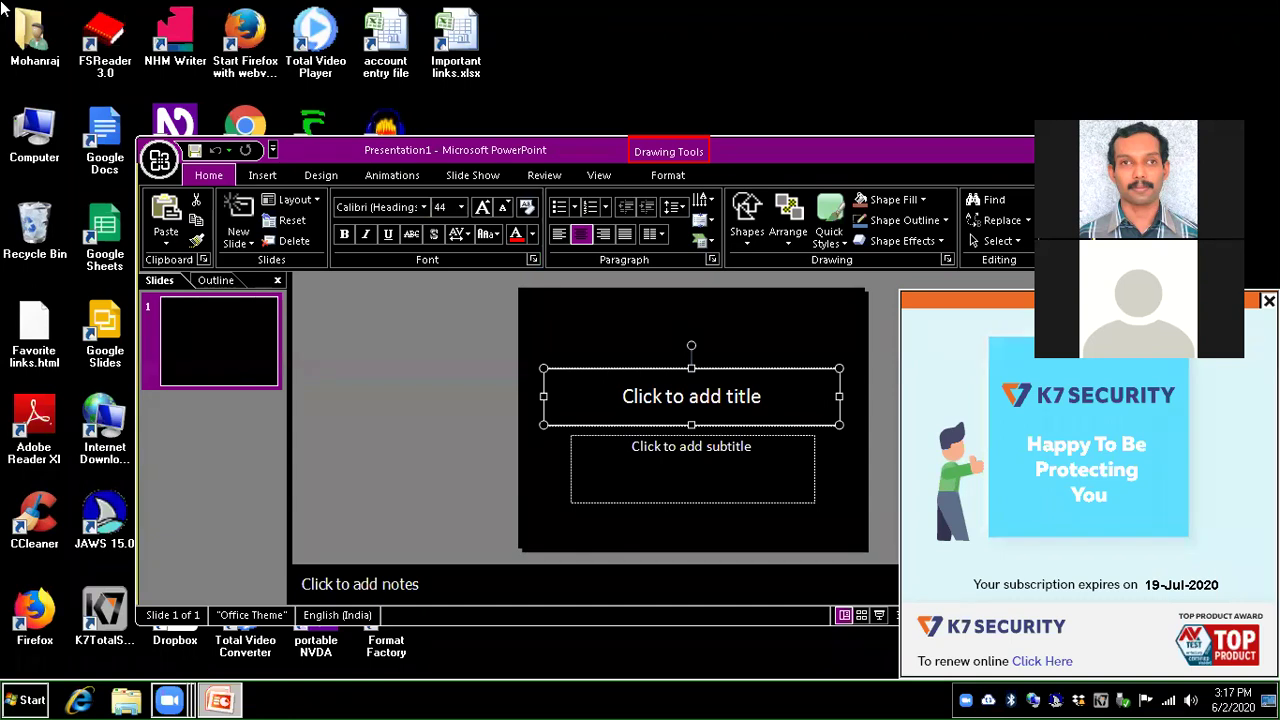
type("IA")
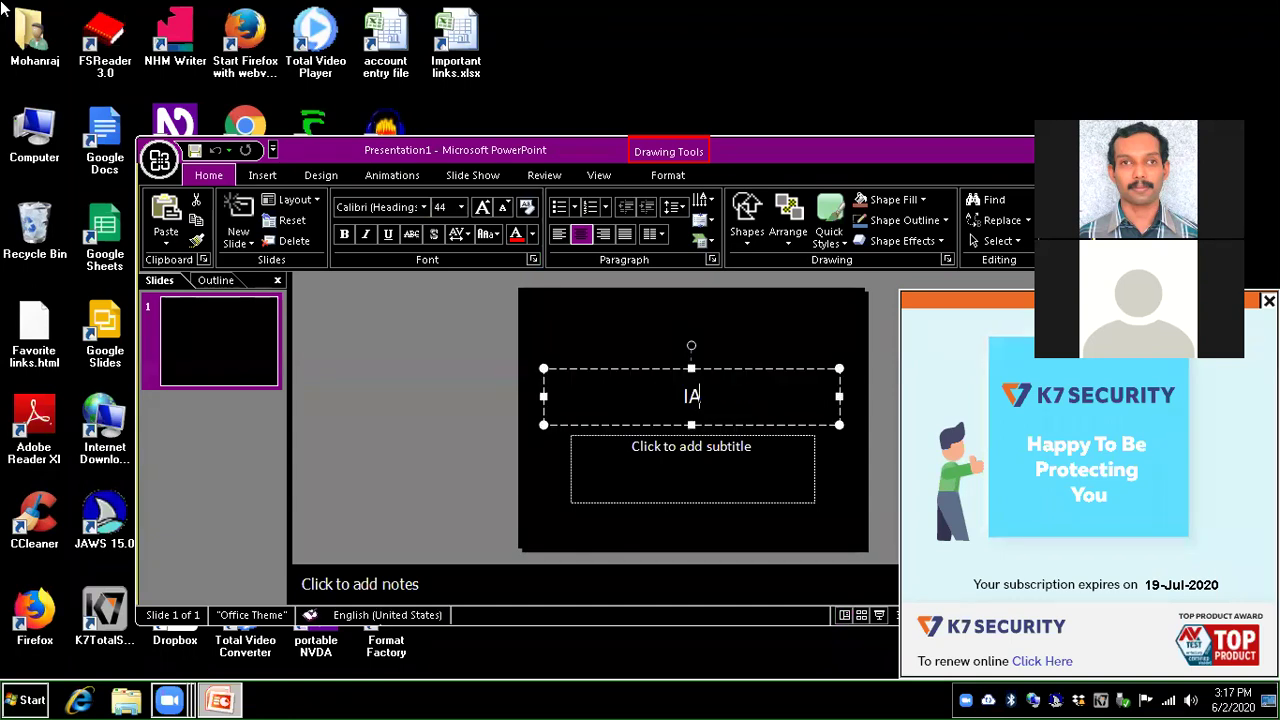
type("B o")
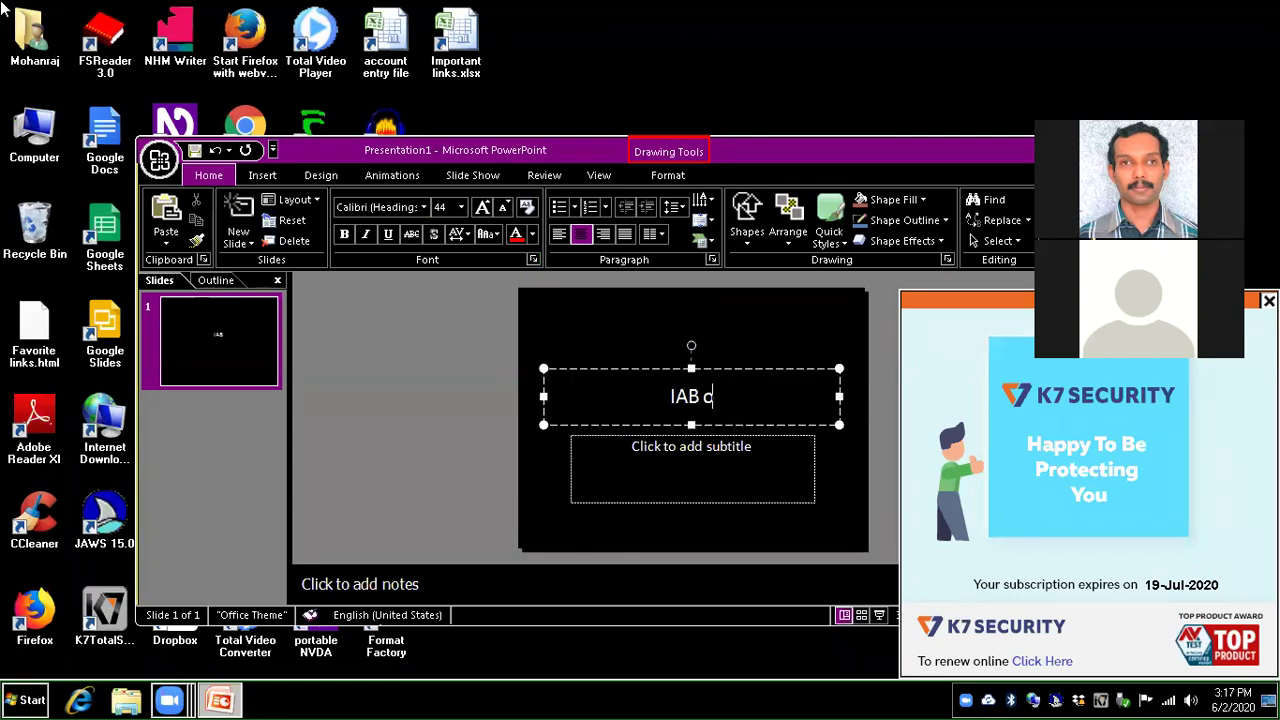
type("nline training")
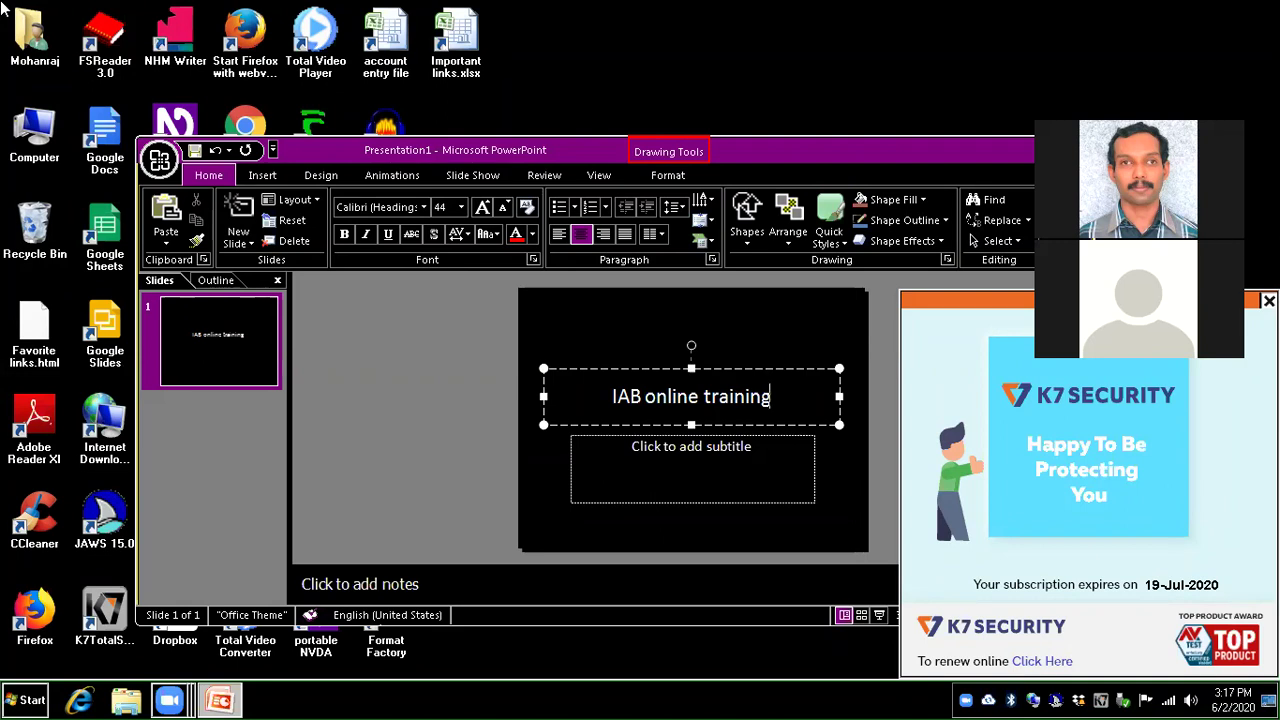
key("Escape")
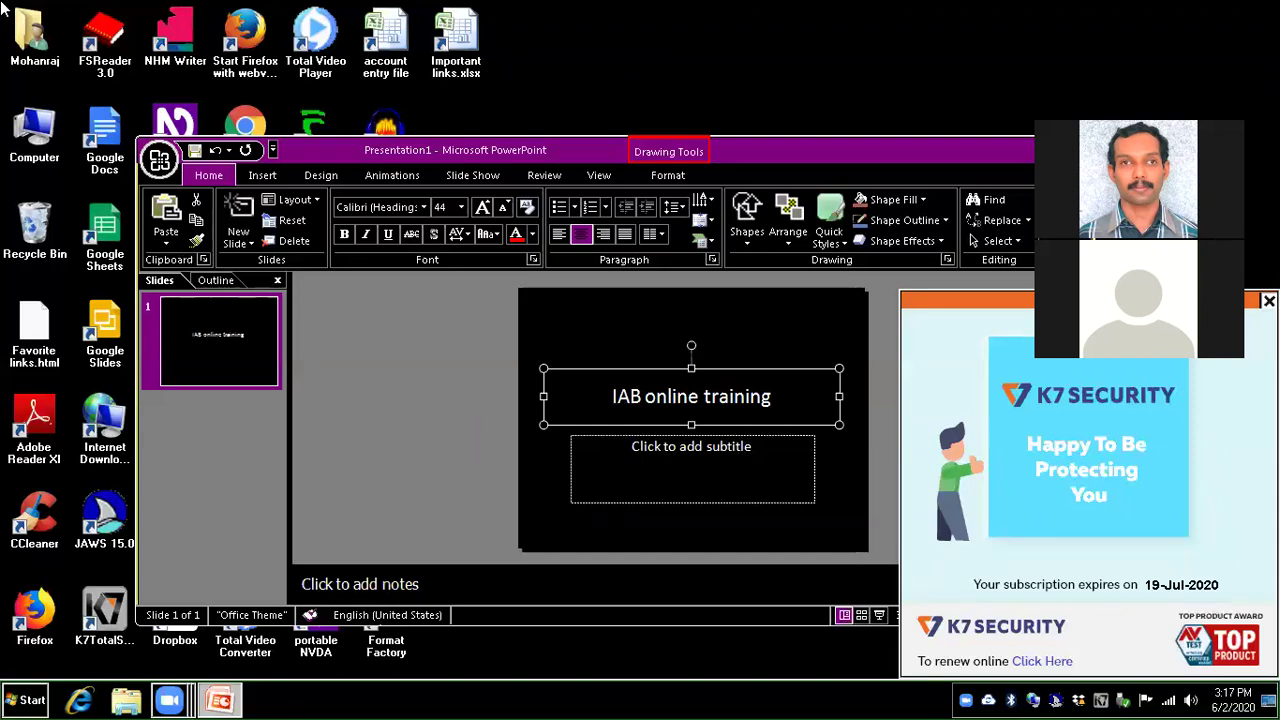
- Fill the first slide's subtitle with two lines: "Basic HTML" and "Epub and book share"
key("Tab")
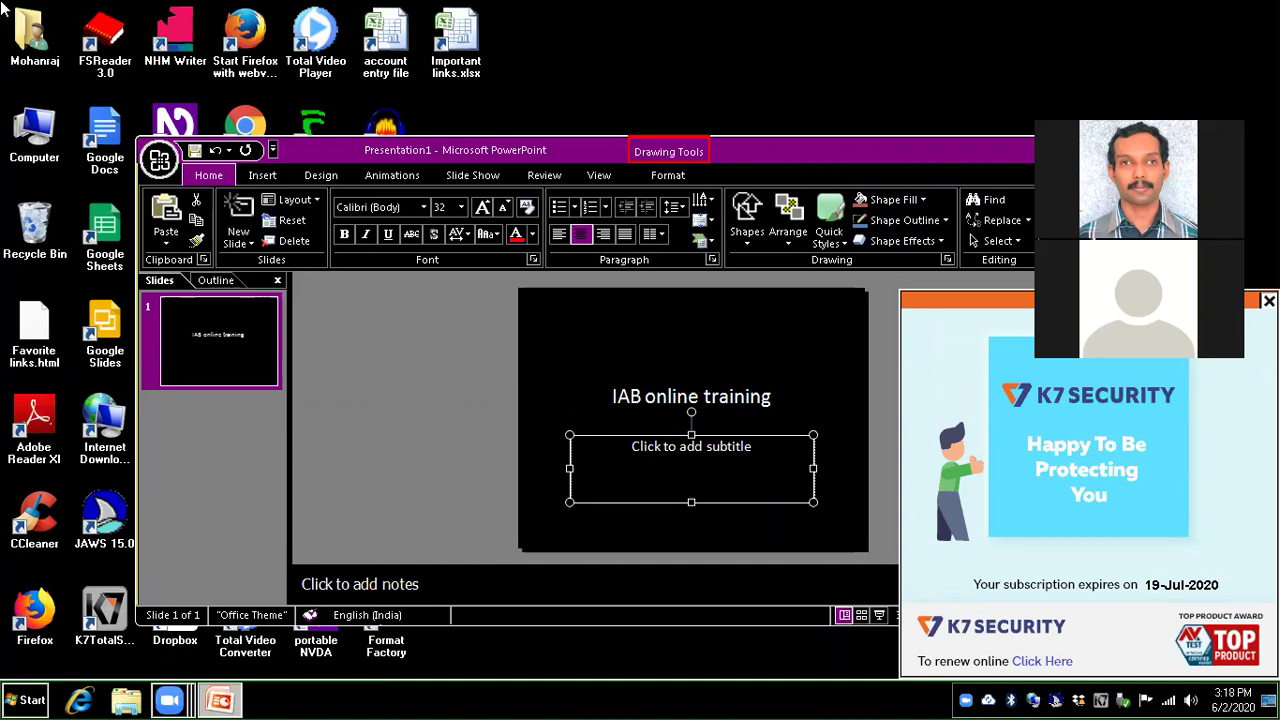
type("Basic HTML")
key("Return")
key("Up")
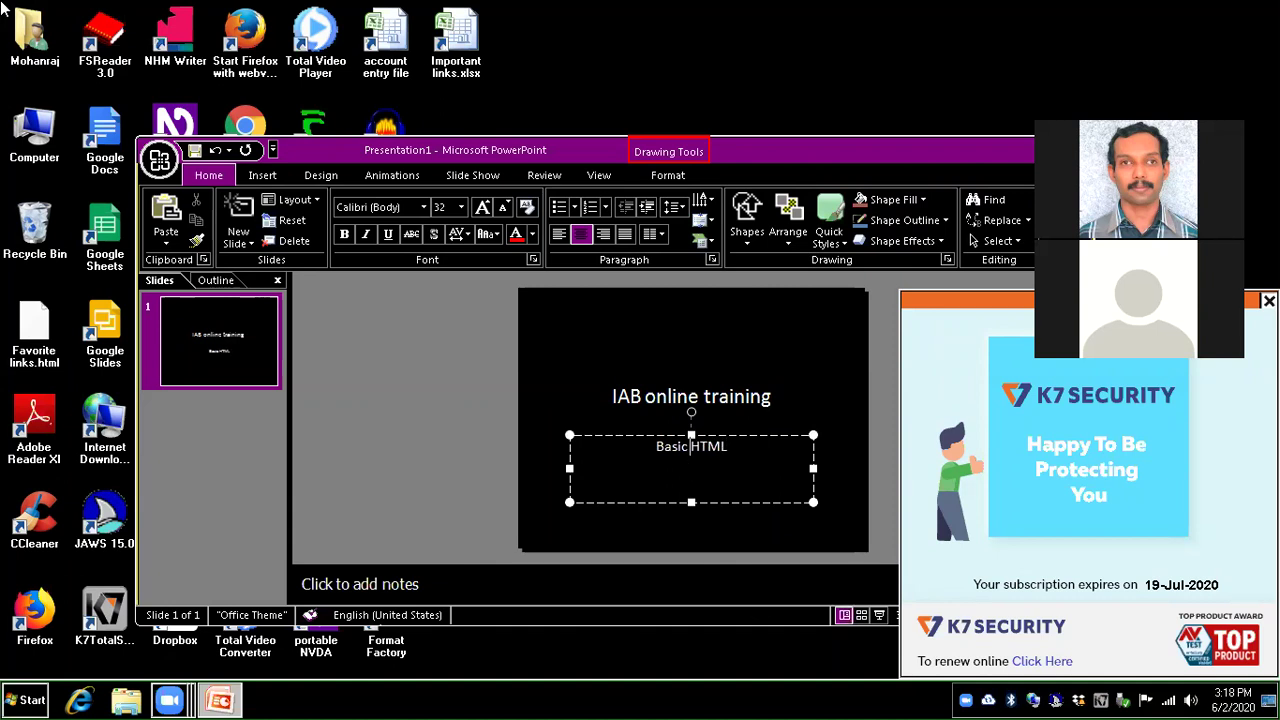
key("alt+shift")
type("E")
key("alt+shift")
type("pub and book sharr")
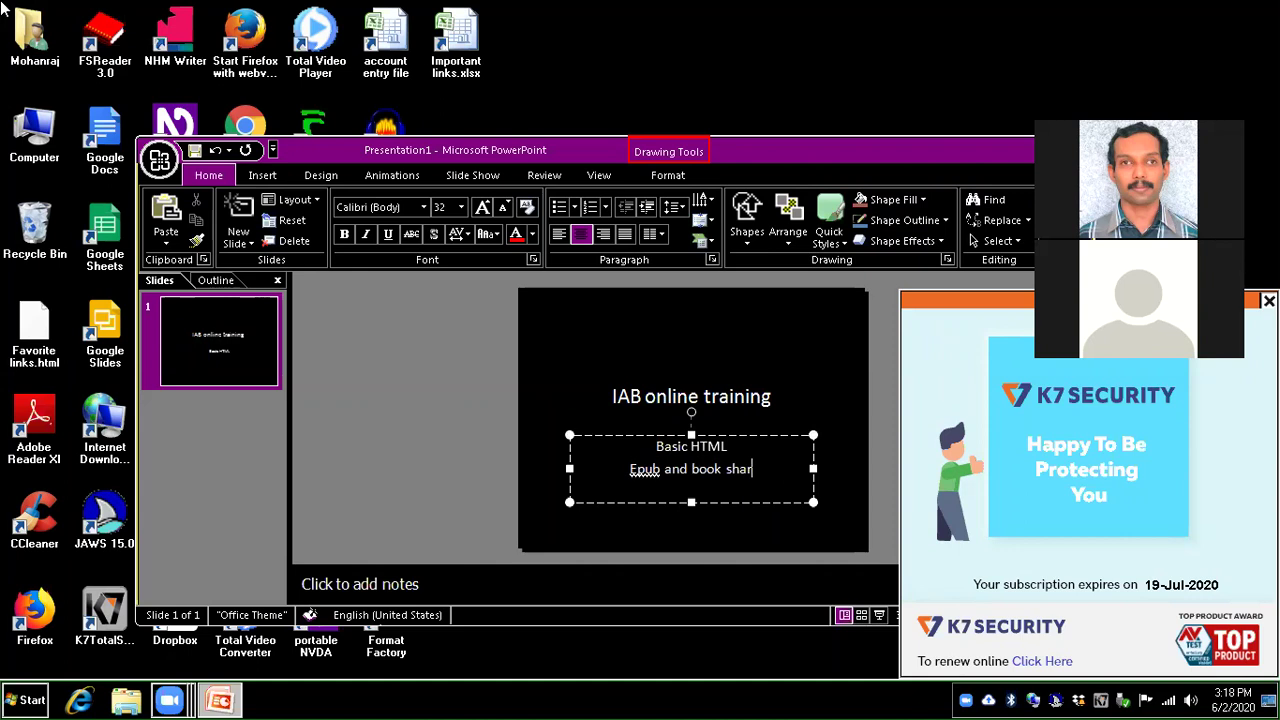
key("BackSpace")
type("e")
key("ctrl+Left")
key("ctrl+Left")
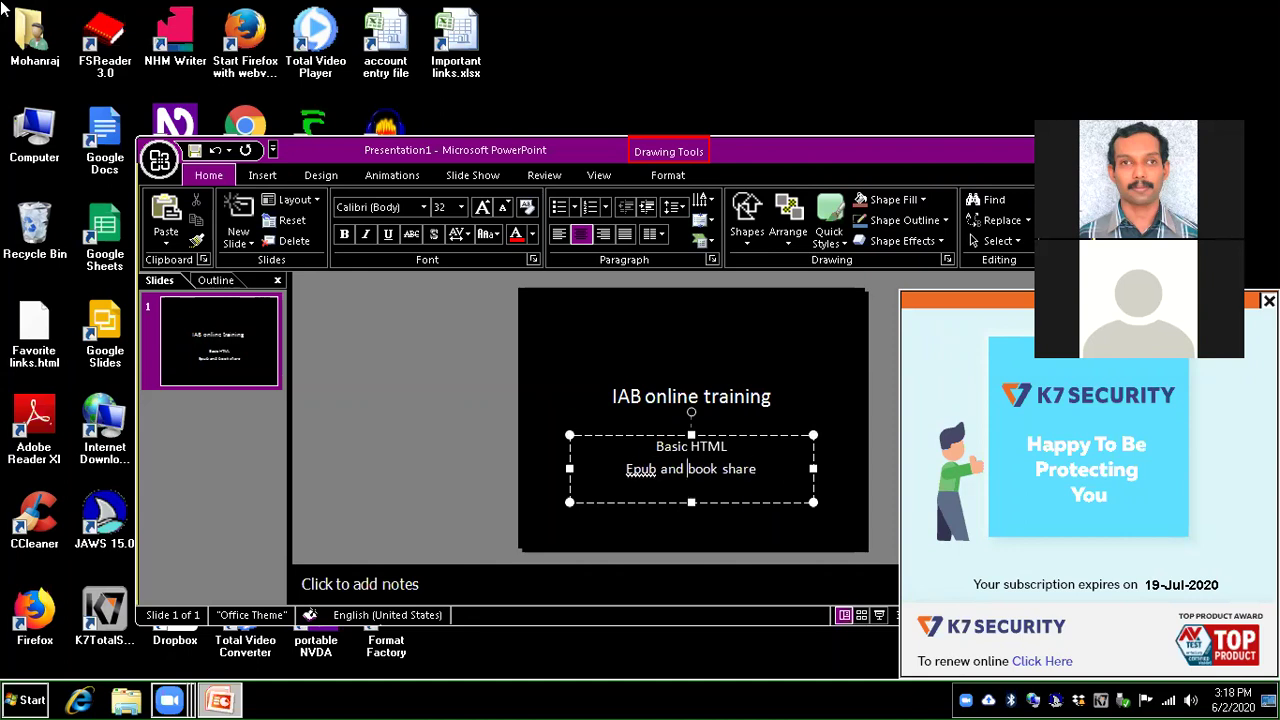
- Append the lines "Accessibility", "Advance ms word and excel" and "Power point" to the first slide's subtitle
key("End")
key("Return")
type("accessibility")
key("Return")
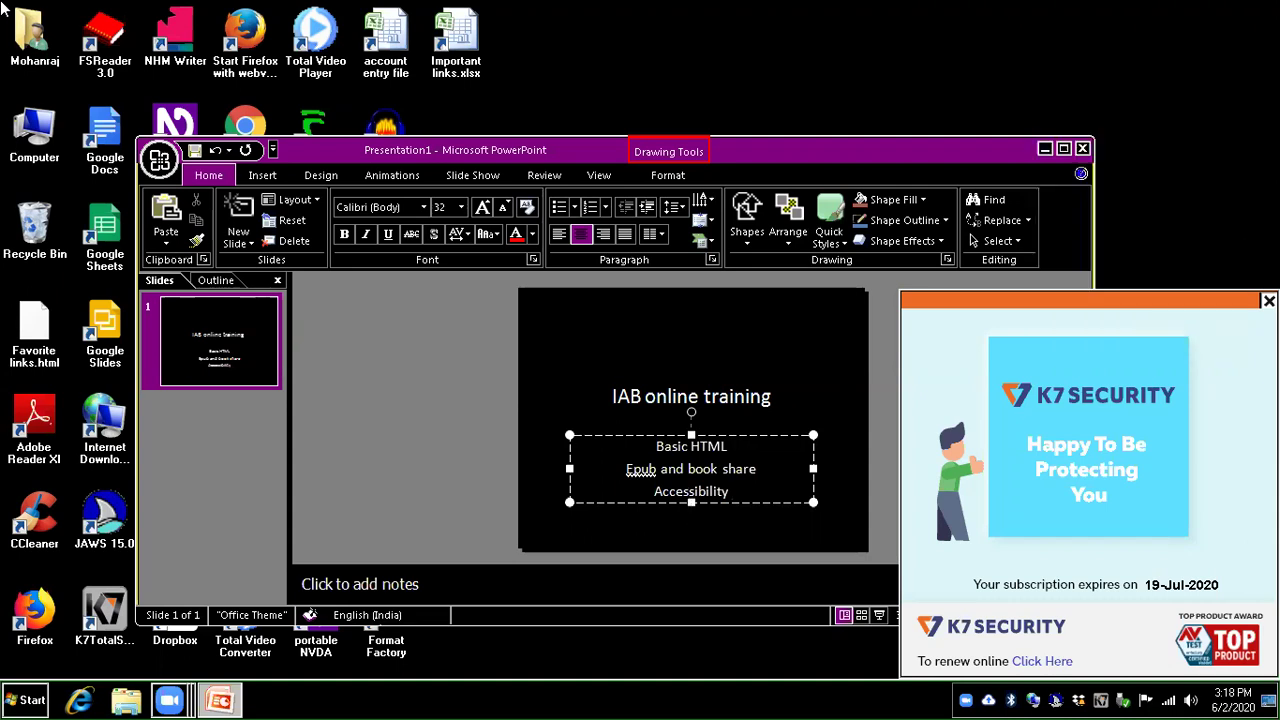
type("Advance ms wor")
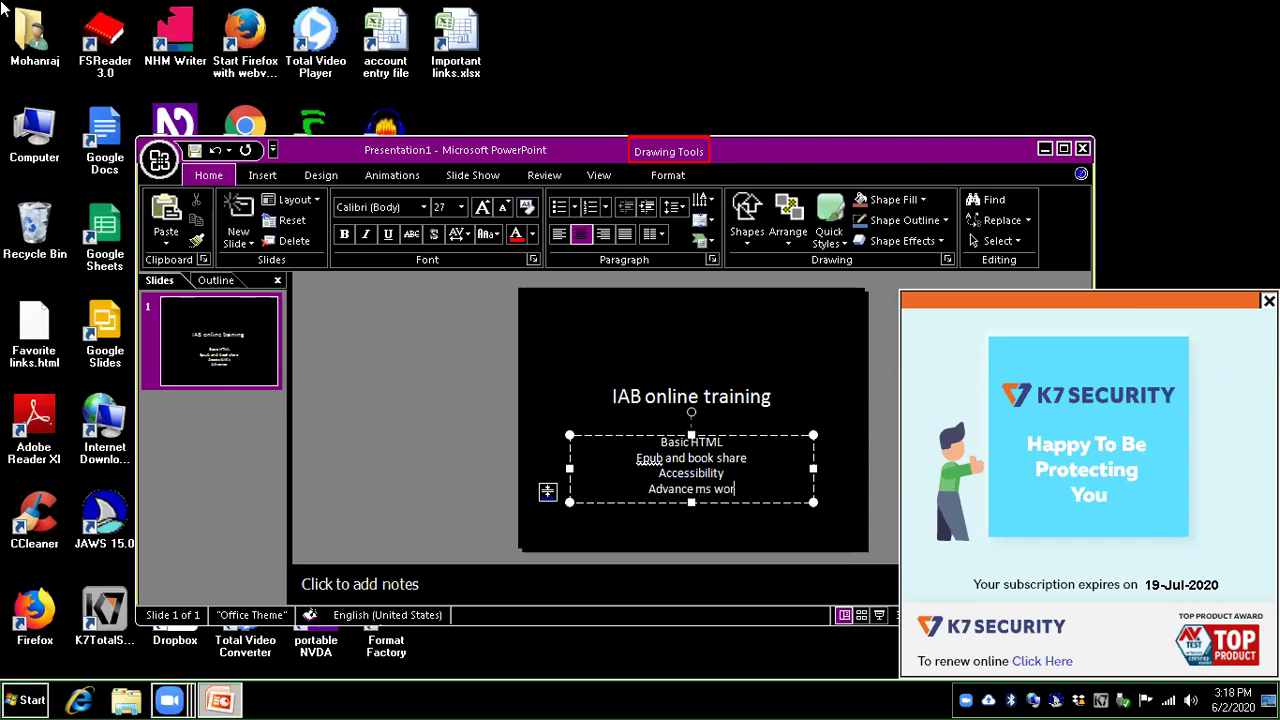
type("d and exce")
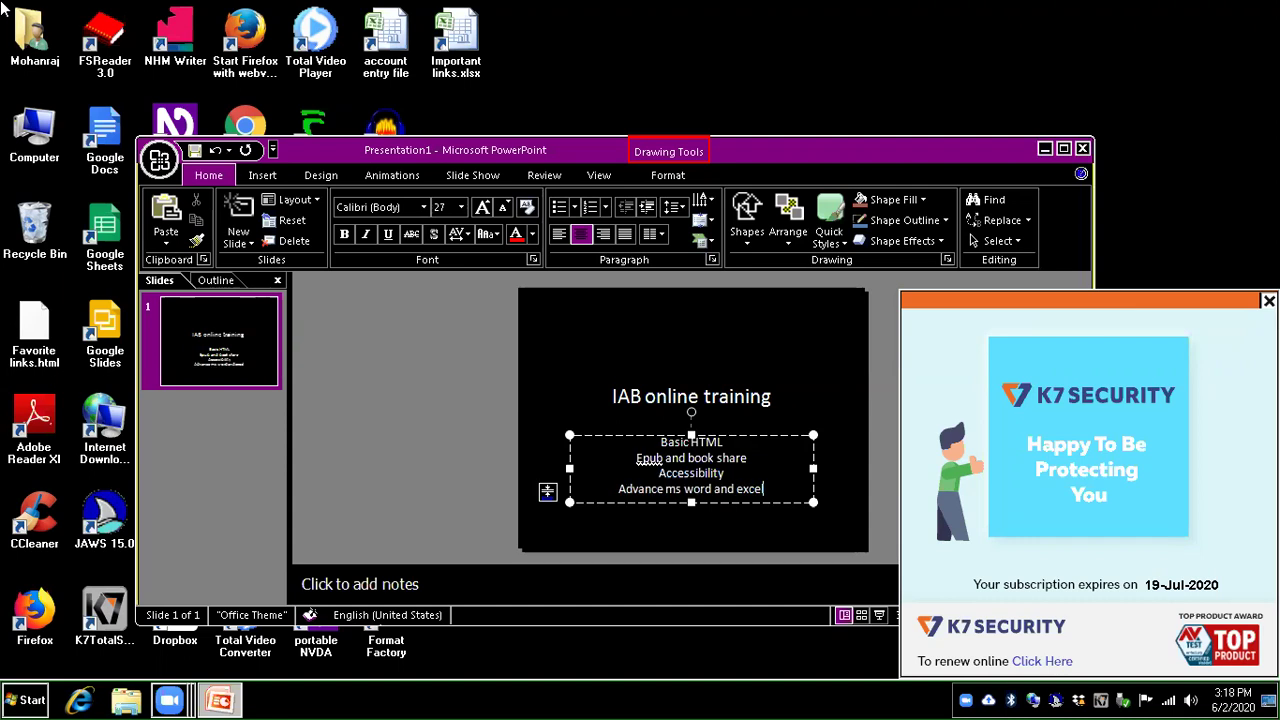
type("l")
key("Return")
type("pdwer point")
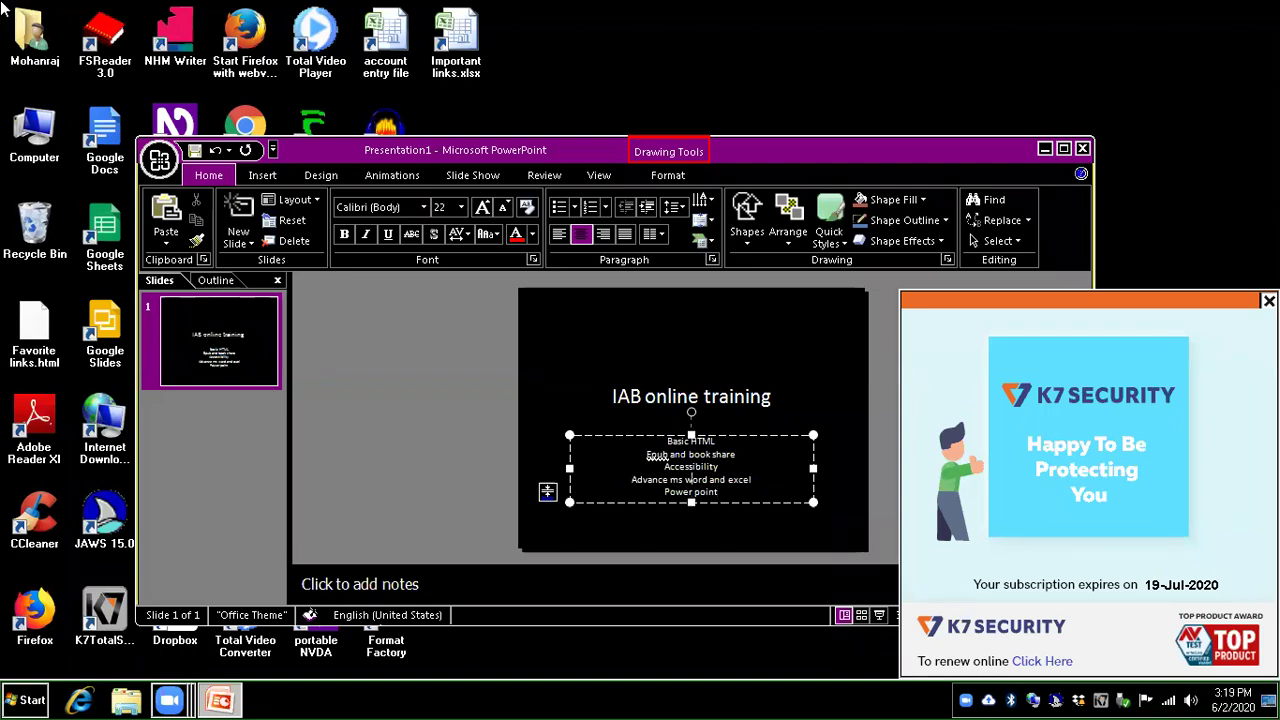
key("Up")
key("Up")
key("Down")
key("Down")
key("Down")
- Add a second slide and title it "Basic HTML"
key("ctrl+m")
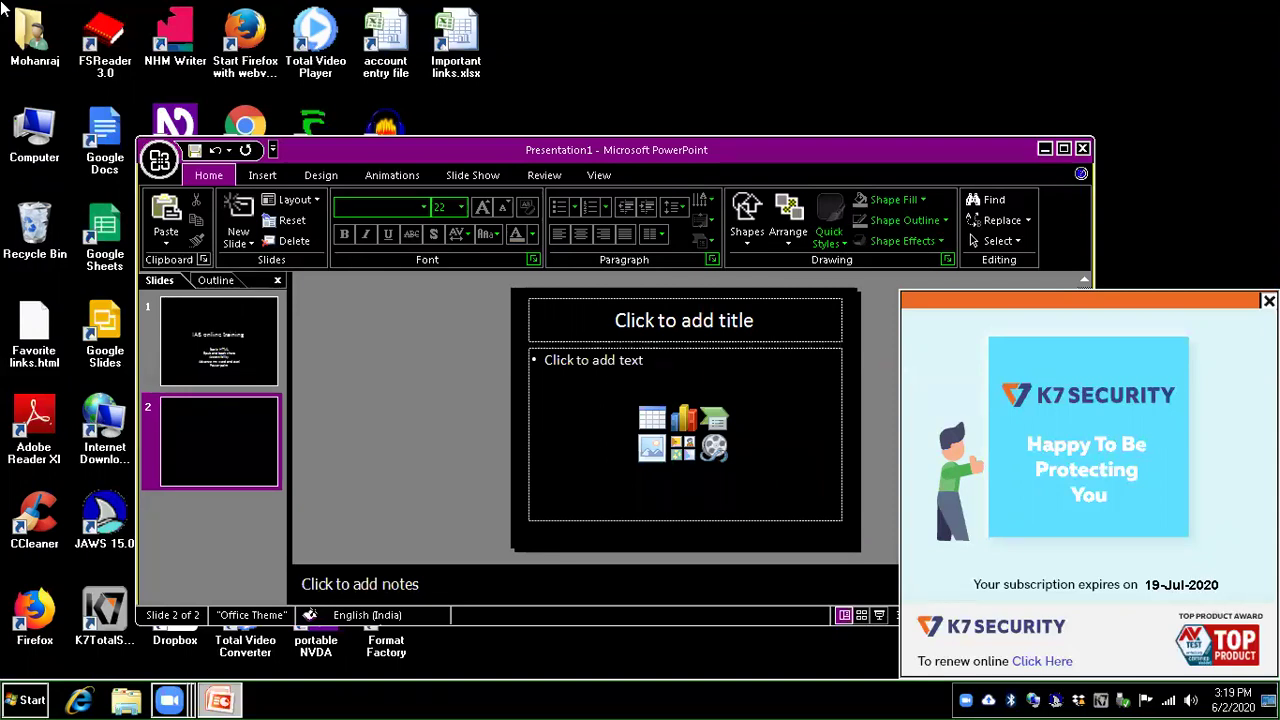
key("Tab")
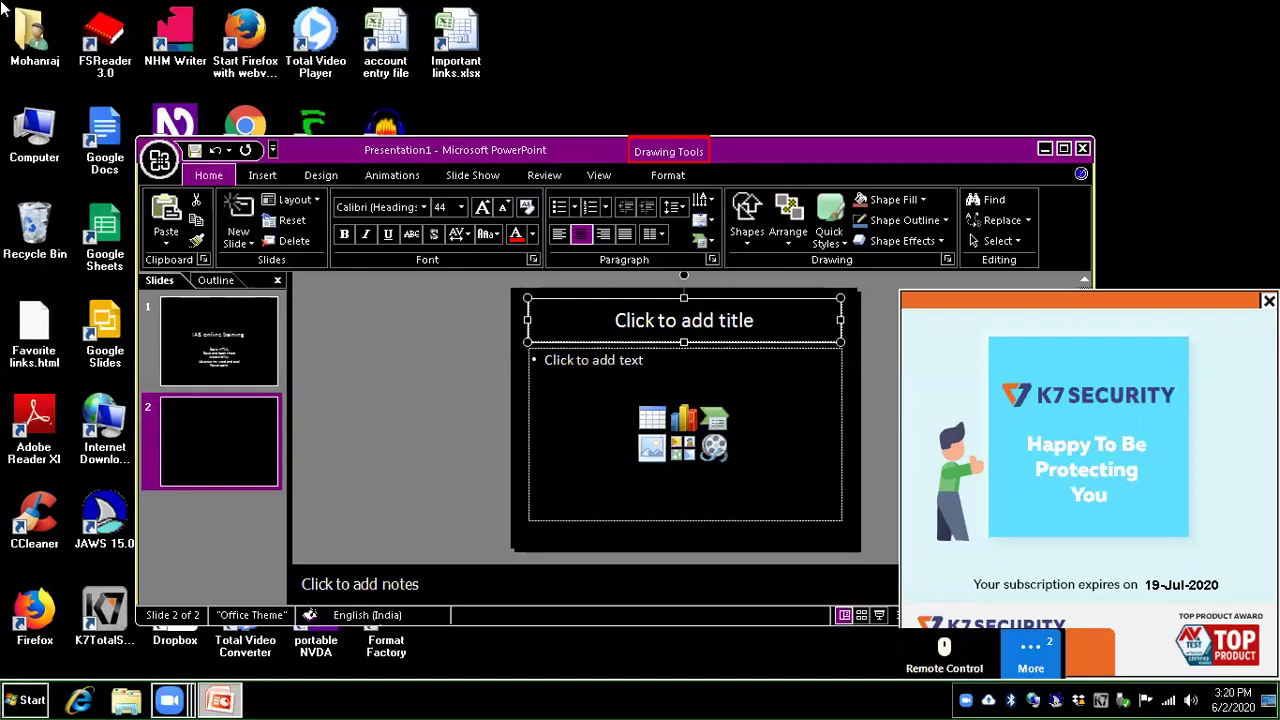
type("Basic")
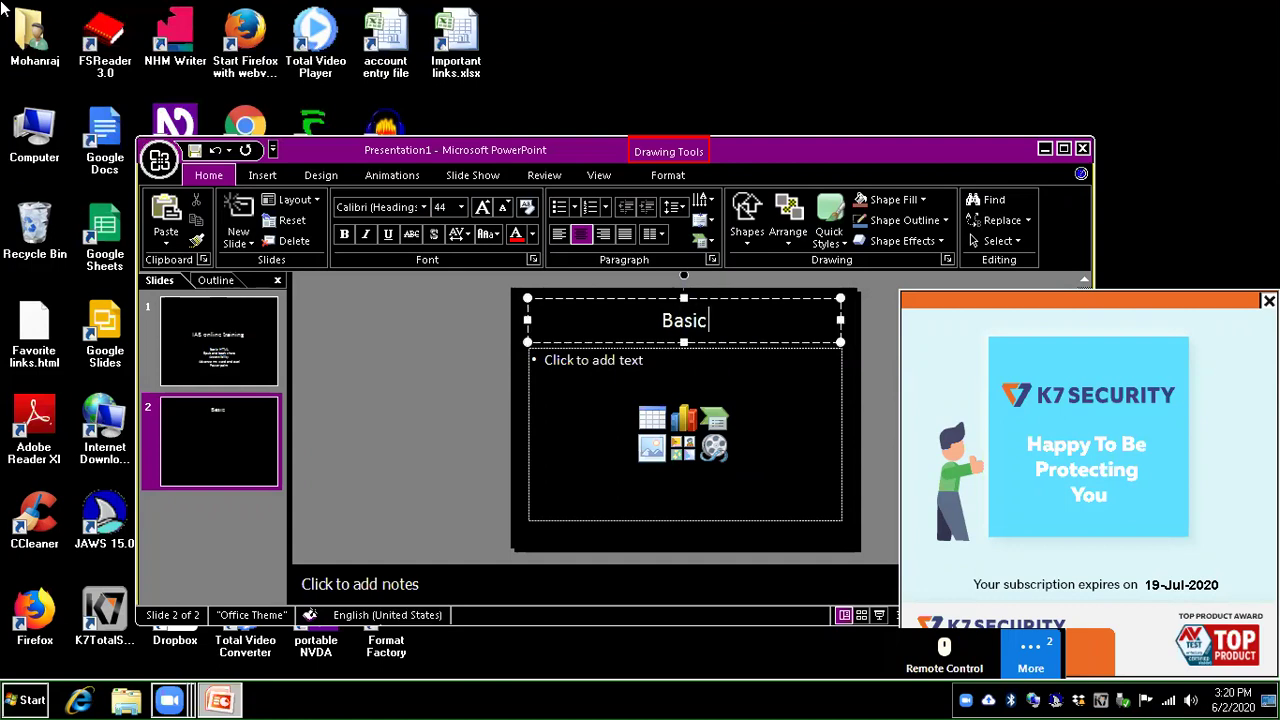
type(" HTML")
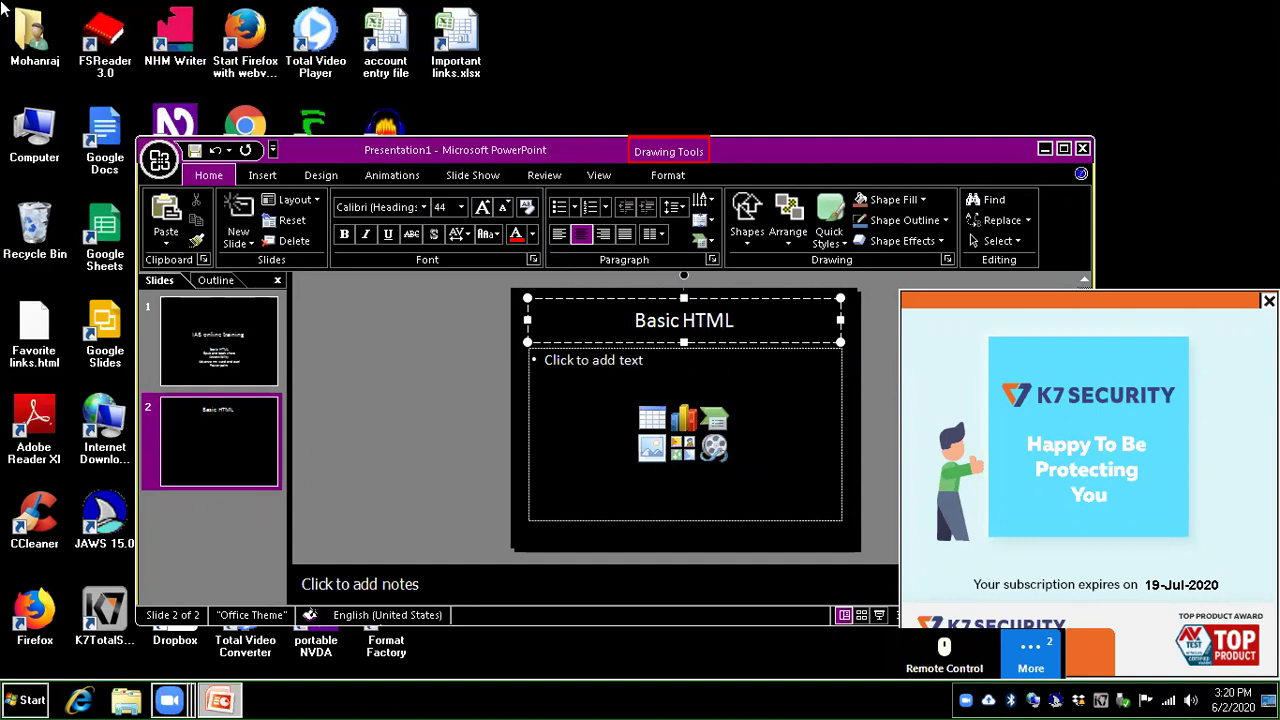
key("Escape")
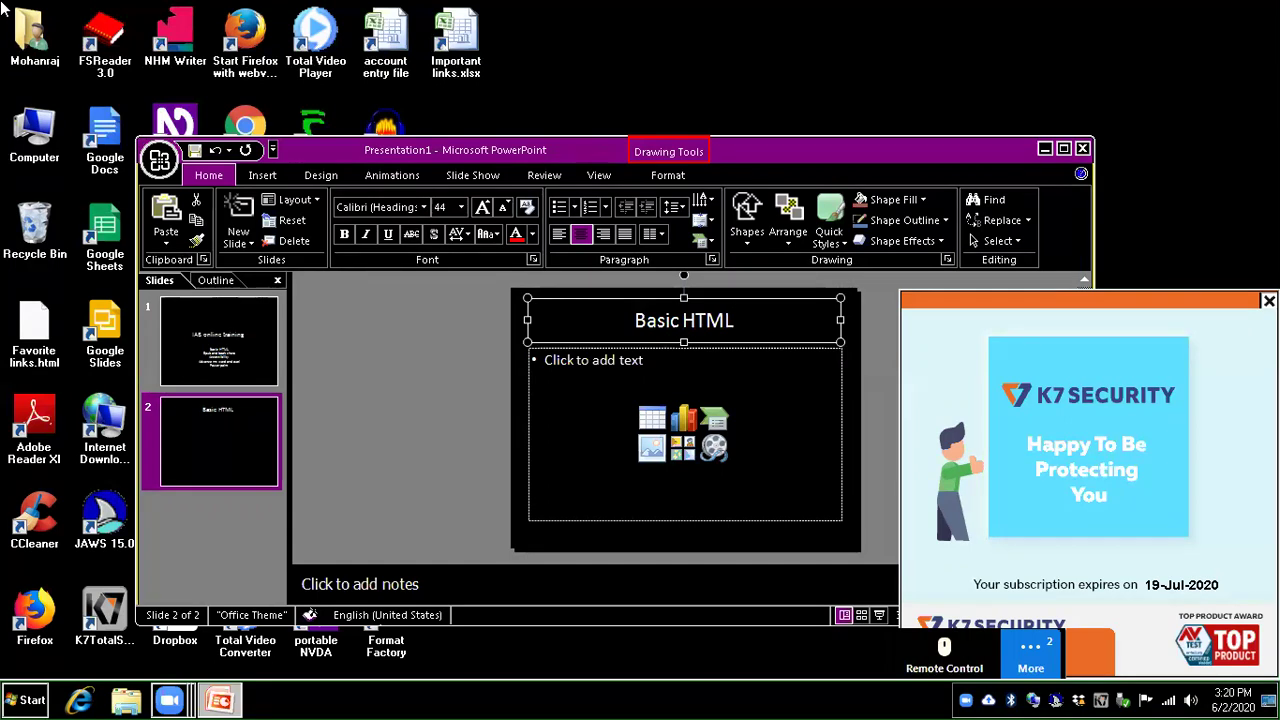
- Enter the bullet "HTML is the program for devoloping web programming." in the body of the second slide
key("Tab")
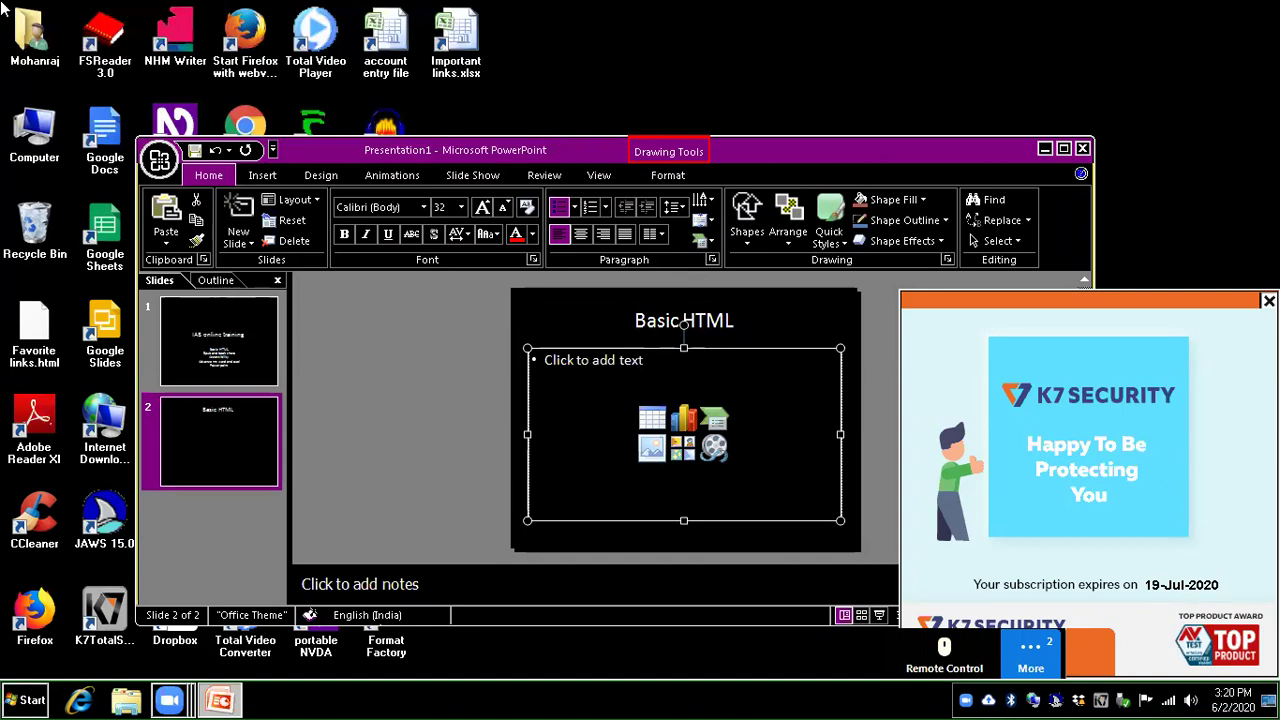
type("HTML")
type(" os")
key("BackSpace")
key("BackSpace")
key("BackSpace")
type("i")
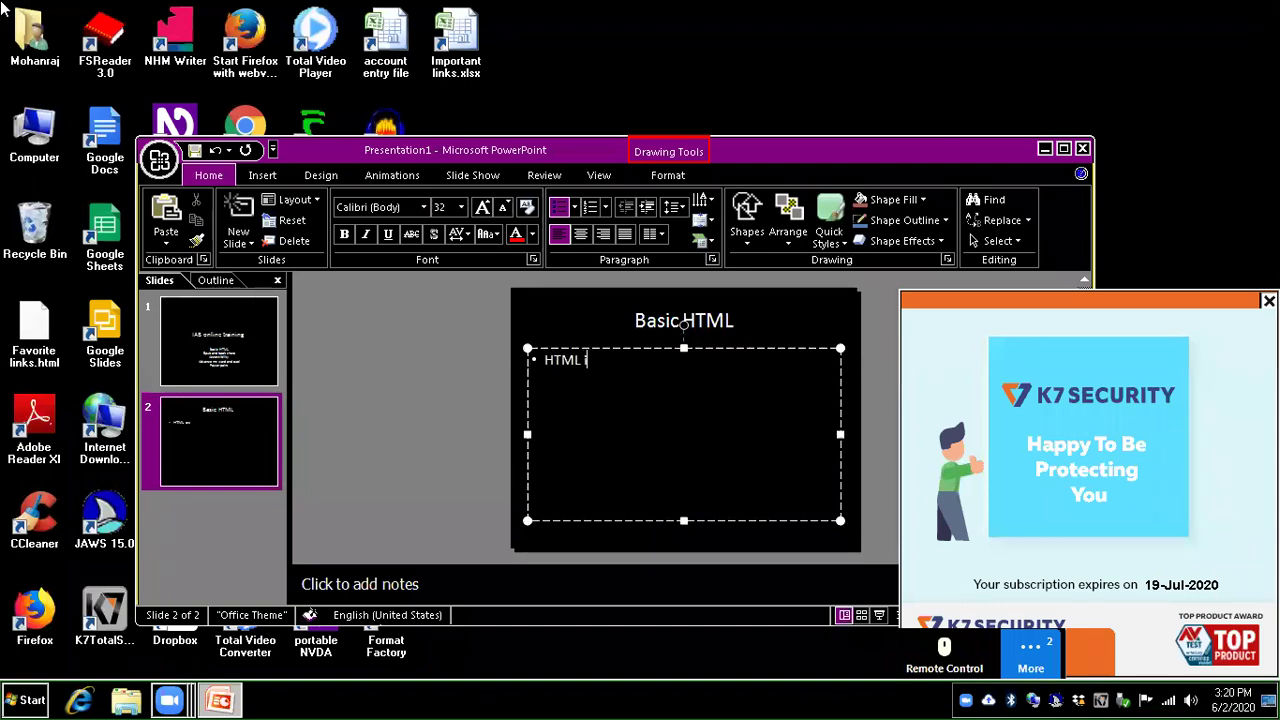
type("s the program for devoloping ")
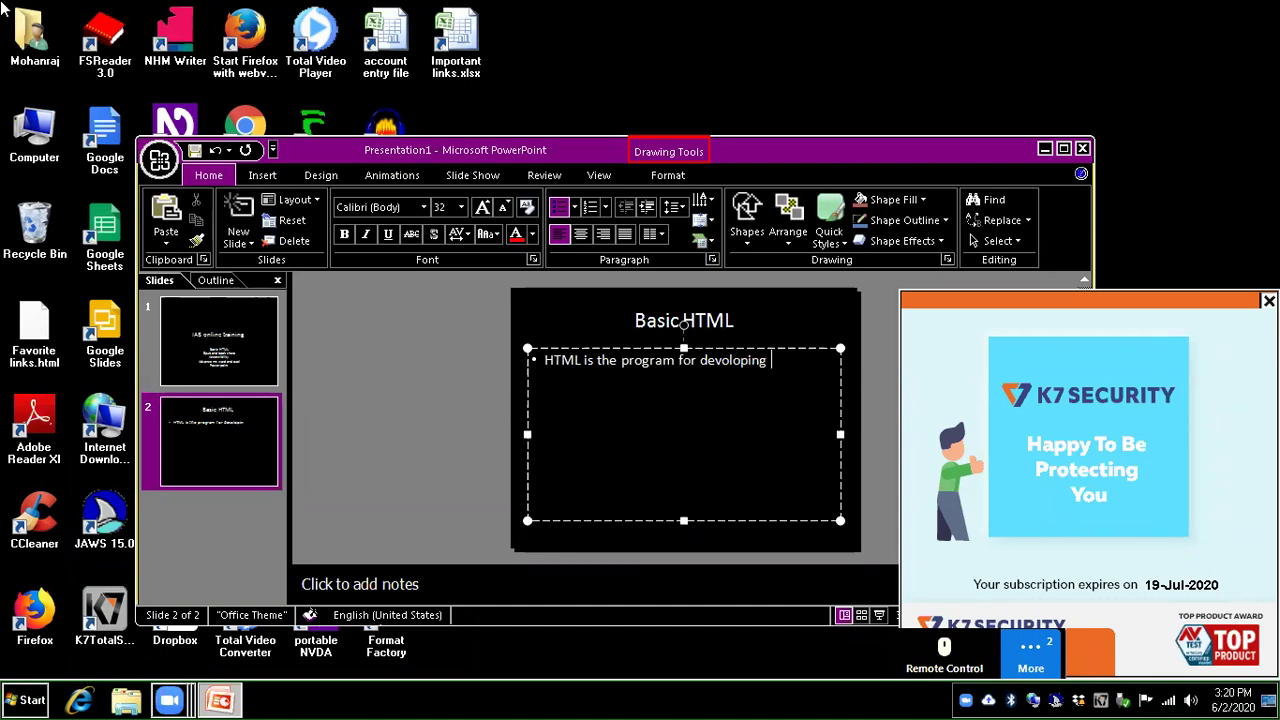
type("web programming.")
key("Return")
key("Up")
key("Up")
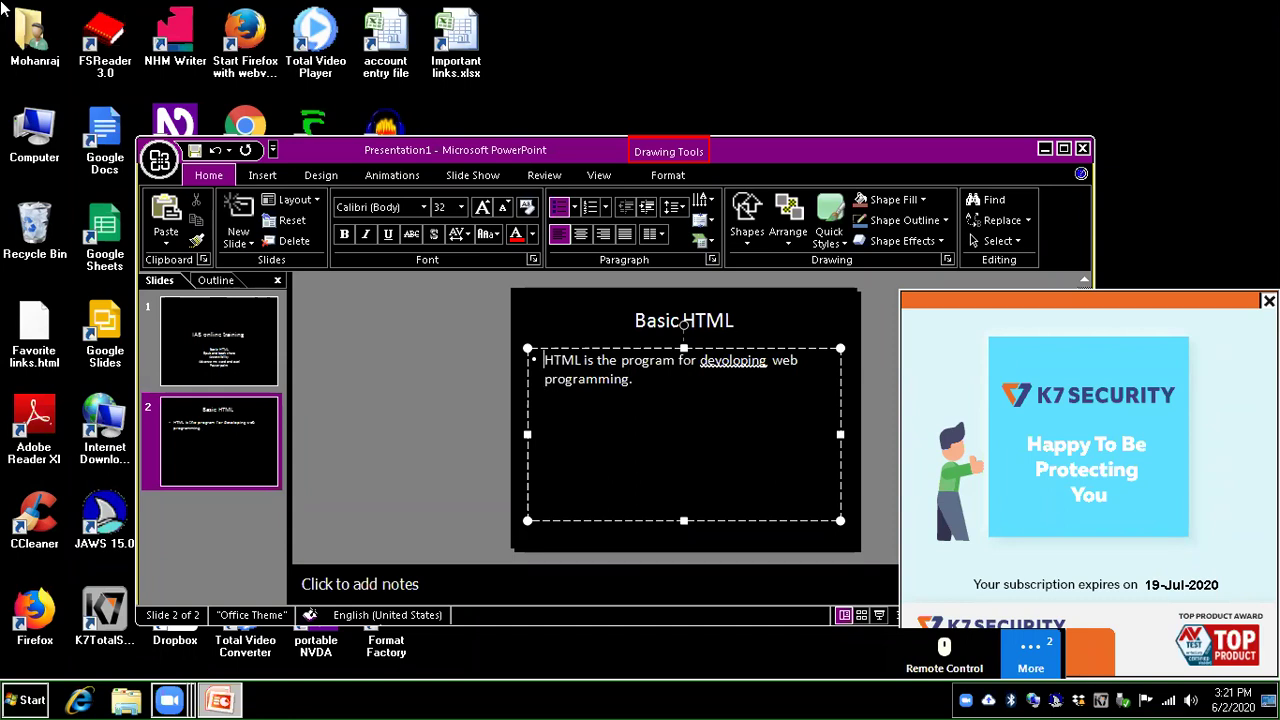
key("Down")
- Add a third slide and title it "Epub and book share"
key("ctrl+m")
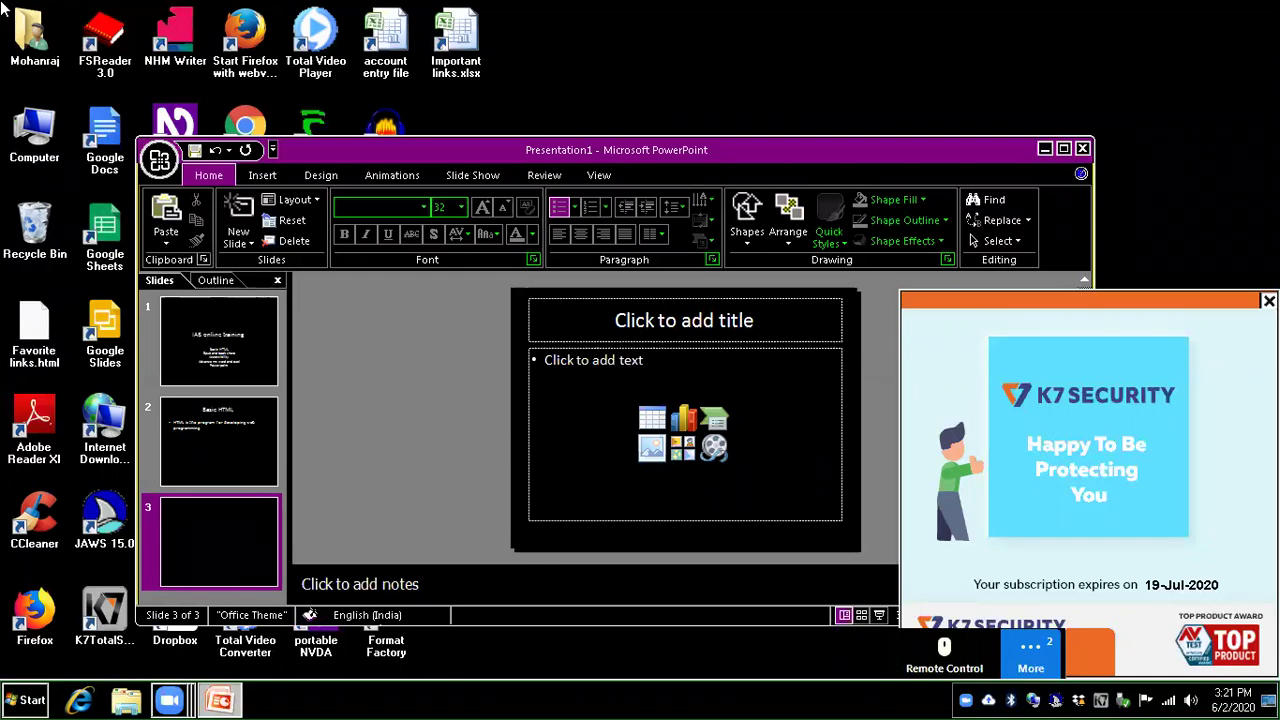
key("Tab")
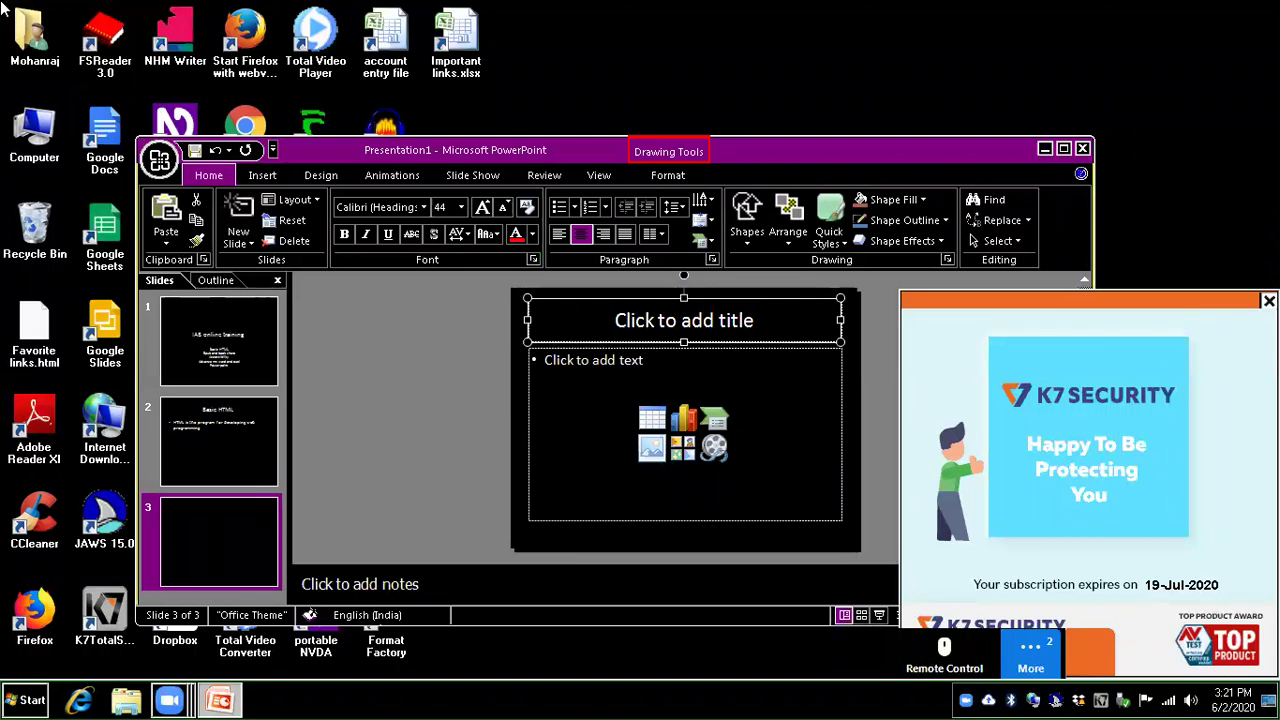
key("Return")
type("Epub and b")
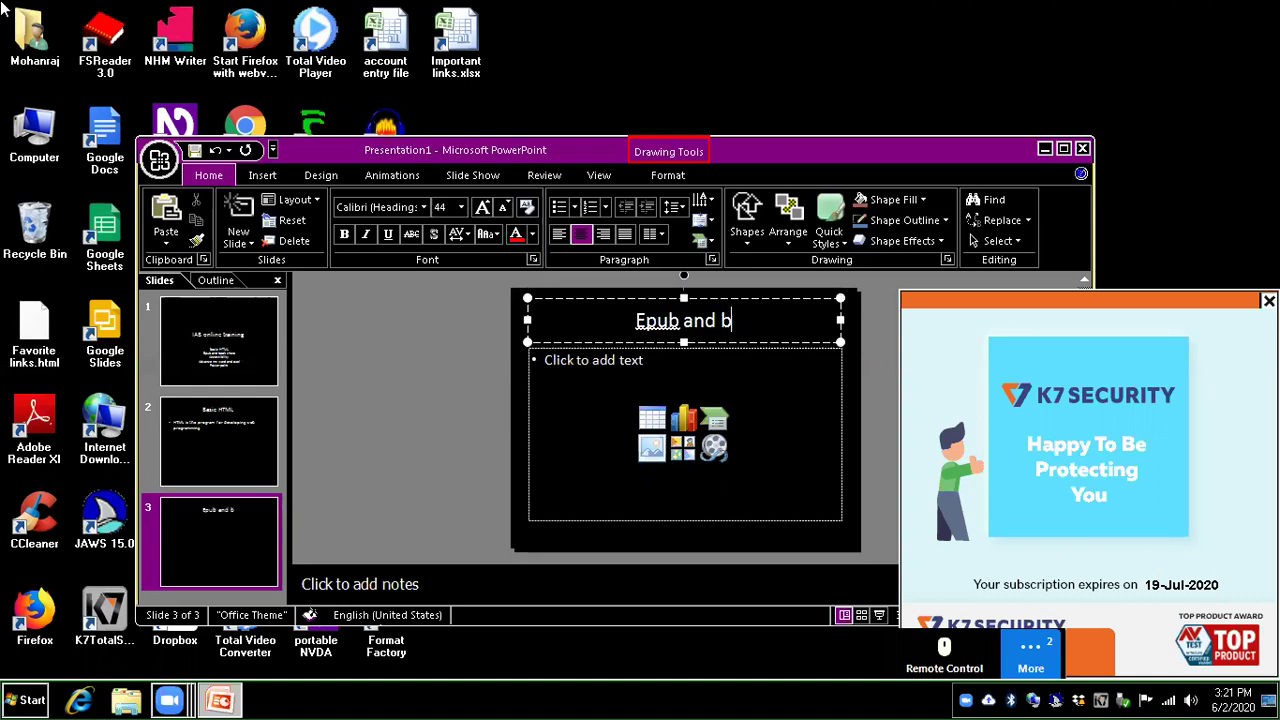
type("ook share")
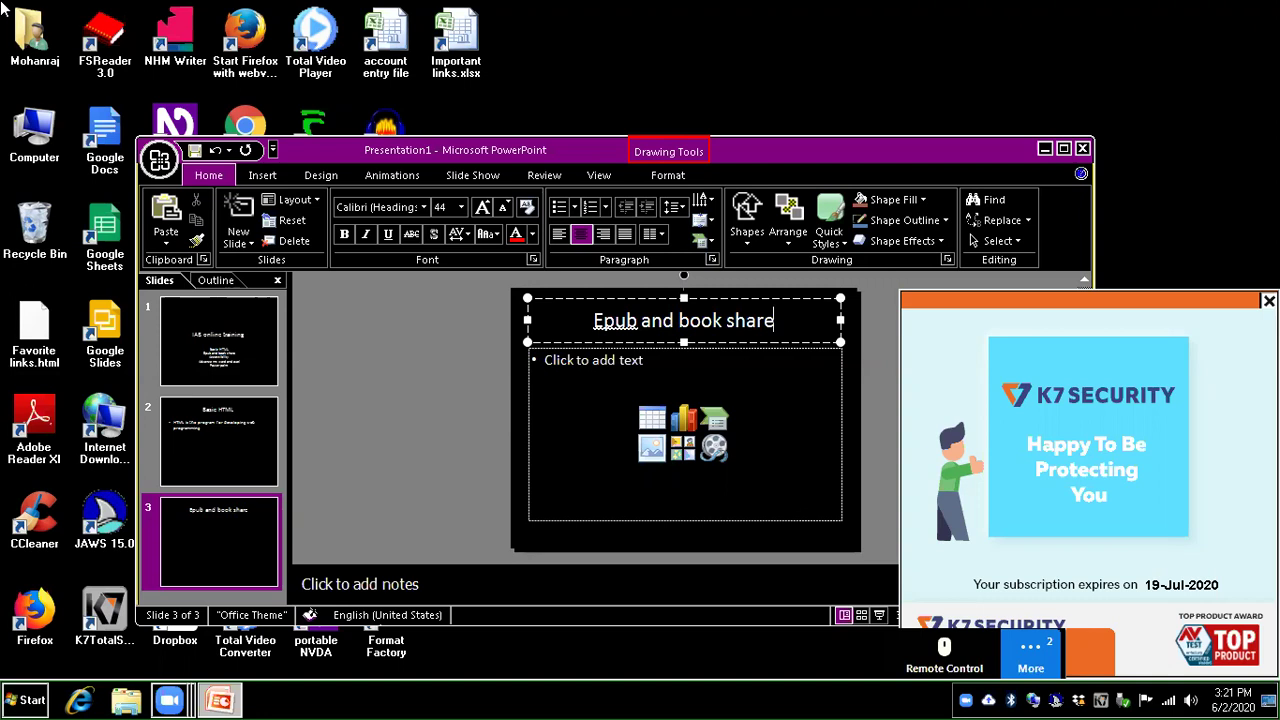
key("Escape")
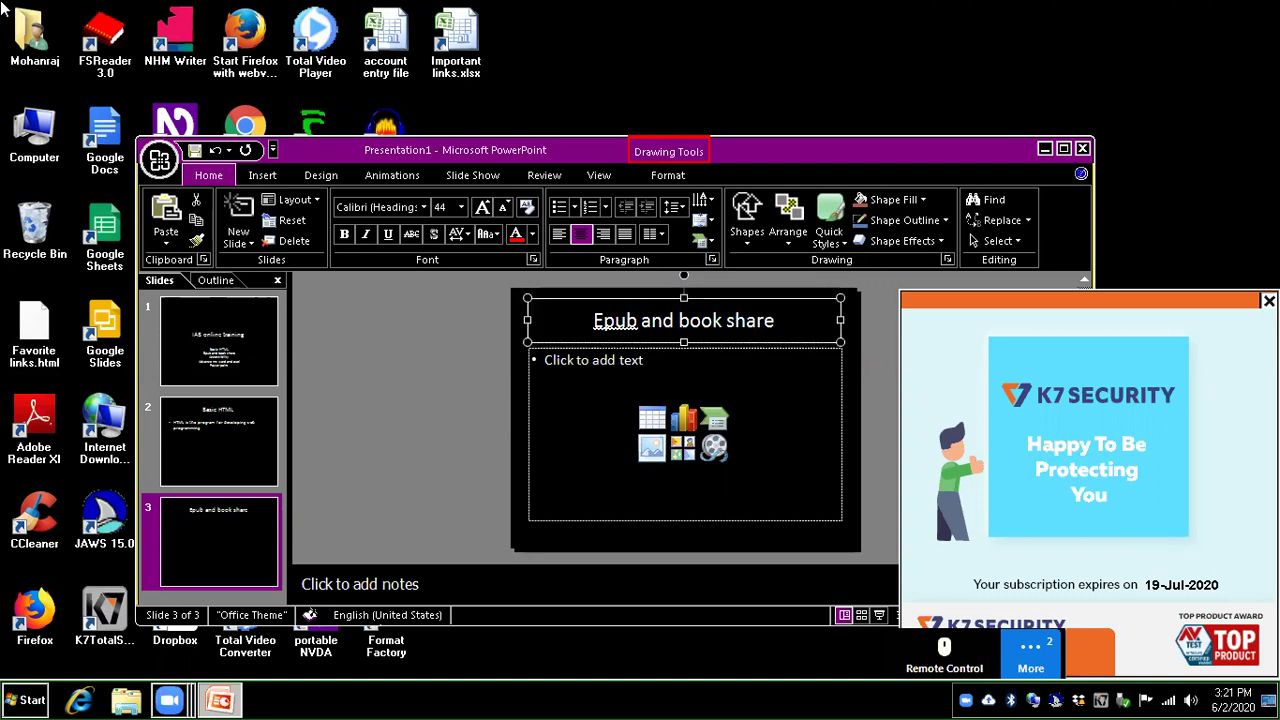
- Enter the bullet "Book share reading and epub book reading." in the body of the third slide
key("Tab")
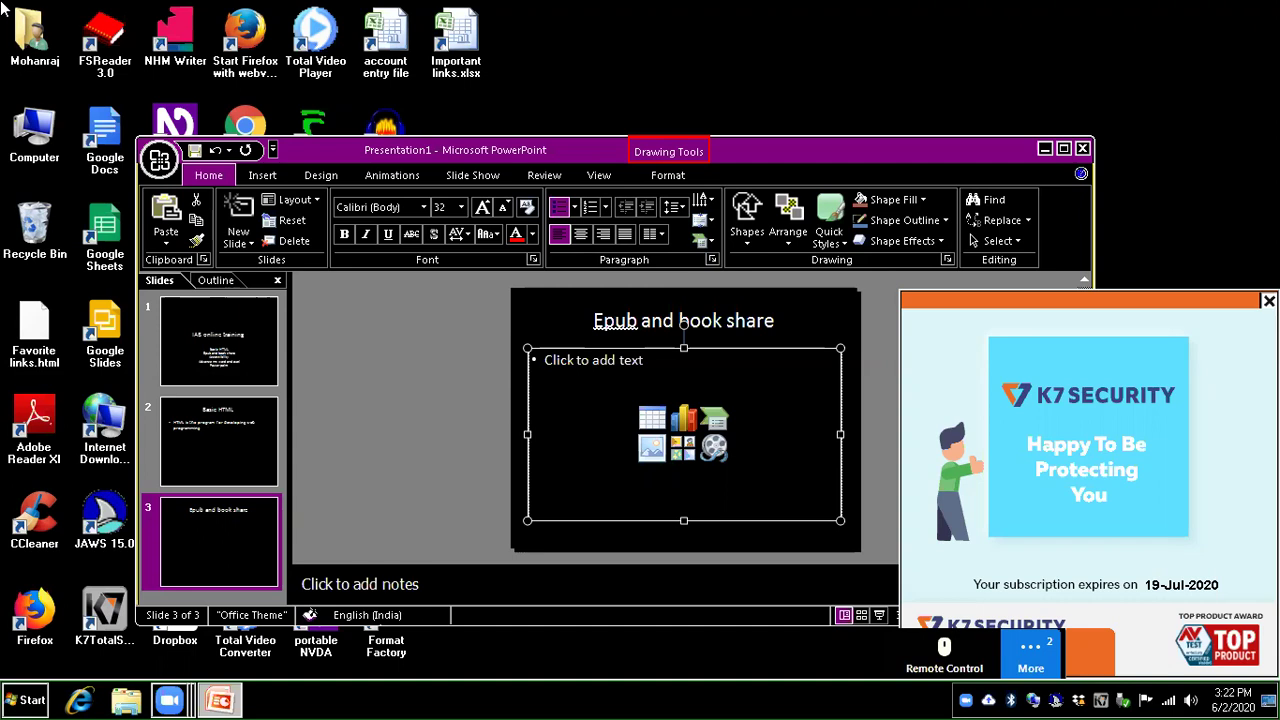
key("Return")
type("Book share reading ")
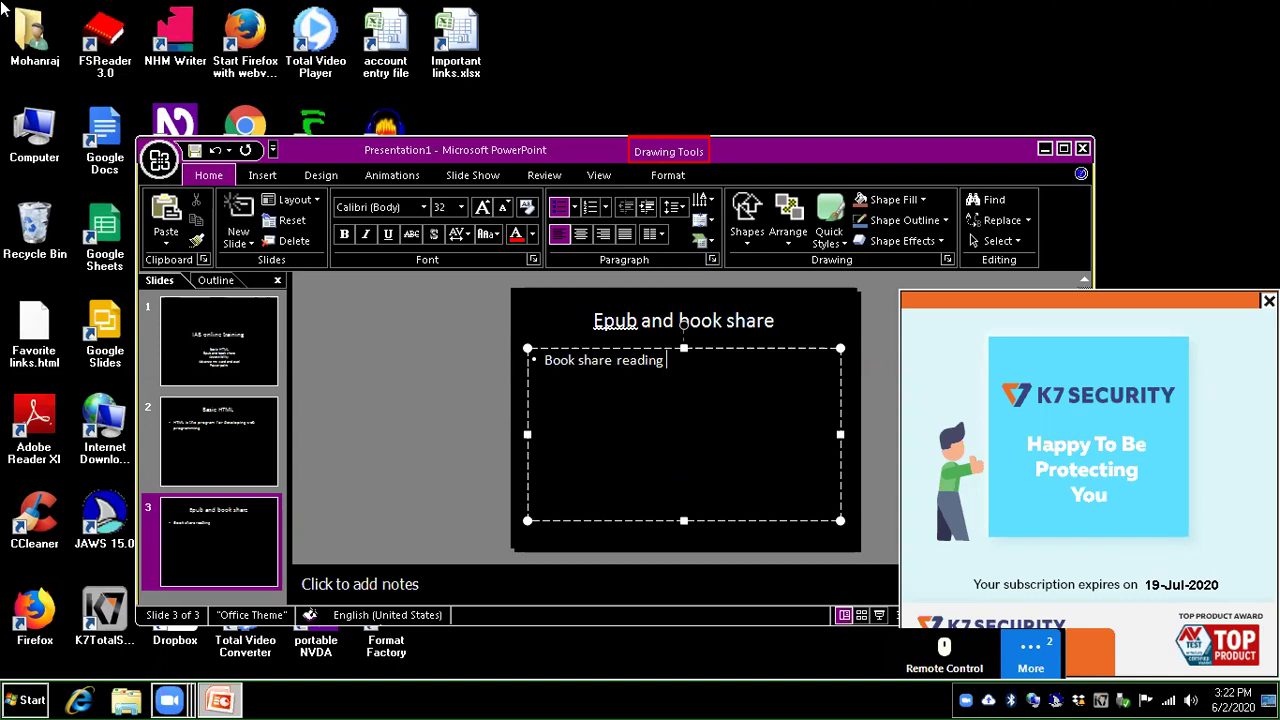
type("and epub book ")
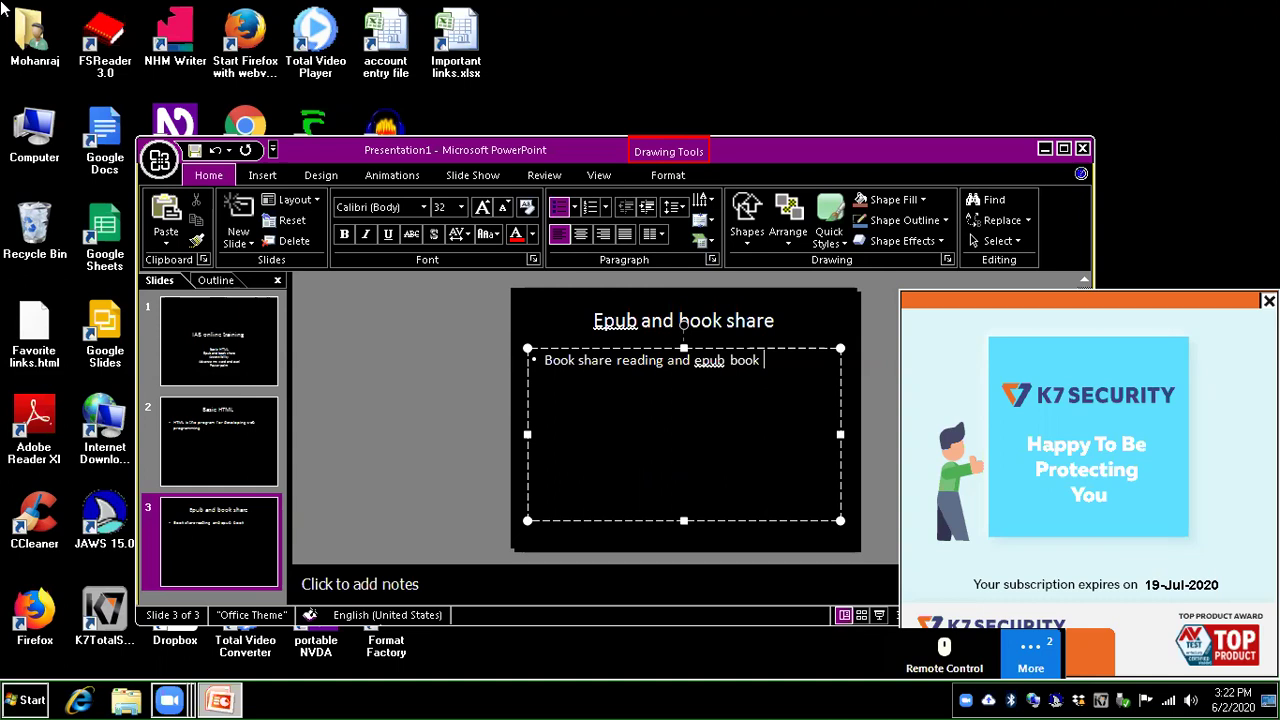
type("reading.")
key("Home")
- Add a fourth slide and title it "Accessibility"
key("ctrl+m")
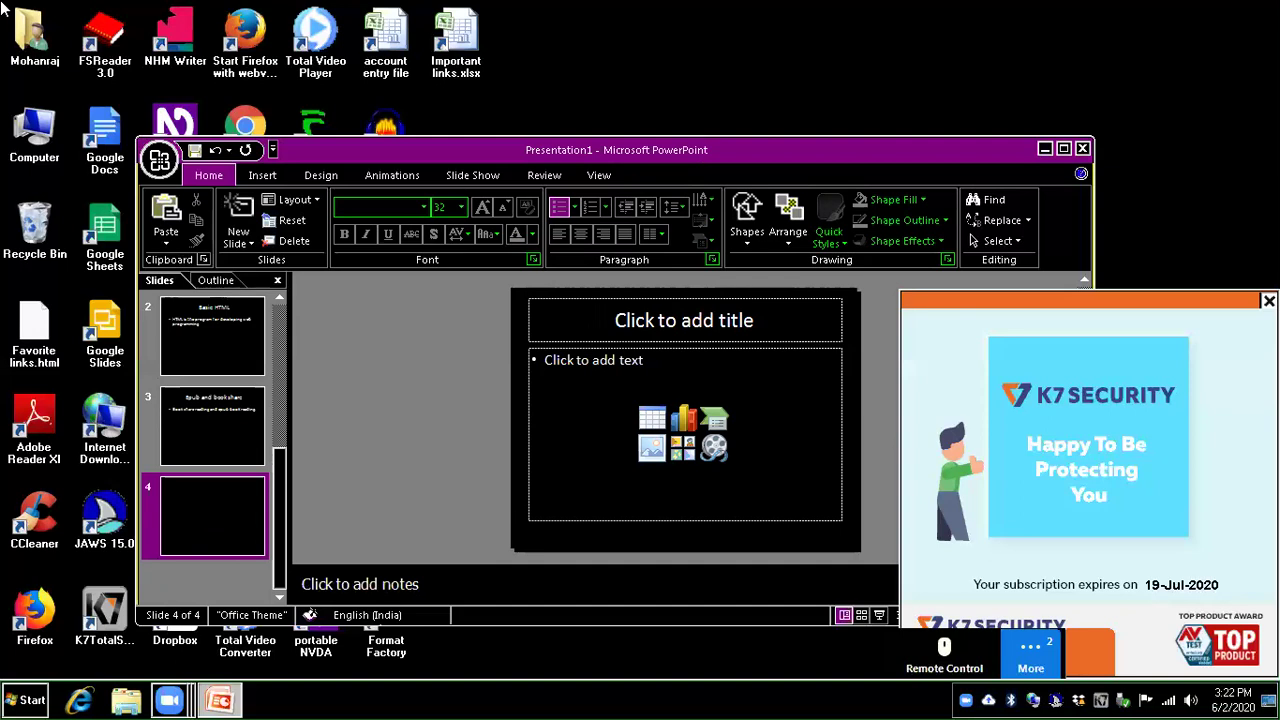
key("Tab")
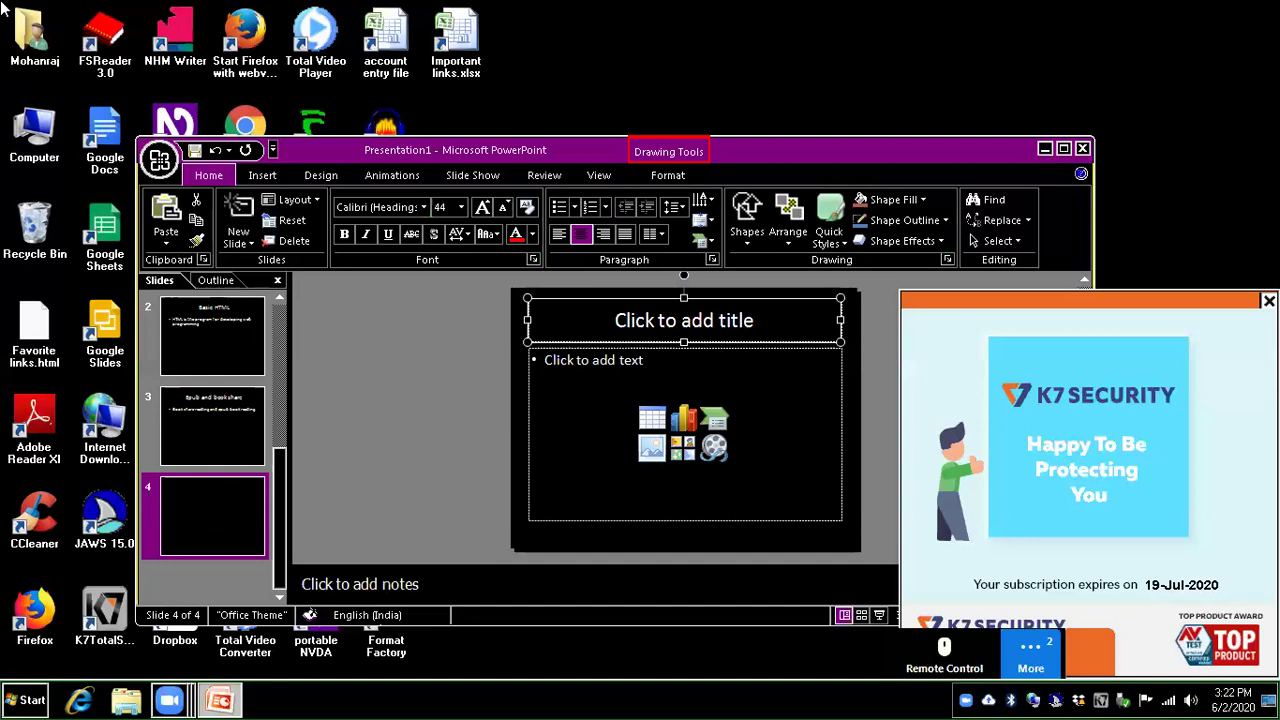
key("Return")
type("accessibility")
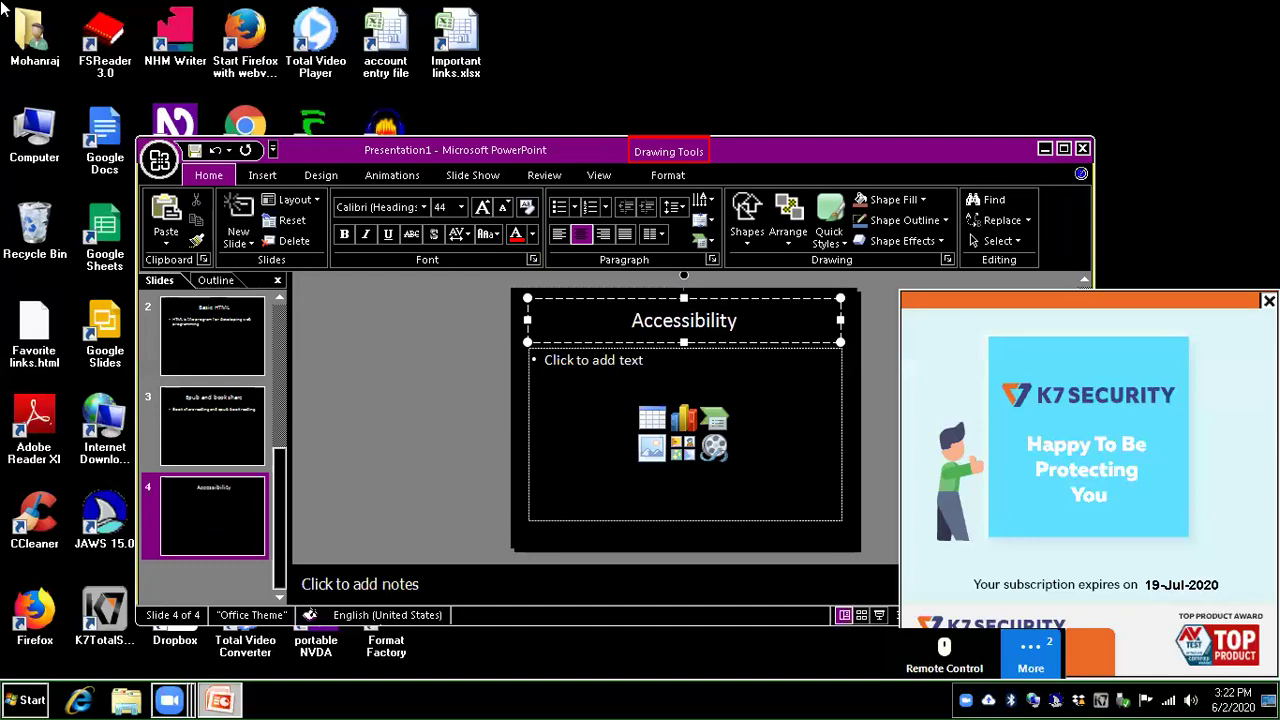
key("Escape")
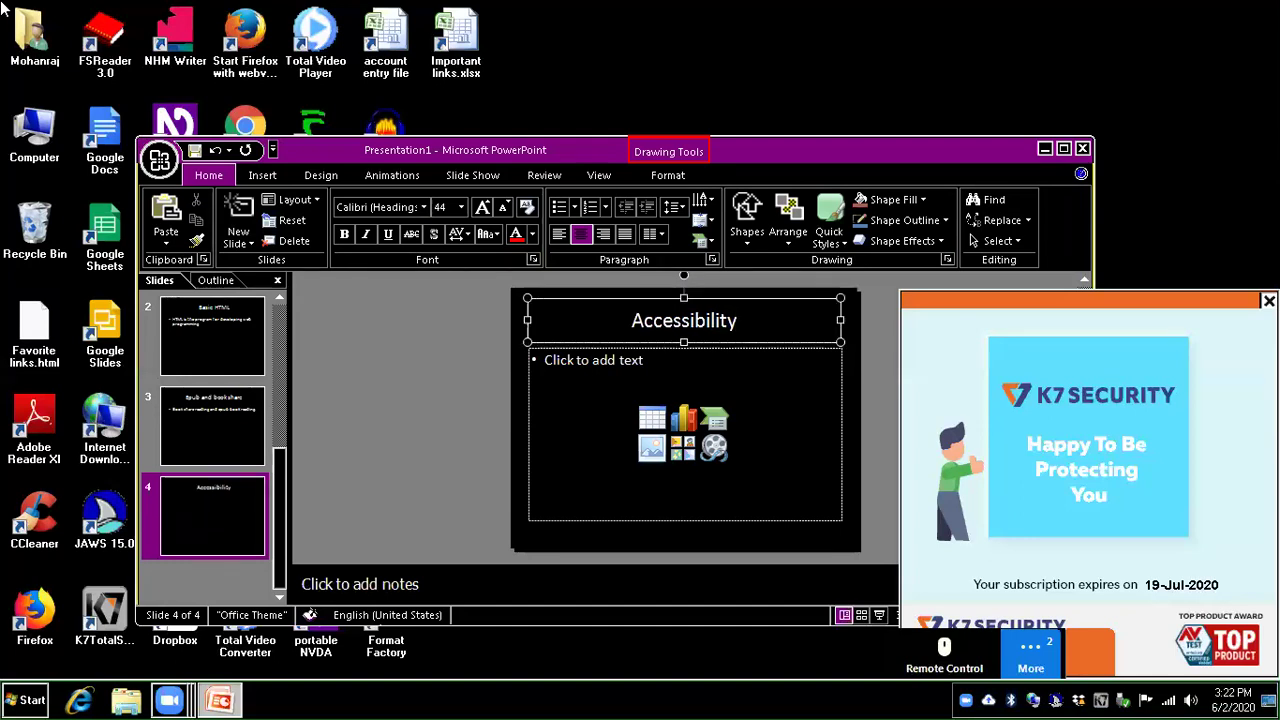
- Enter the bullet "Accessibility awarness program." in the body of the fourth slide
key("Tab")
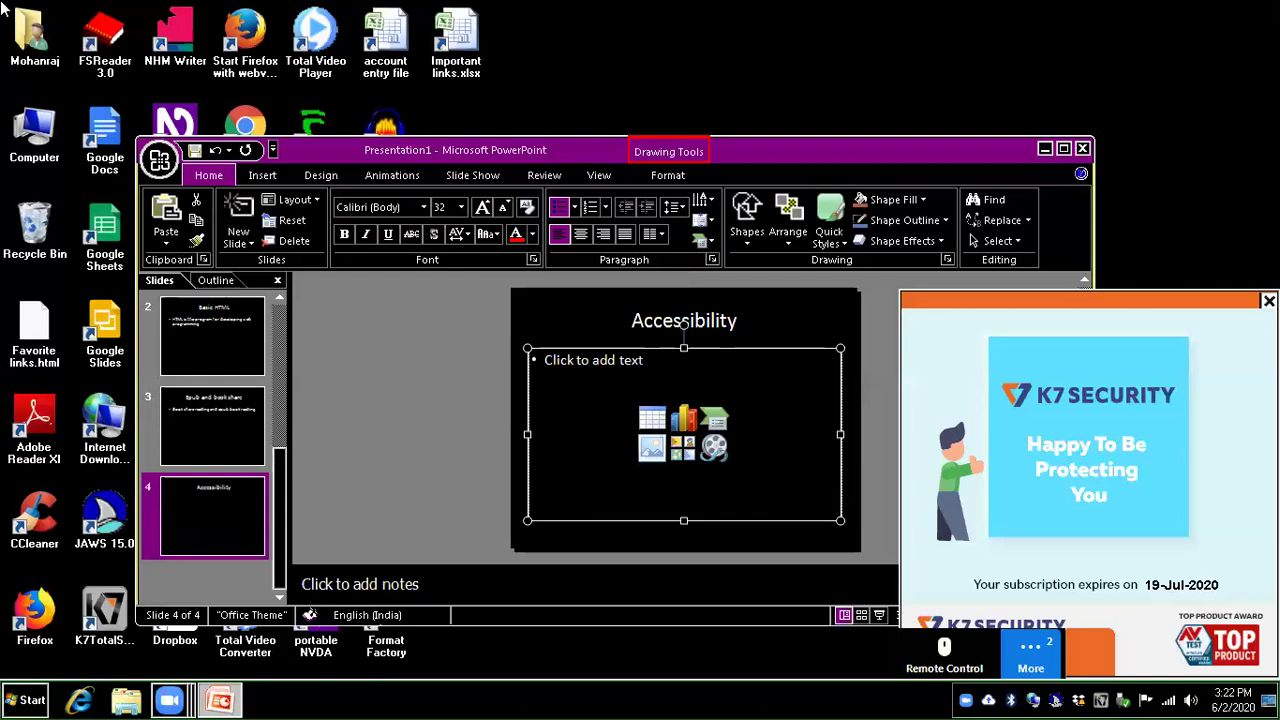
type("Accessibility")
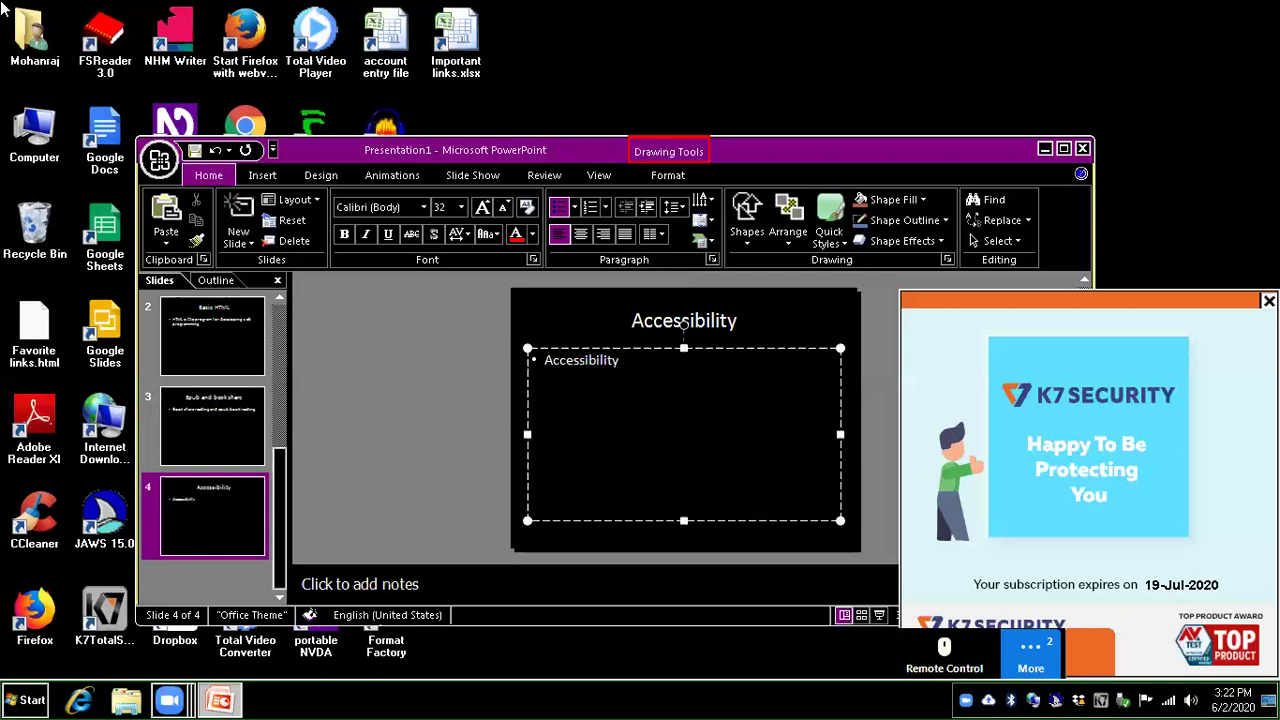
type(" awarness program.")
key("Return")
key("Up")
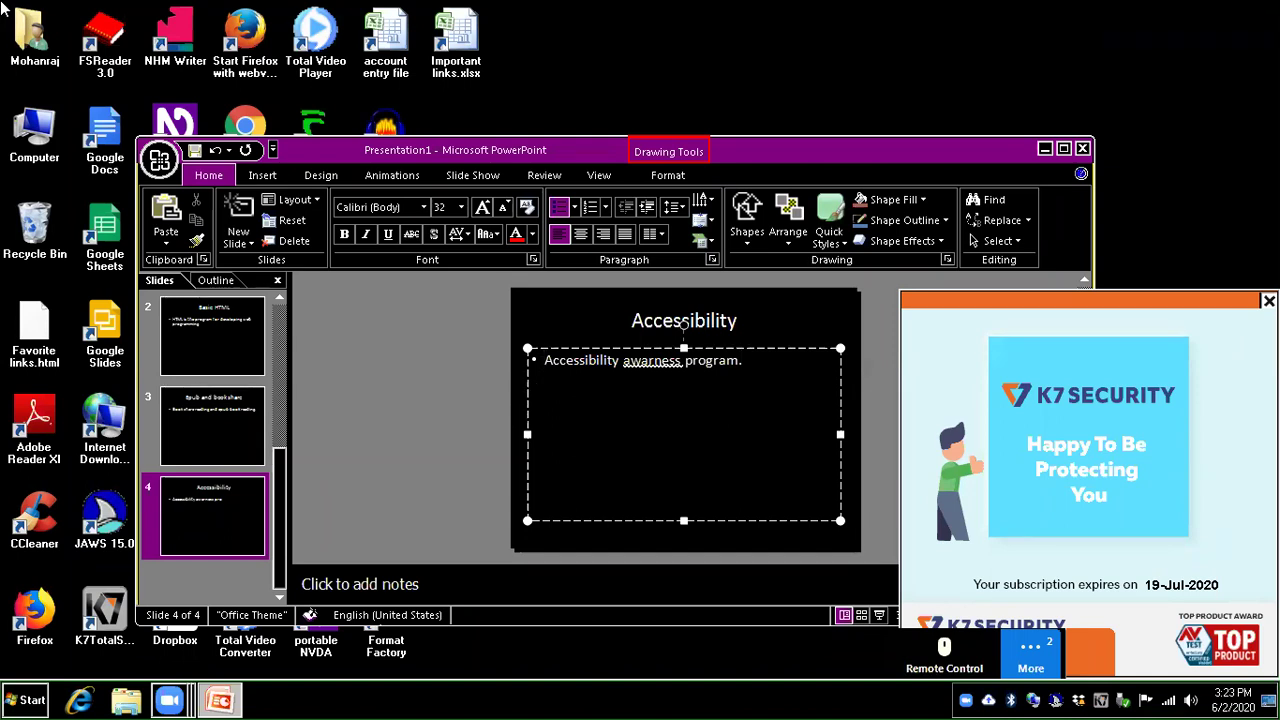
key("Down")
- Run the slide show from the beginning and review the first two slides
key("F5")
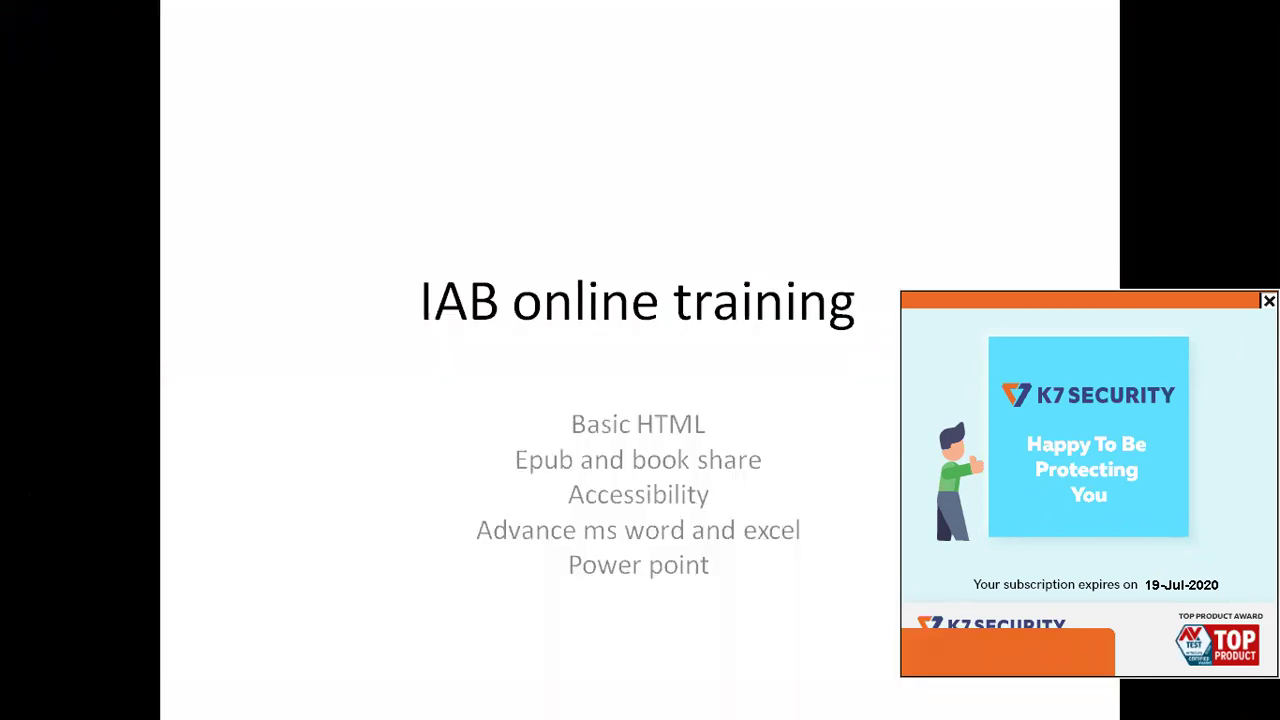
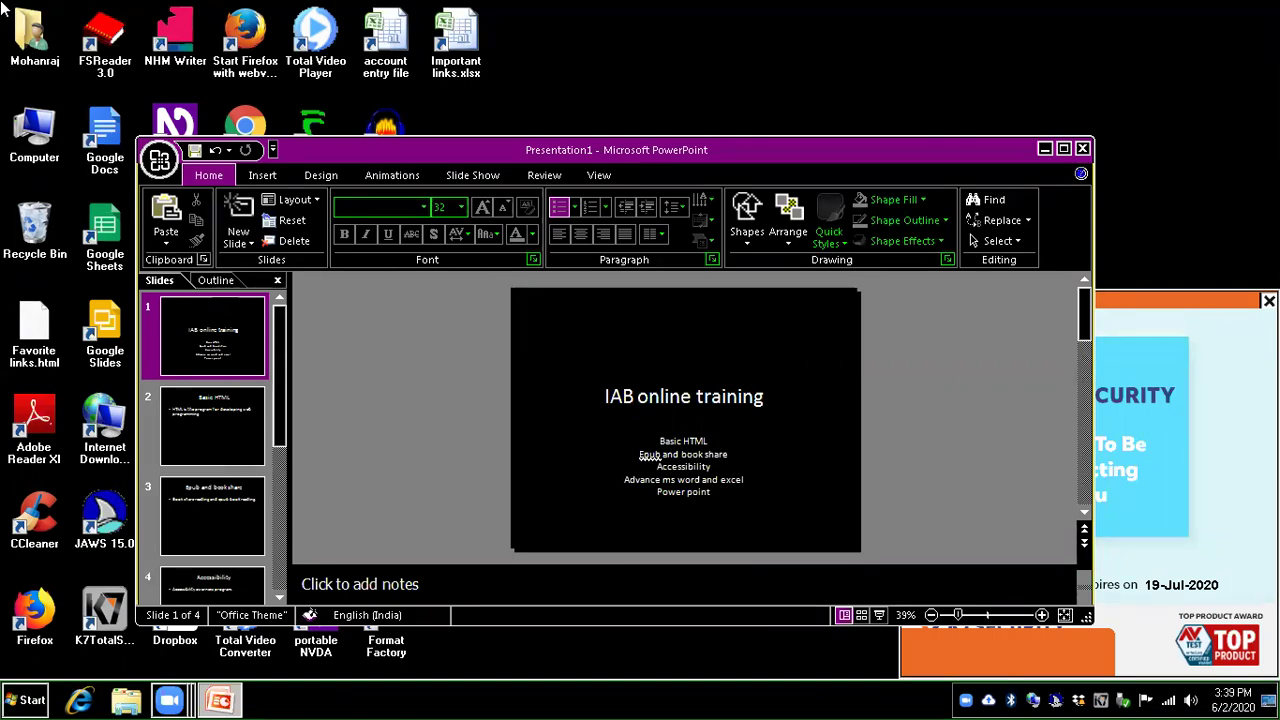
key("Down")
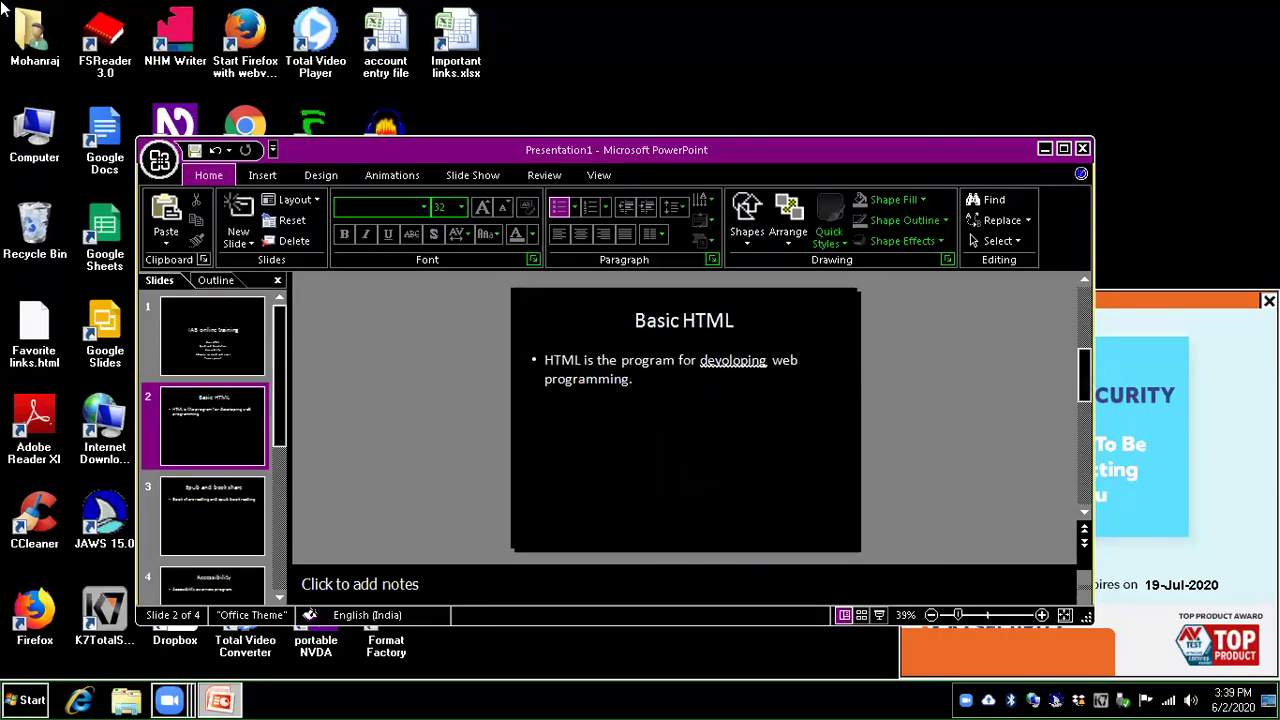
key("Up")
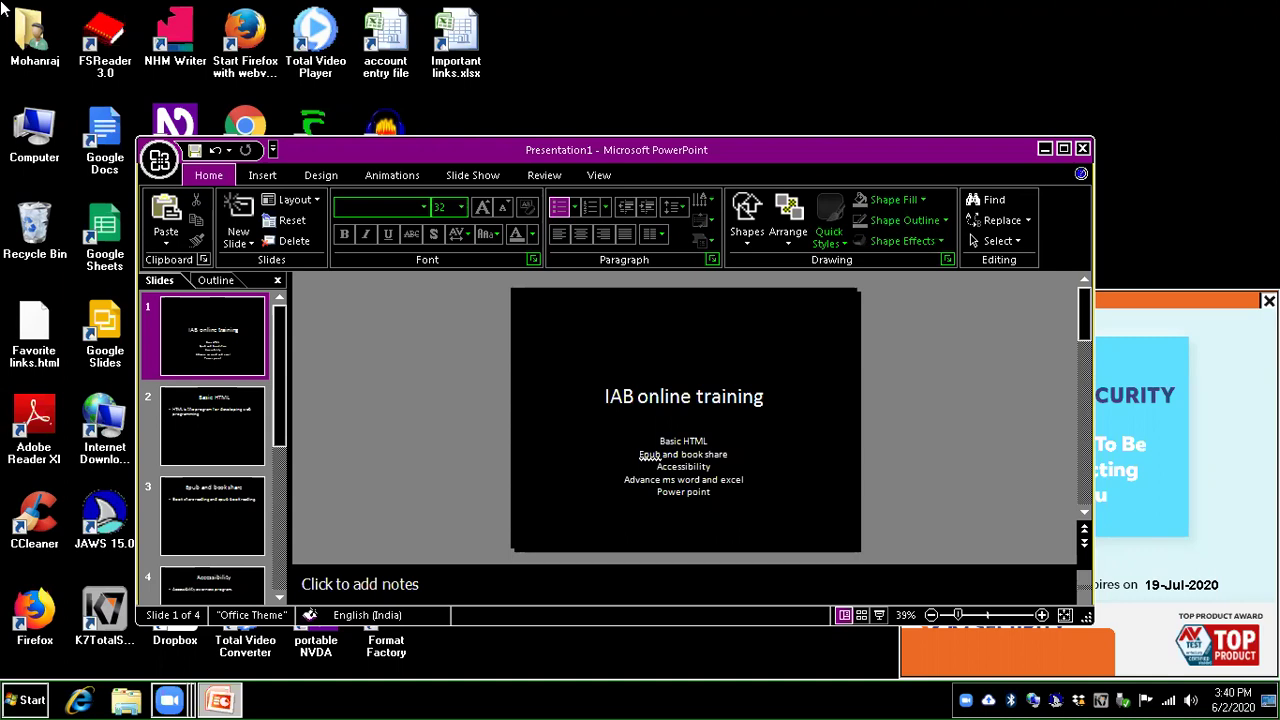
key("Down")
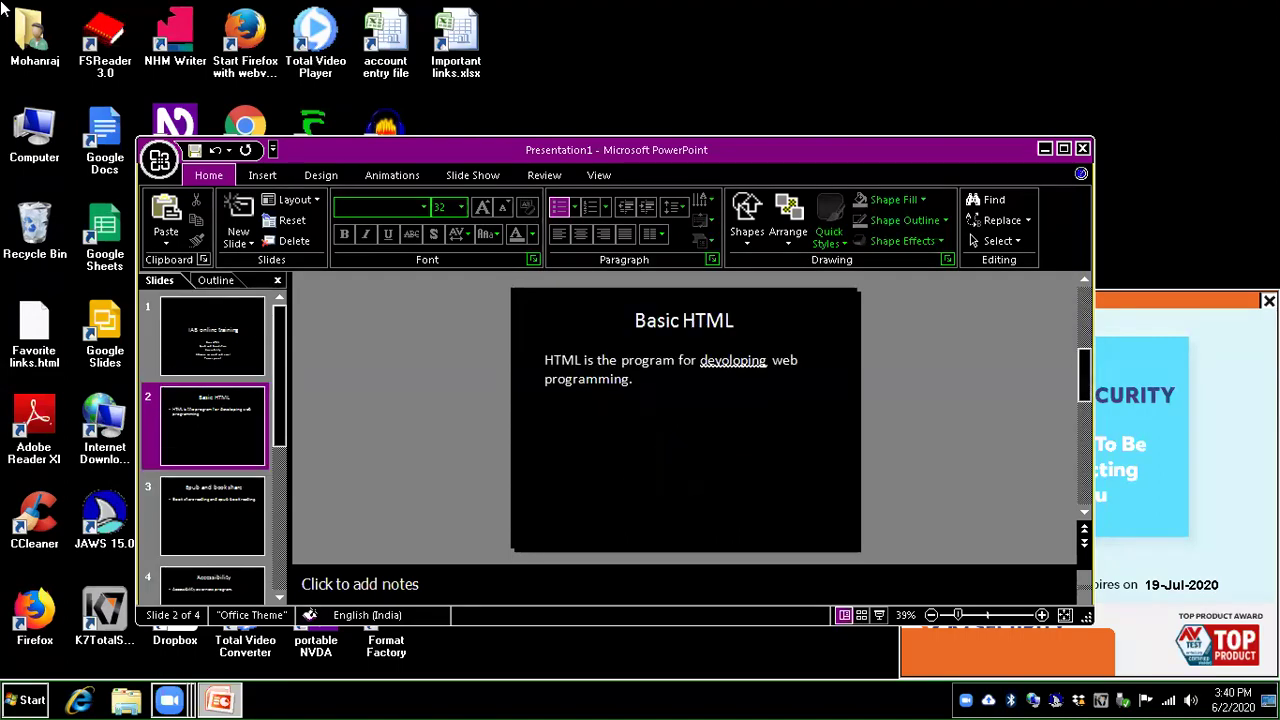
- Insert the word "Madurai" between "IAB" and "online" in the first slide's title
key("Up")
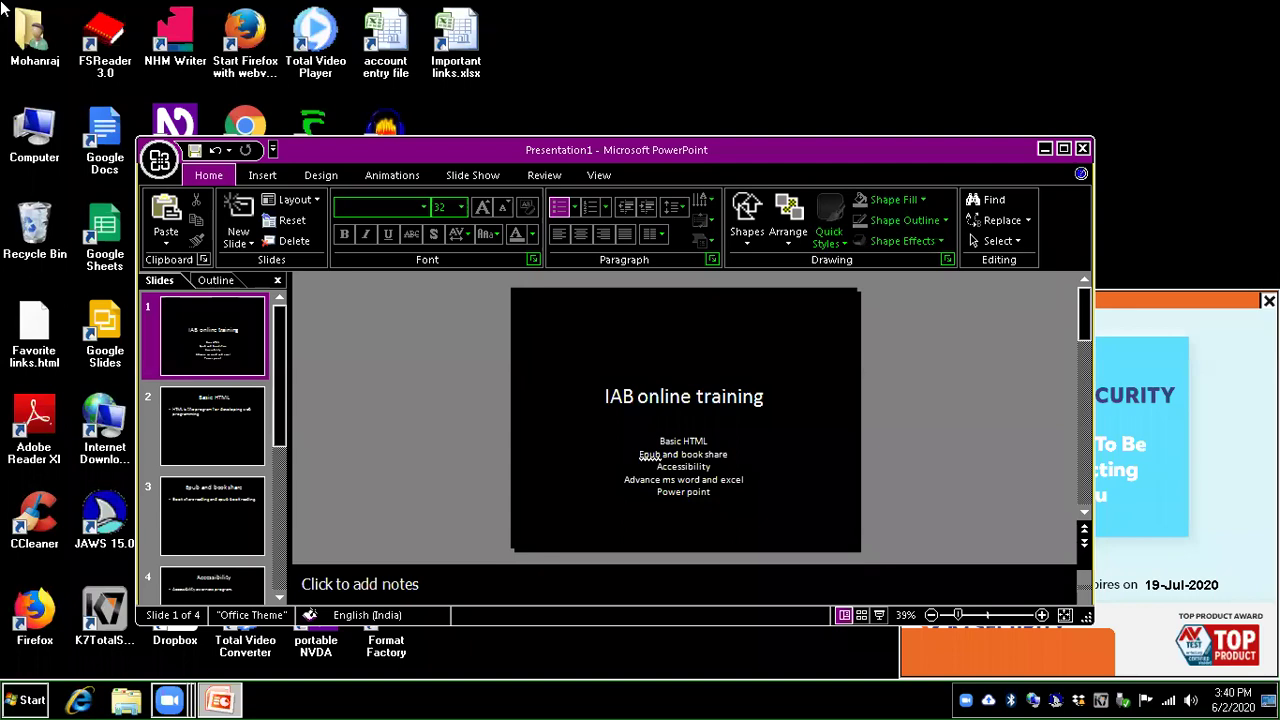
key("Tab")
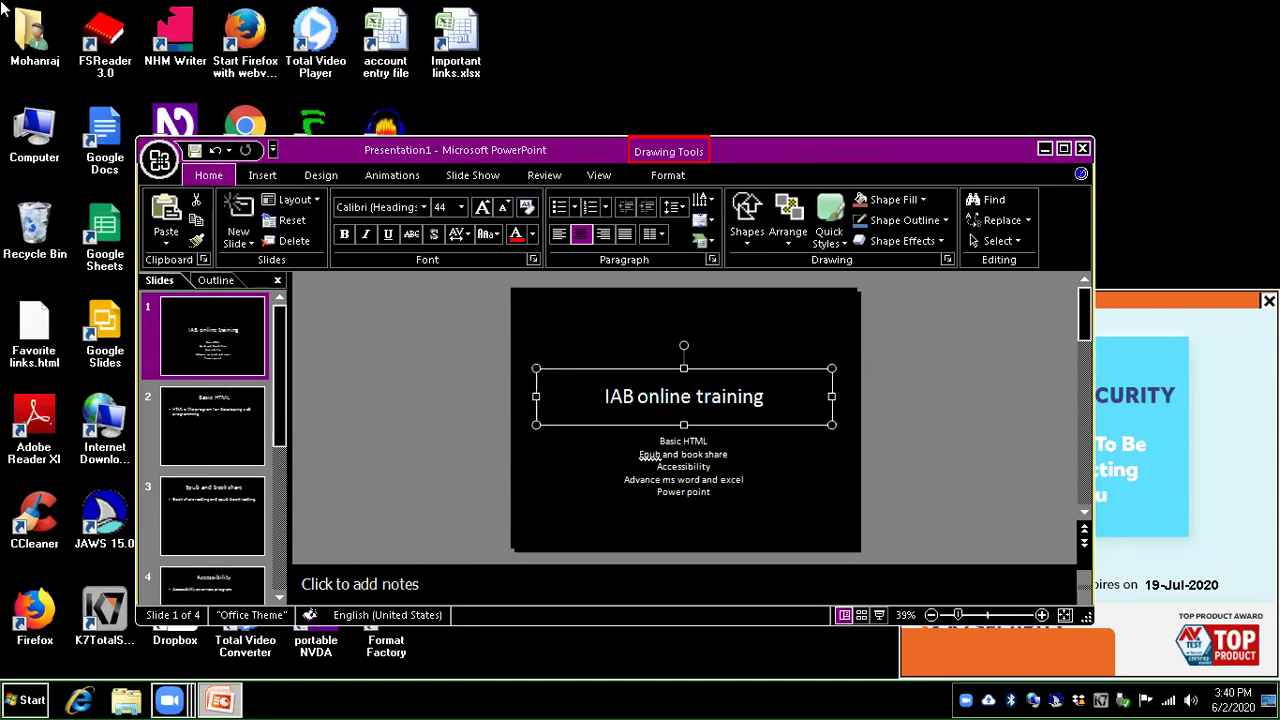
key("Return")
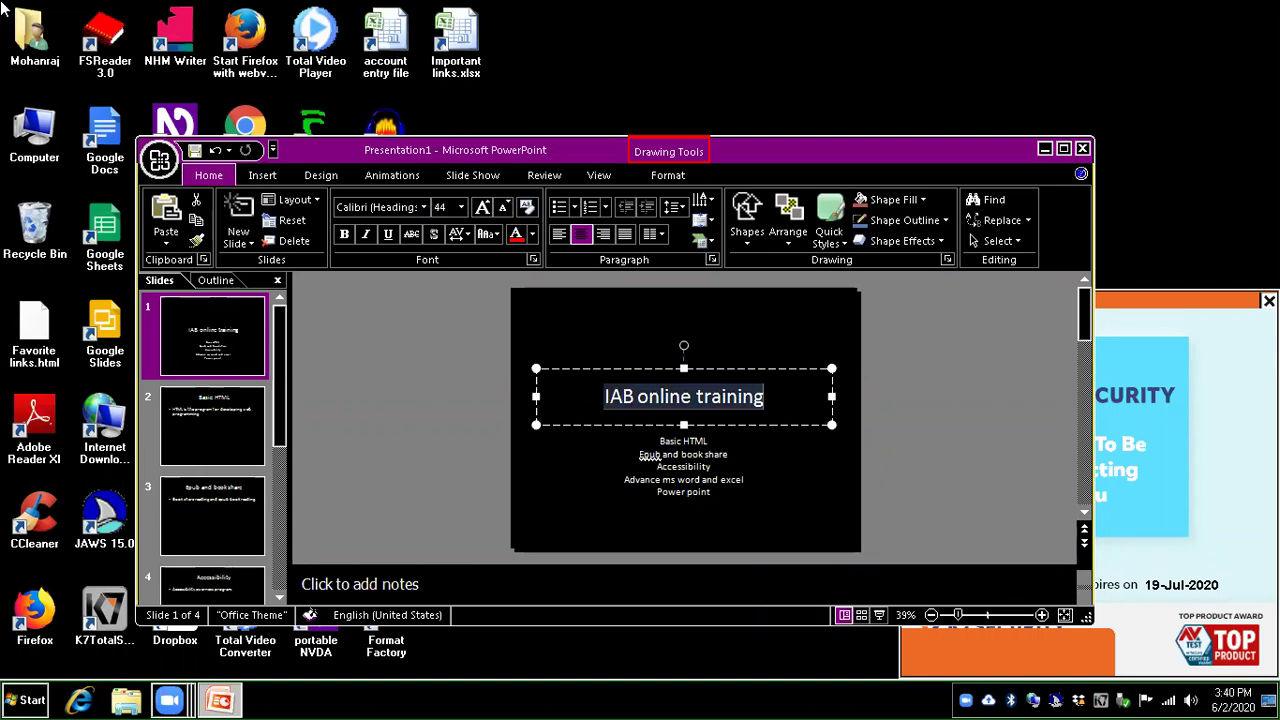
key("Left")
key("ctrl+Right")
key("ctrl+Right")
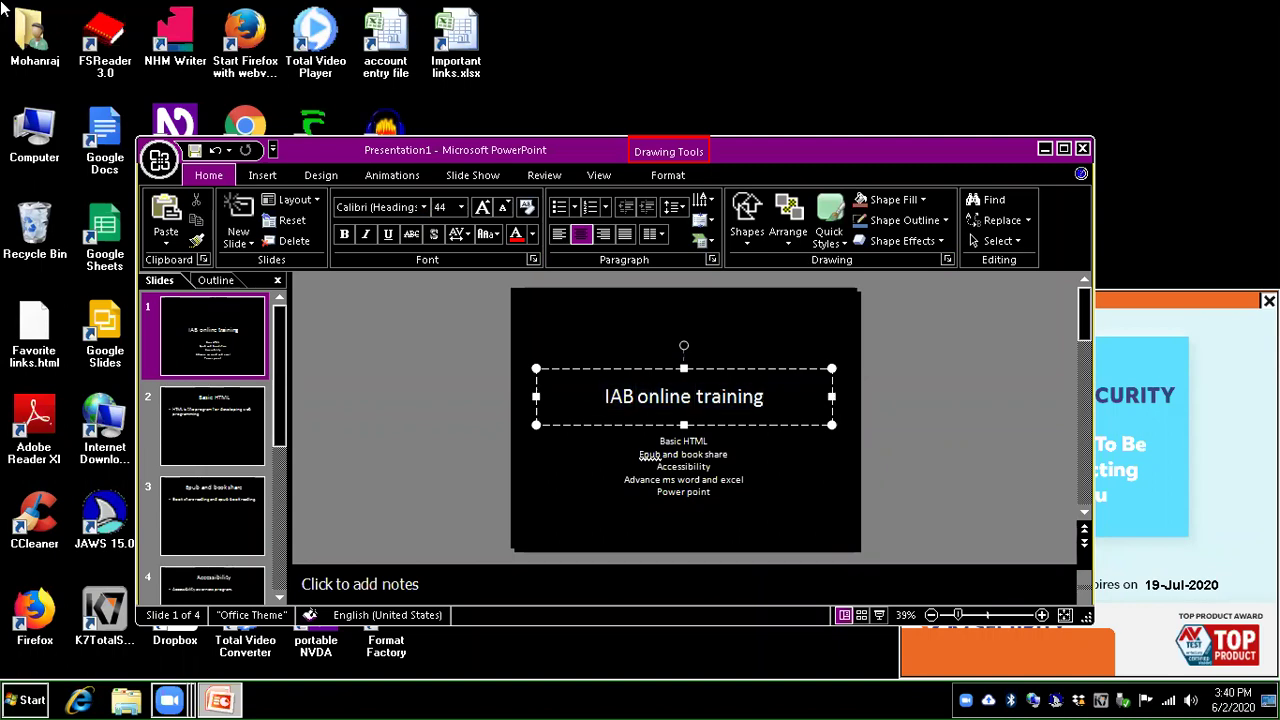
key("ctrl+Left")
key("ctrl+Left")
key("ctrl+Right")
key("ctrl+Left")
key("ctrl+Left")
key("ctrl+Right")
key("ctrl+Right")
key("ctrl+Left")
key("ctrl+Left")
type("Madurai")
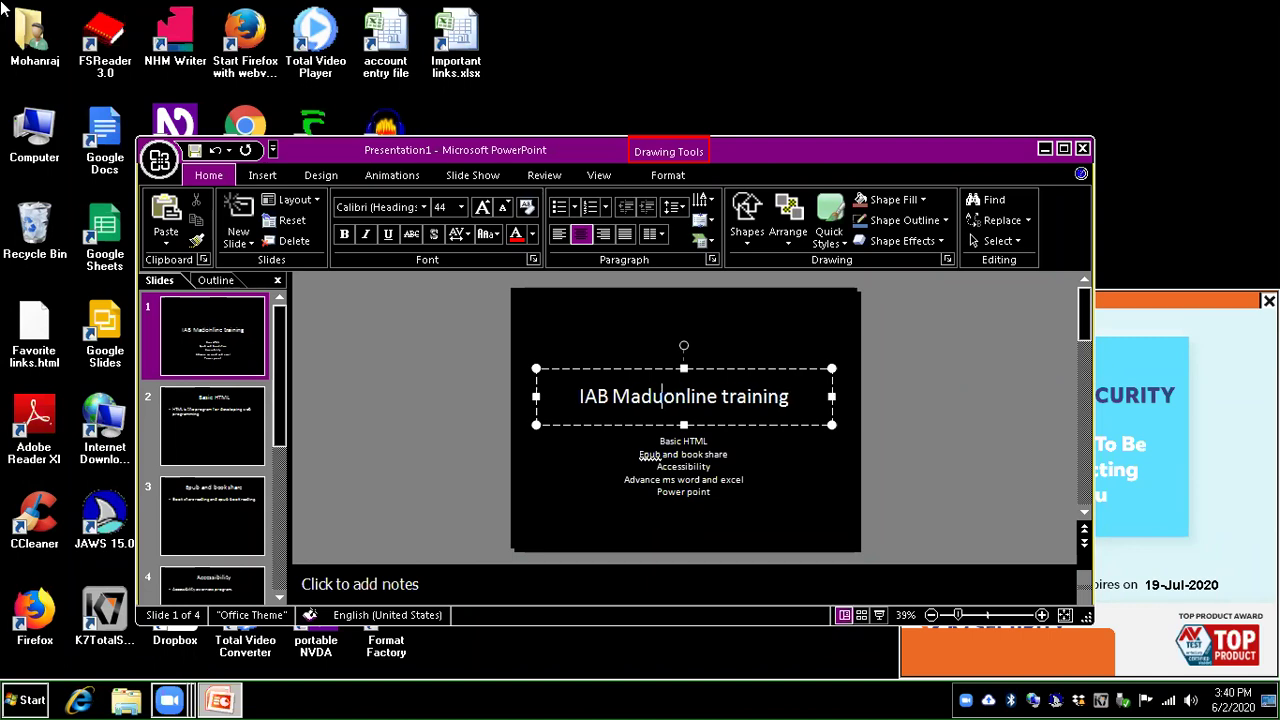
key("ctrl+Left")
key("ctrl+Left")
key("ctrl+Right")
key("ctrl+Right")
key("ctrl+Right")
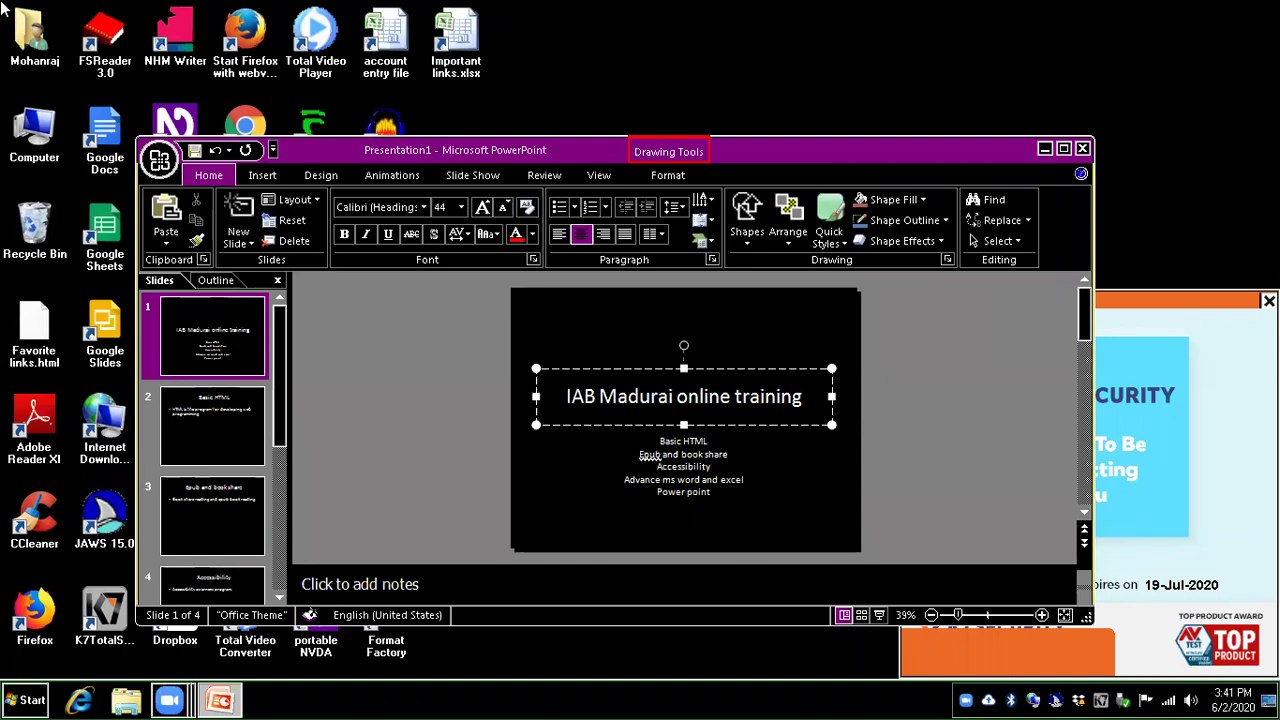
key("Escape")
- Add the line "Basic excel" at the end of the topic list on the title slide
key("Tab")
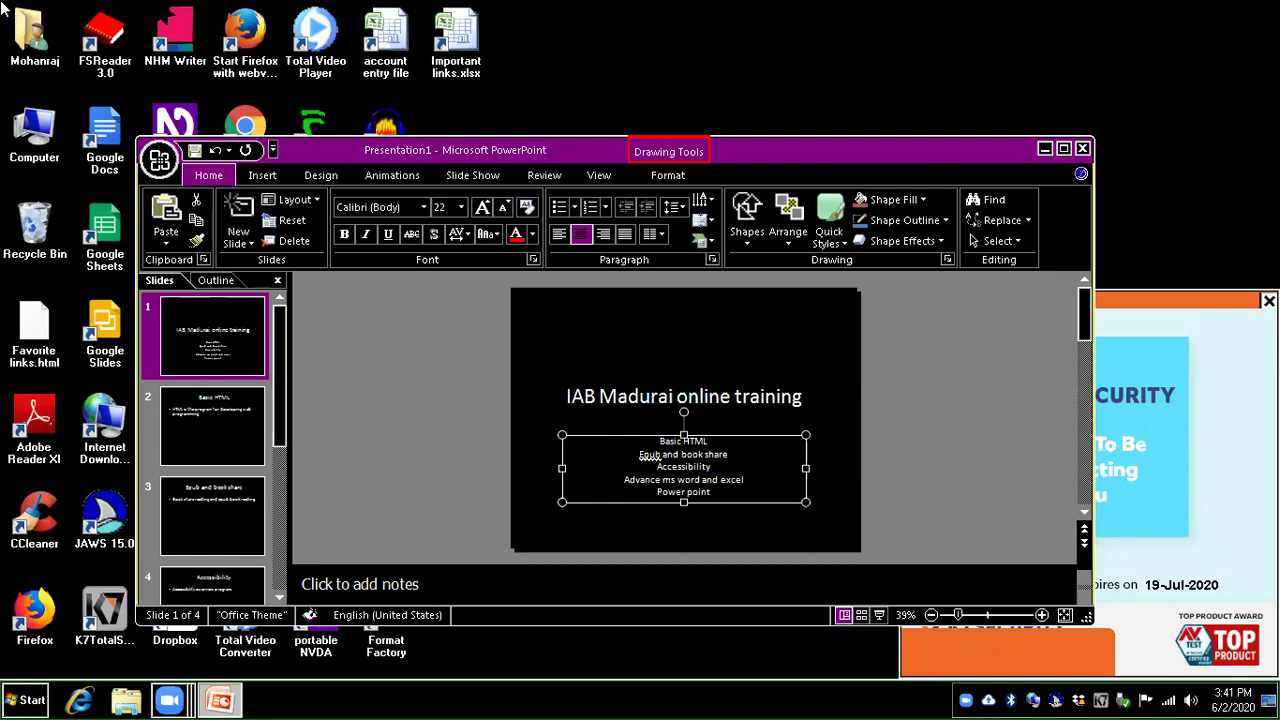
key("Return")
key("Down")
key("Up")
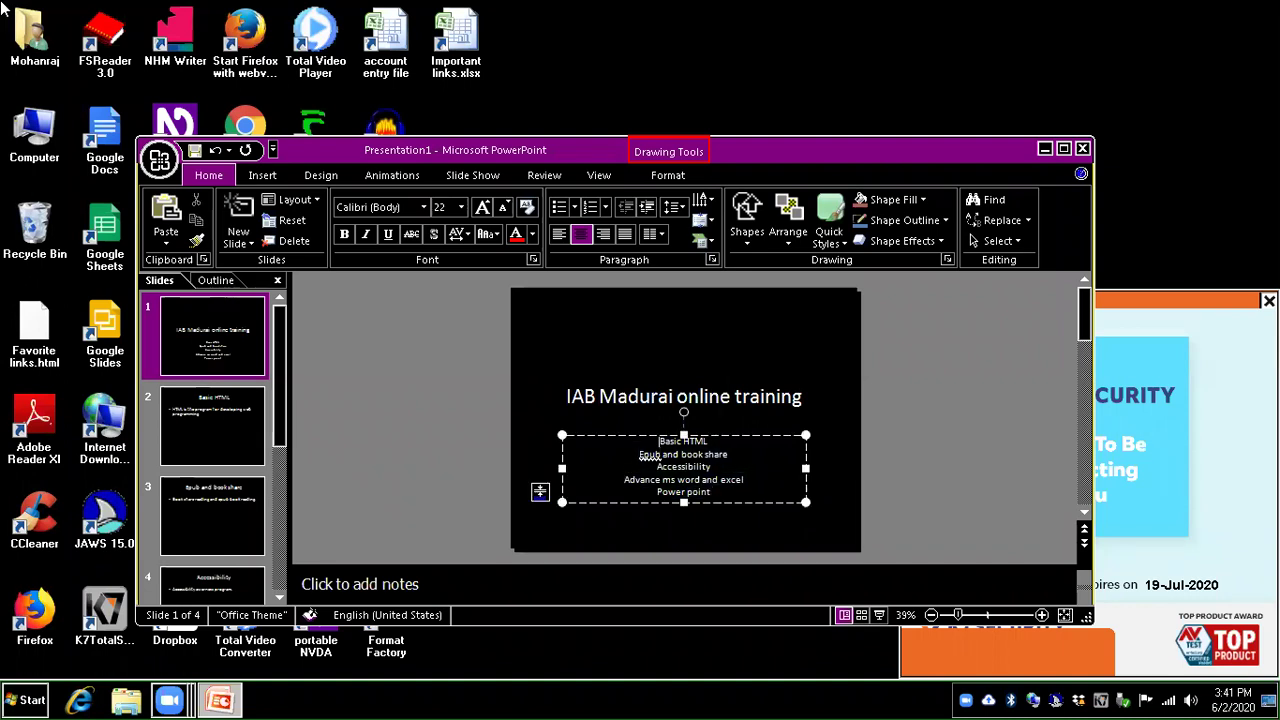
key("Down")
key("Down")
key("Down")
key("Down")
key("Return")
type("Basic e")
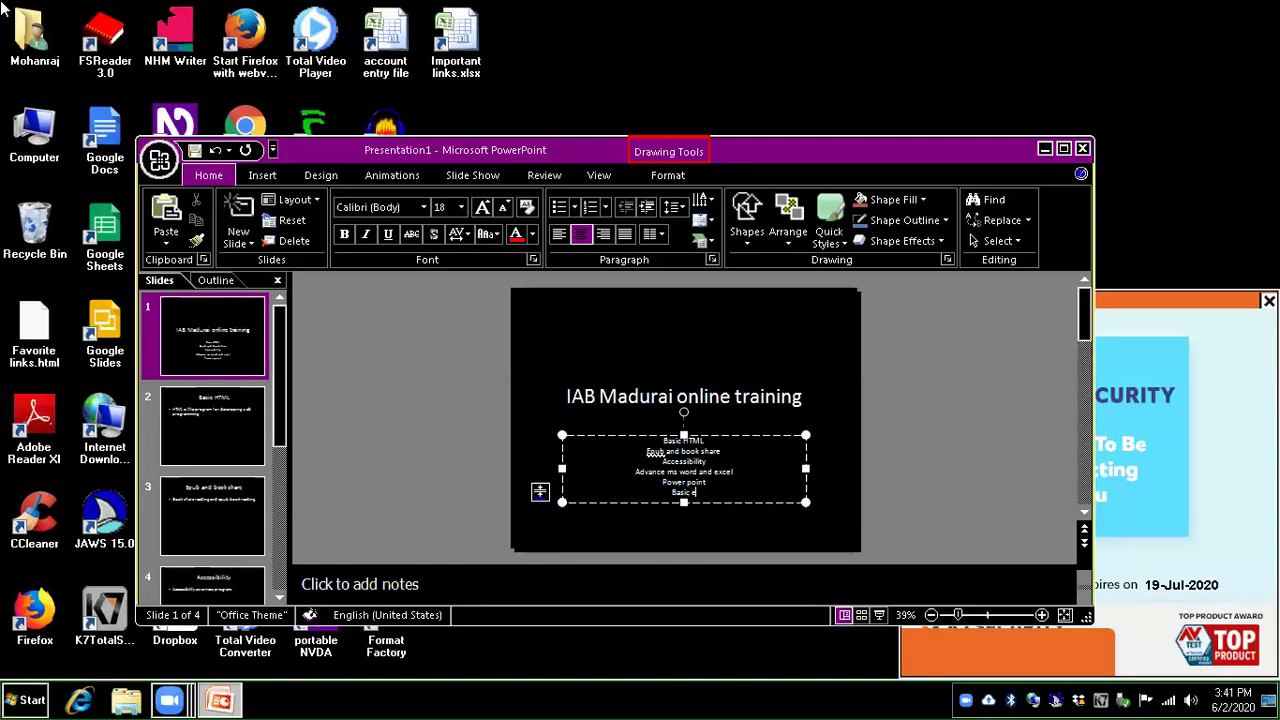
type("xcel")
key("Escape")
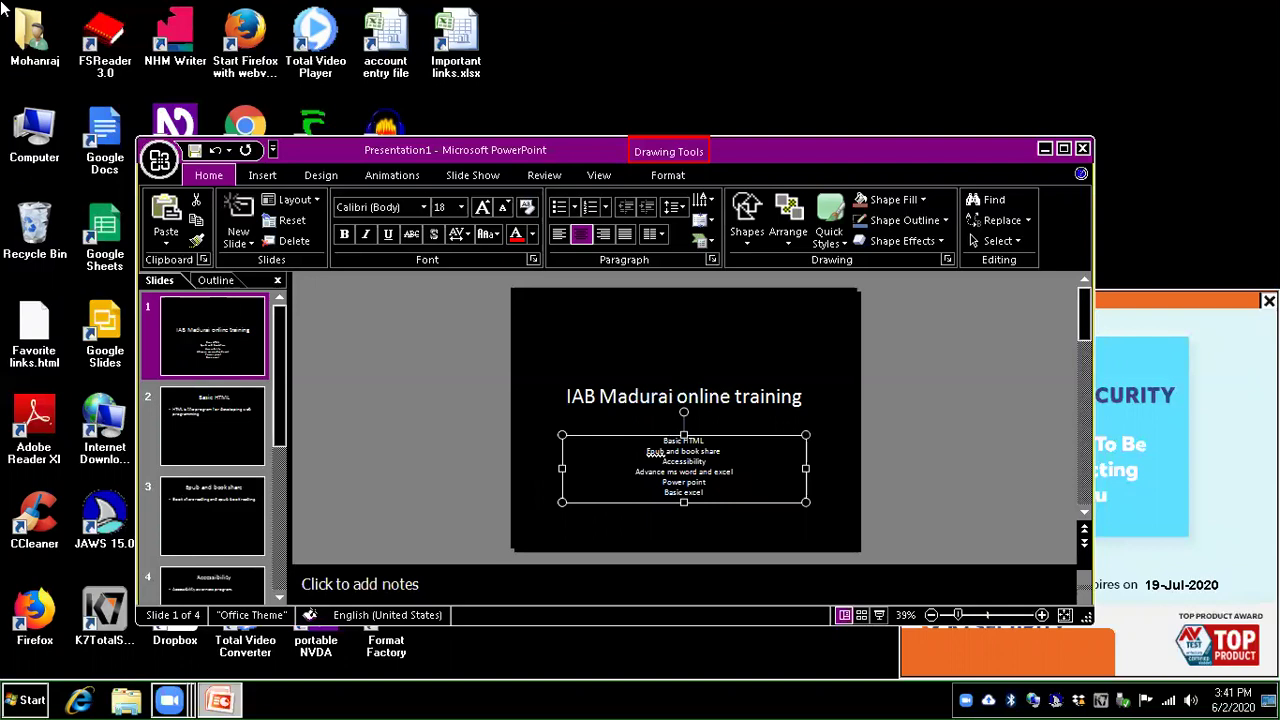
- Add a fifth slide after the Accessibility slide and title it "Advance word and excel"
key("Page_Down")
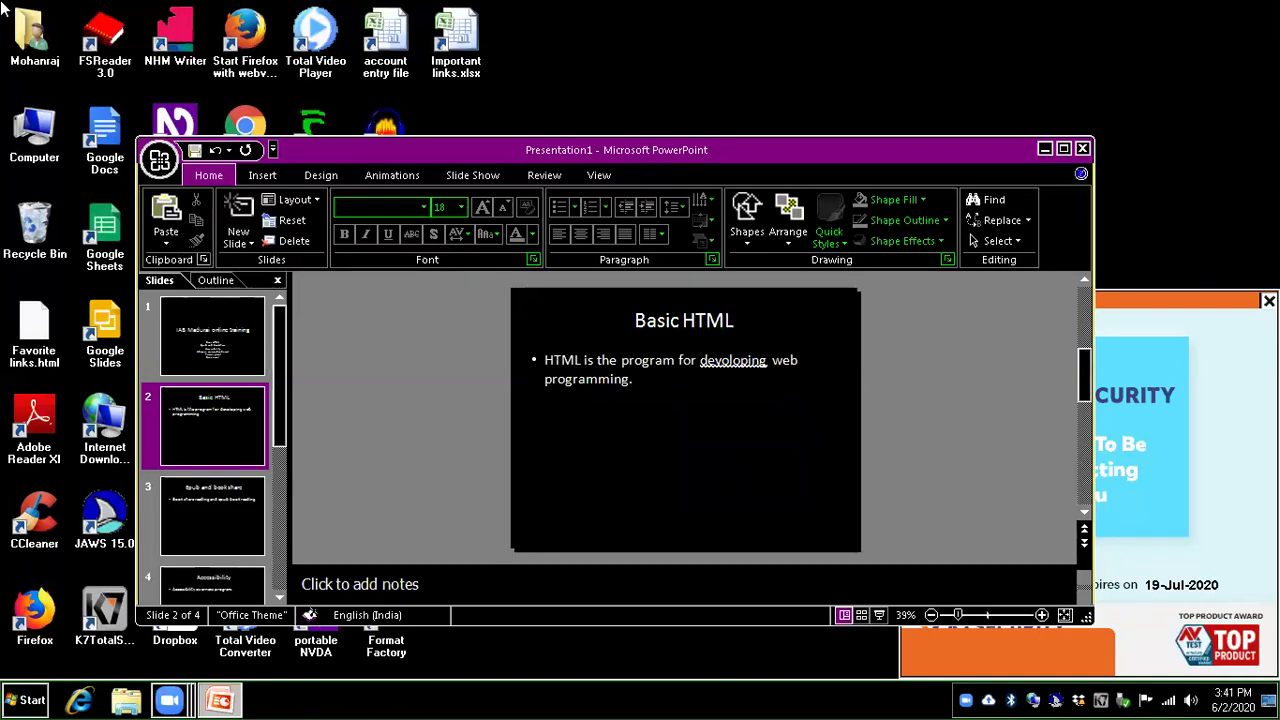
key("Page_Down")
key("Page_Down")
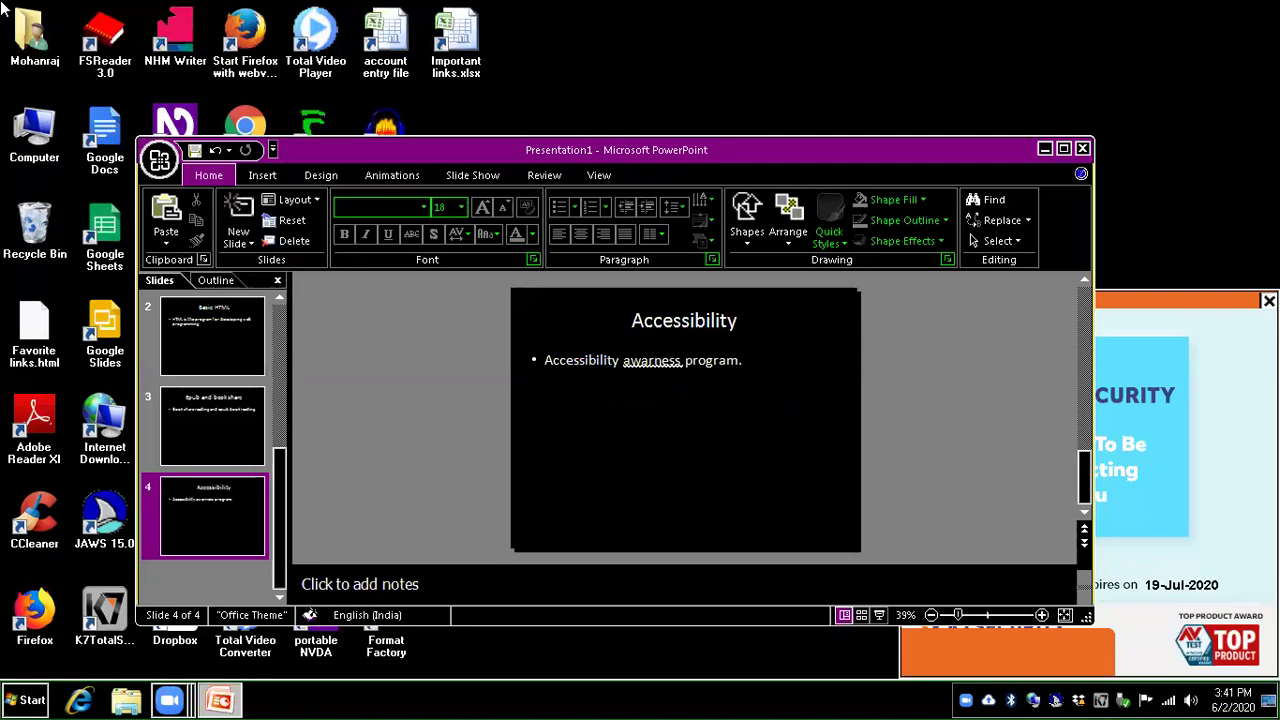
key("ctrl+m")
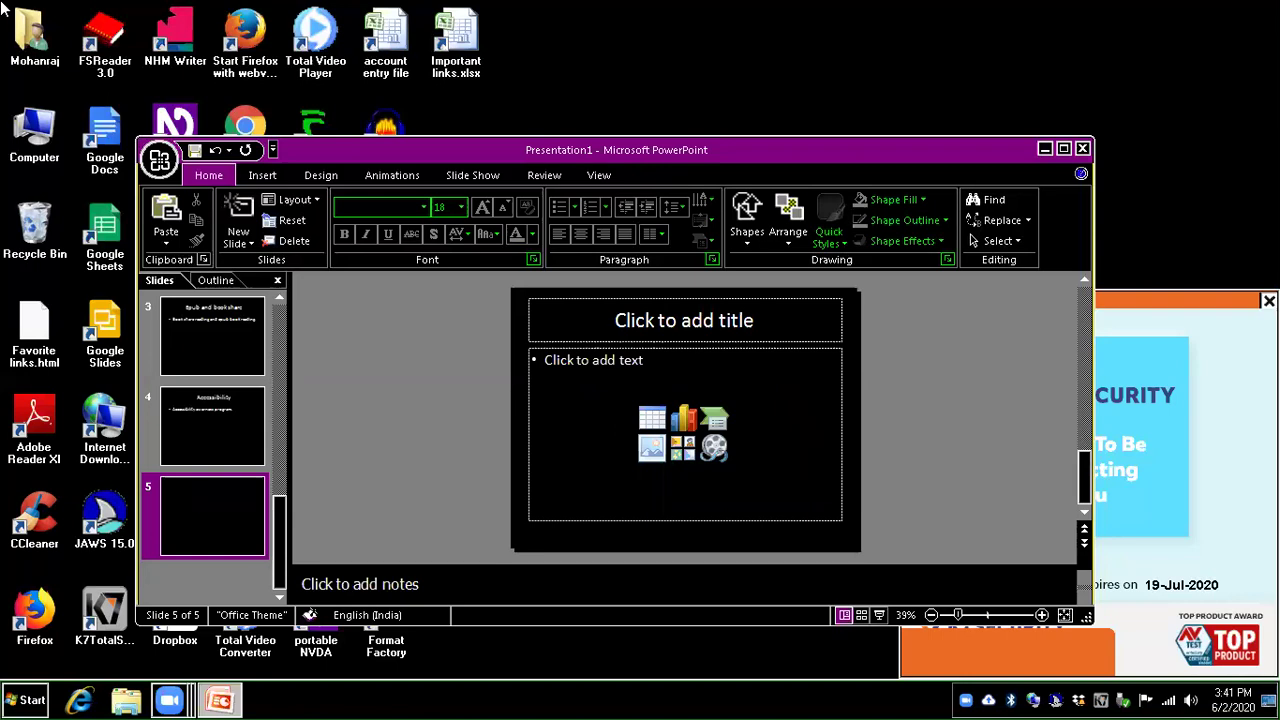
key("Tab")
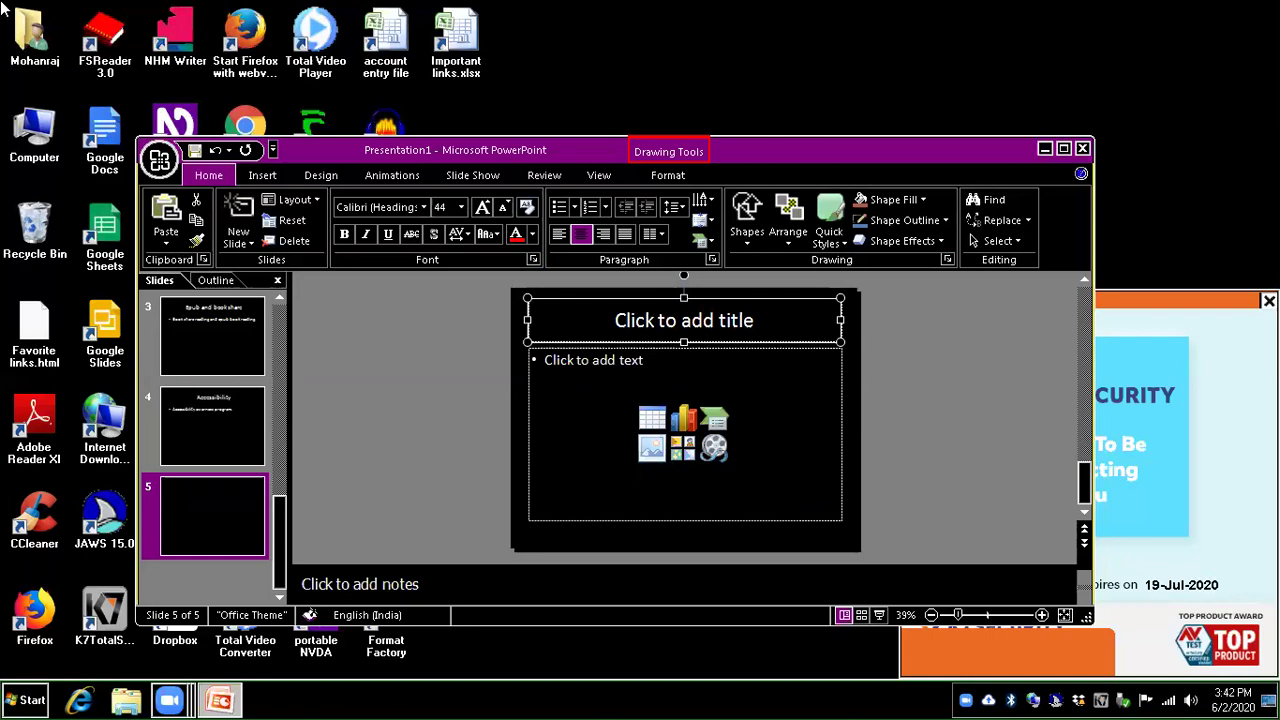
key("Return")
type("Advance")
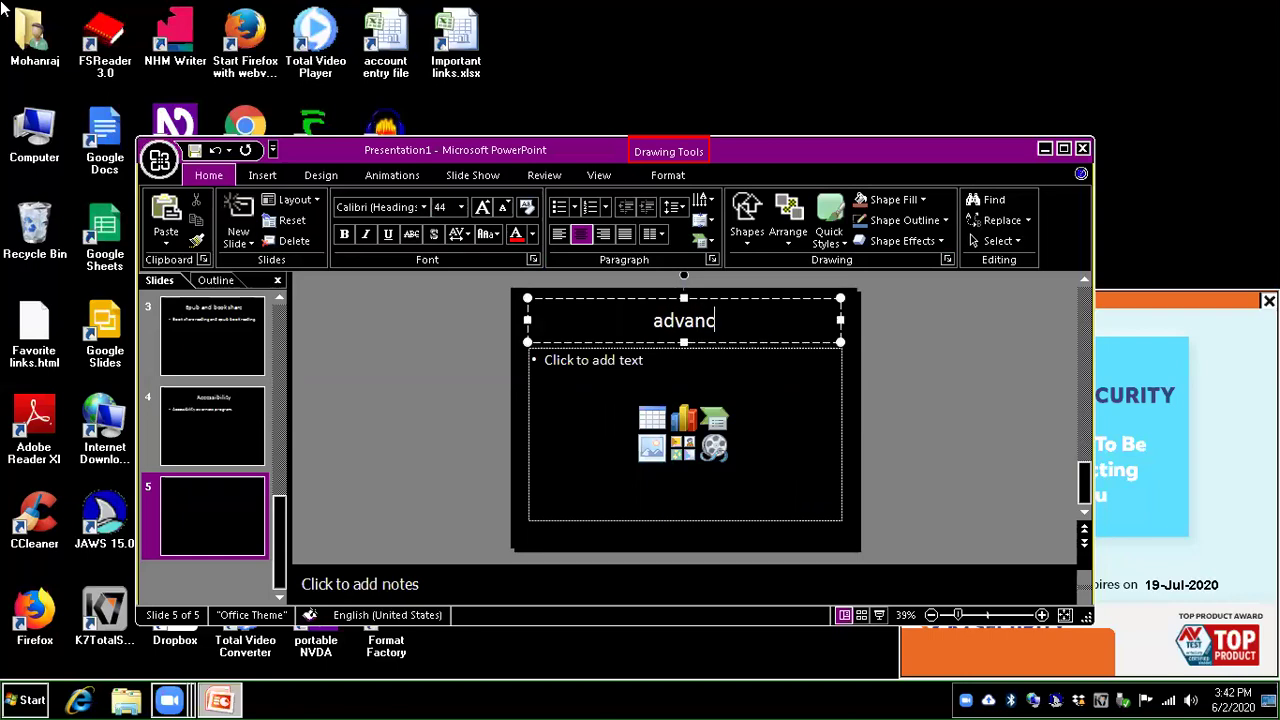
type(" word")
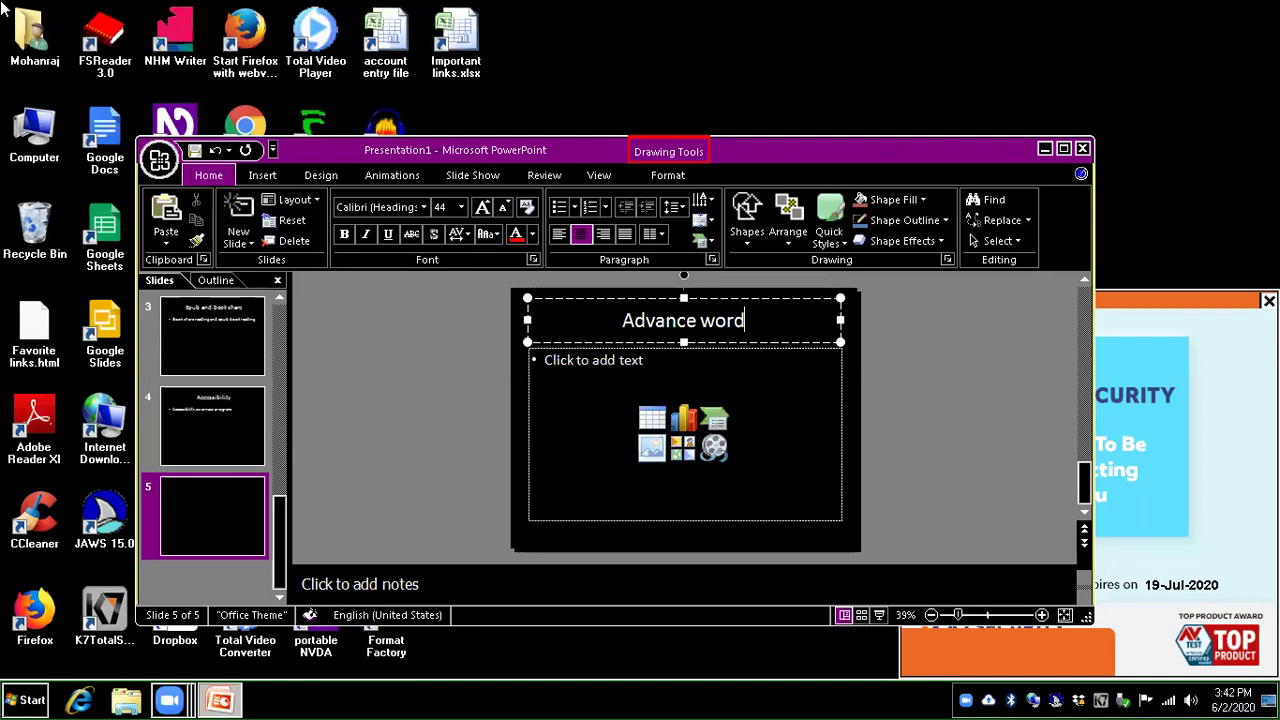
type(" and excel")
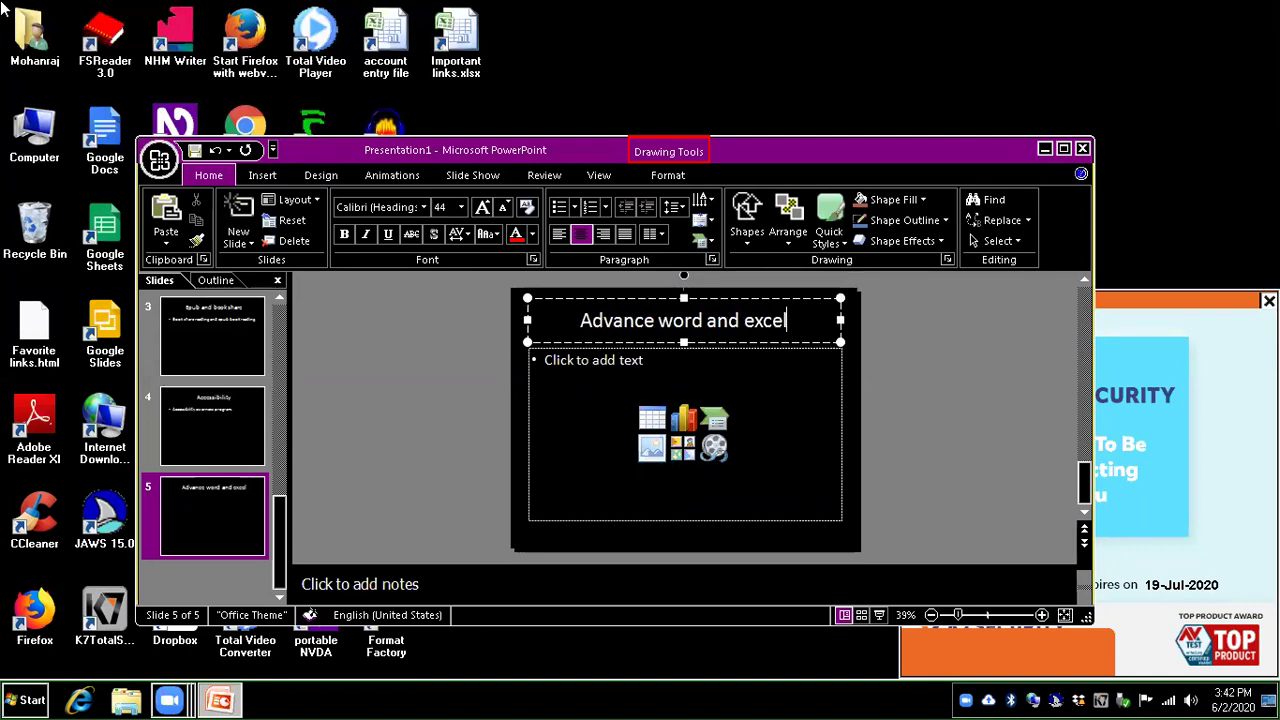
key("Escape")
- Enter the bullet "Word and excel advance online class" in the body of the fifth slide
key("Tab")
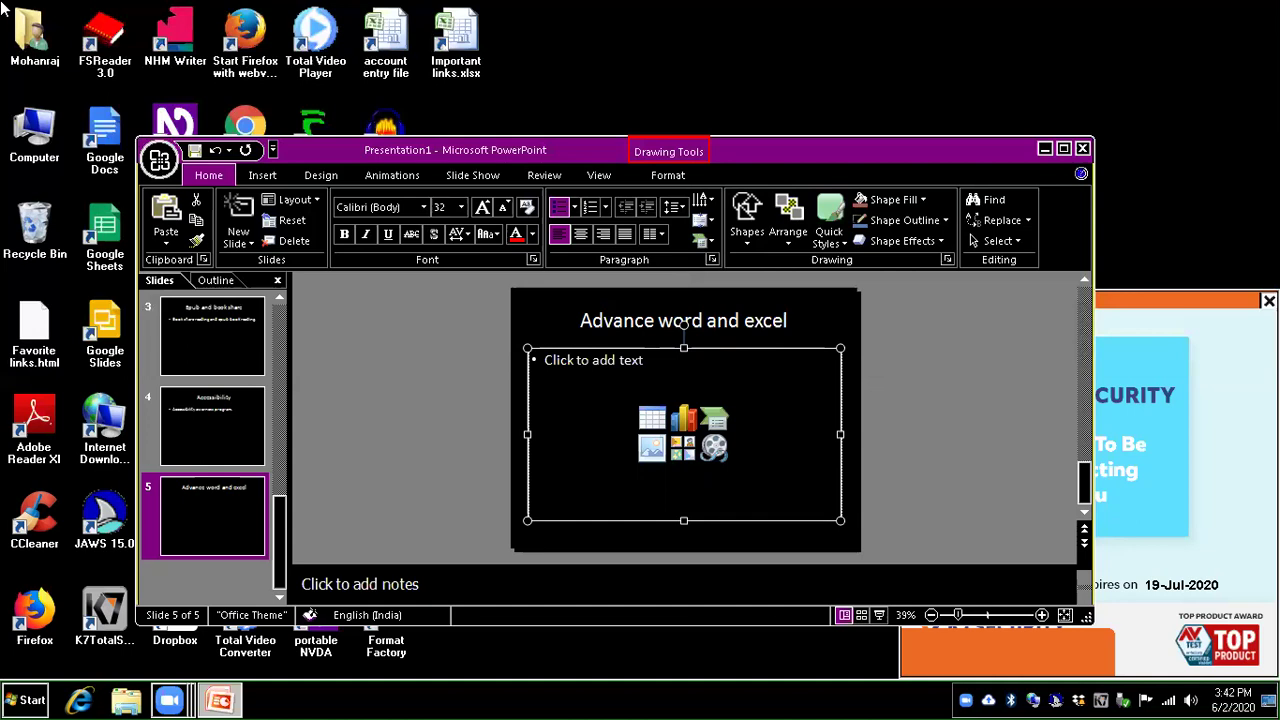
key("Return")
type("word")
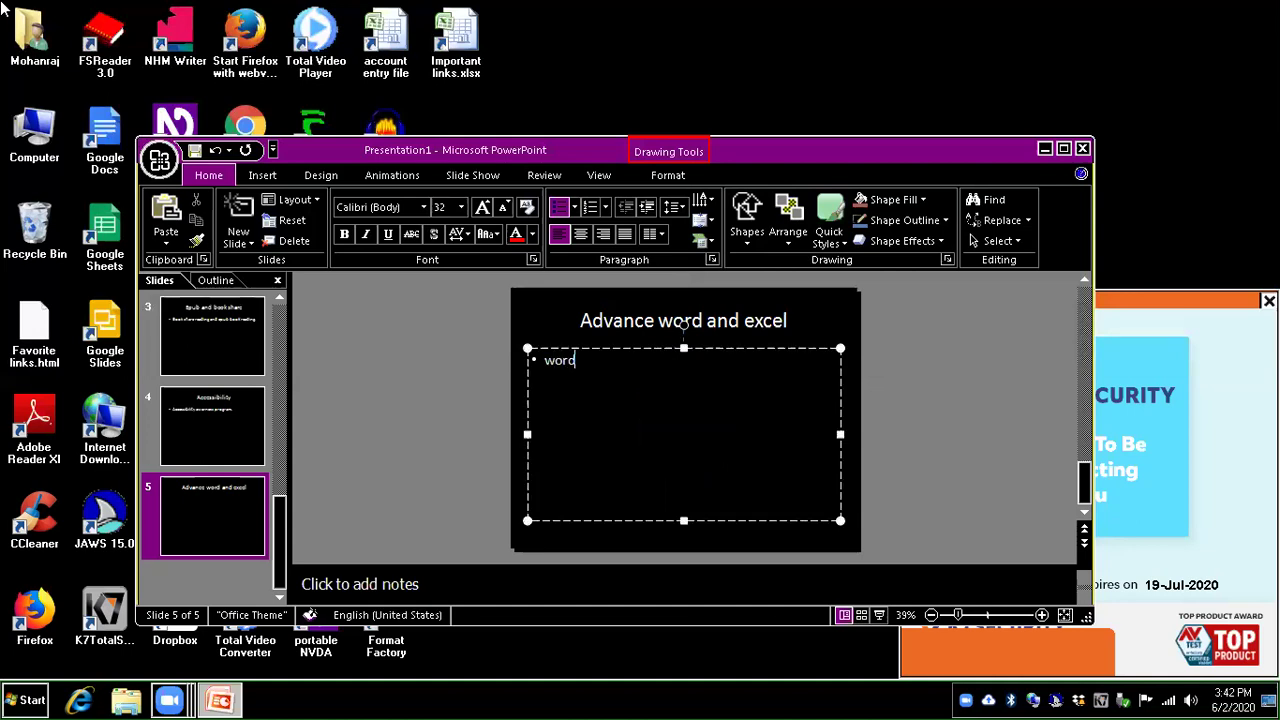
type(" and excel ad")
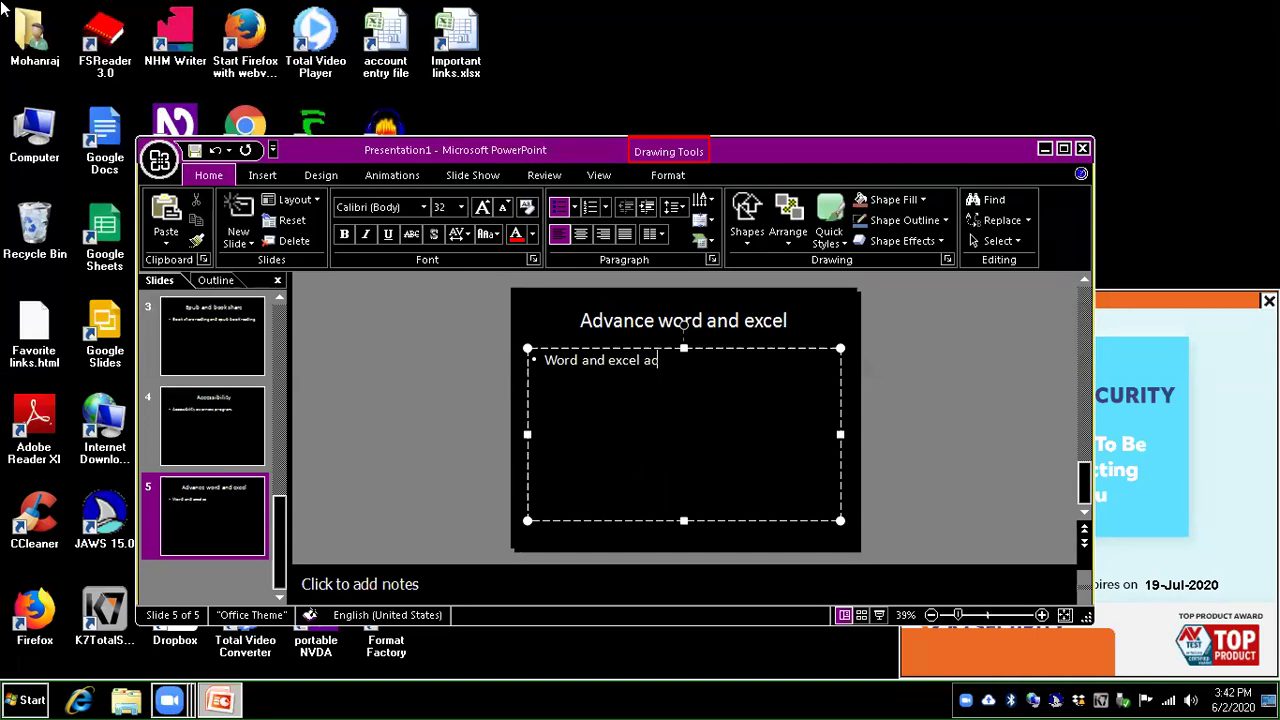
type("vance online class")
key("Escape")
- Return to the title slide and set its transition sound to Camera
key("Page_Up")
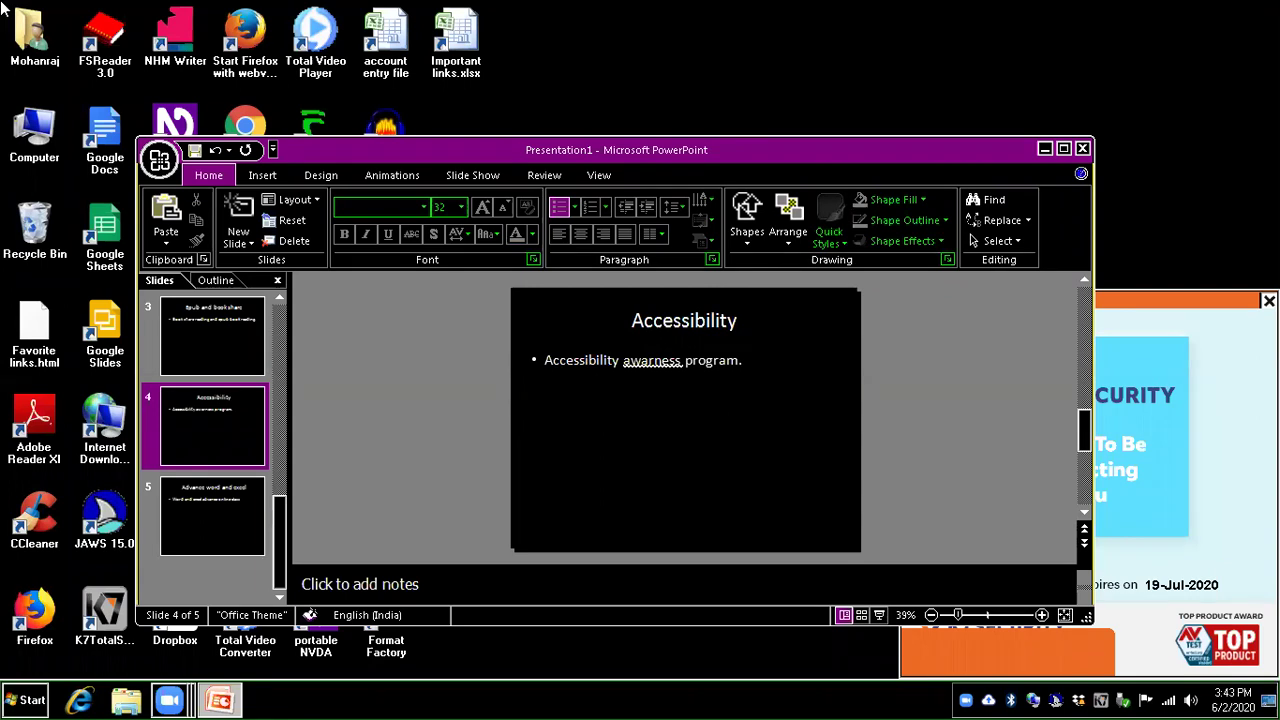
key("Up")
key("Up")
key("Up")
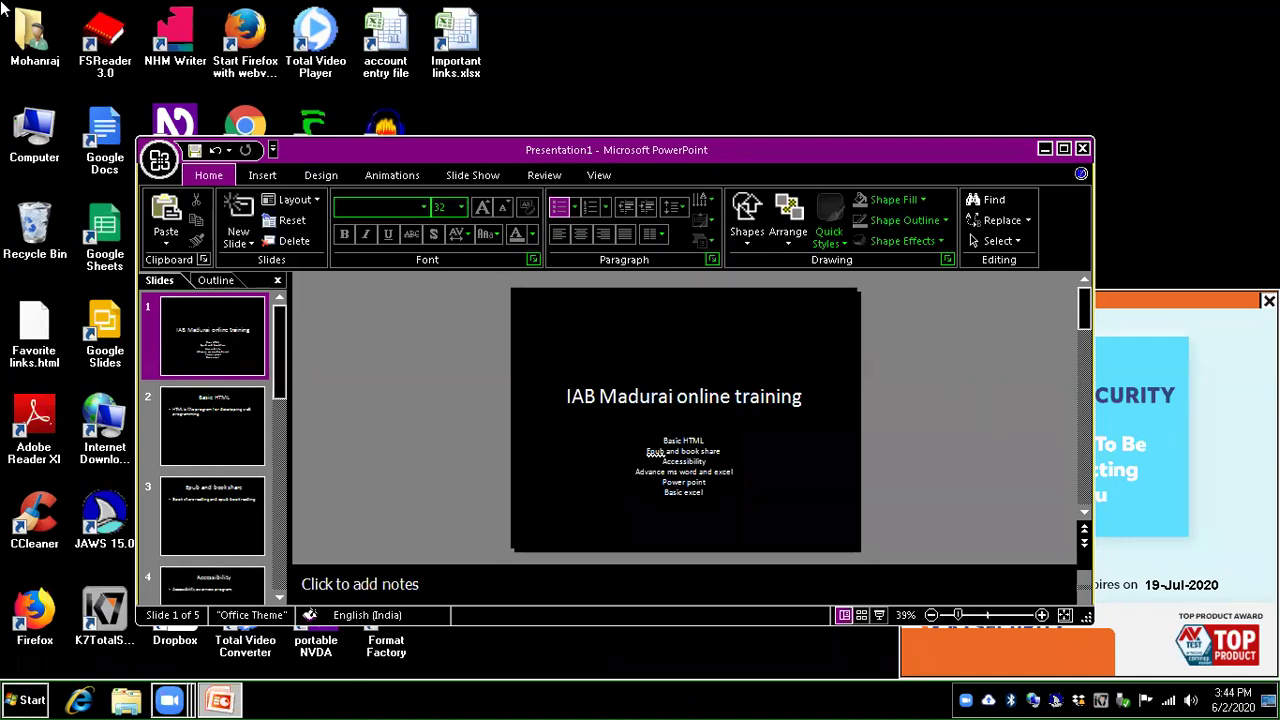
key("alt")
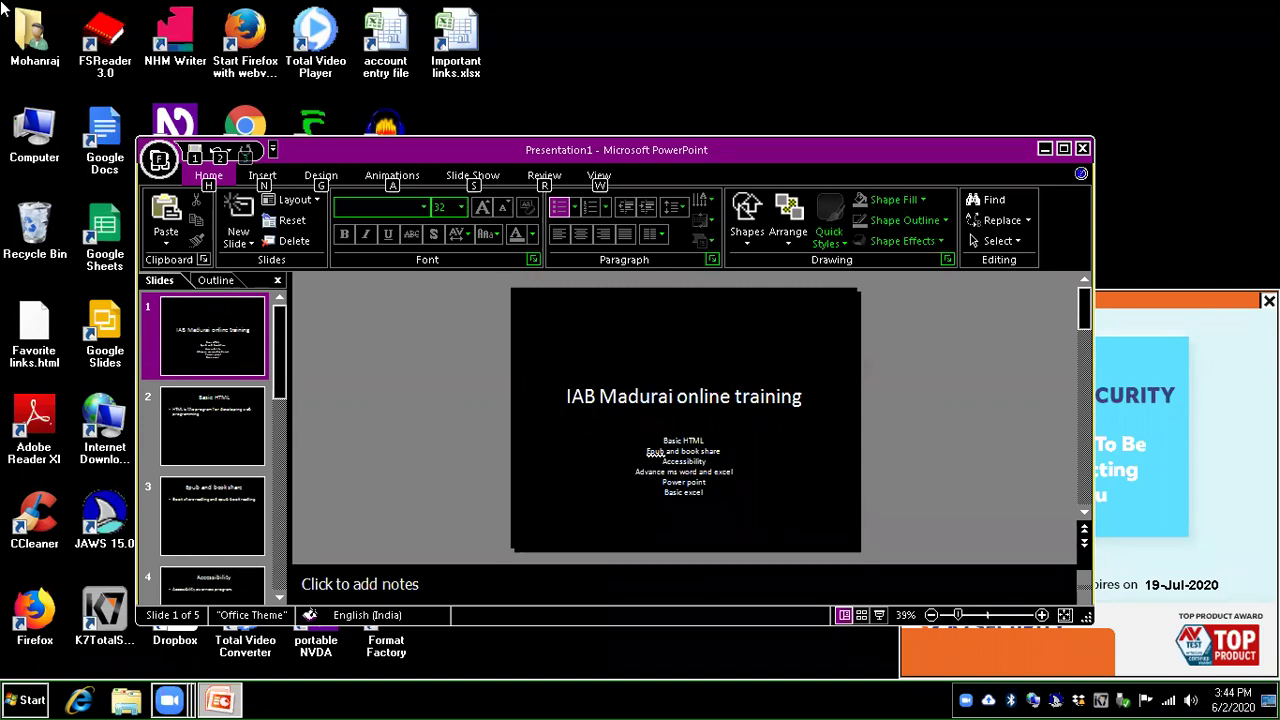
key("Right")
key("Right")
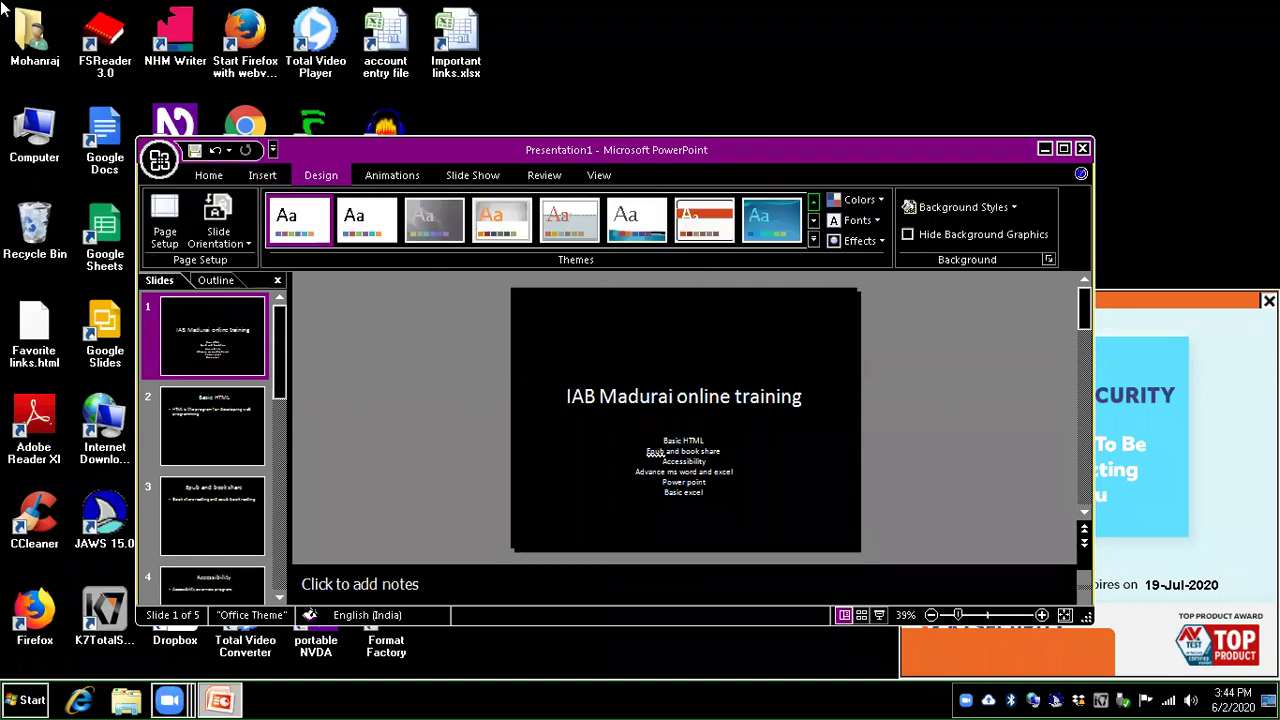
key("Right")
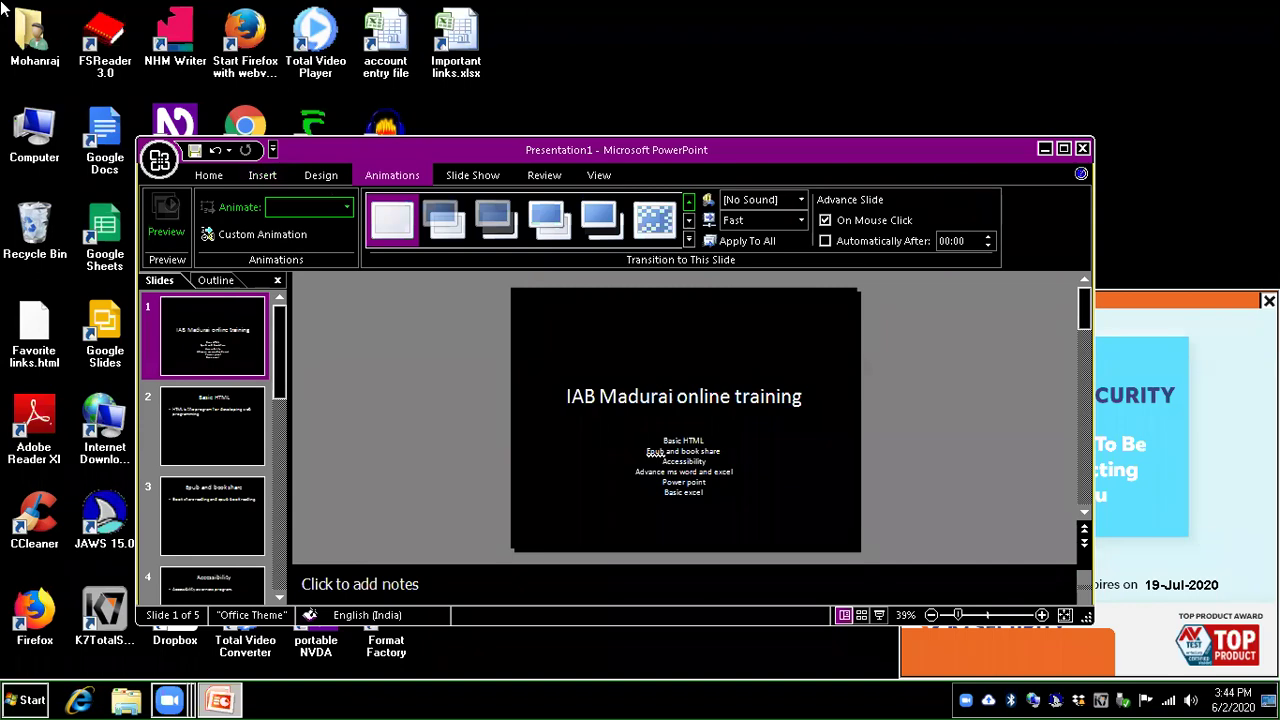
key("Tab")
key("Tab")
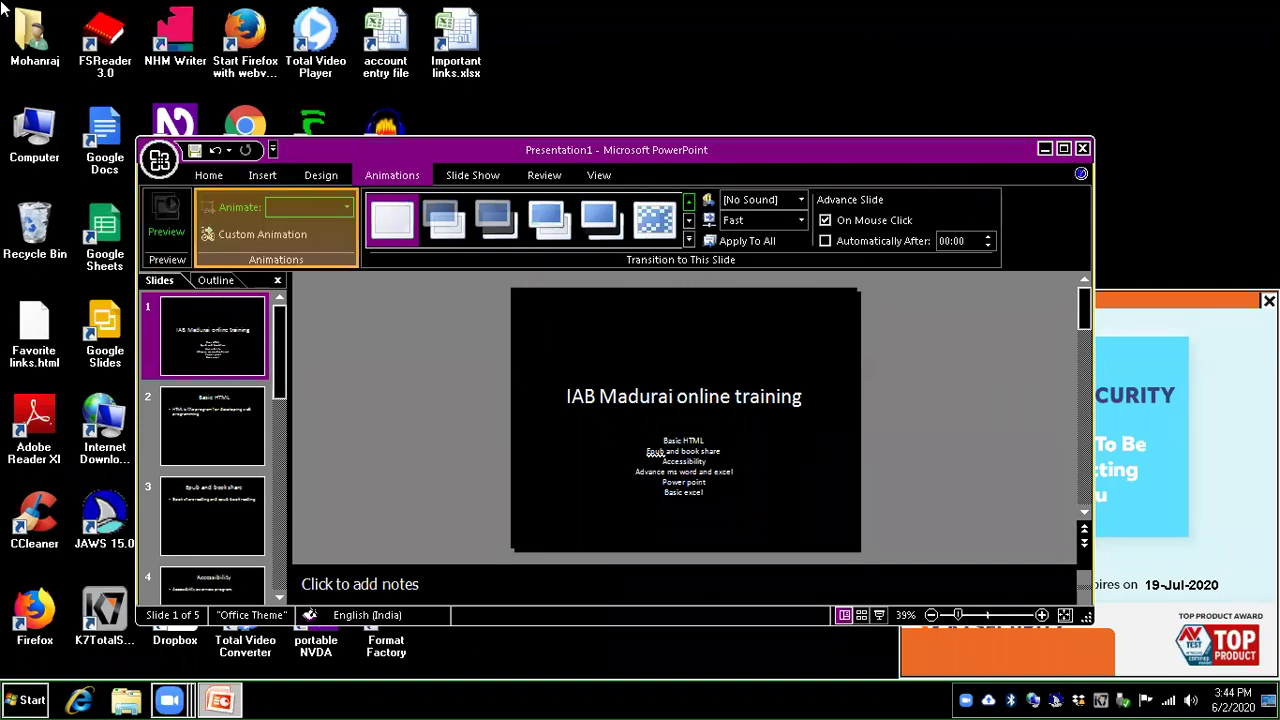
key("Tab")
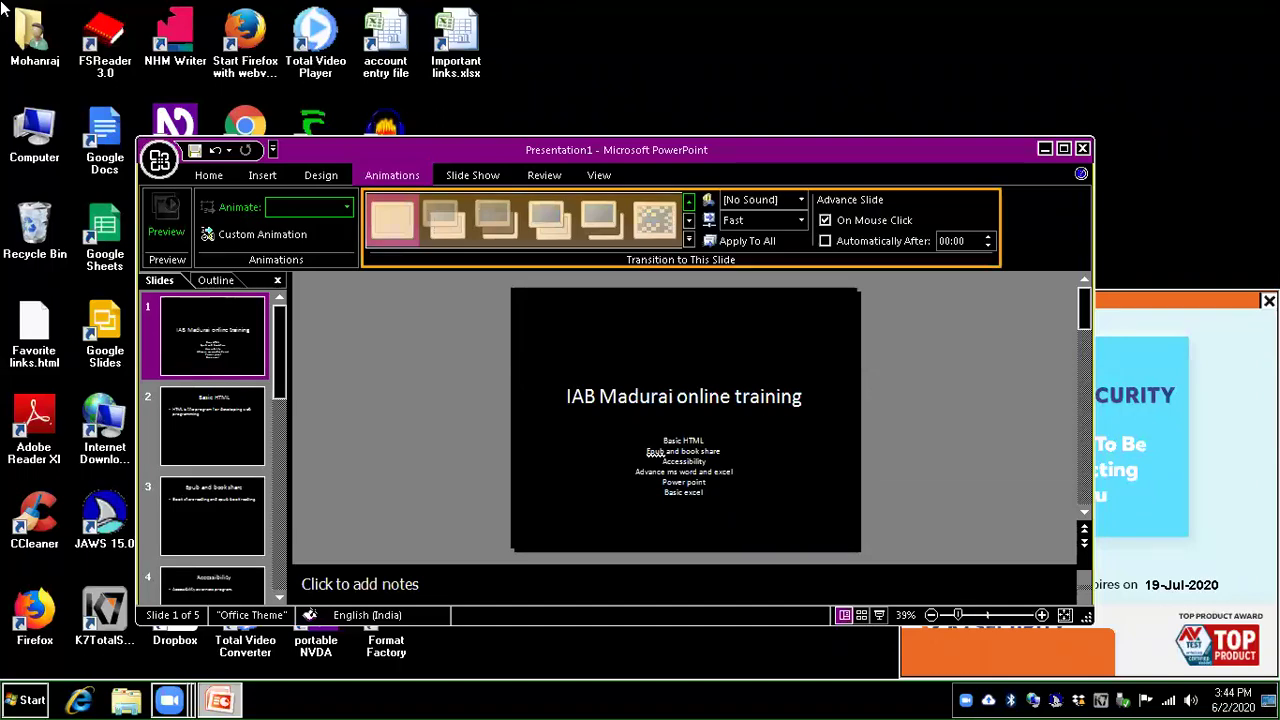
key("Tab")
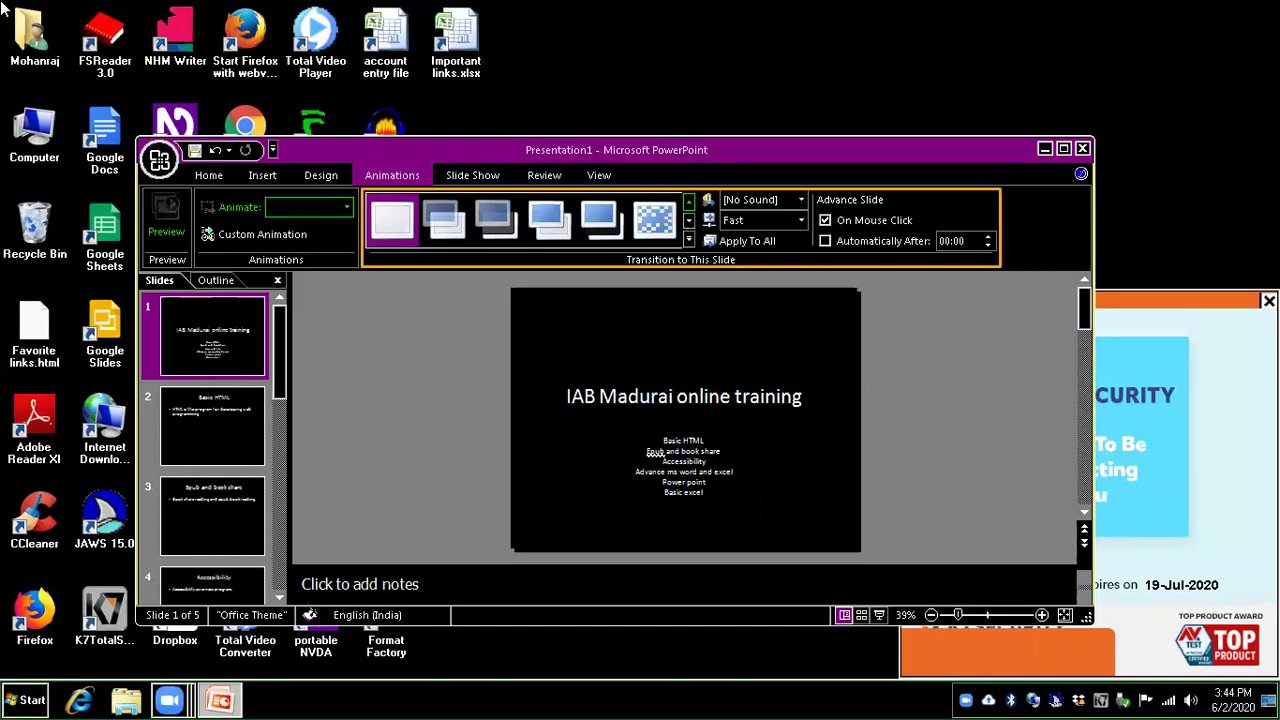
key("Tab")
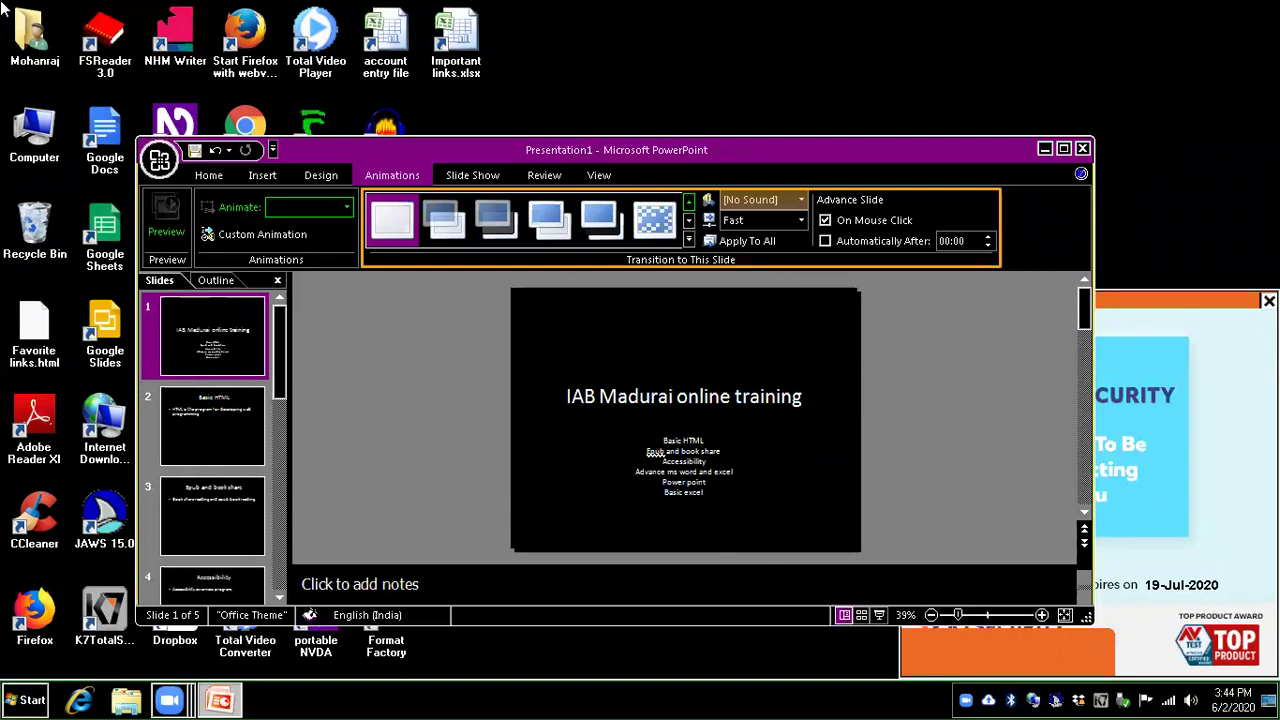
key("alt+Down")
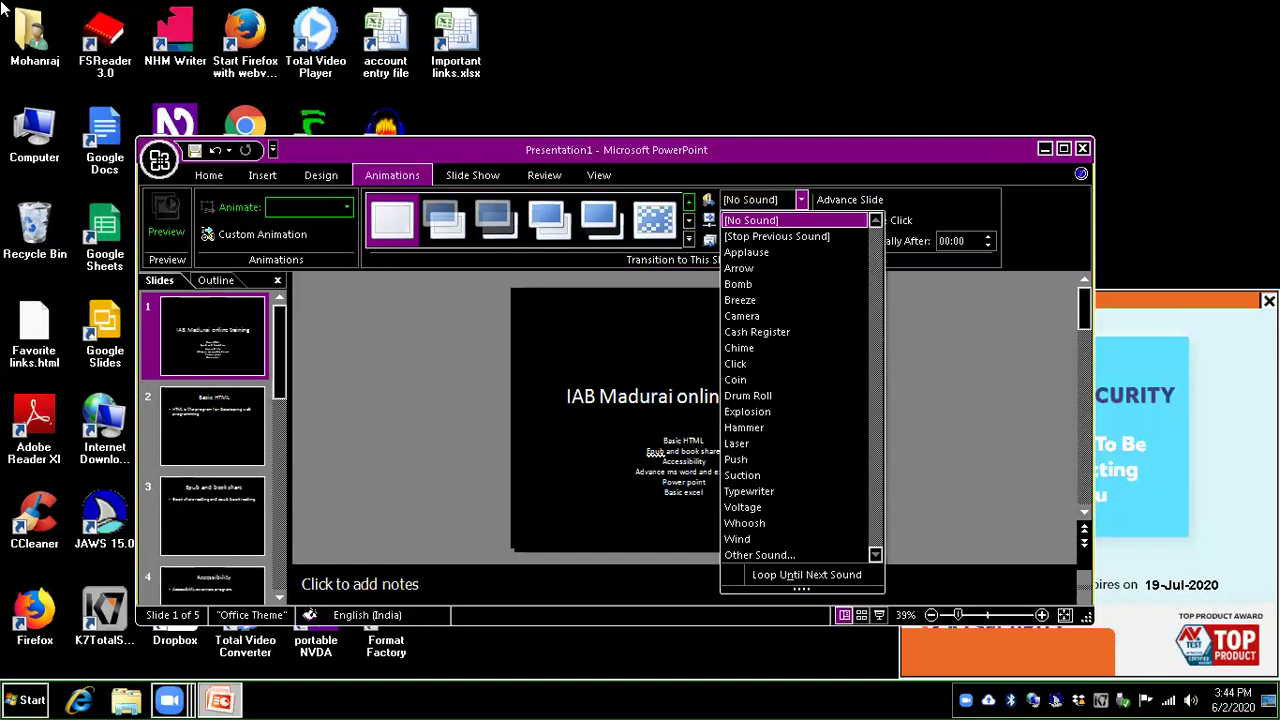
key("Down")
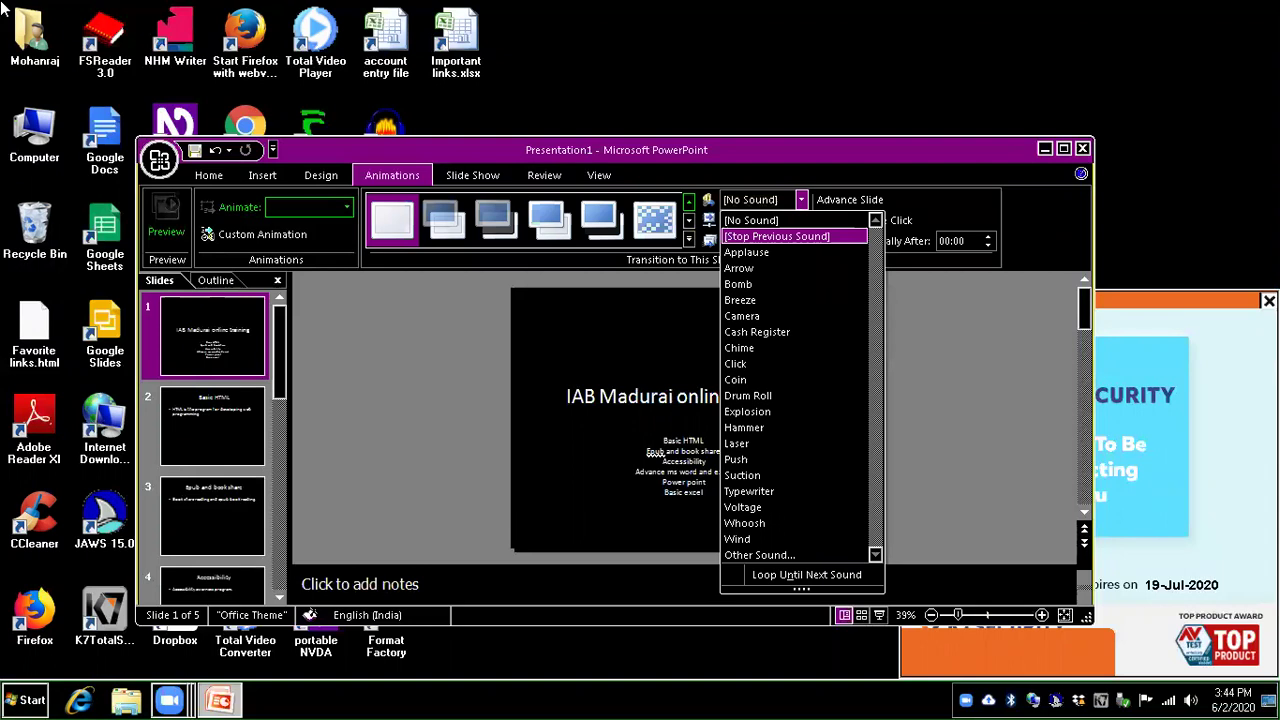
key("Down")
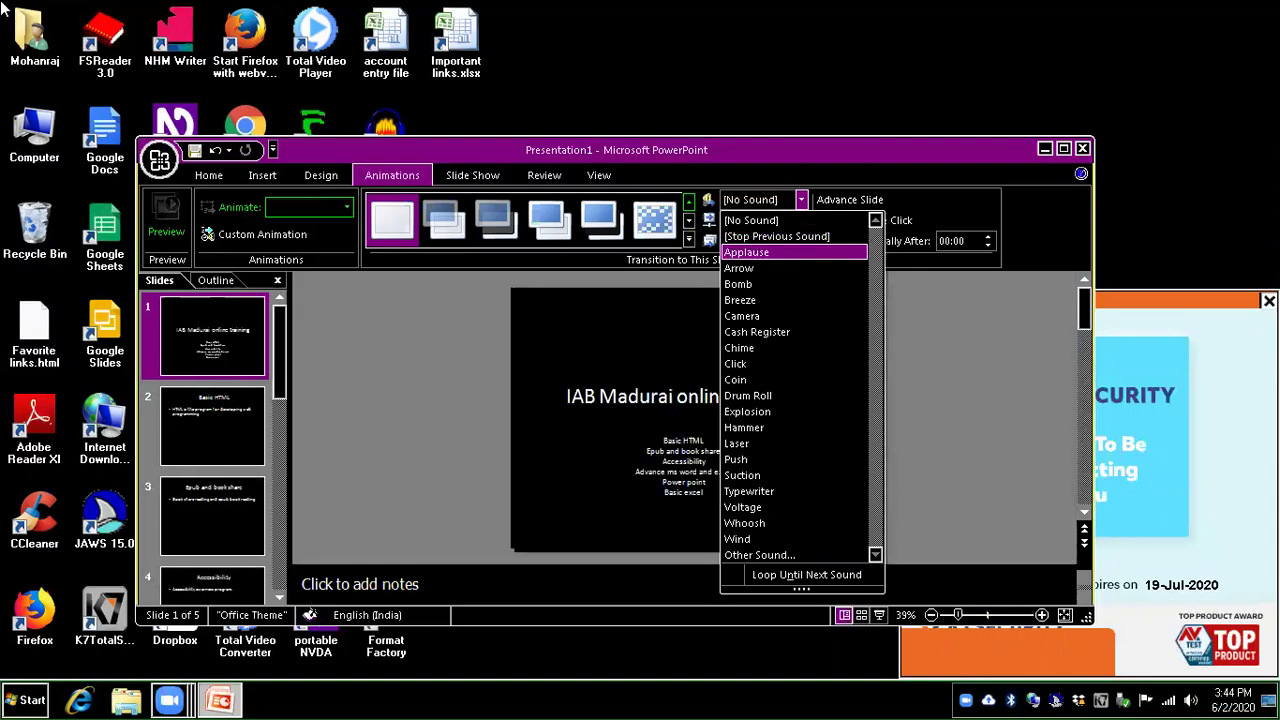
key("Down")
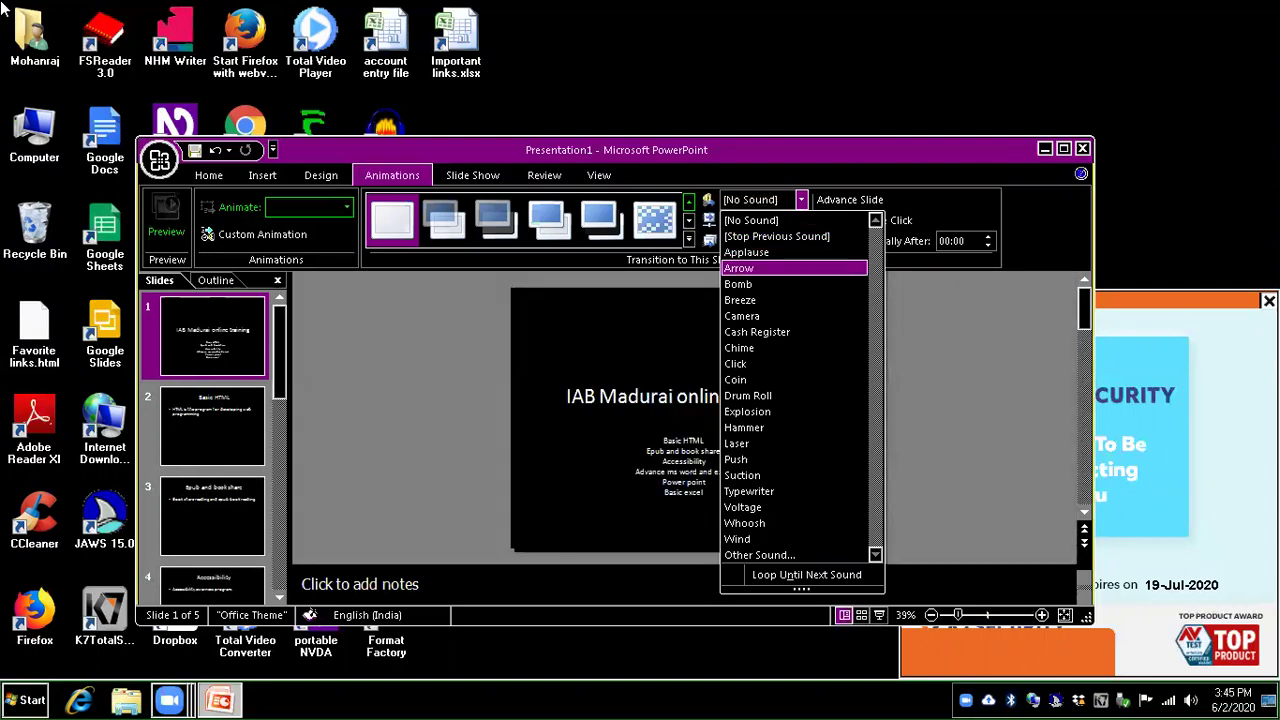
key("Down")
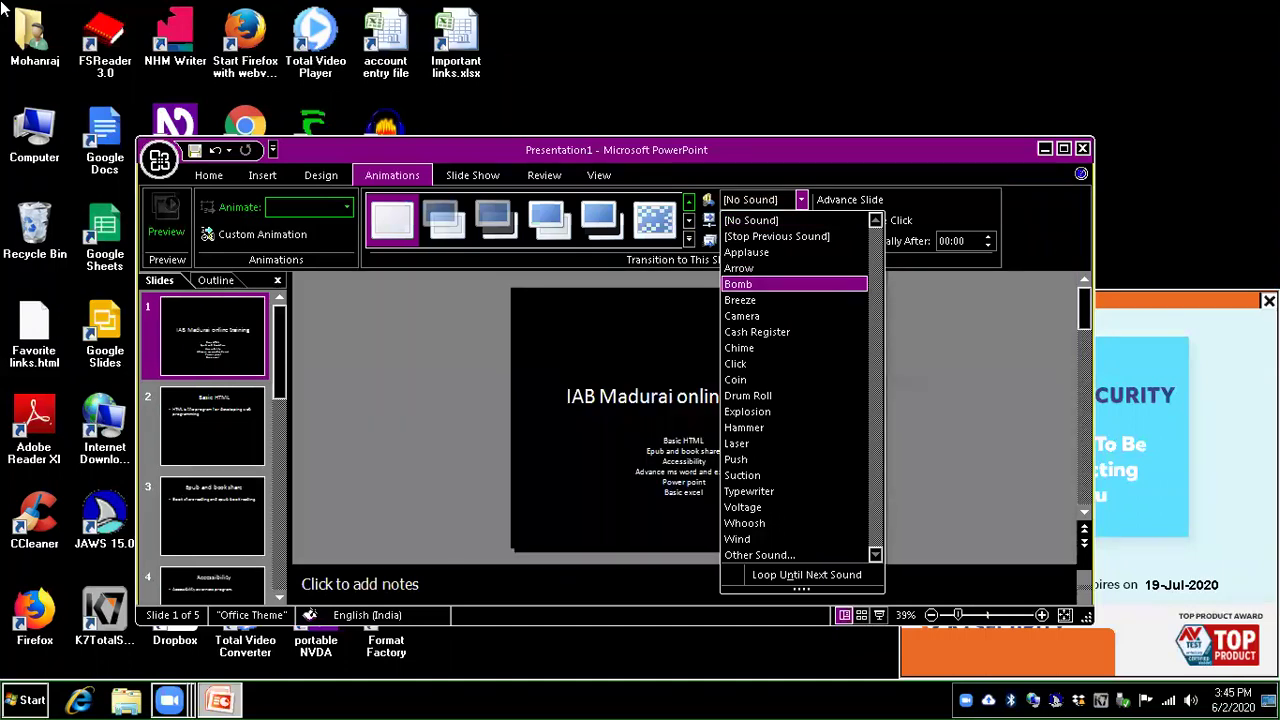
key("Down")
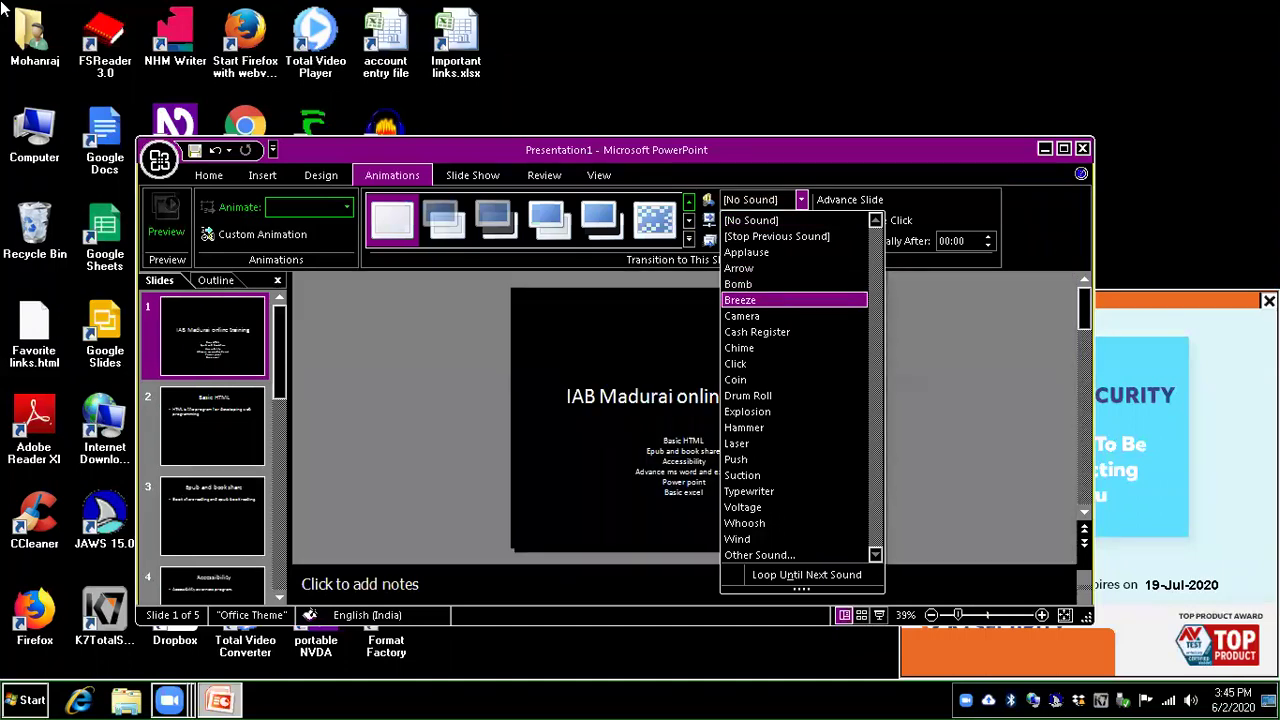
key("Down")
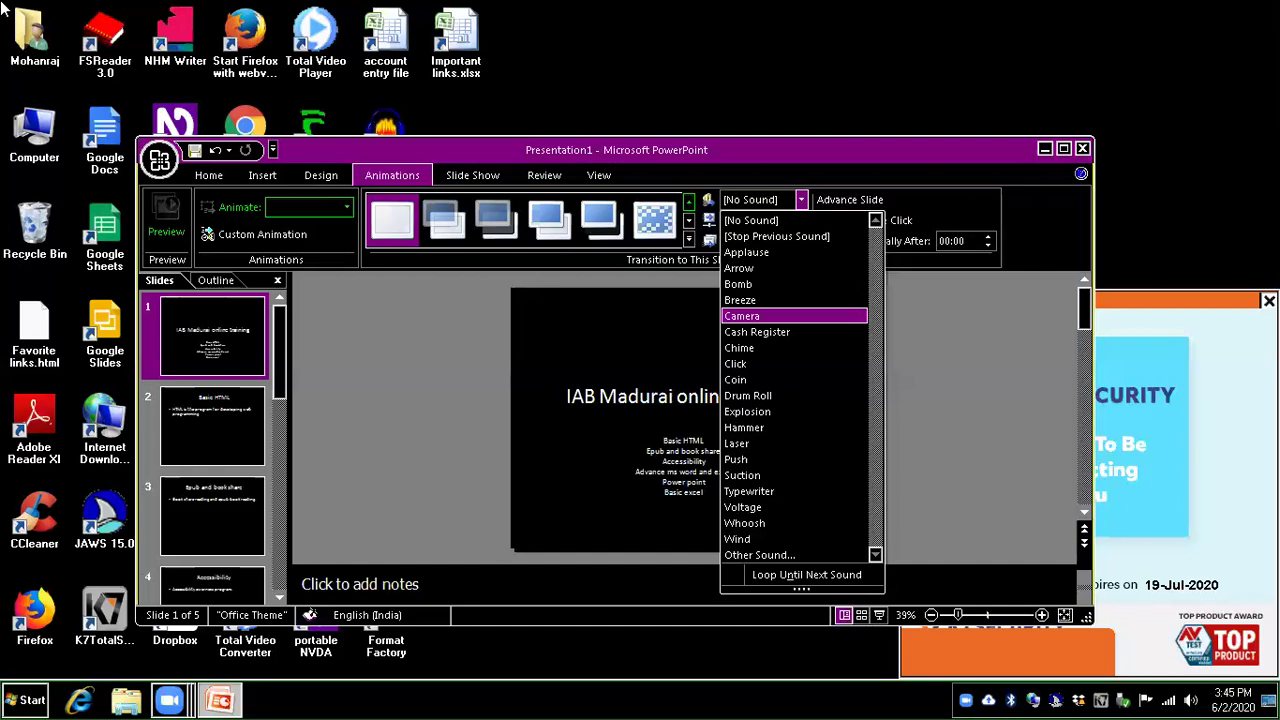
key("Down")
key("Down")
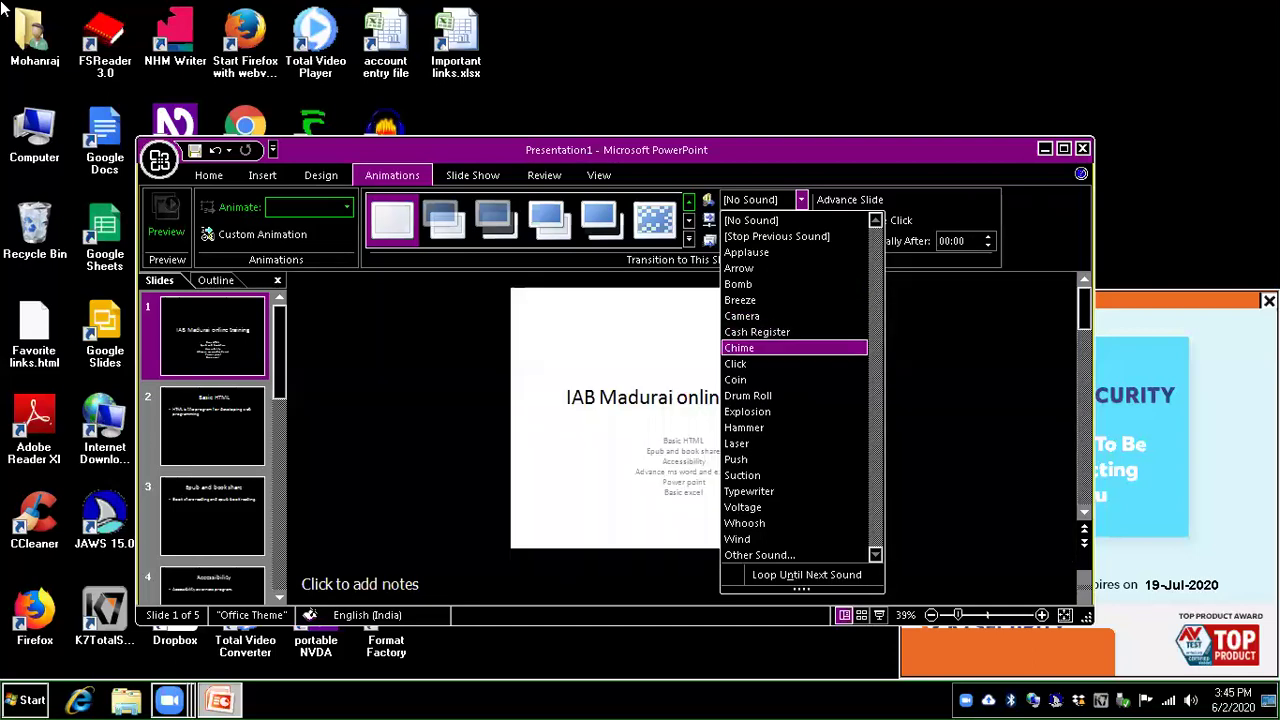
key("Down")
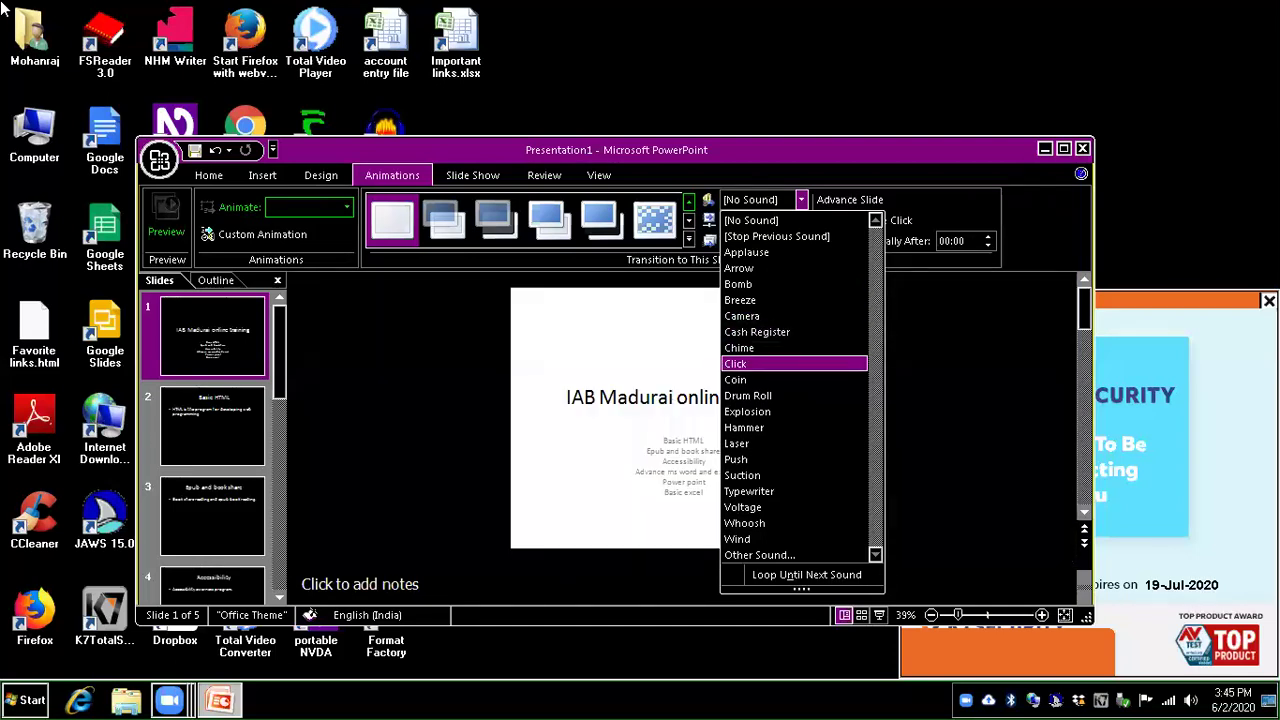
key("Down")
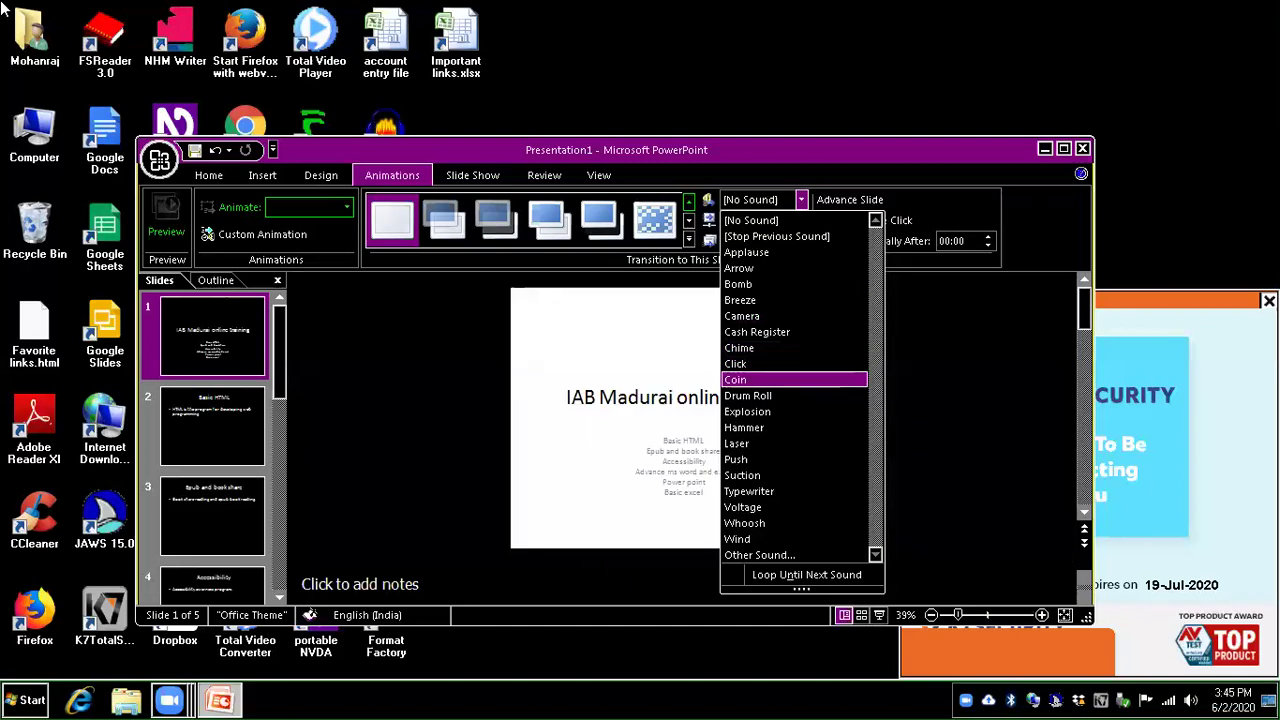
key("Down")
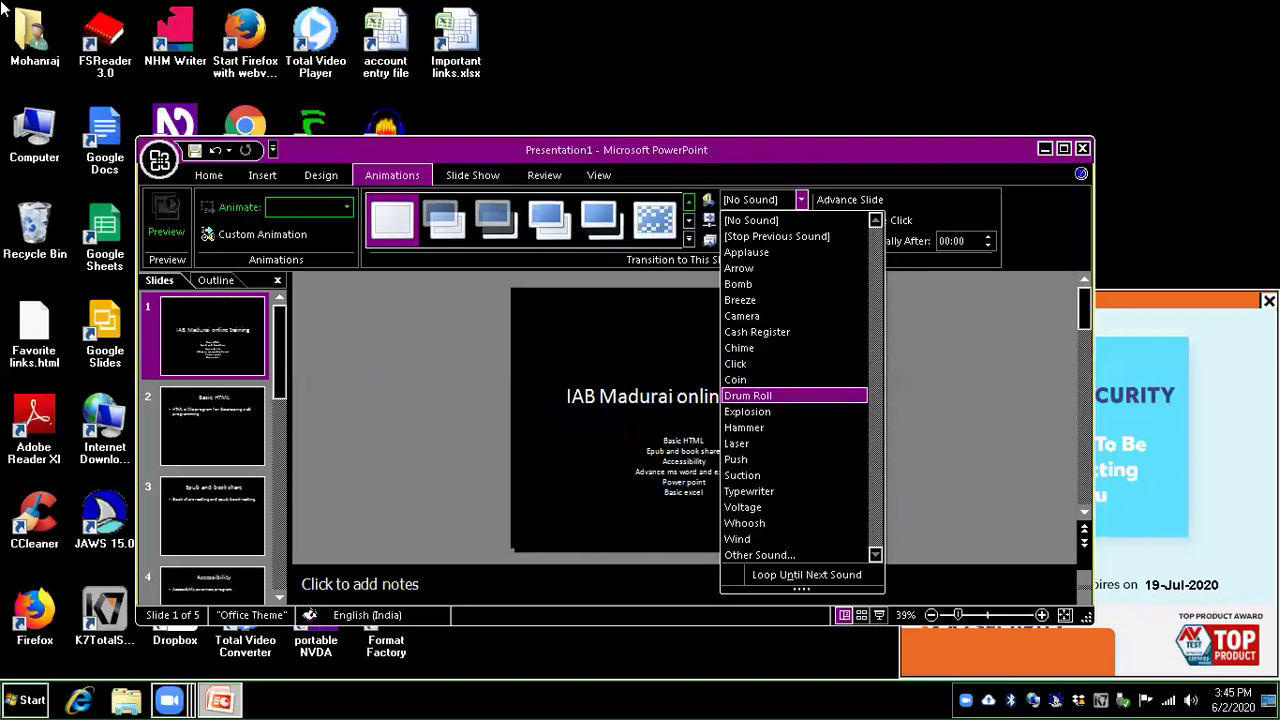
key("Down")
key("Down")
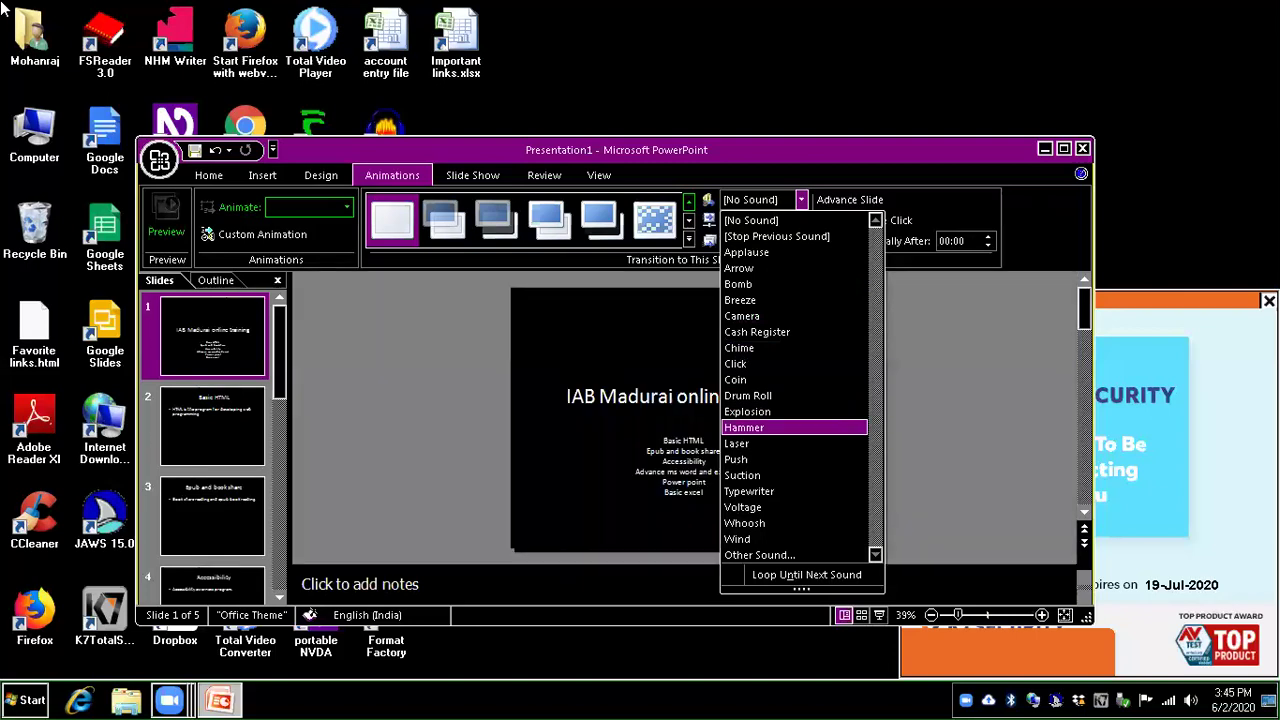
key("Down")
key("Up")
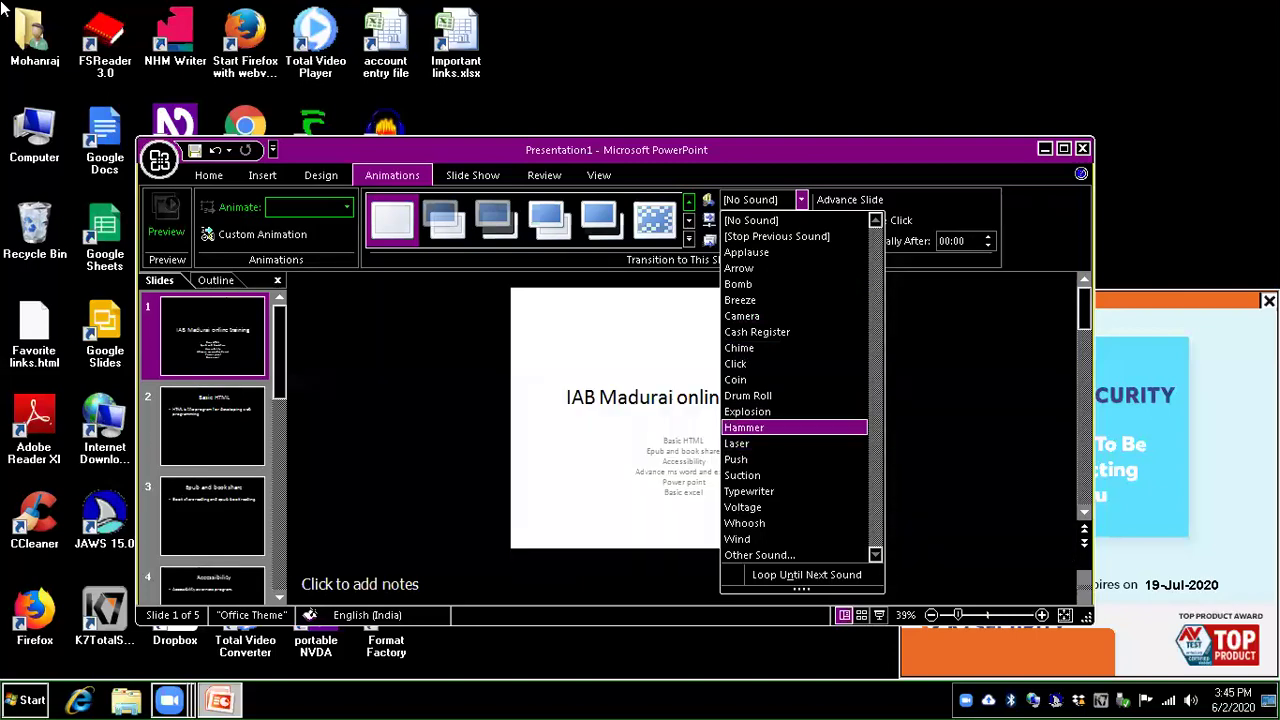
key("Up")
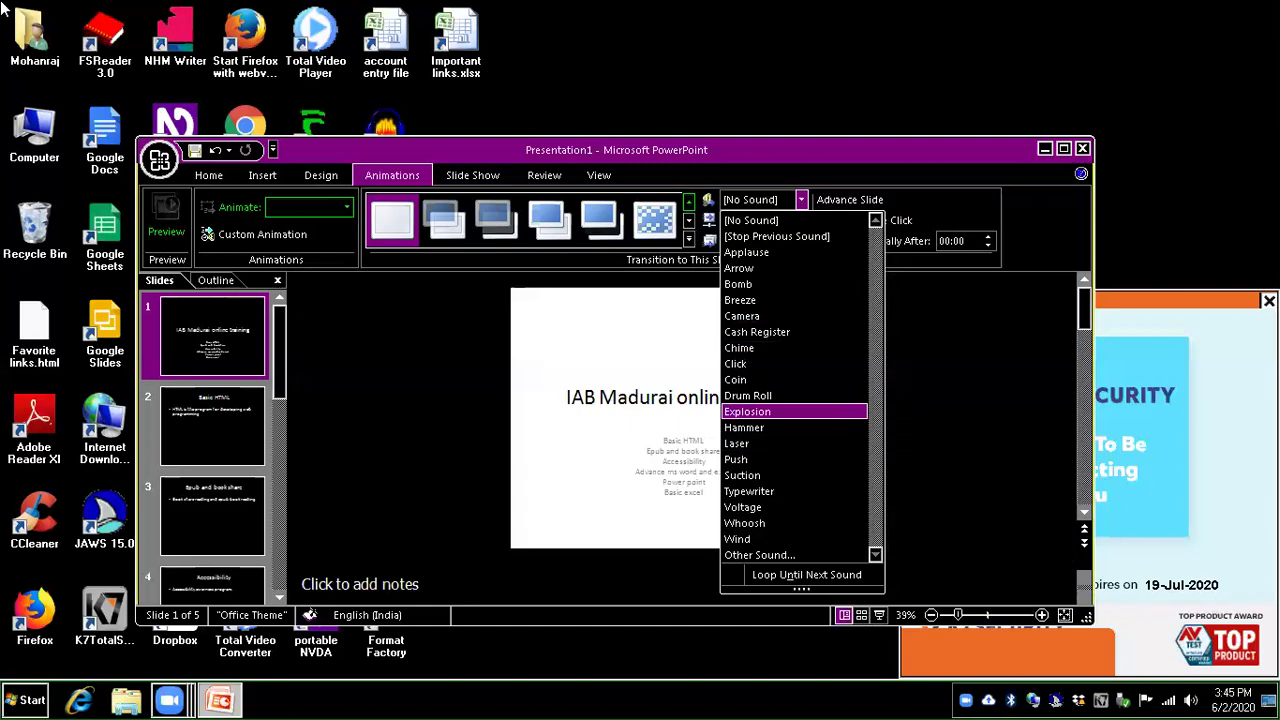
key("Up")
key("Up")
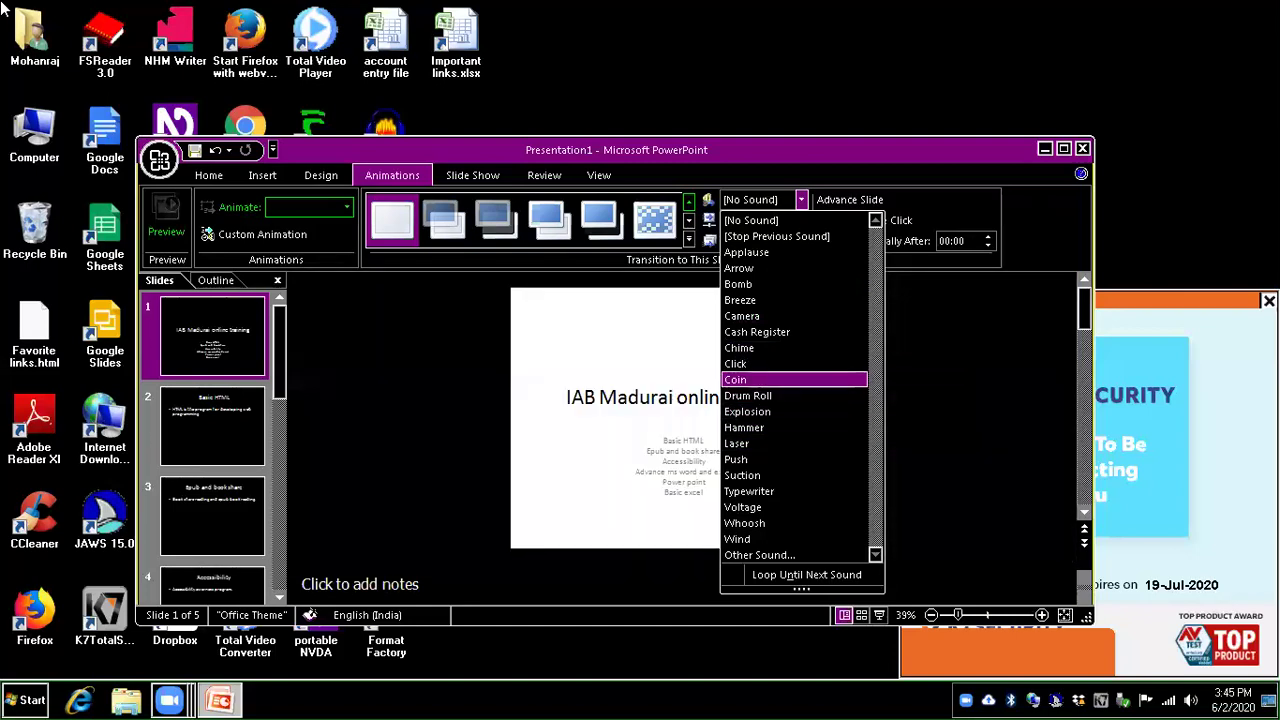
key("Up")
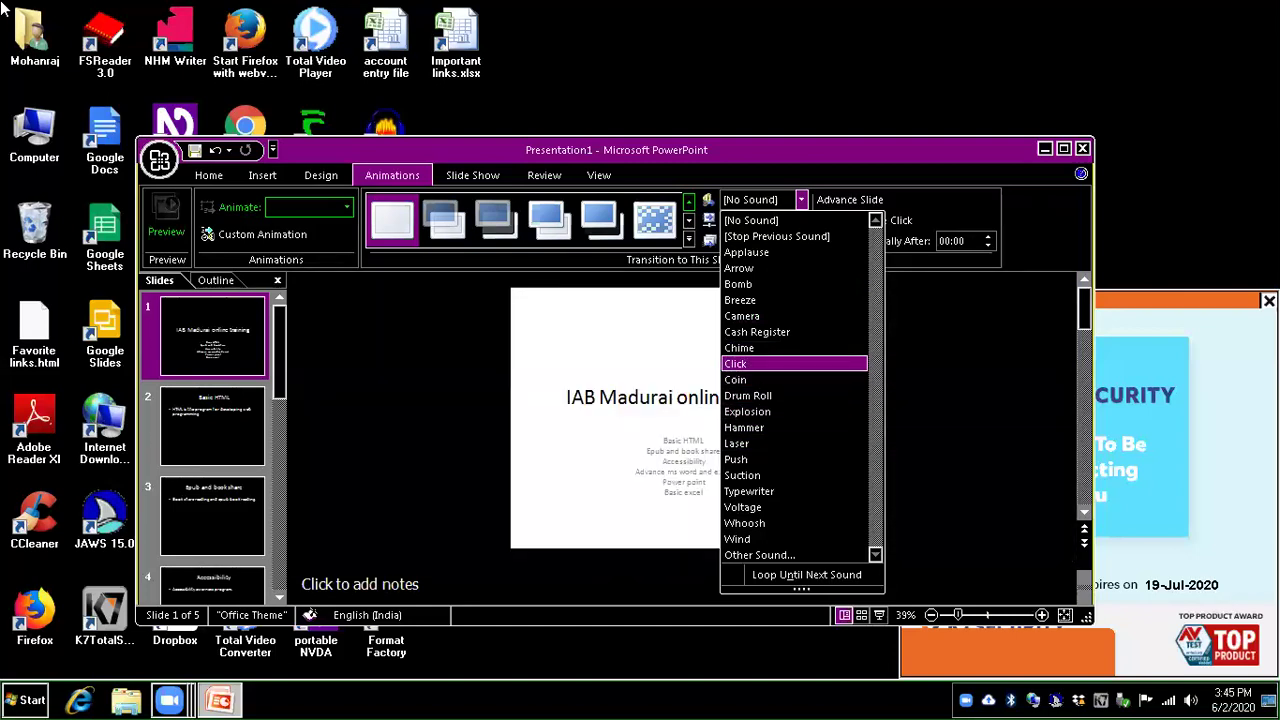
key("Up")
key("Up")
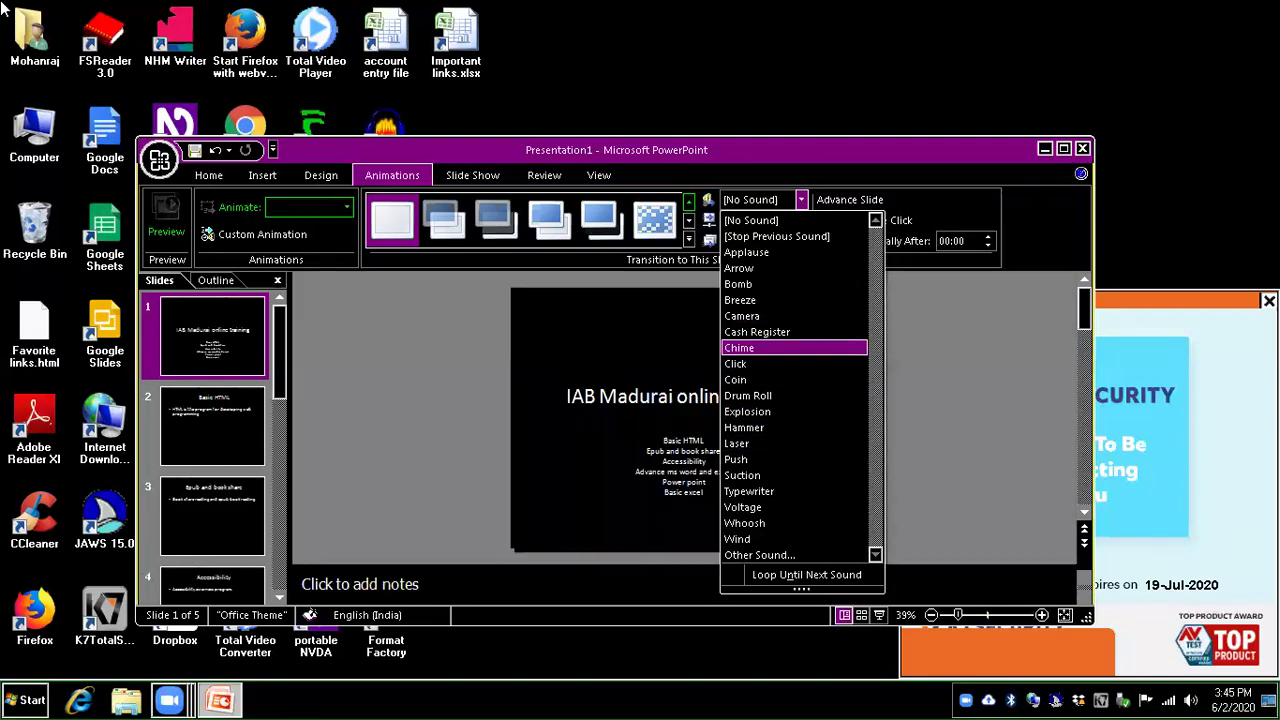
key("Up")
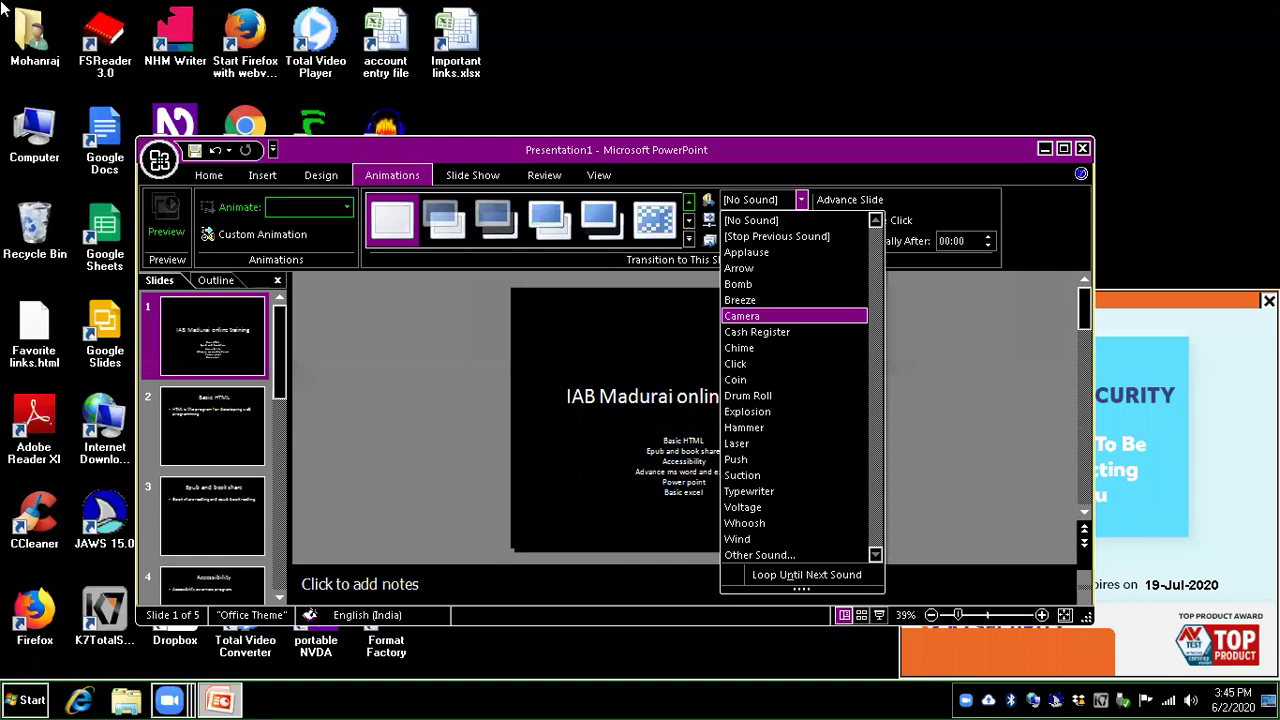
key("Return")
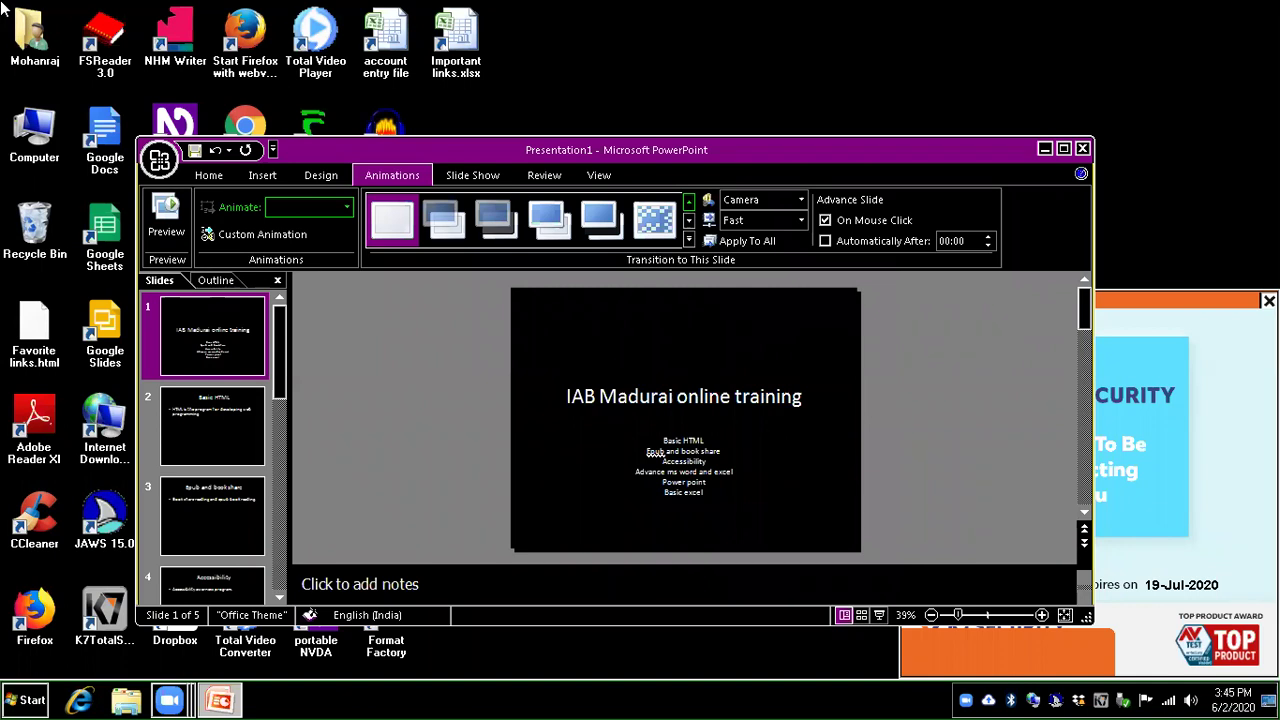
- Set the transition sound of the Basic HTML slide to Chime
key("Down")
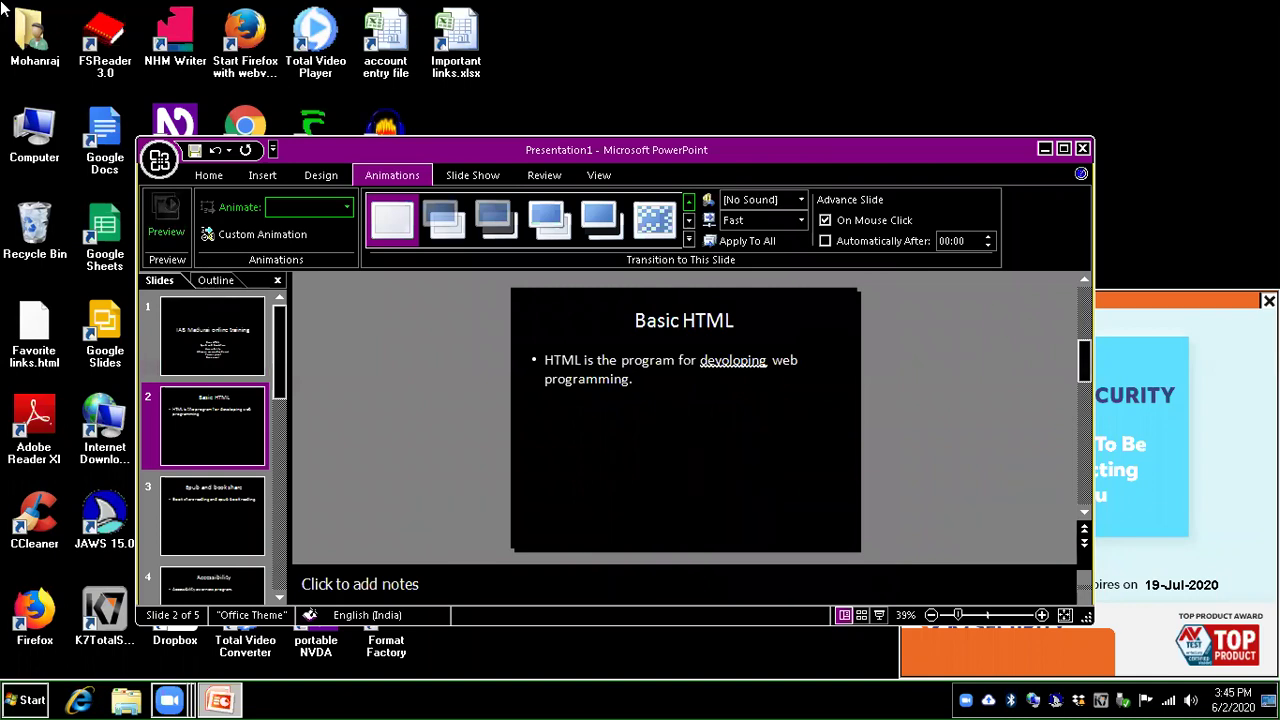
key("alt")
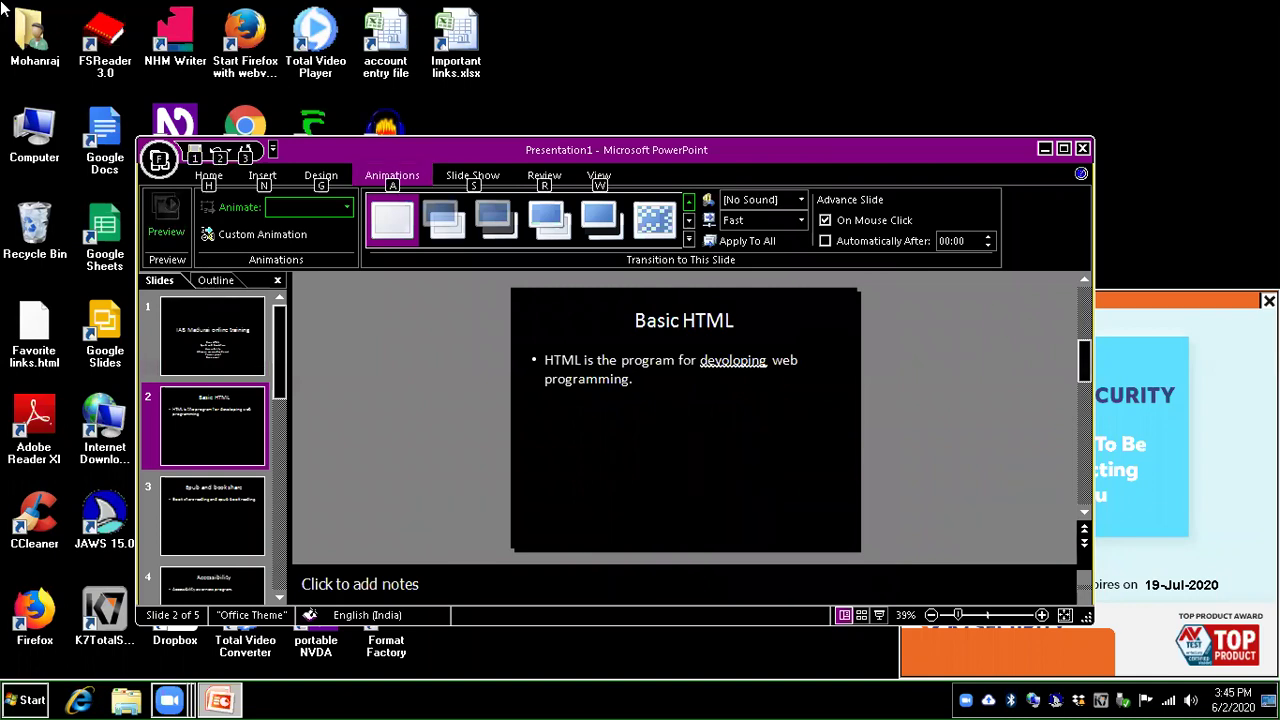
key("Down")
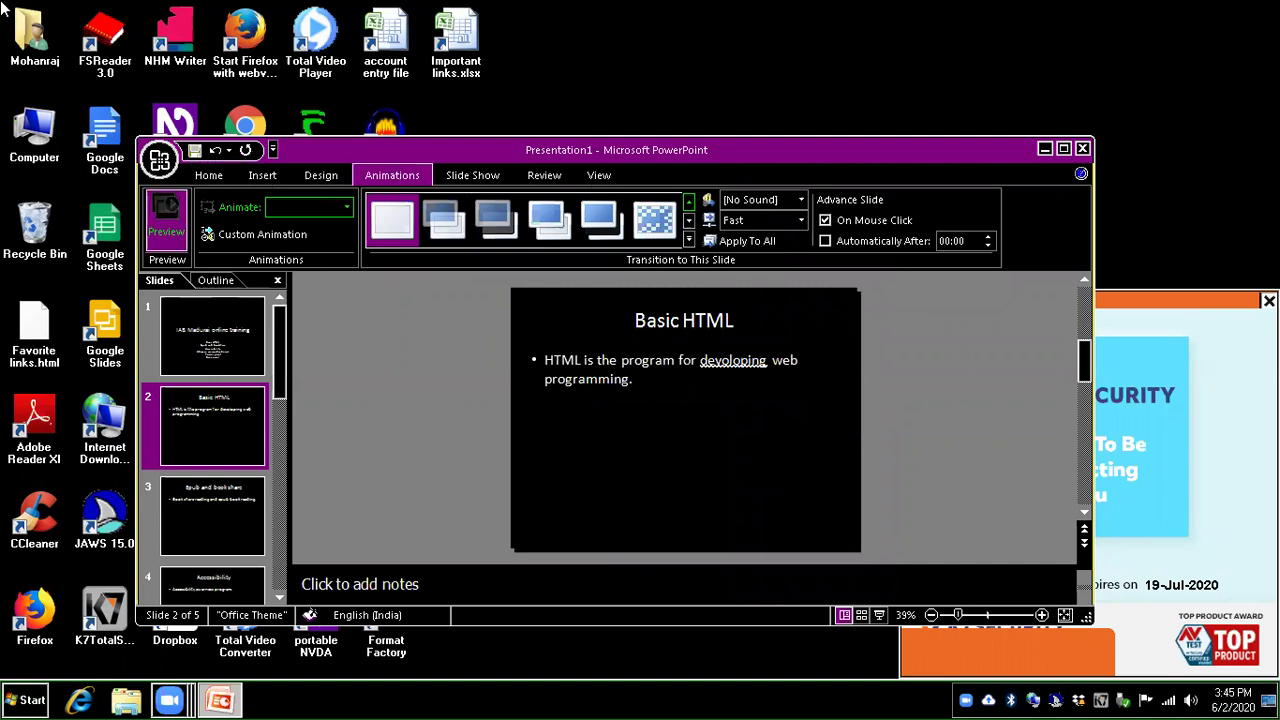
key("Tab")
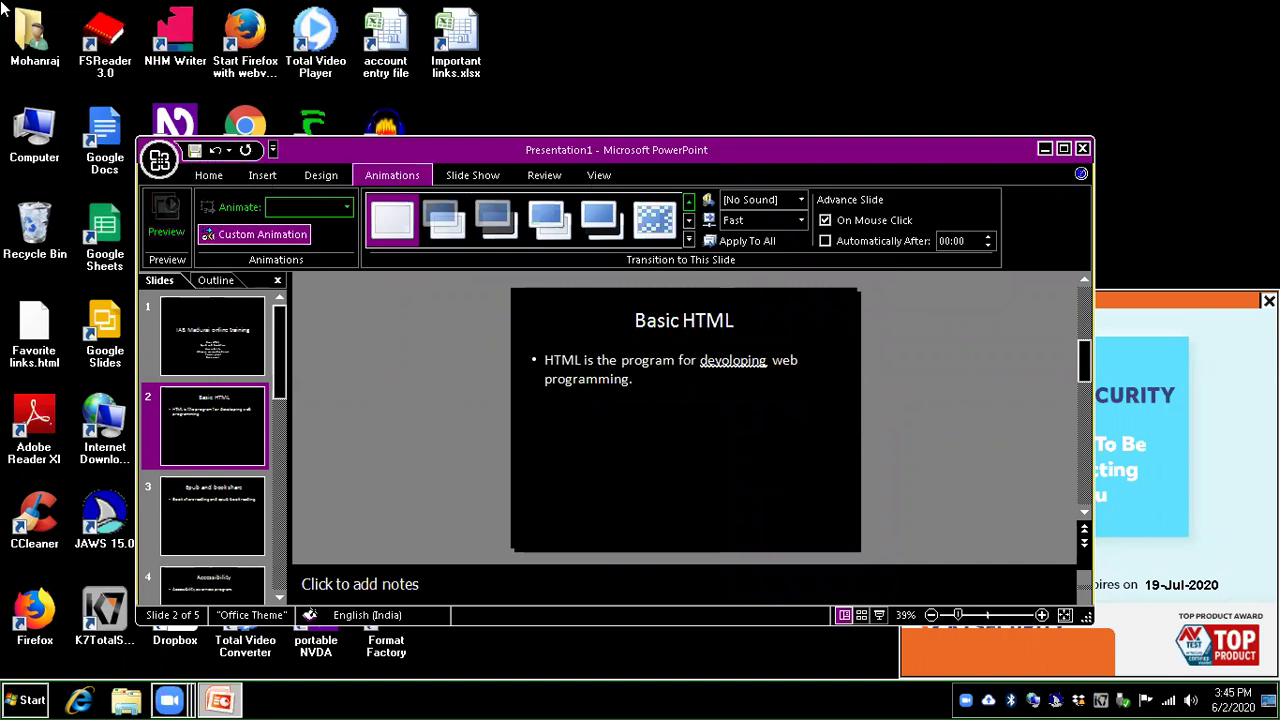
key("Tab")
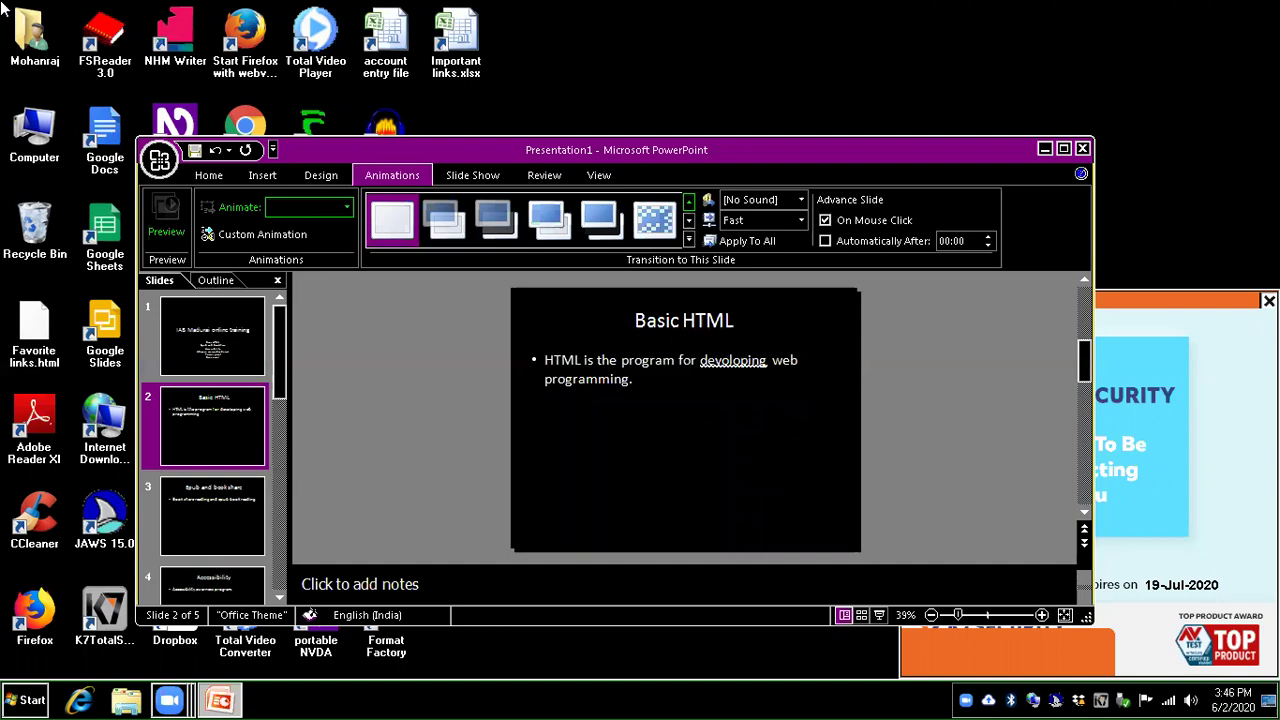
key("Tab")
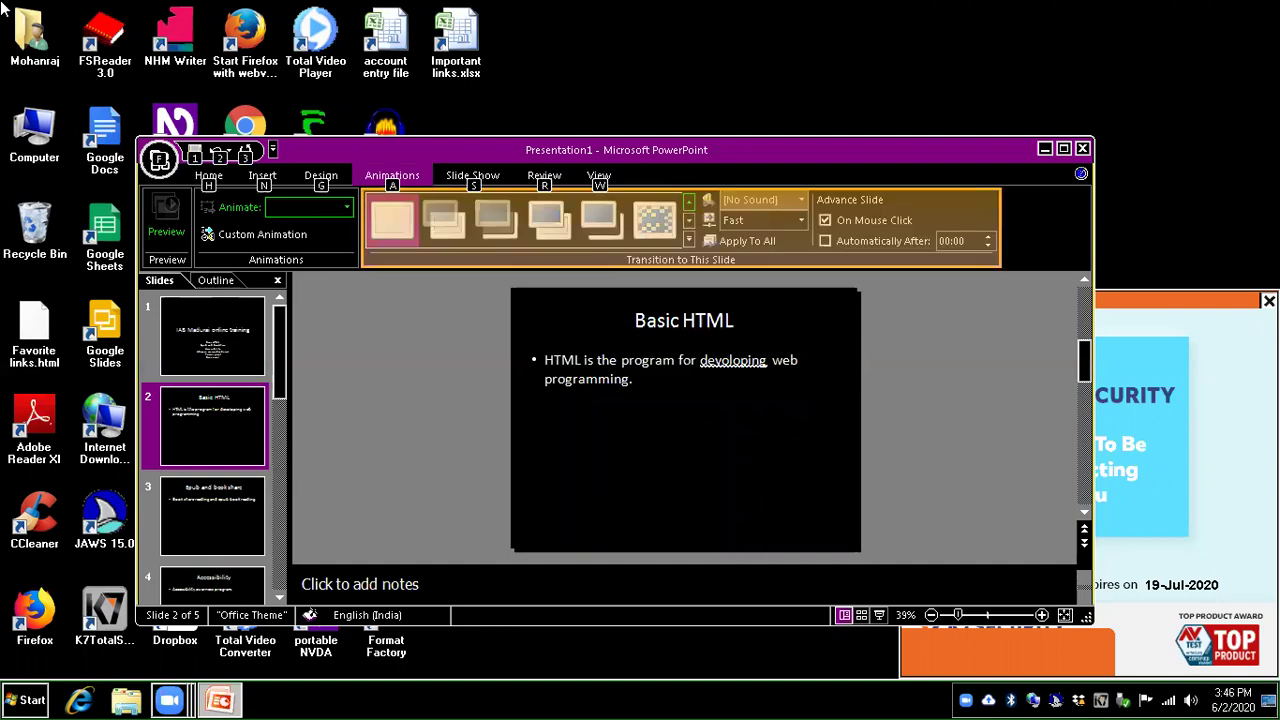
key("Tab")
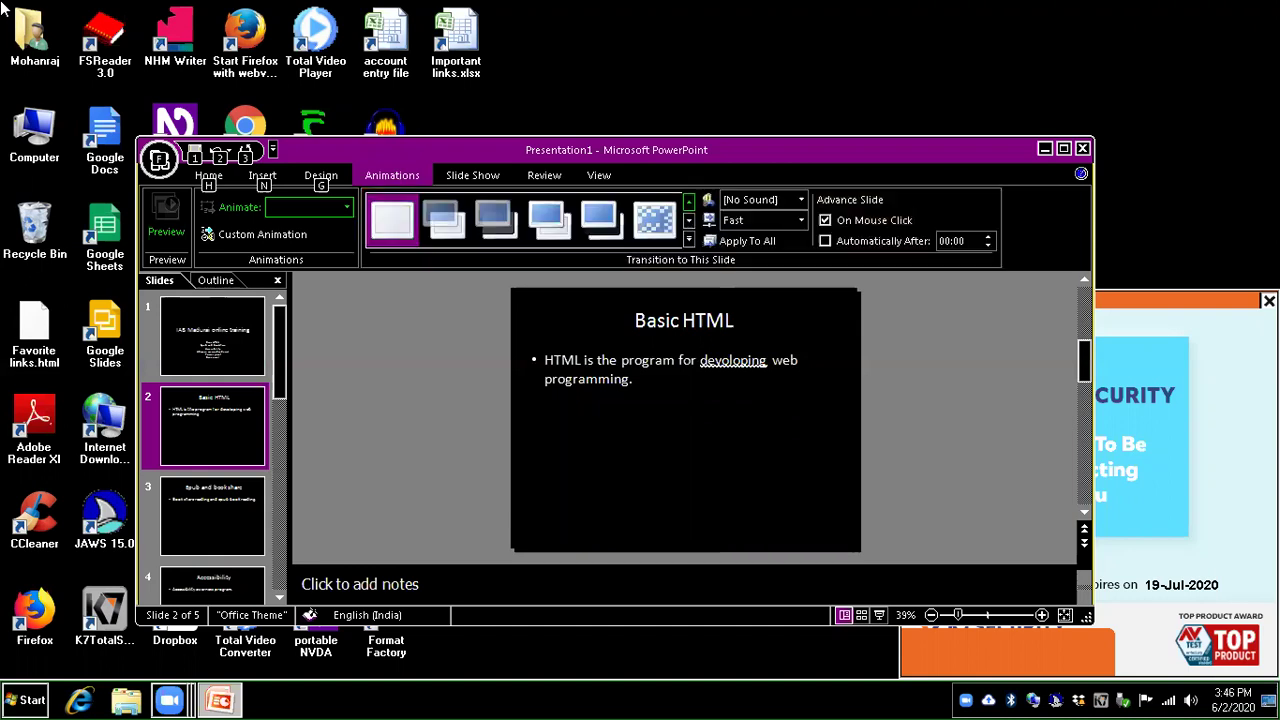
key("alt+Down")
key("Down")
key("Down")
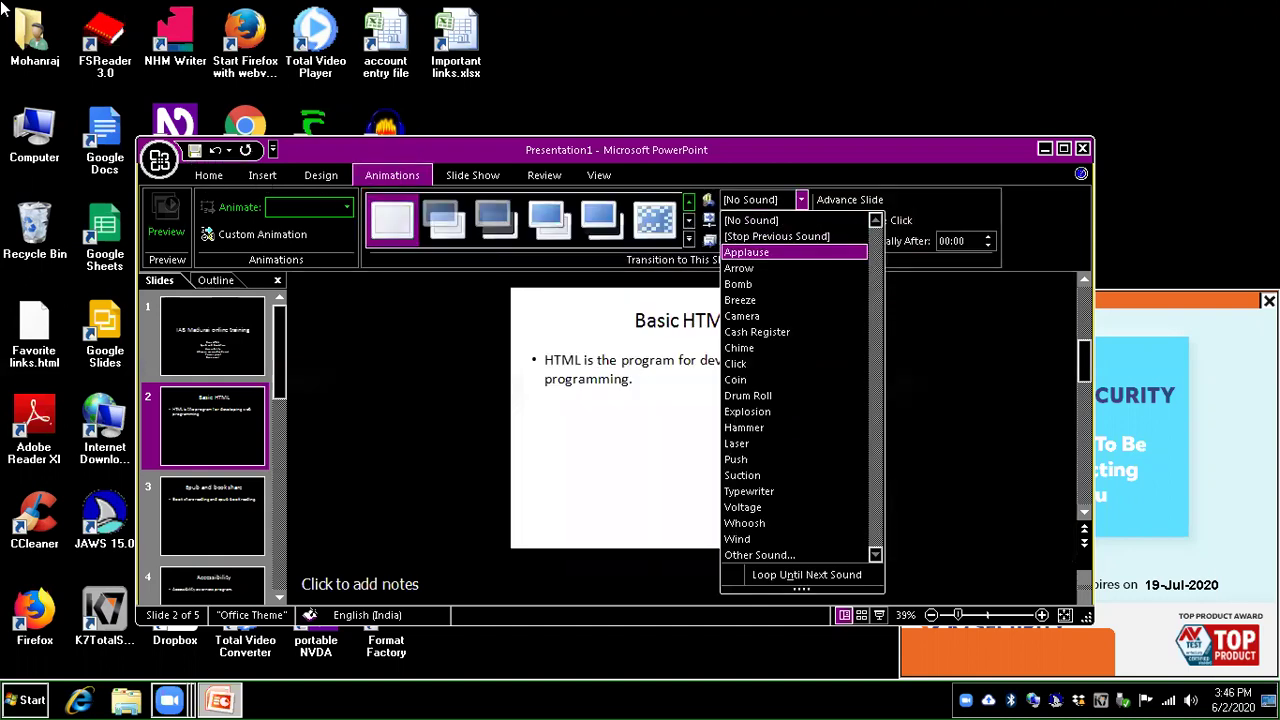
key("Down")
key("Down")
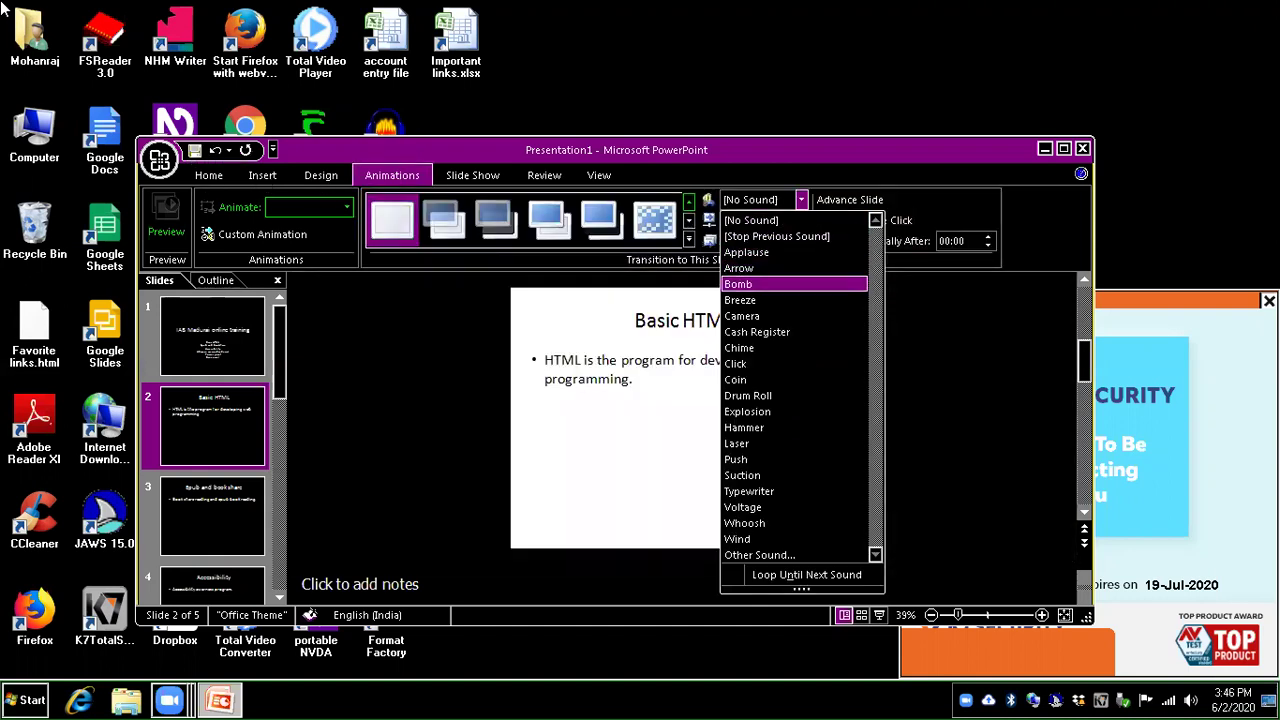
key("Down")
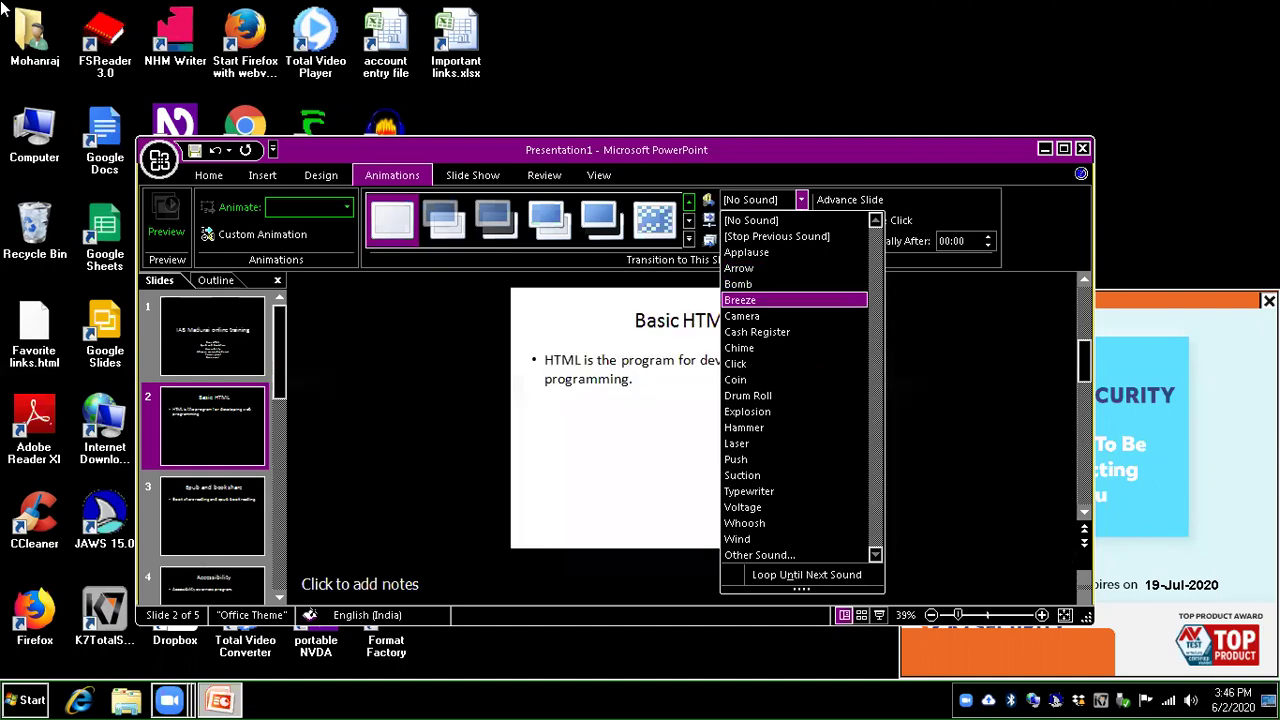
key("Down")
key("Down")
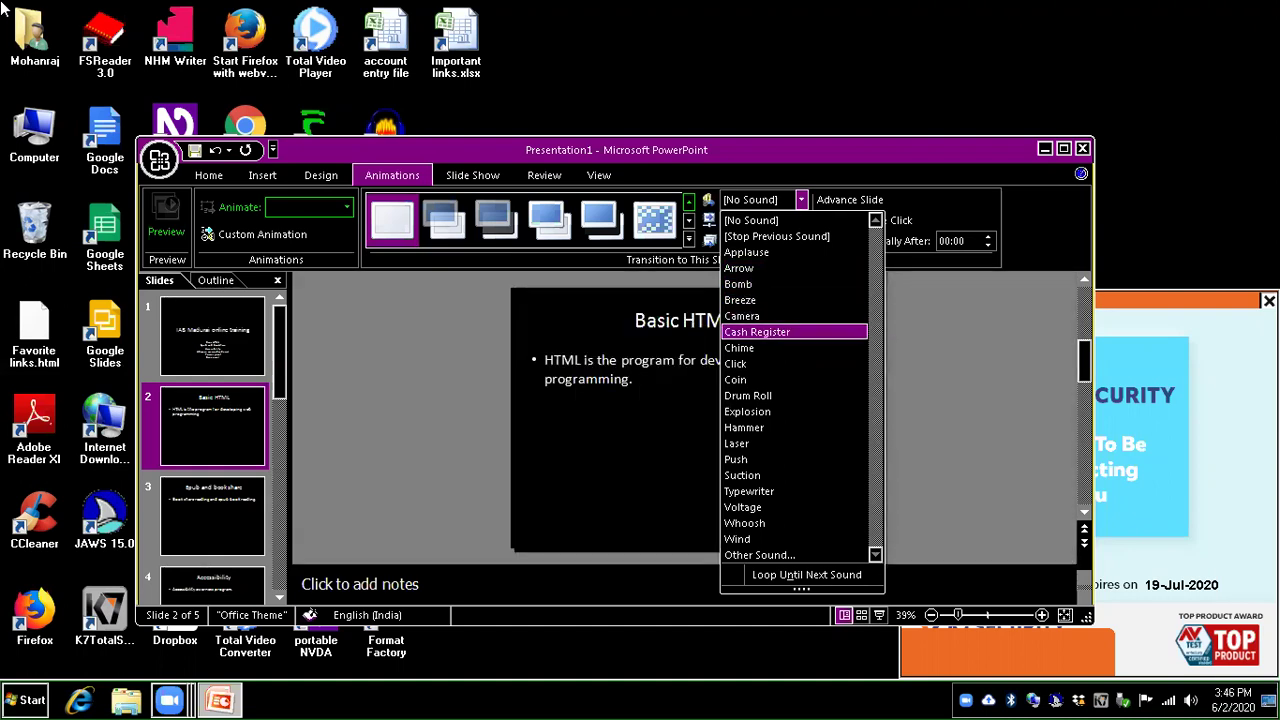
key("Down")
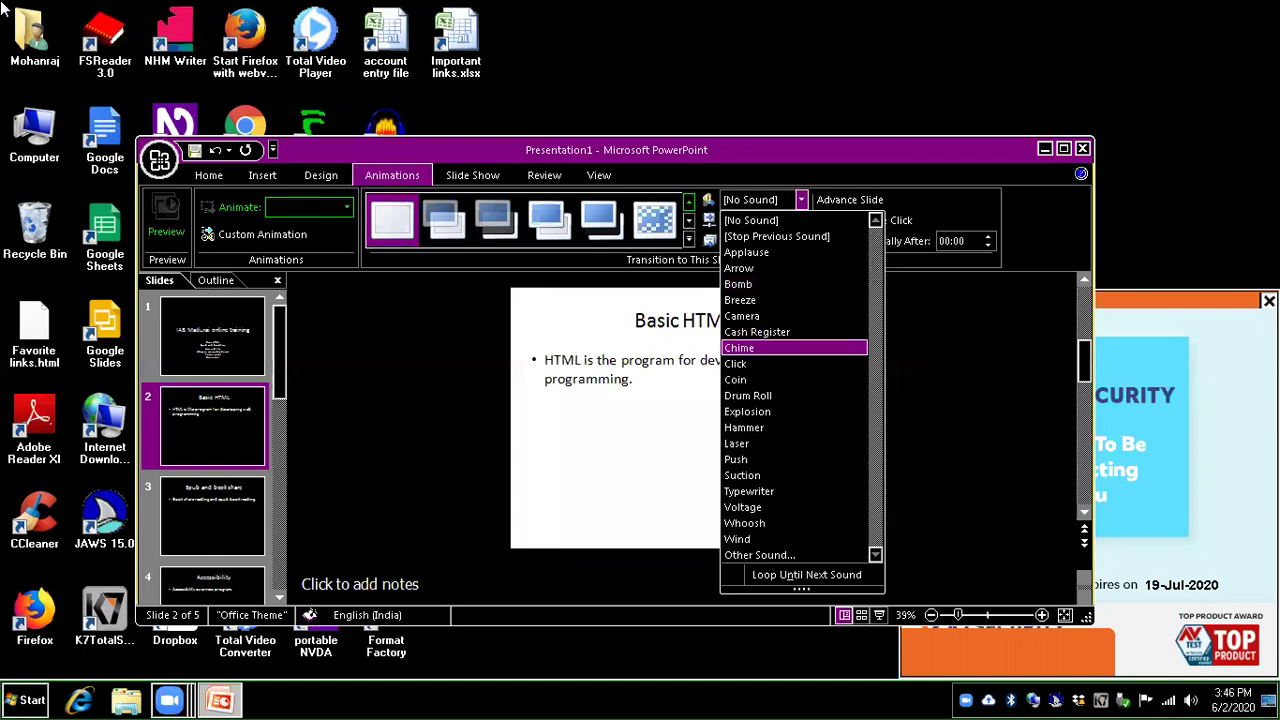
key("Return")
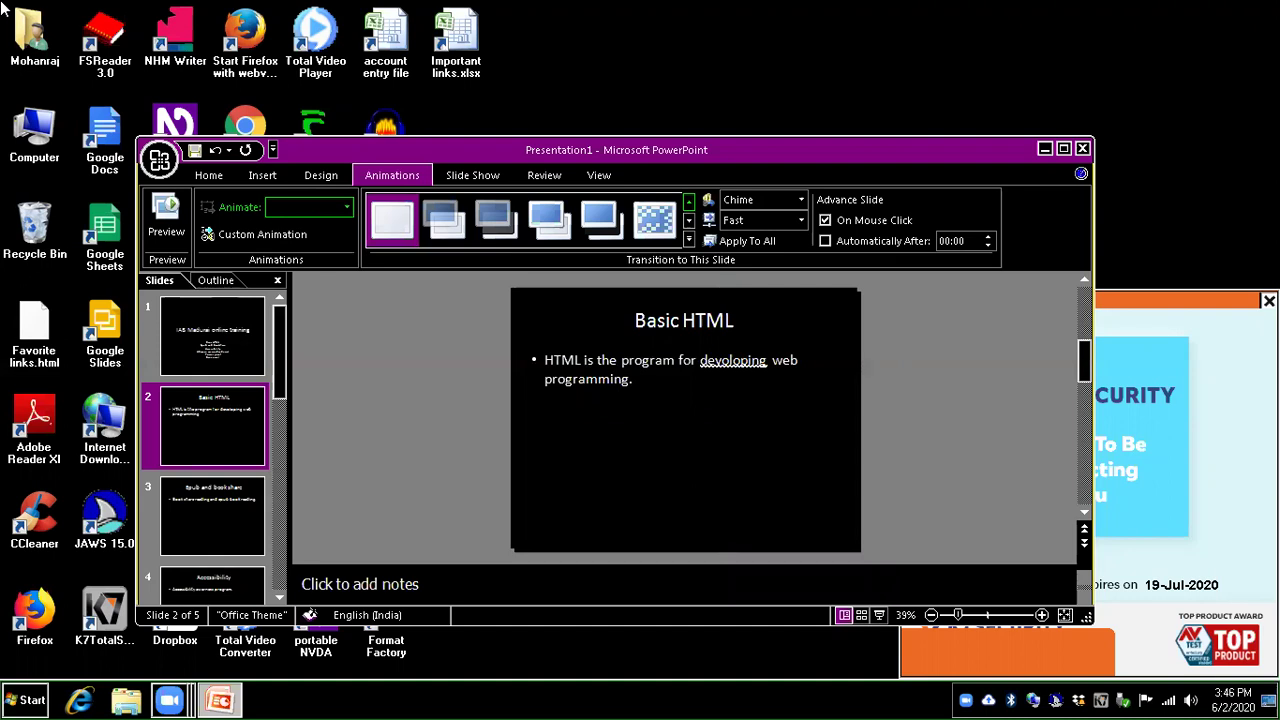
- Play the slide show from the beginning and advance to the Basic HTML slide to check the transition sounds
key("Down")
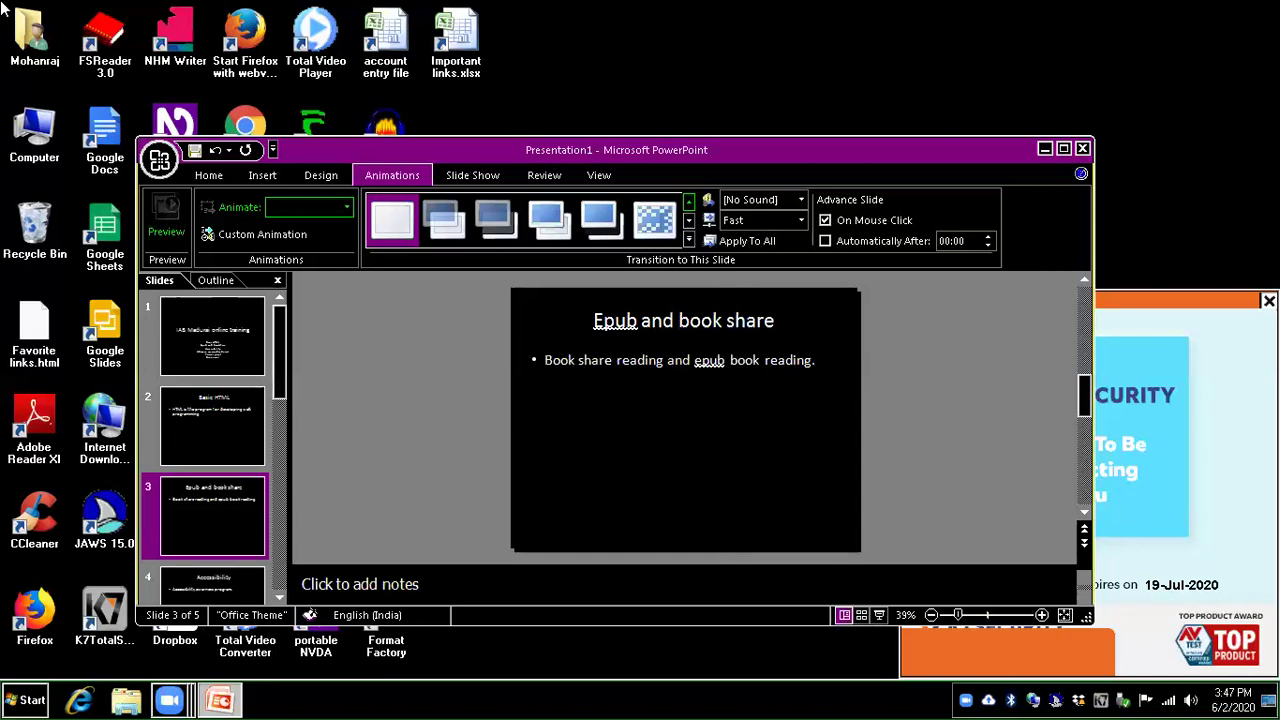
key("F5")
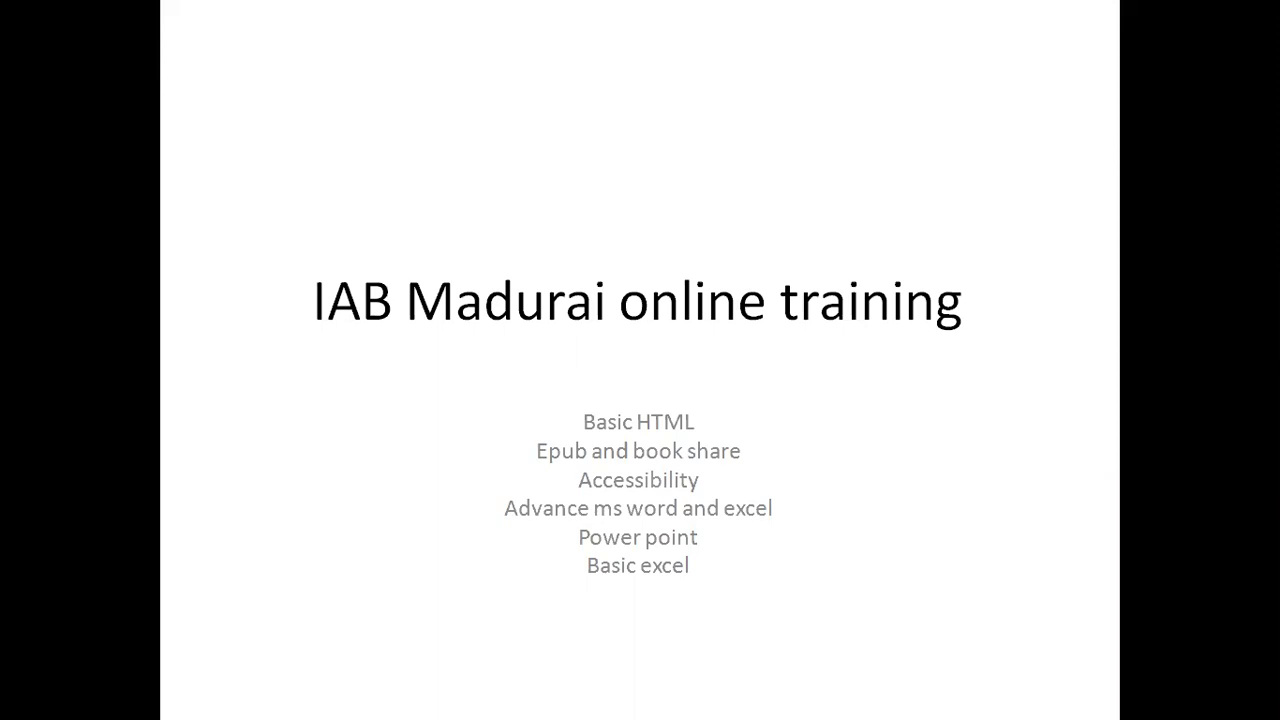
key("Right")
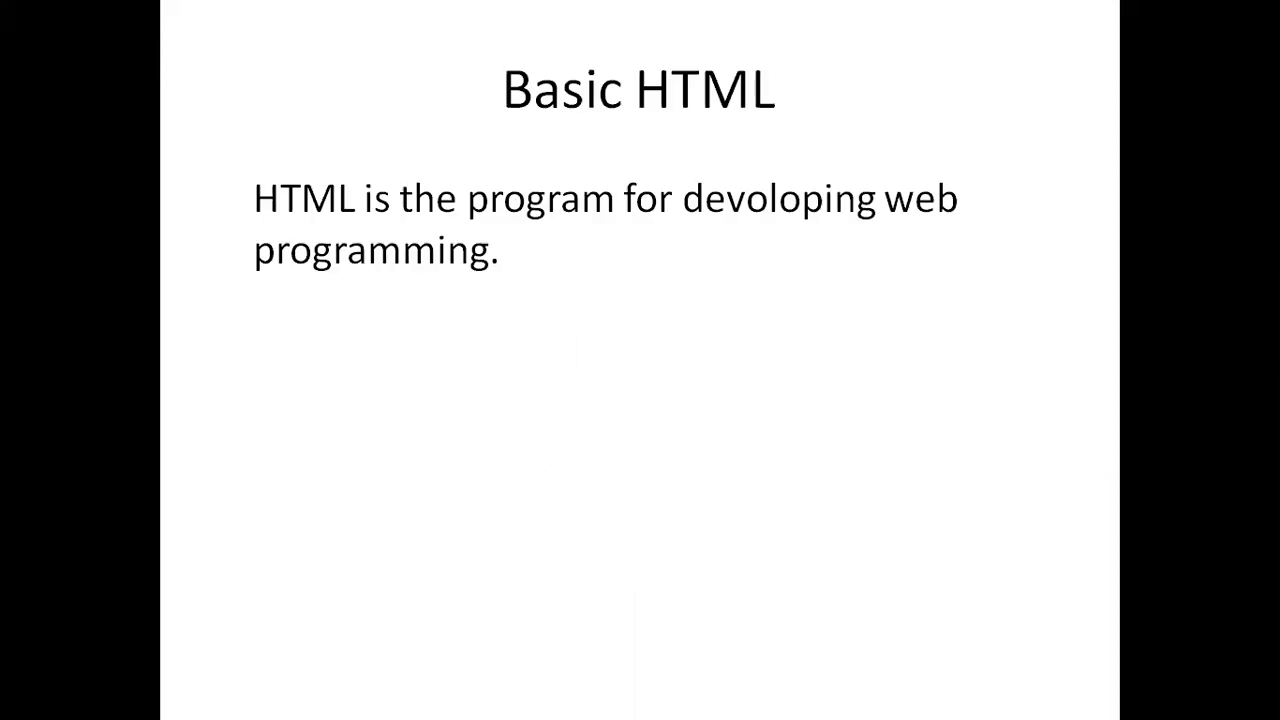
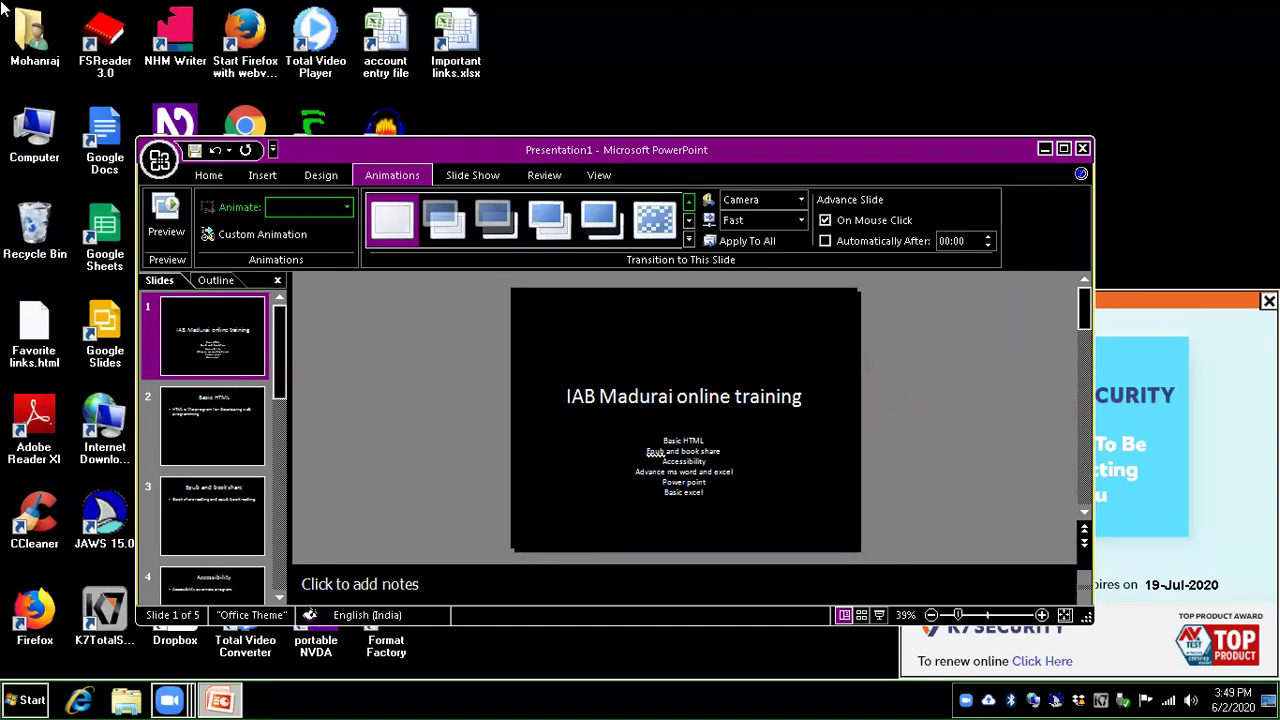
- Run the slide show from the title slide through all five slides to the end of the show
key("F5")
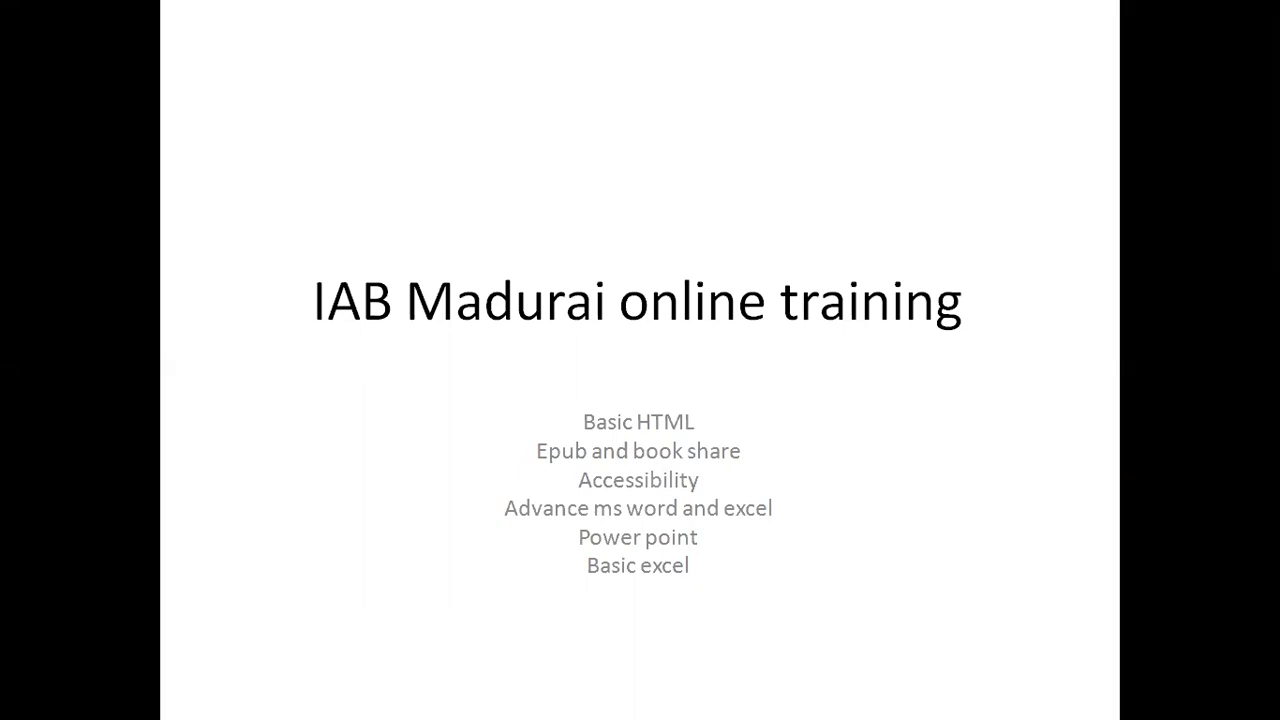
key("Right")
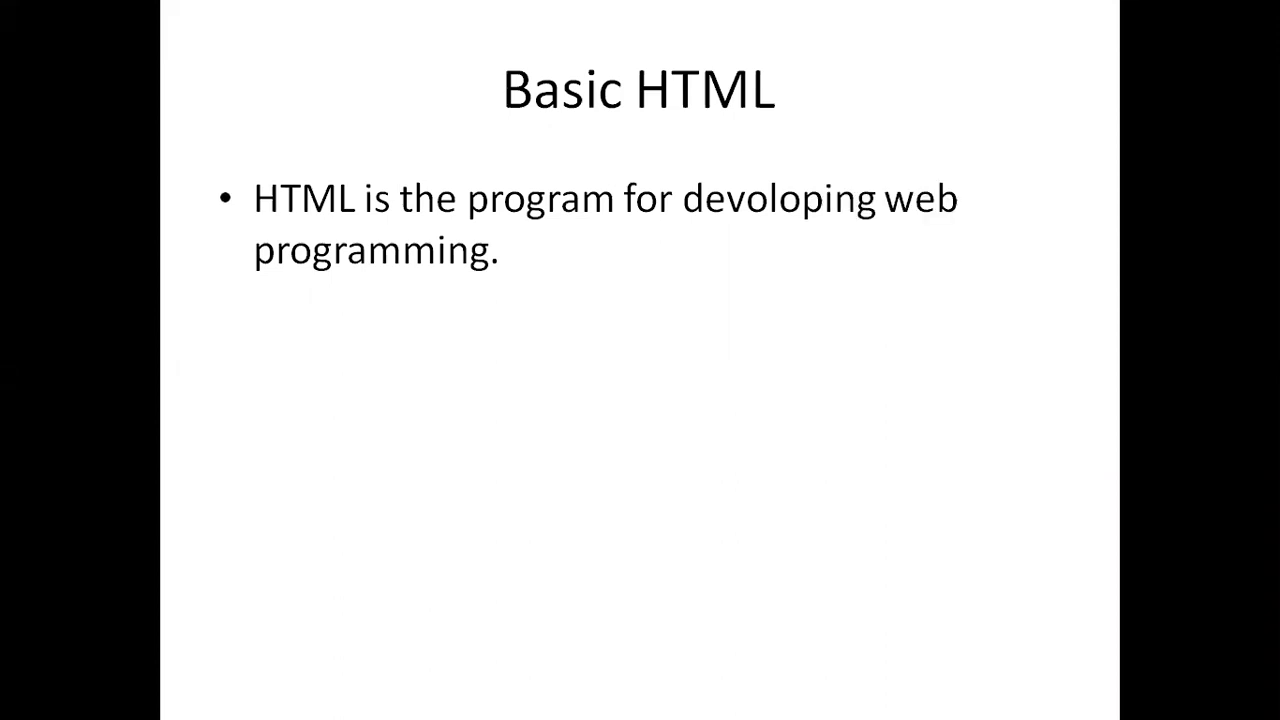
key("Right")
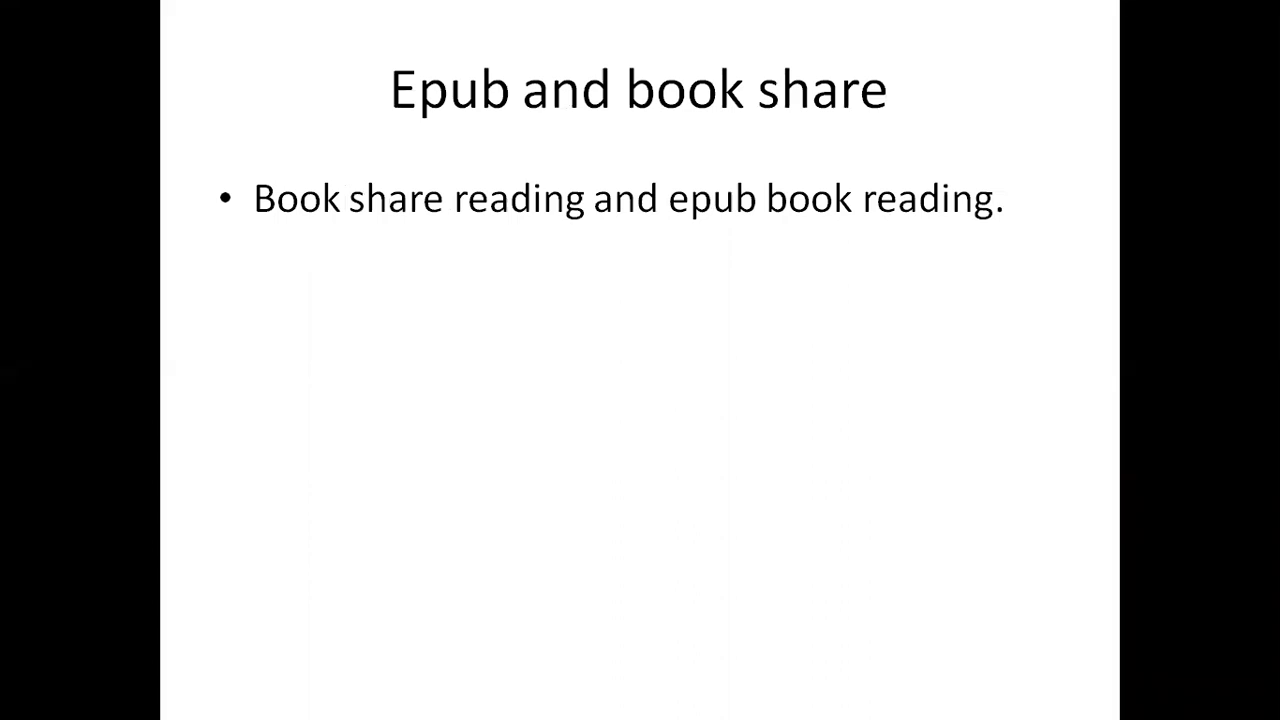
key("Right")
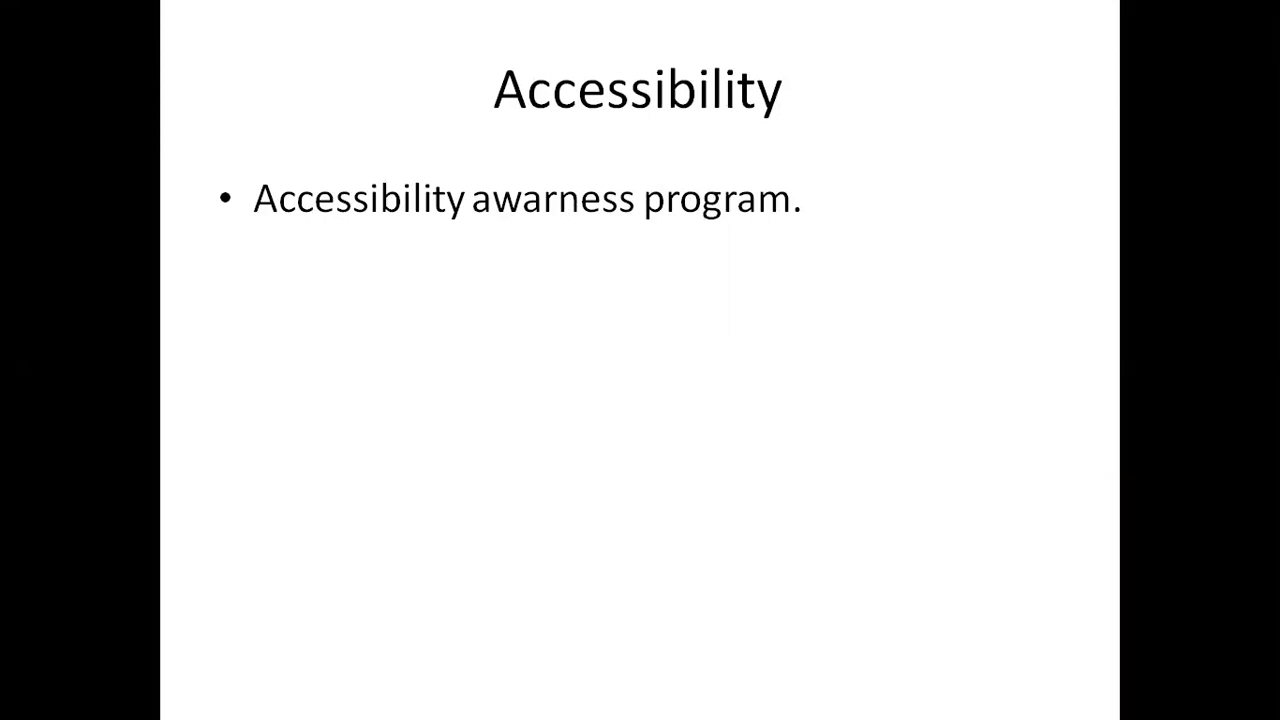
key("Right")
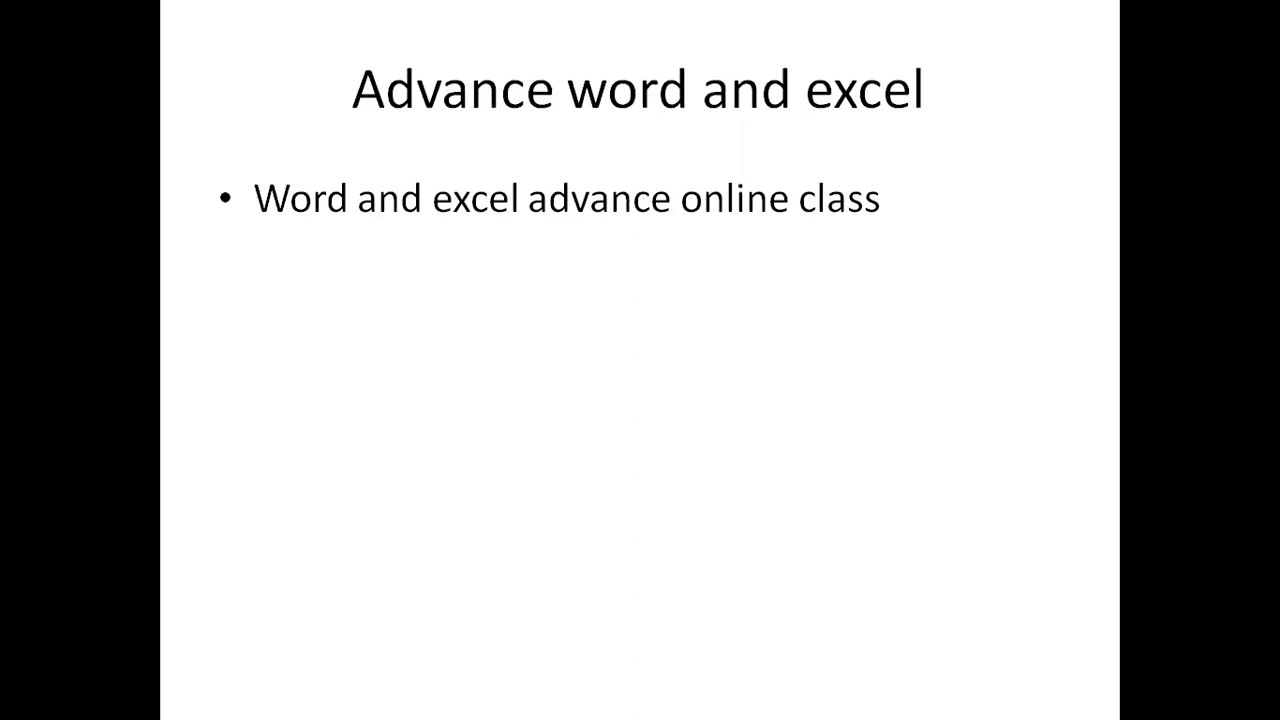
key("Right")
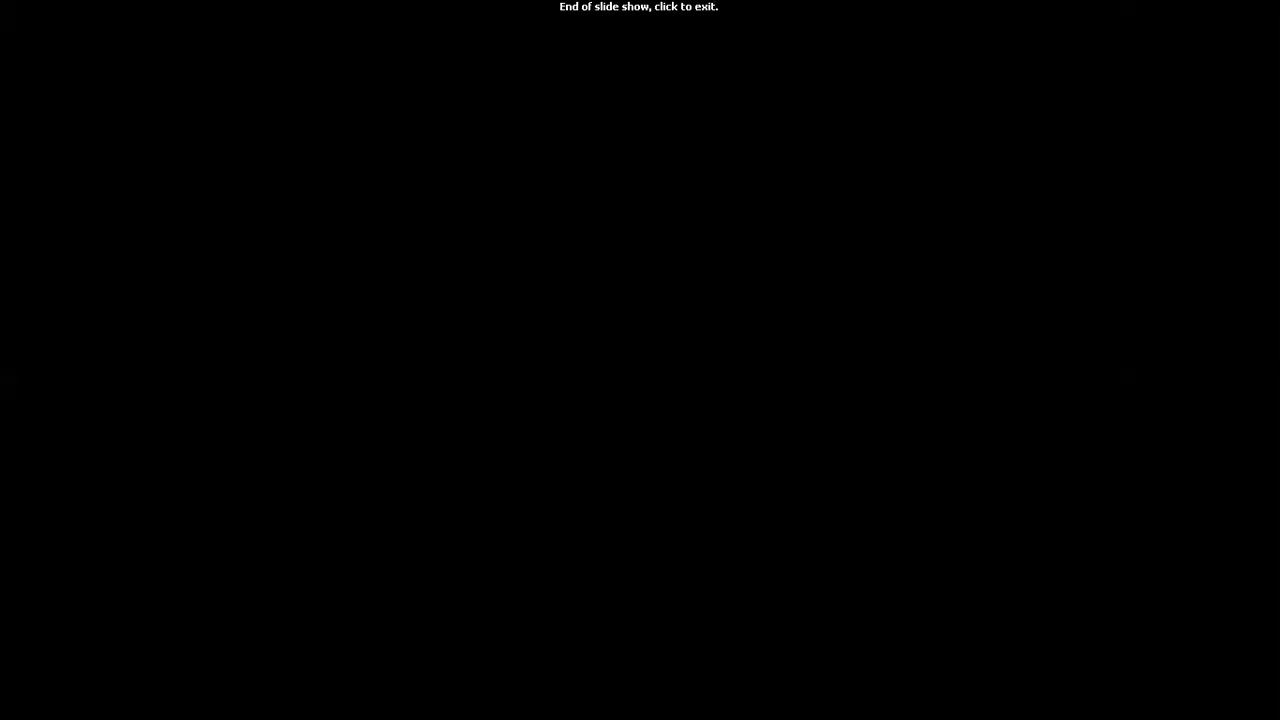
- Step backward through the slide show to the title slide and exit the show
key("Left")
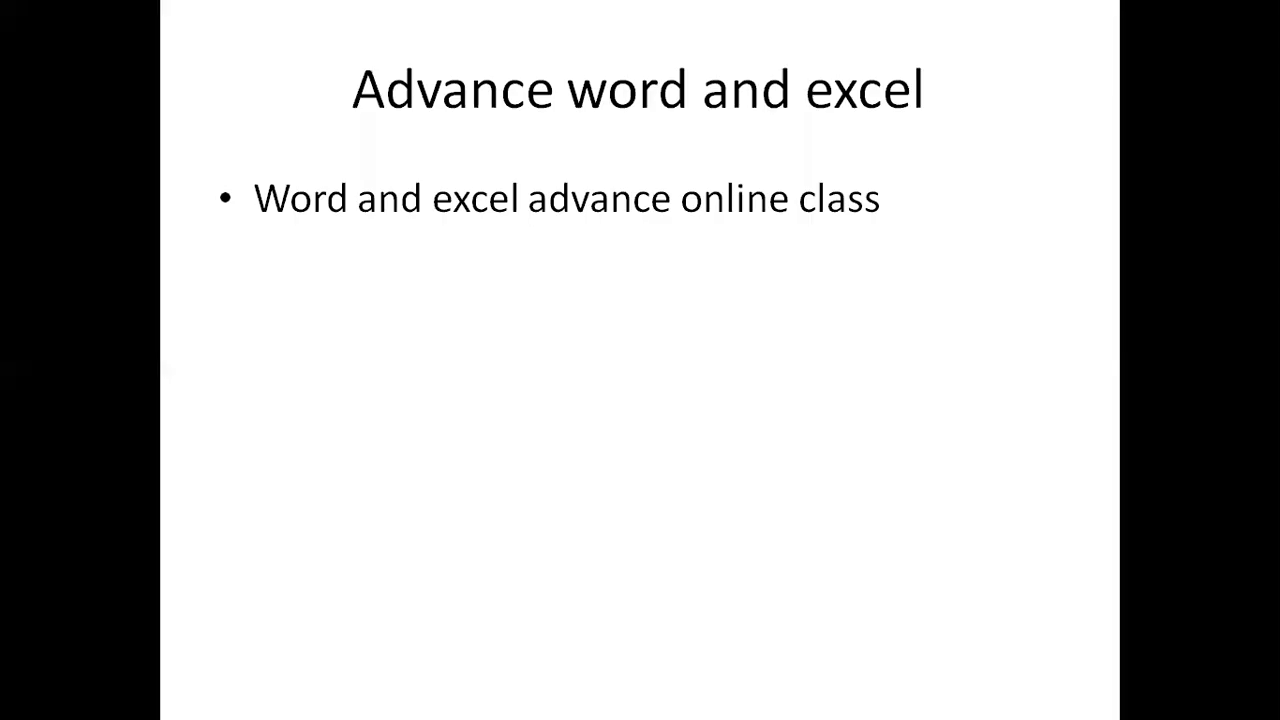
key("Left")
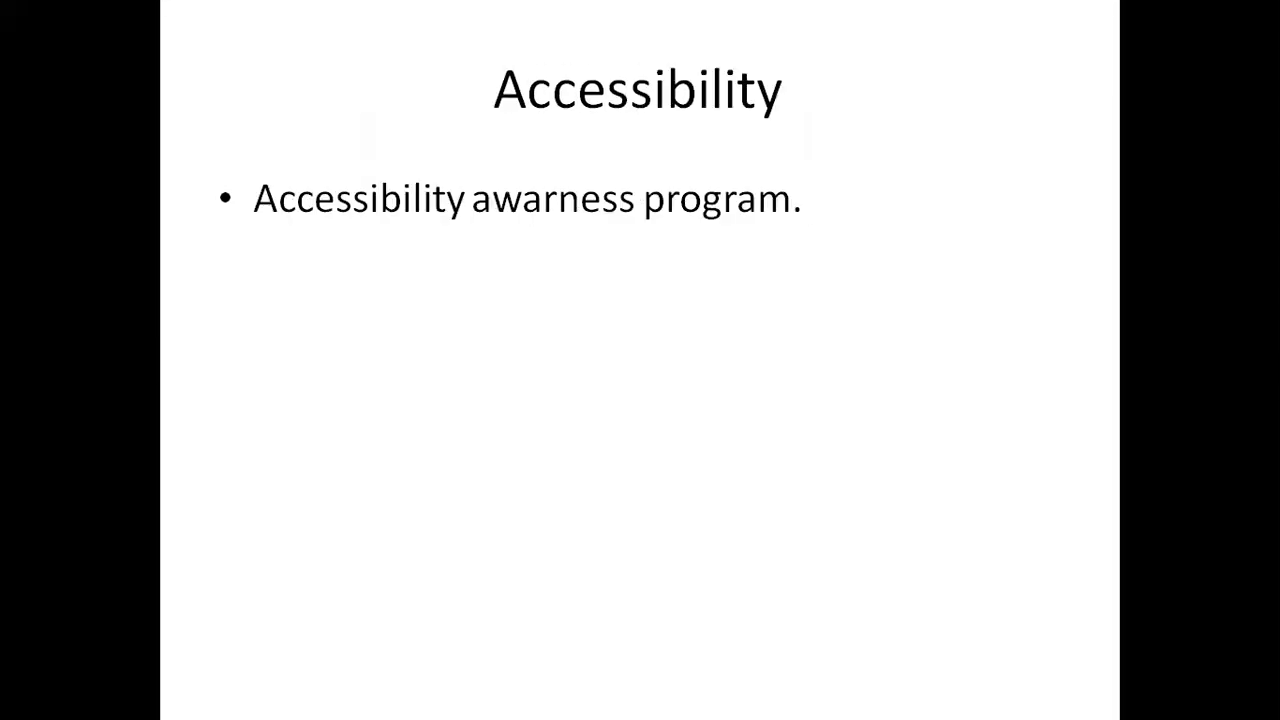
key("Left")
key("Left")
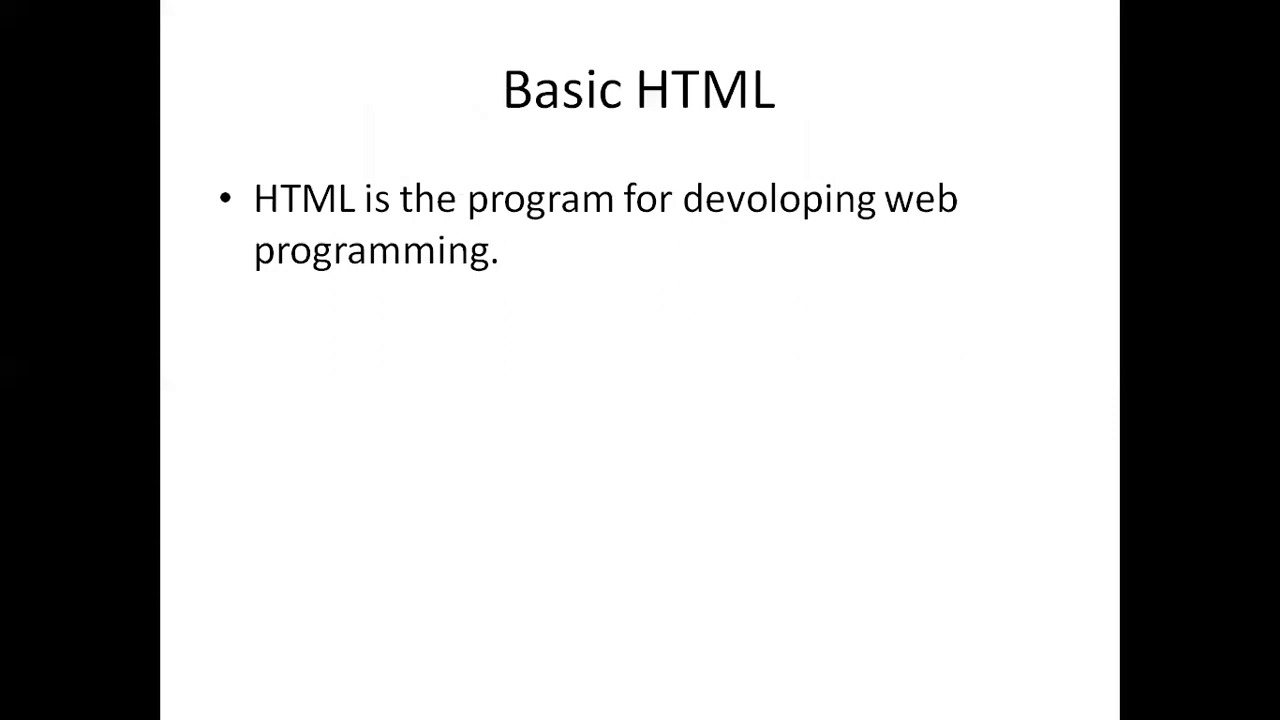
key("Left")
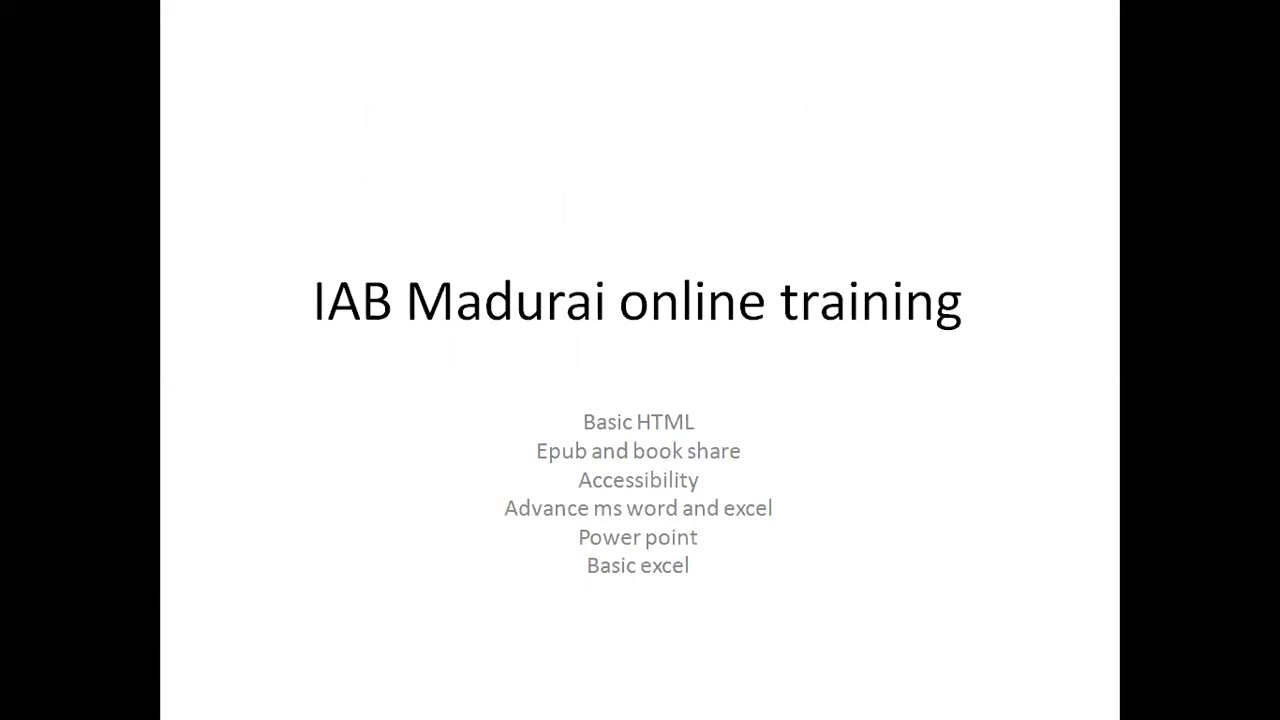
key("Escape")
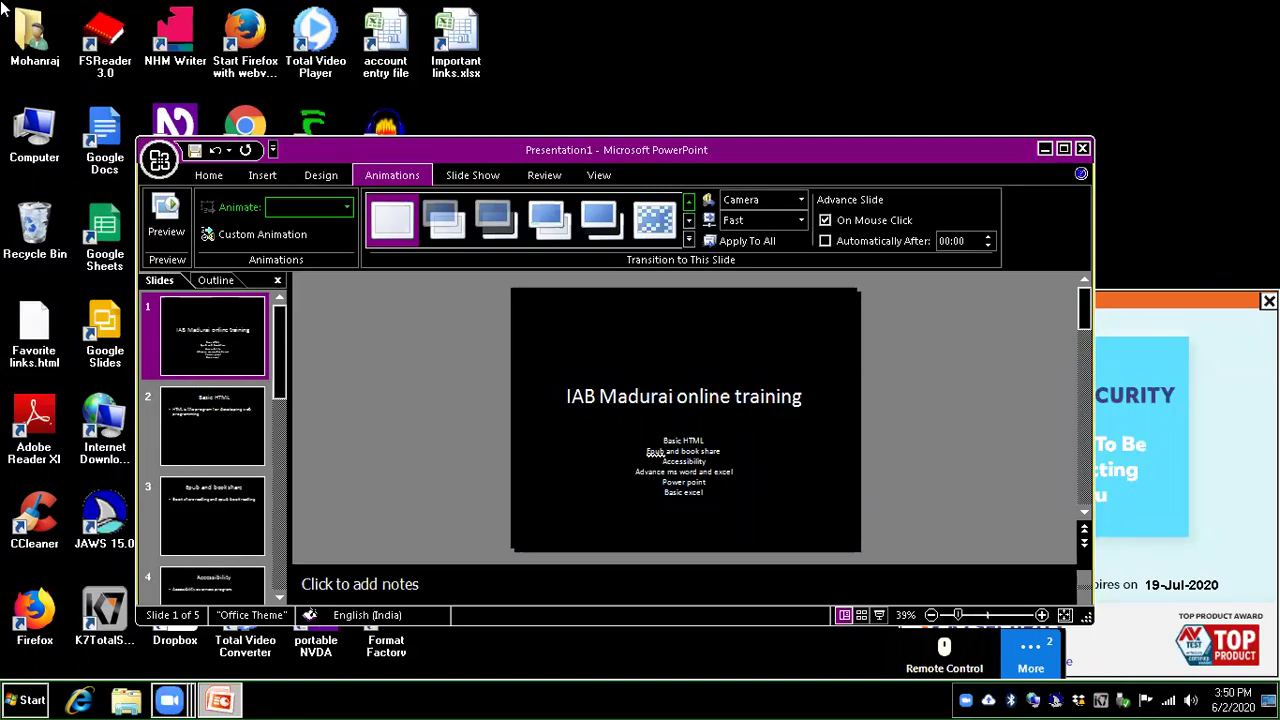
- Turn on automatic slide advance for the title slide, keeping advance on mouse click enabled
key("alt")
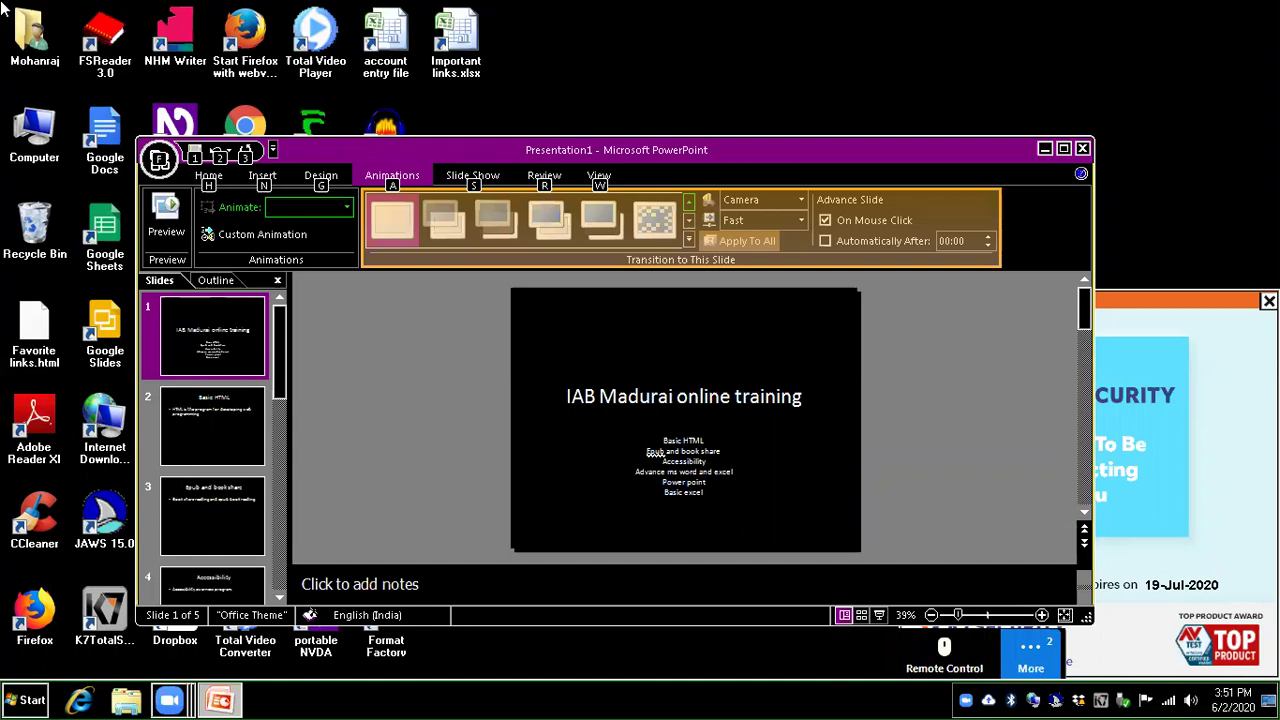
key("Tab")
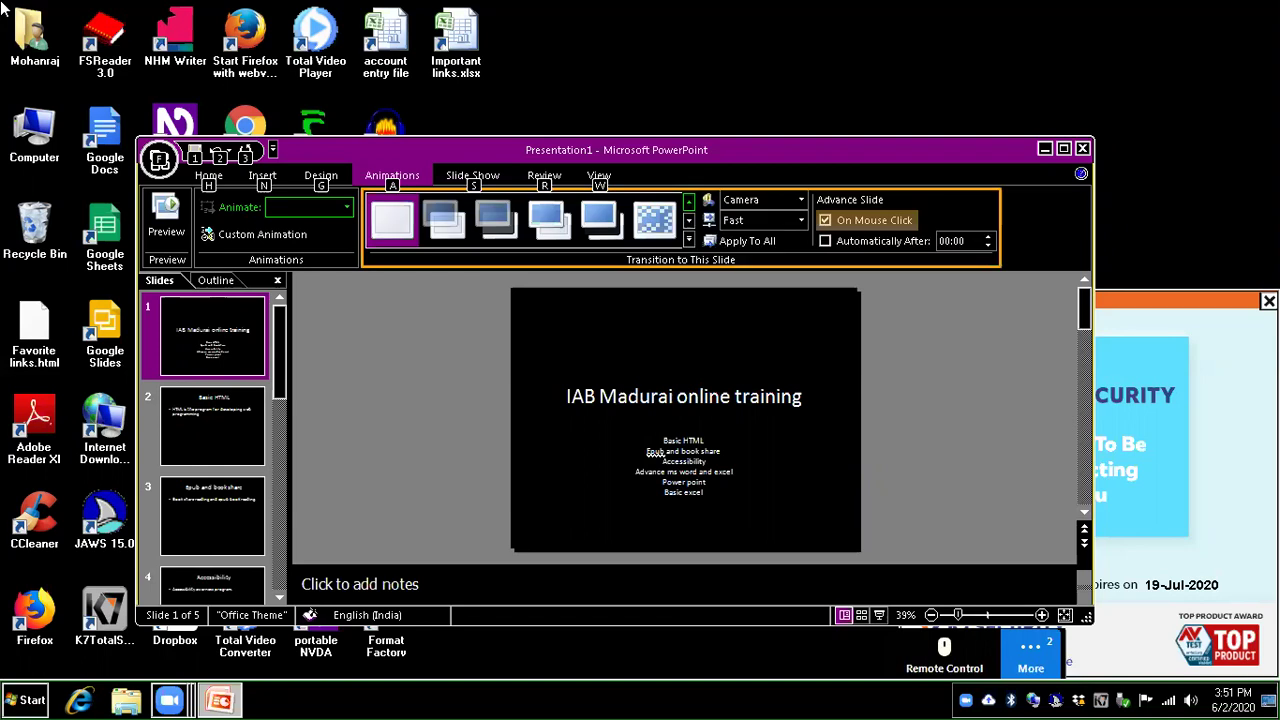
key("Tab")
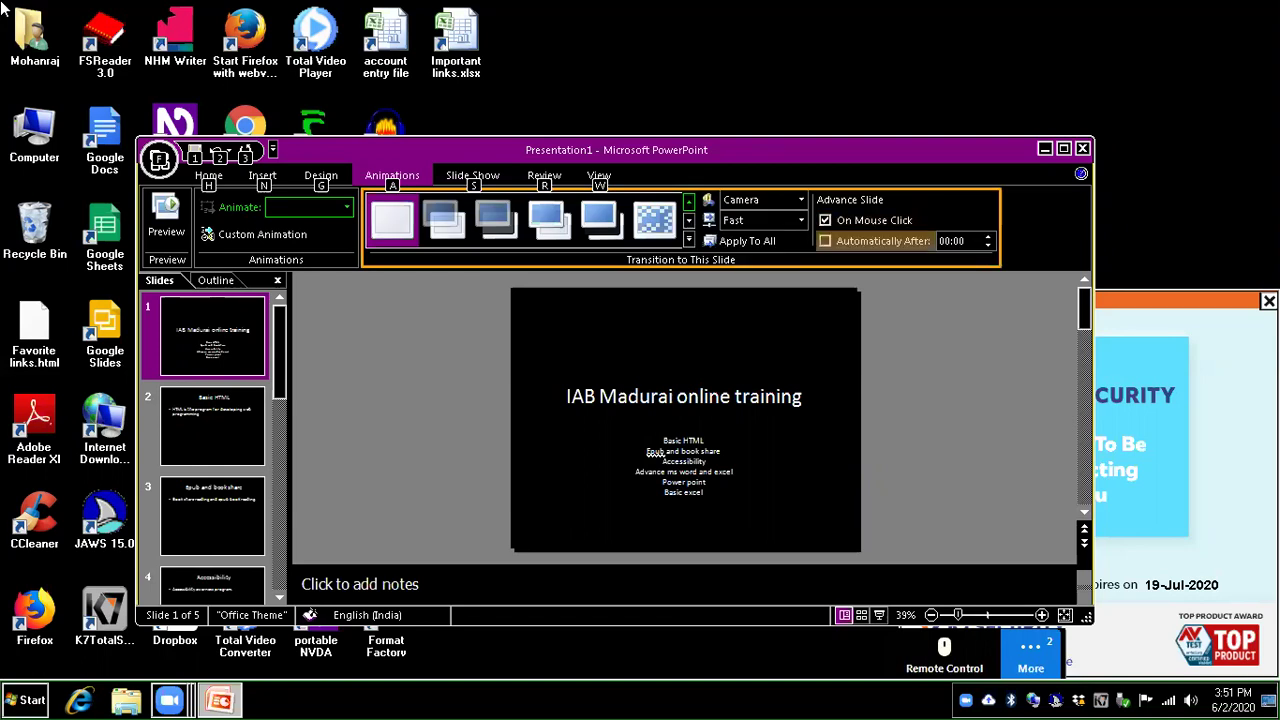
key("Tab")
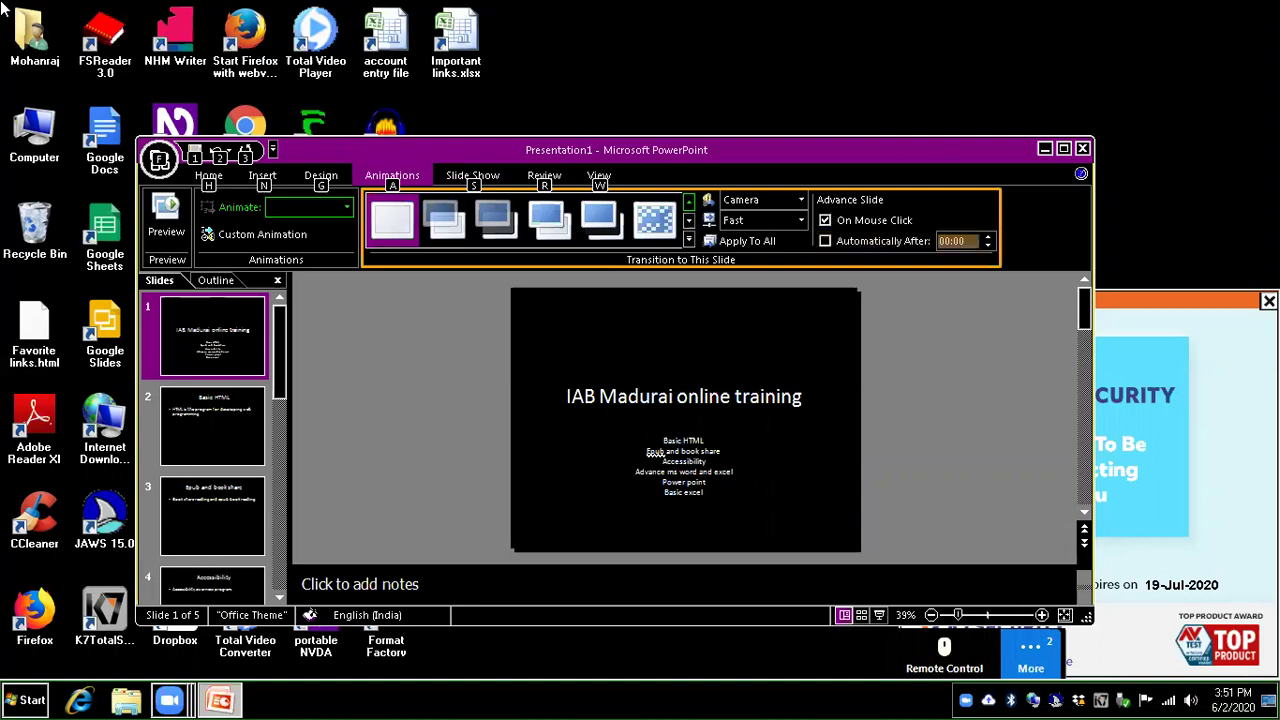
key("shift+Tab")
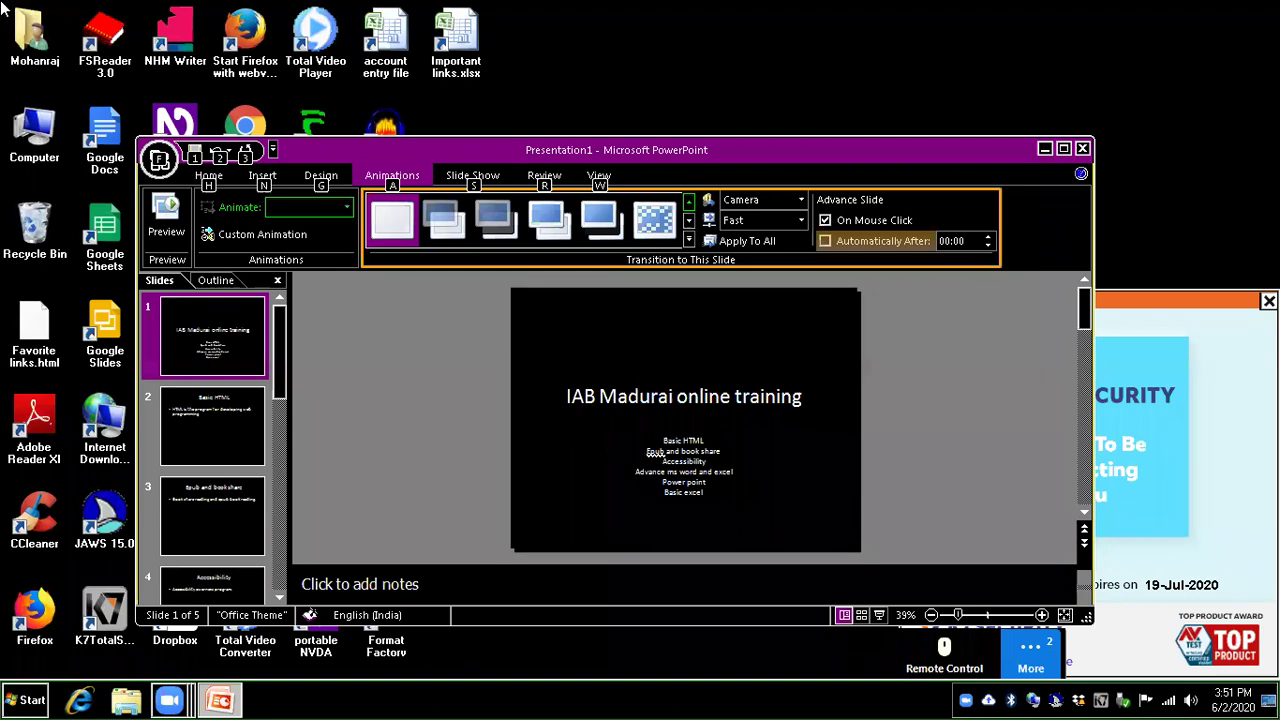
key("shift+Tab")
key("Tab")
key("shift+Tab")
key("Tab")
key("space")
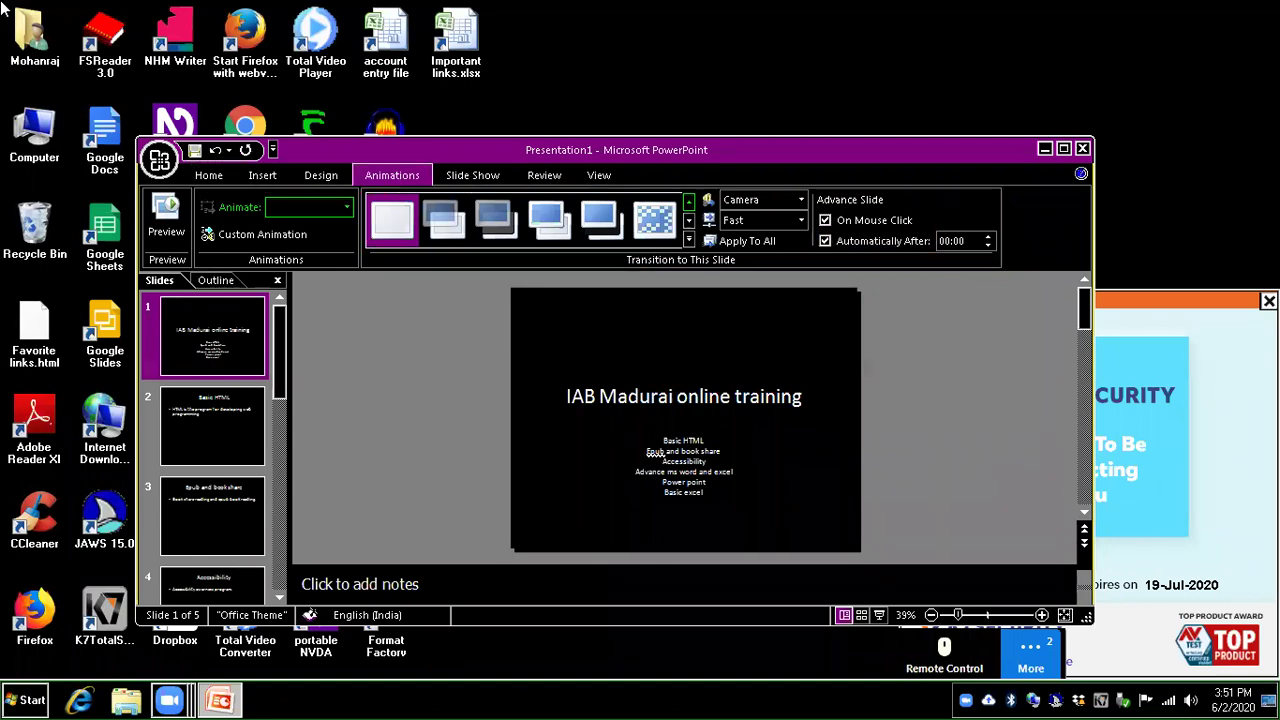
- Set the title slide's automatic advance time to 00:02
key("alt")
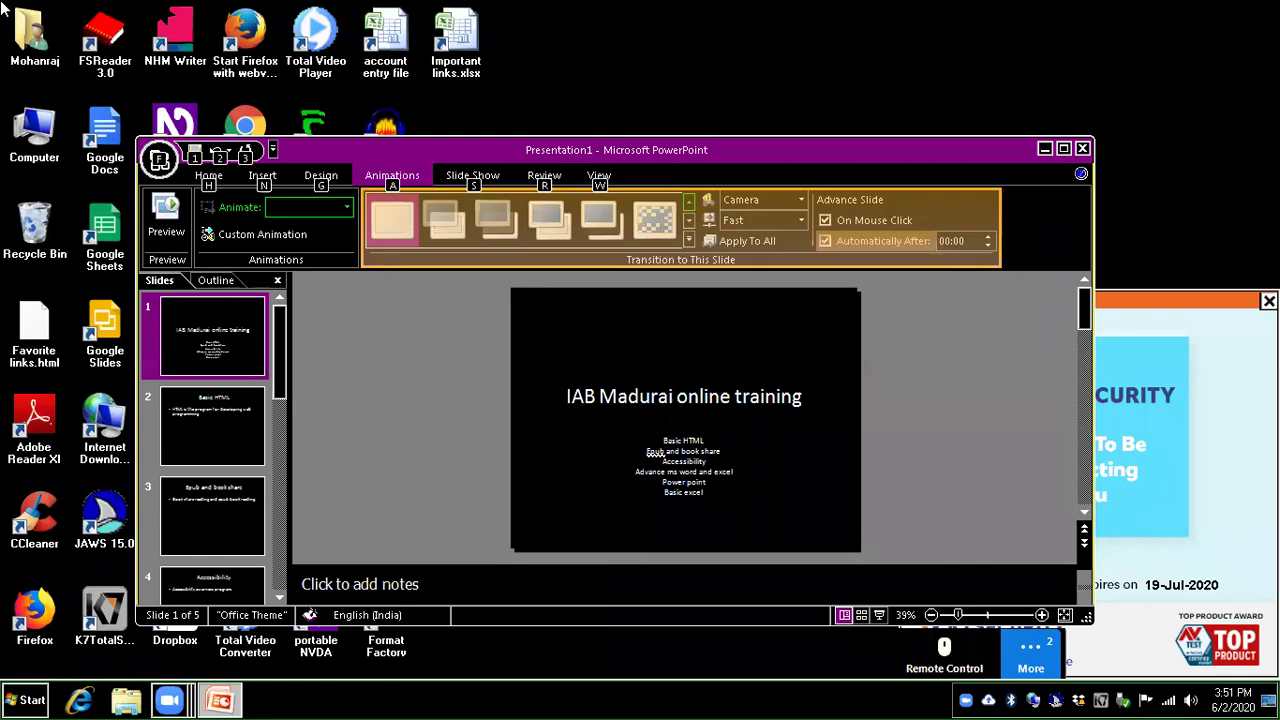
key("Tab")
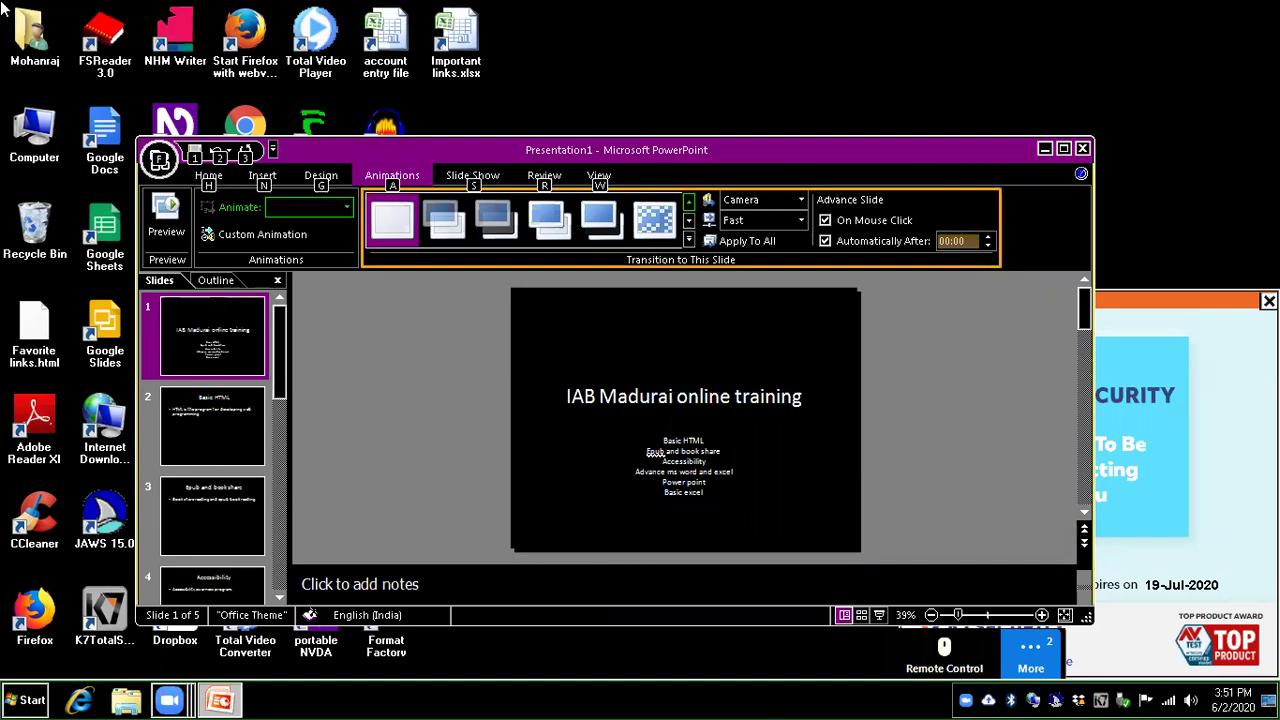
key("Escape")
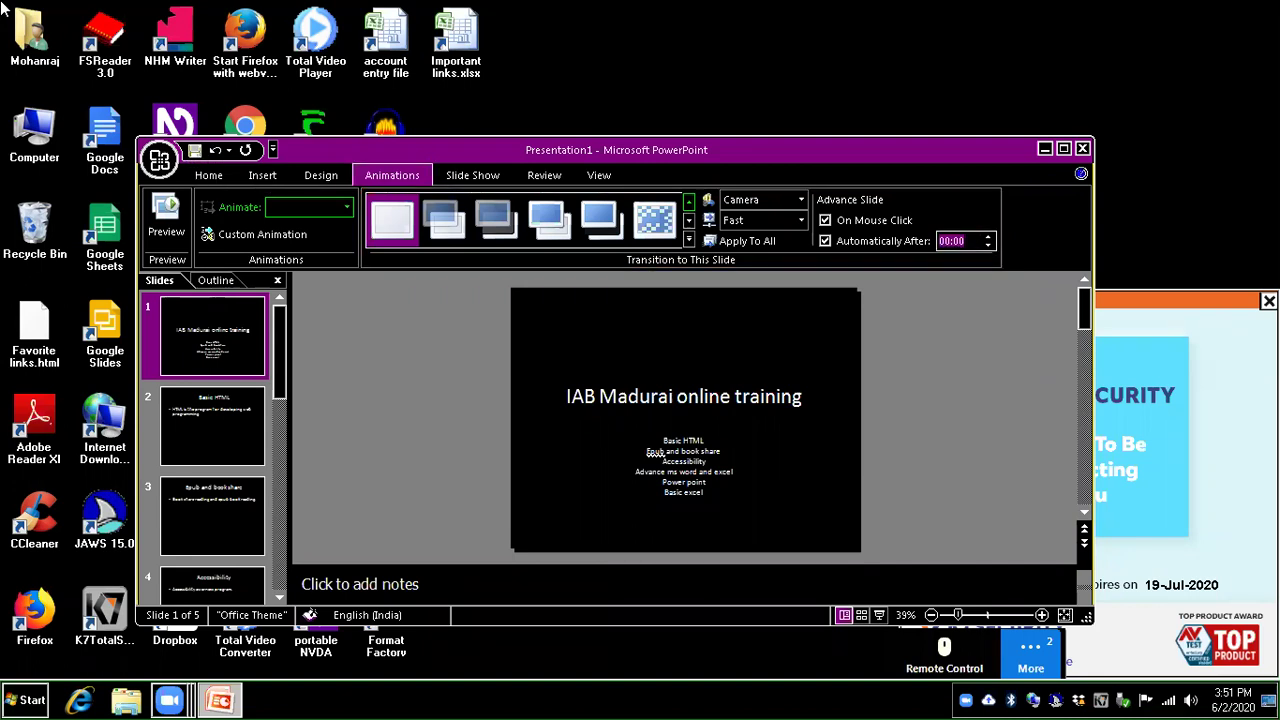
key("Up")
key("Up")
key("Up")
key("Tab")
- Apply the title slide's transition and automatic advance settings to all slides
key("alt")
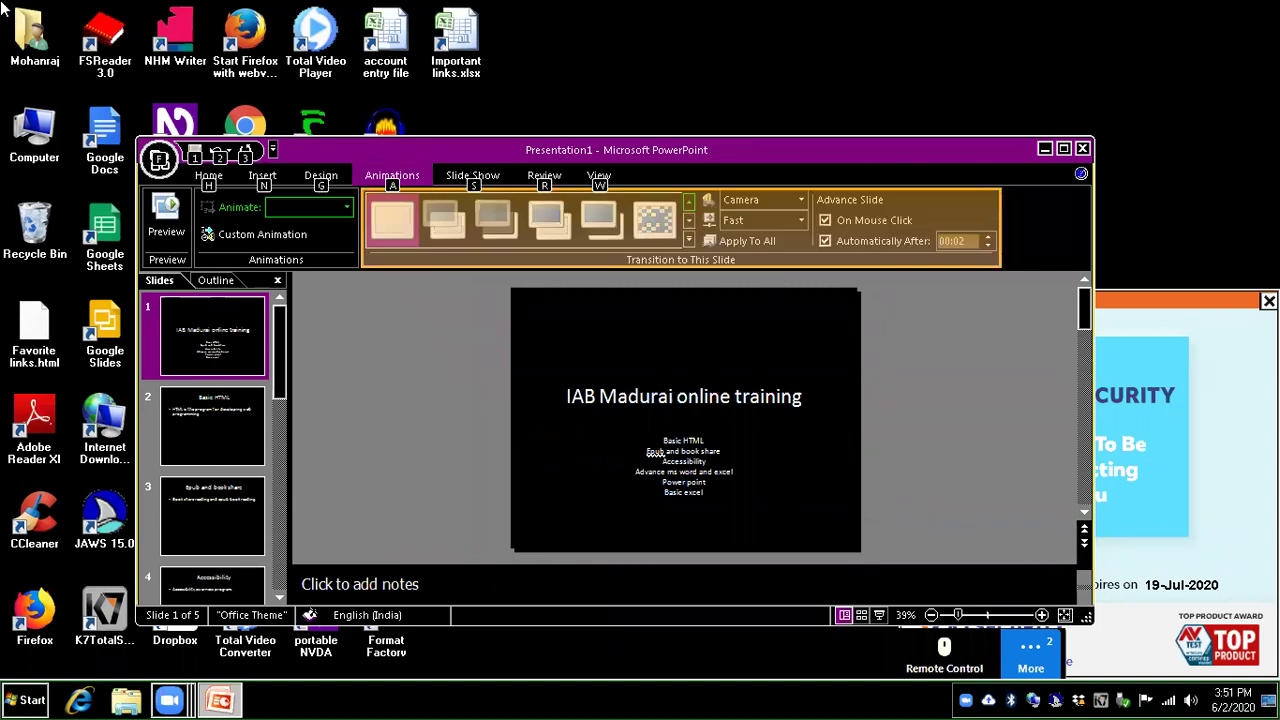
key("shift+Tab")
key("shift+Tab")
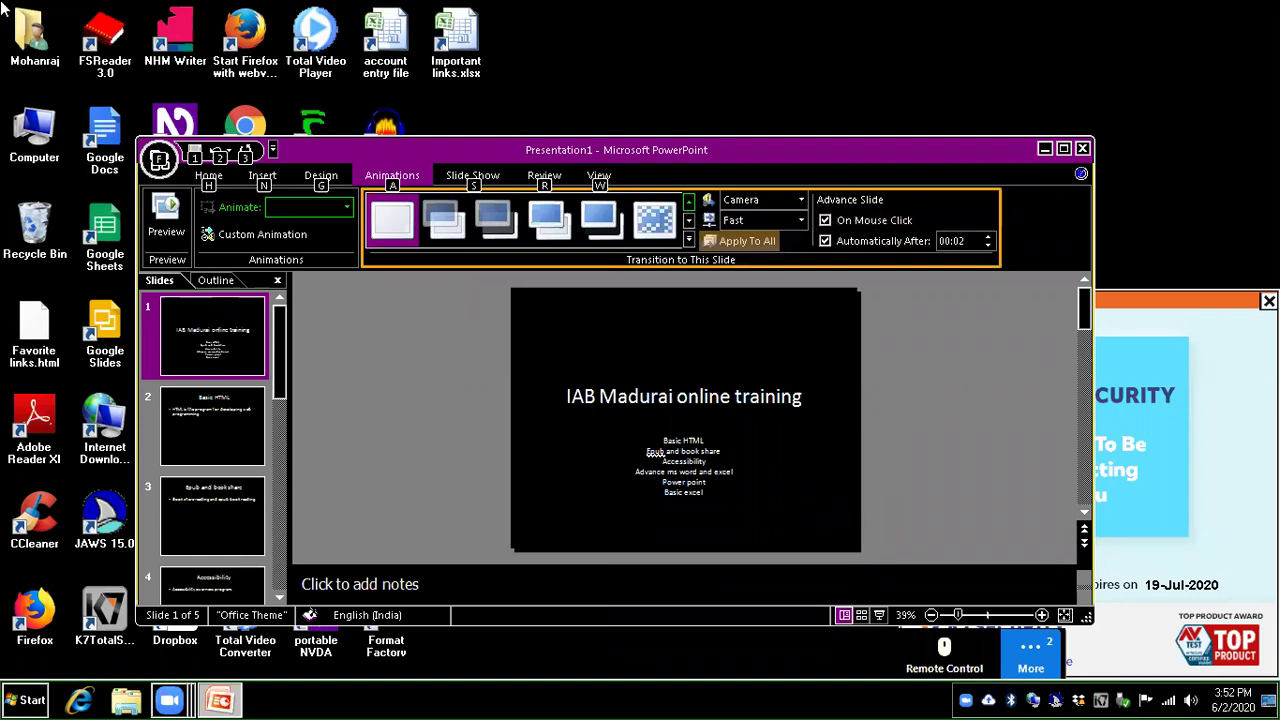
key("Return")
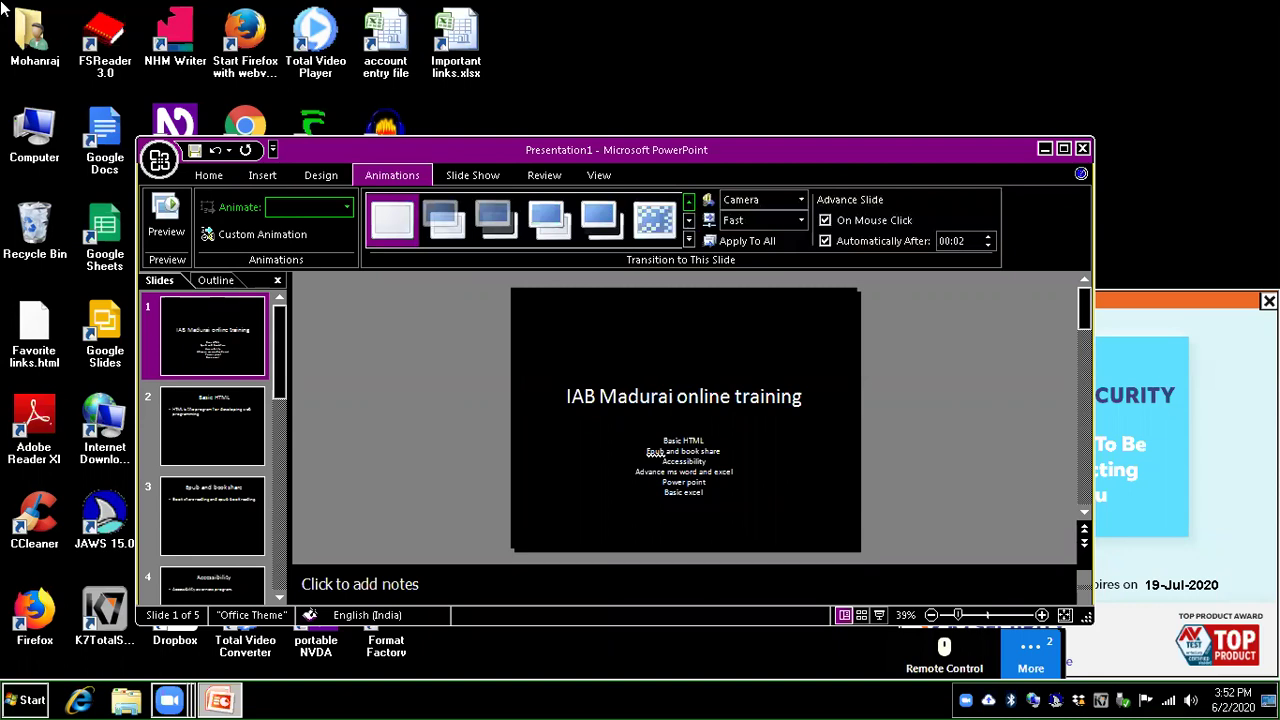
- Run the slide show from the title slide to the end to check the two-second automatic advance
key("F5")
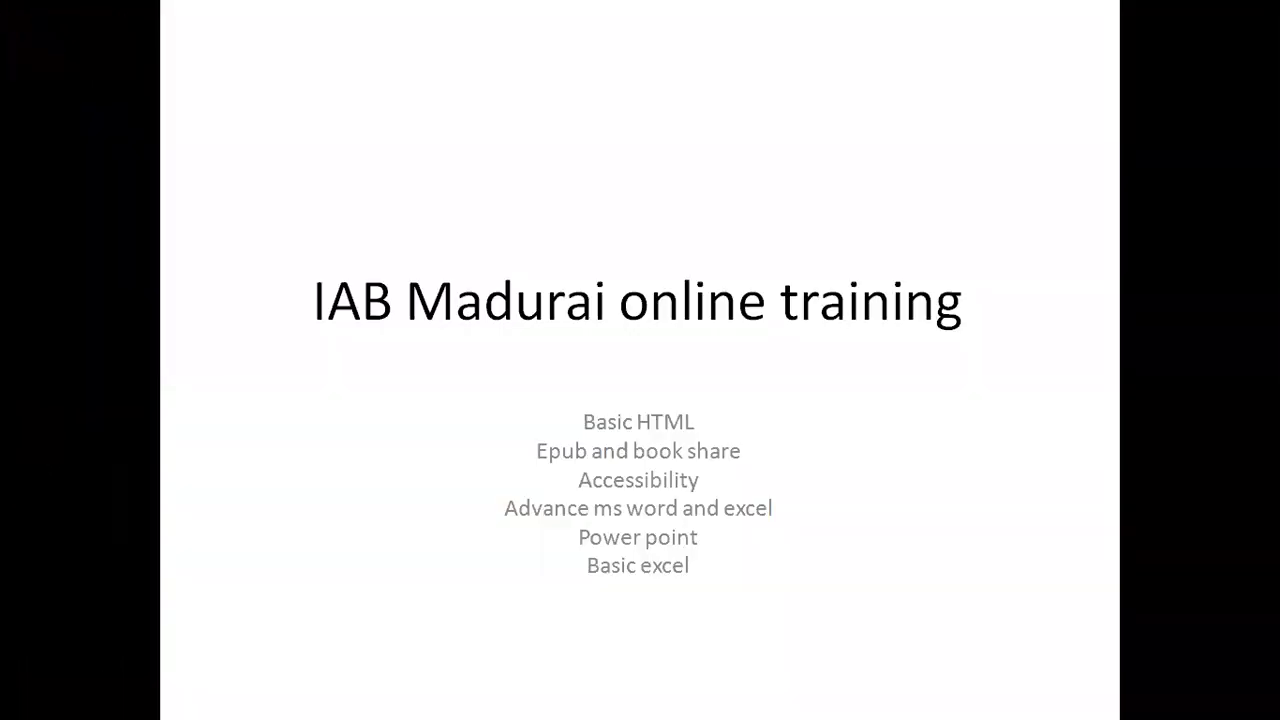
key("Right")
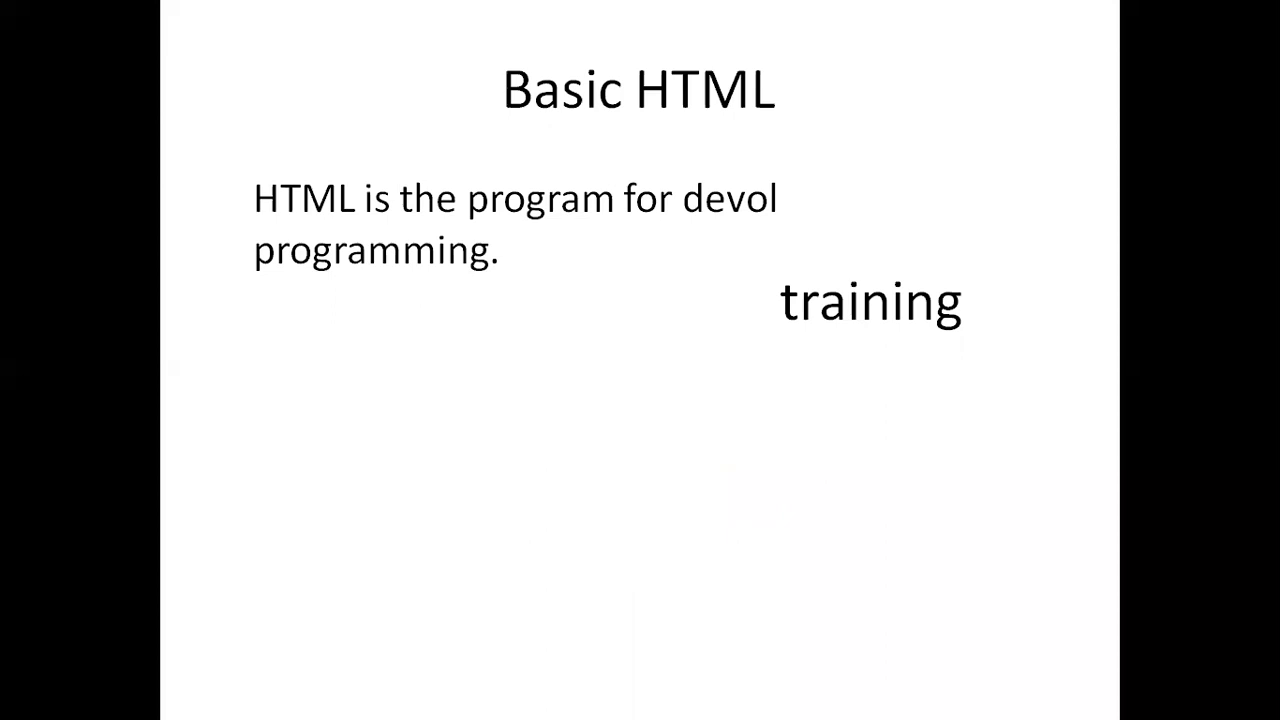
key("Right")
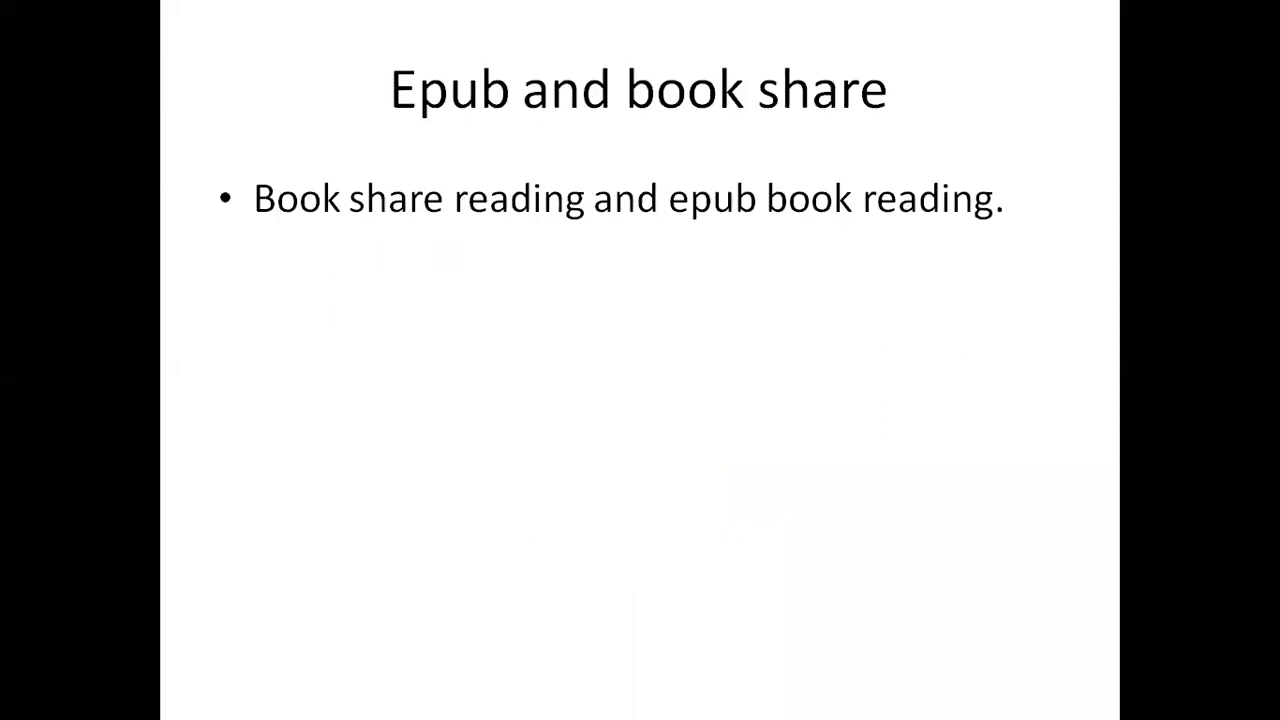
key("Right")
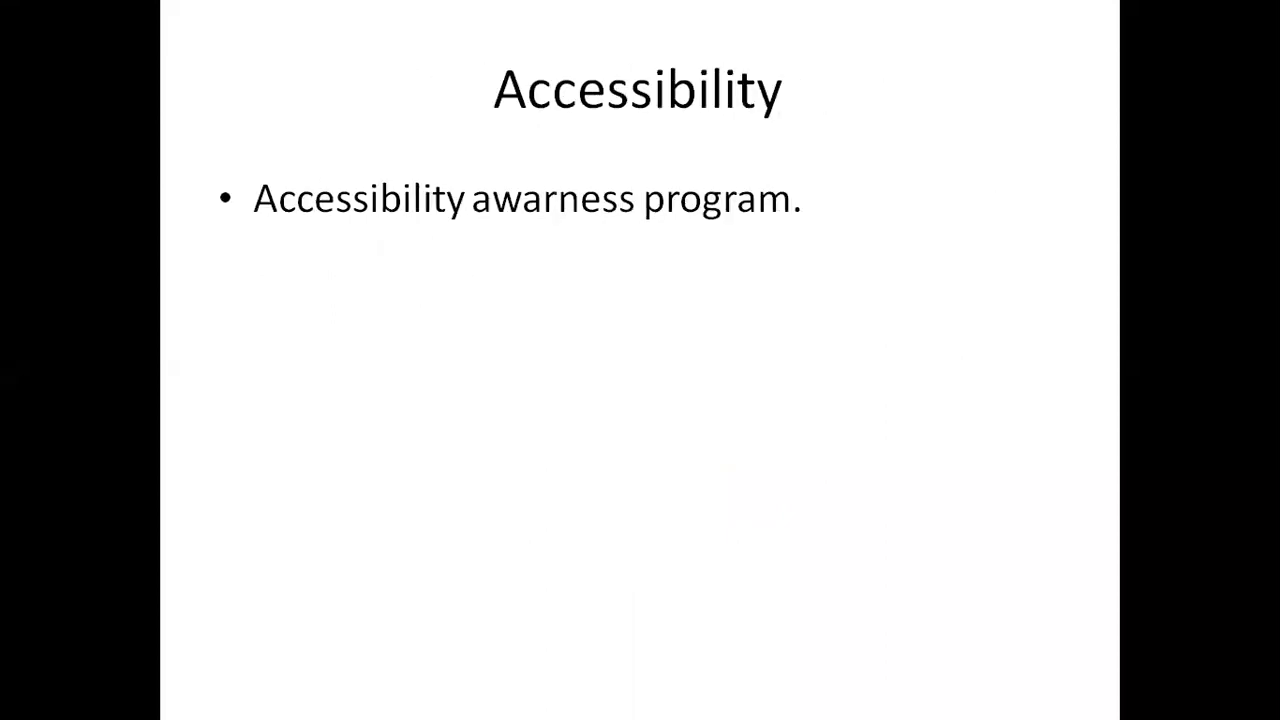
key("Right")
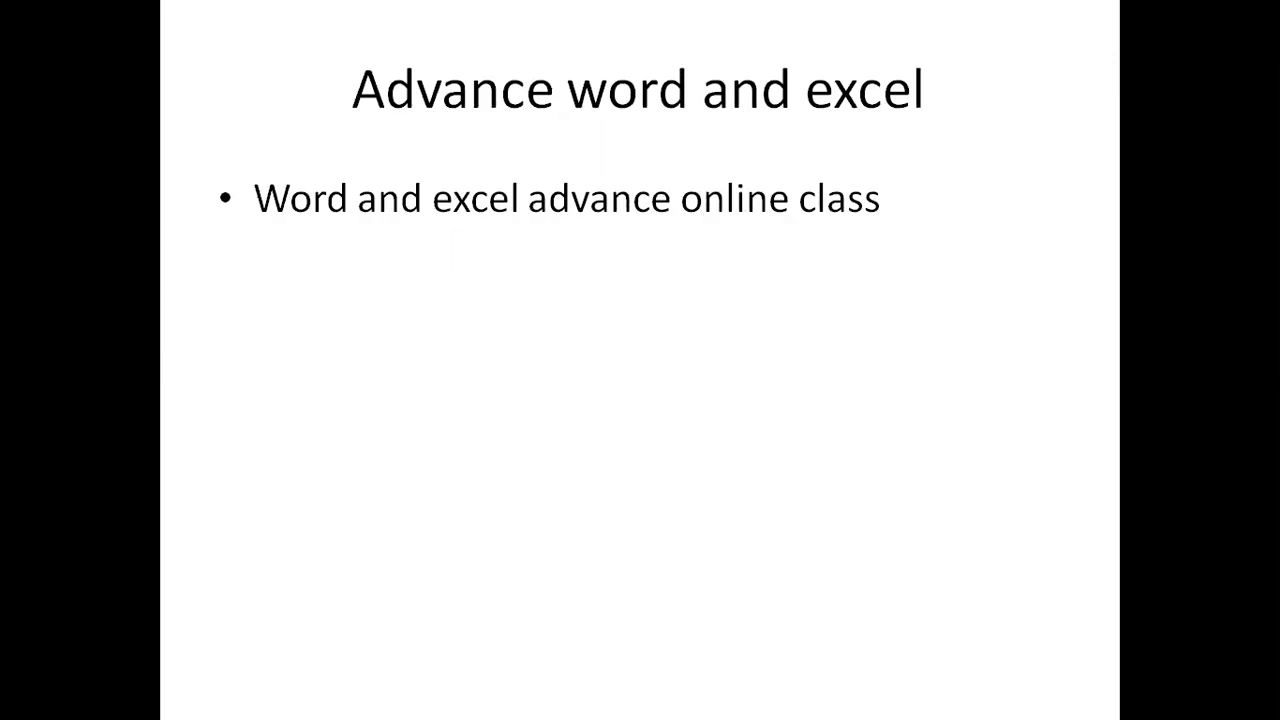
key("Right")
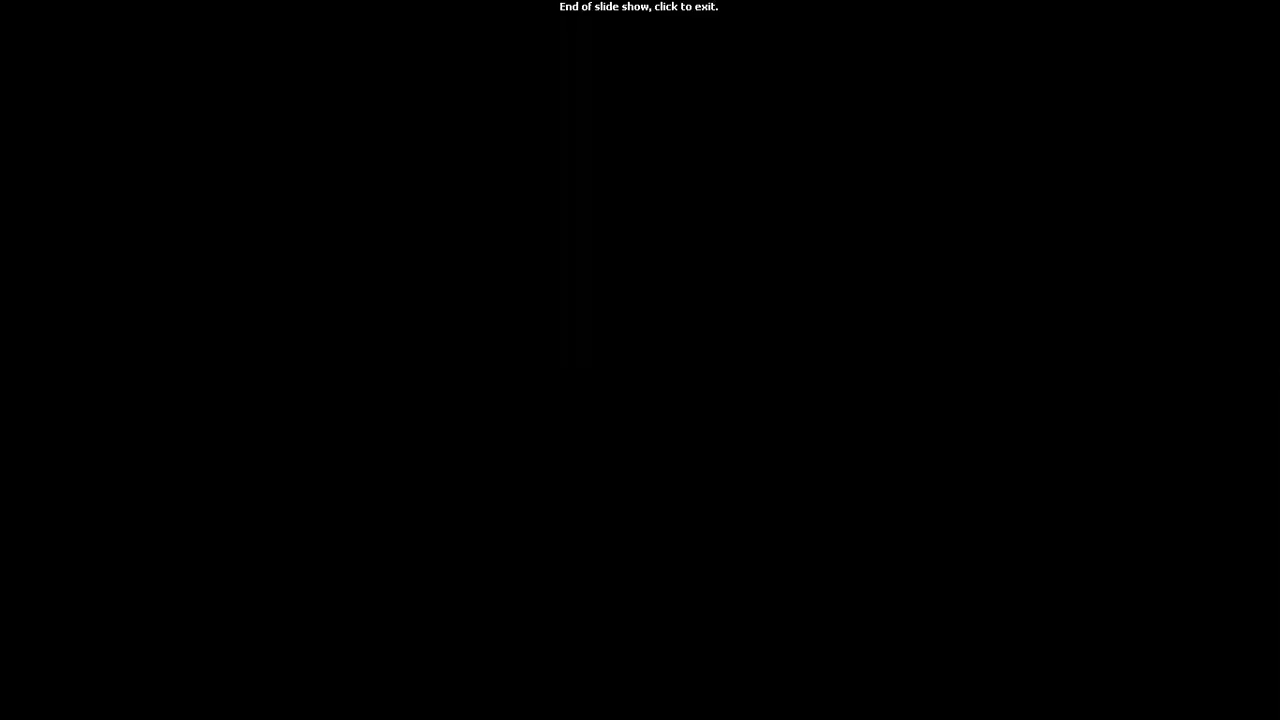
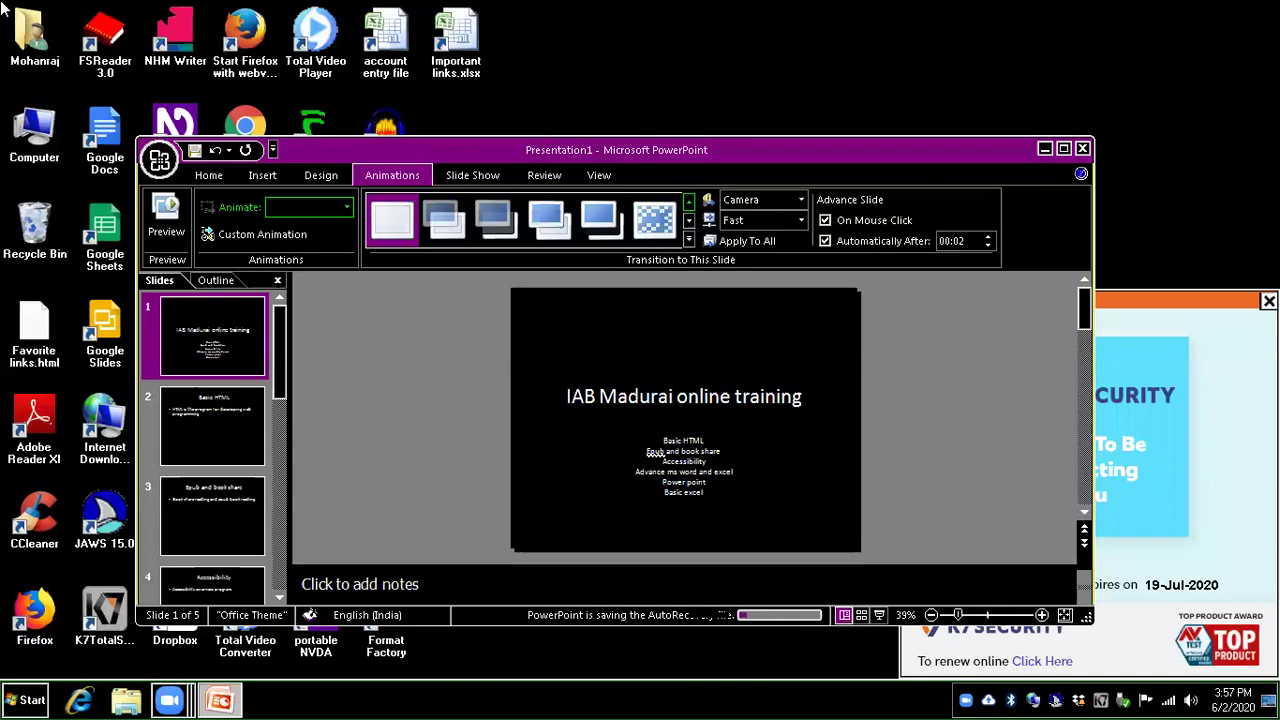
- Apply the four-spoke clockwise wheel transition from the Wipes group to the title slide
key("alt")
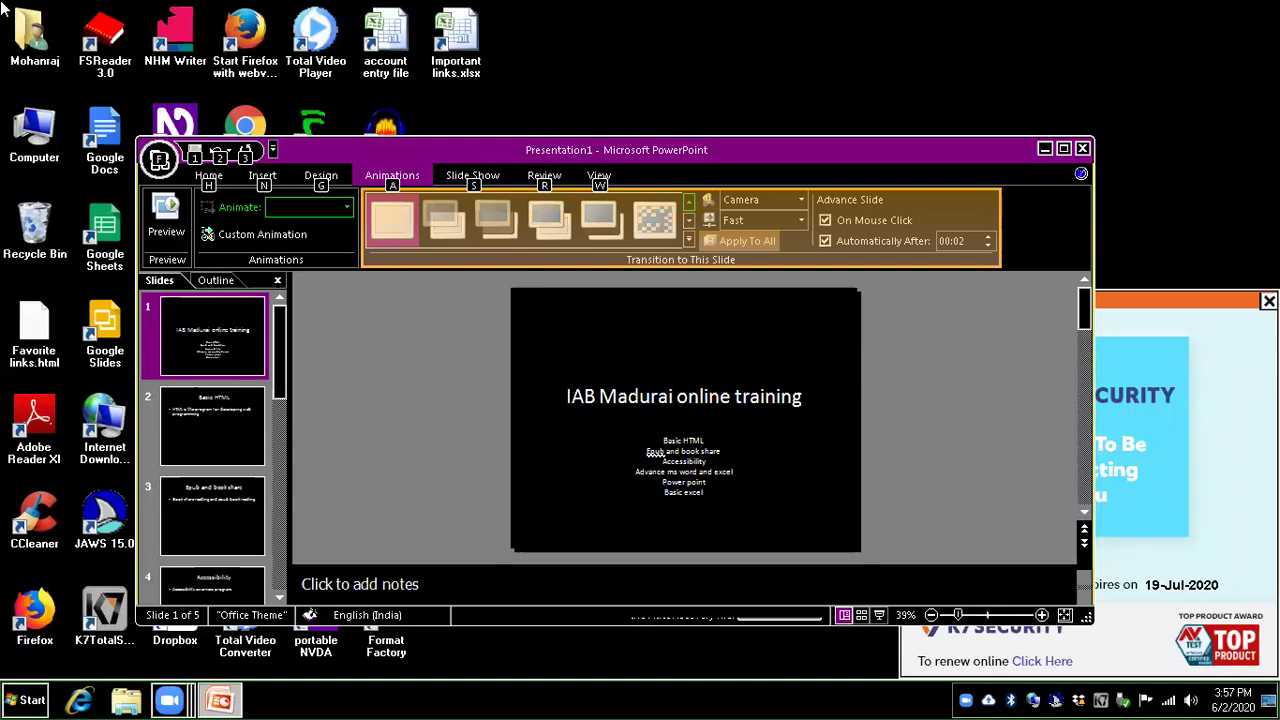
key("Tab")
key("shift+Tab")
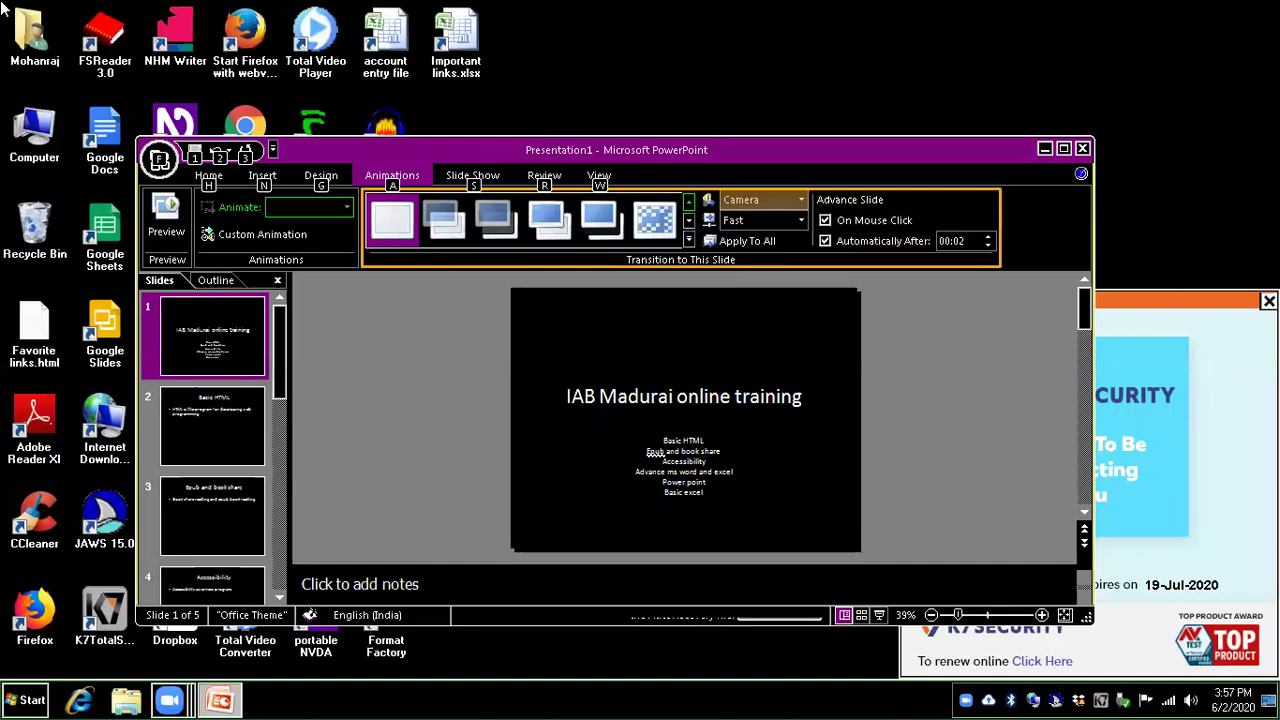
key("shift+Tab")
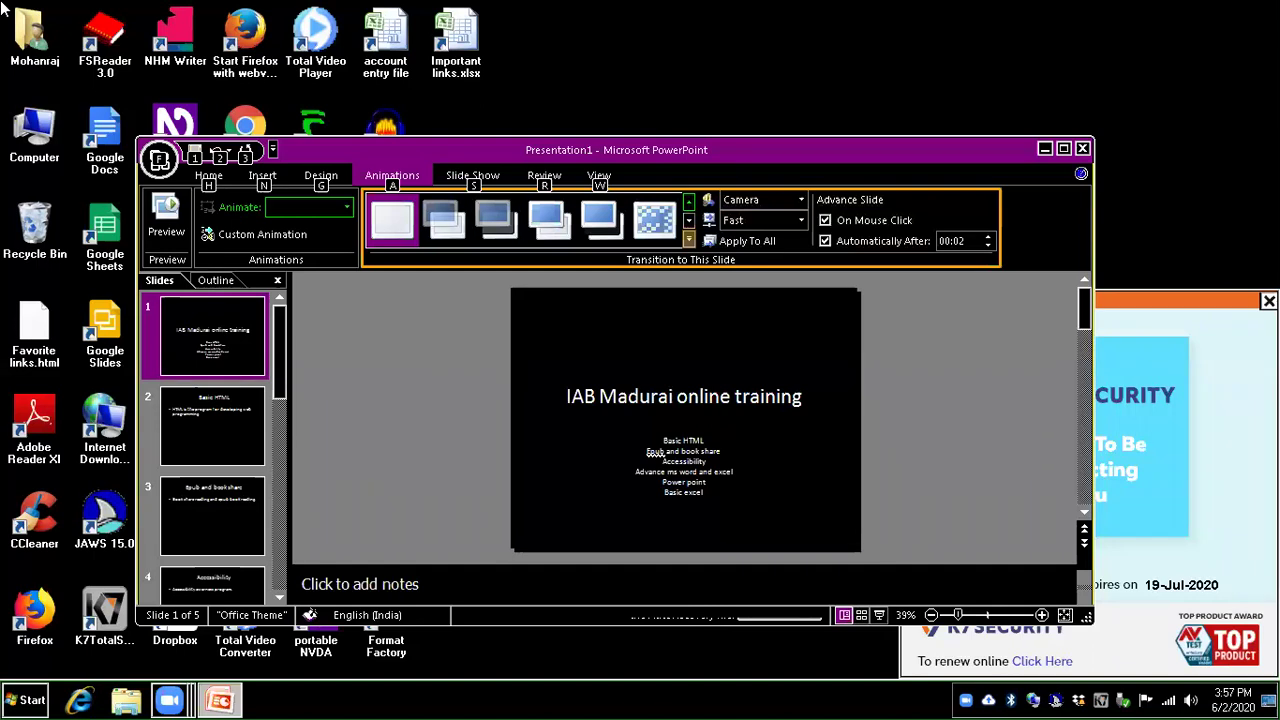
key("Return")
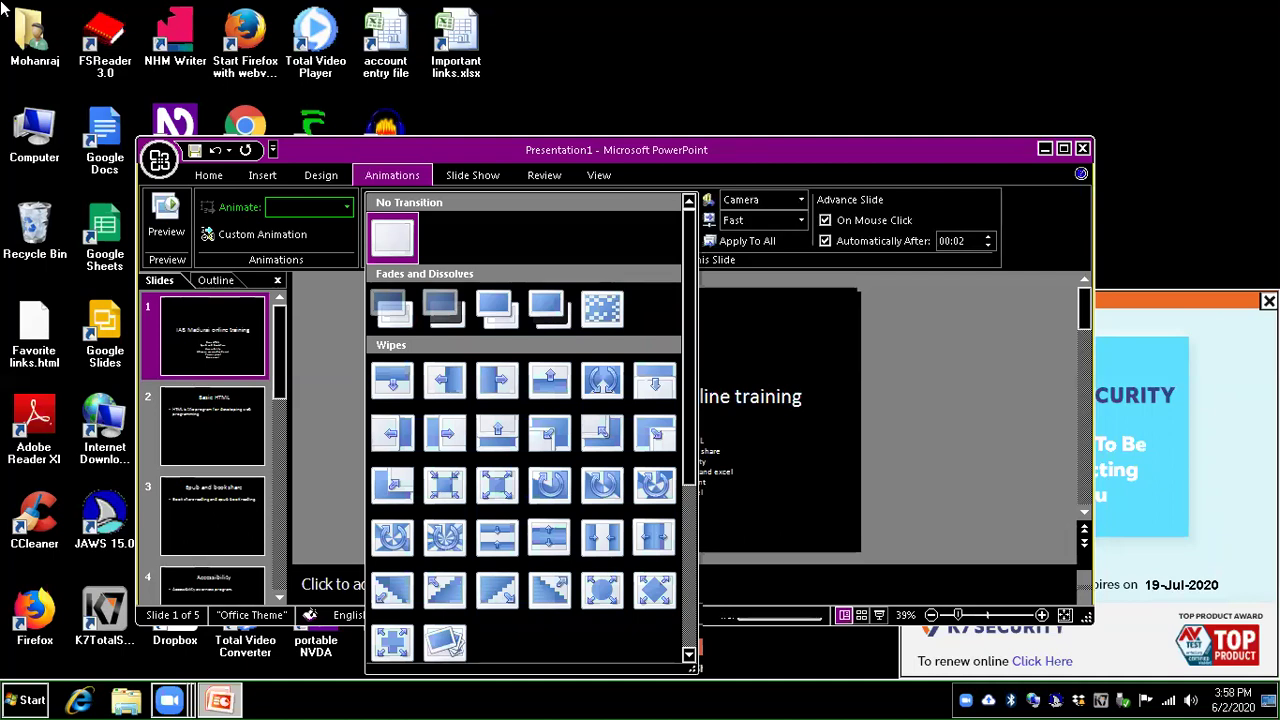
key("Down")
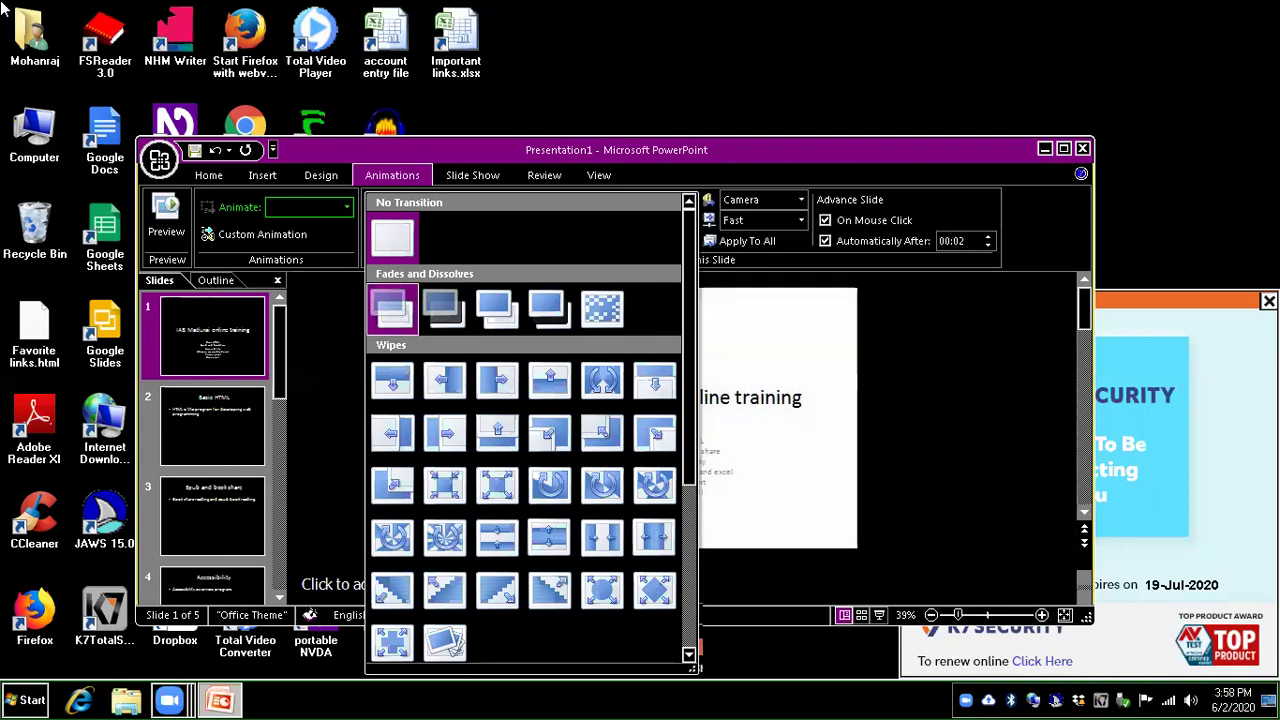
key("Down")
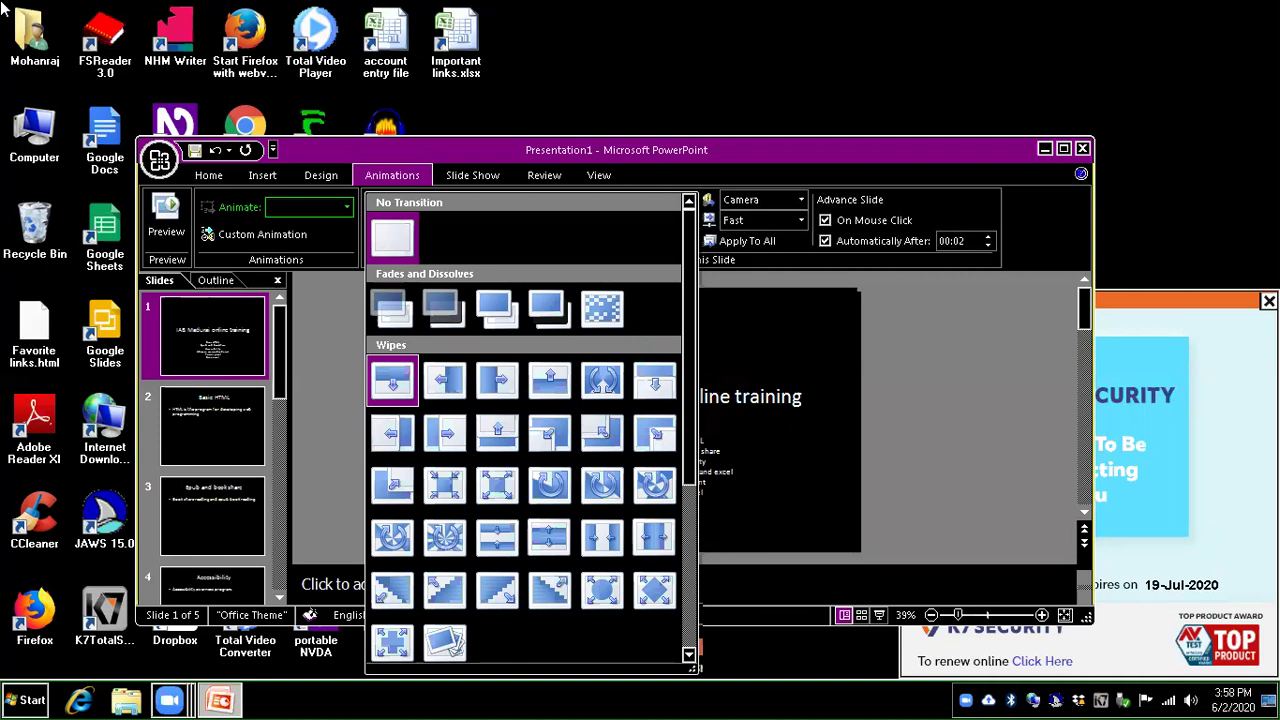
key("Down")
key("Right")
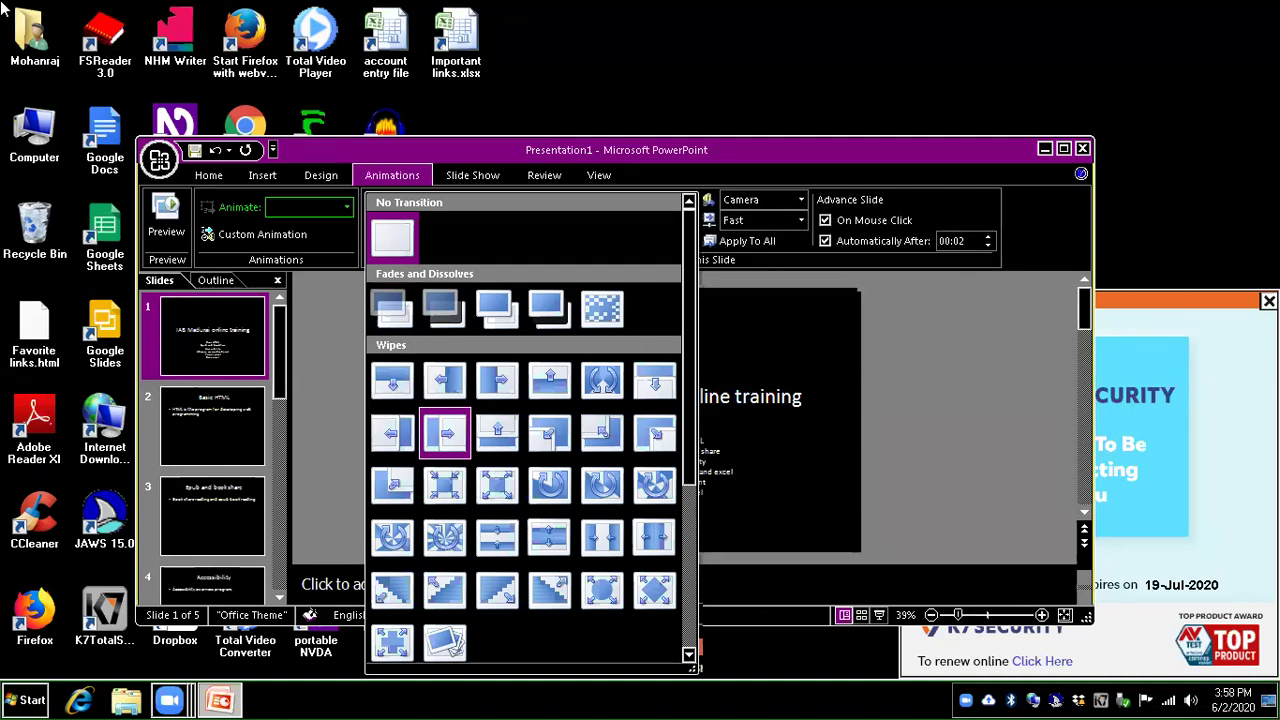
key("Down")
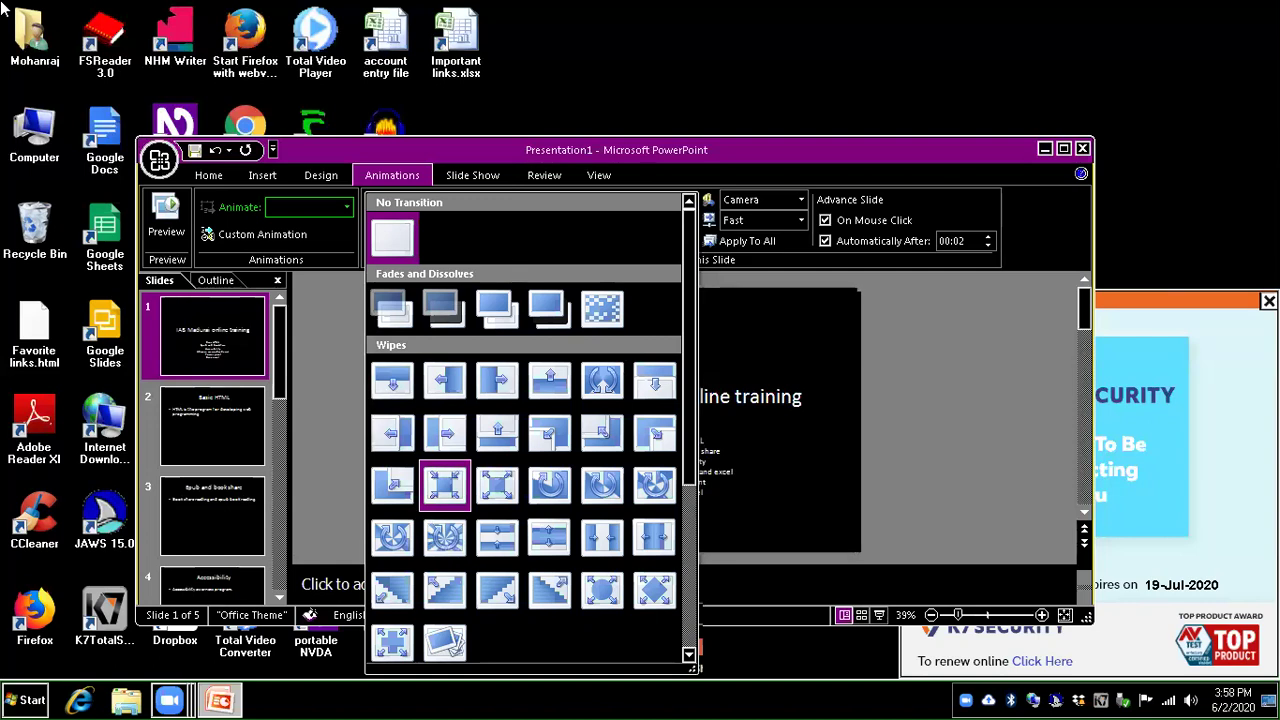
key("Left")
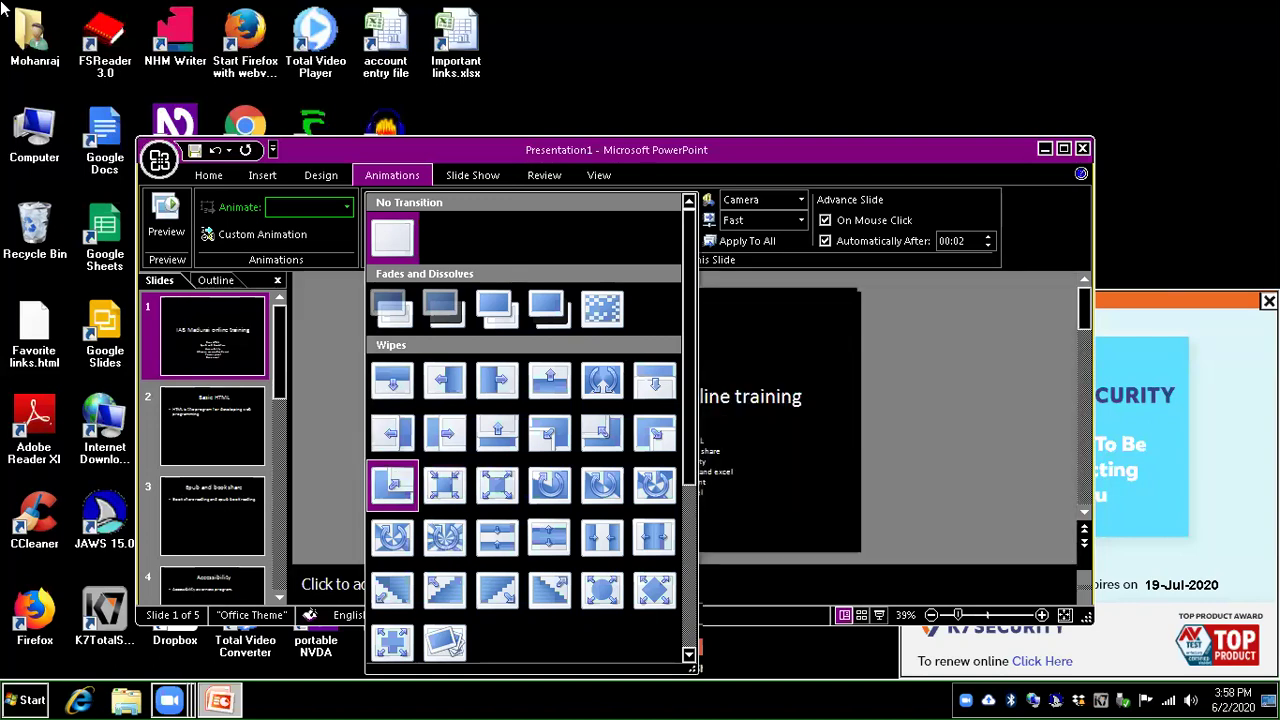
key("Down")
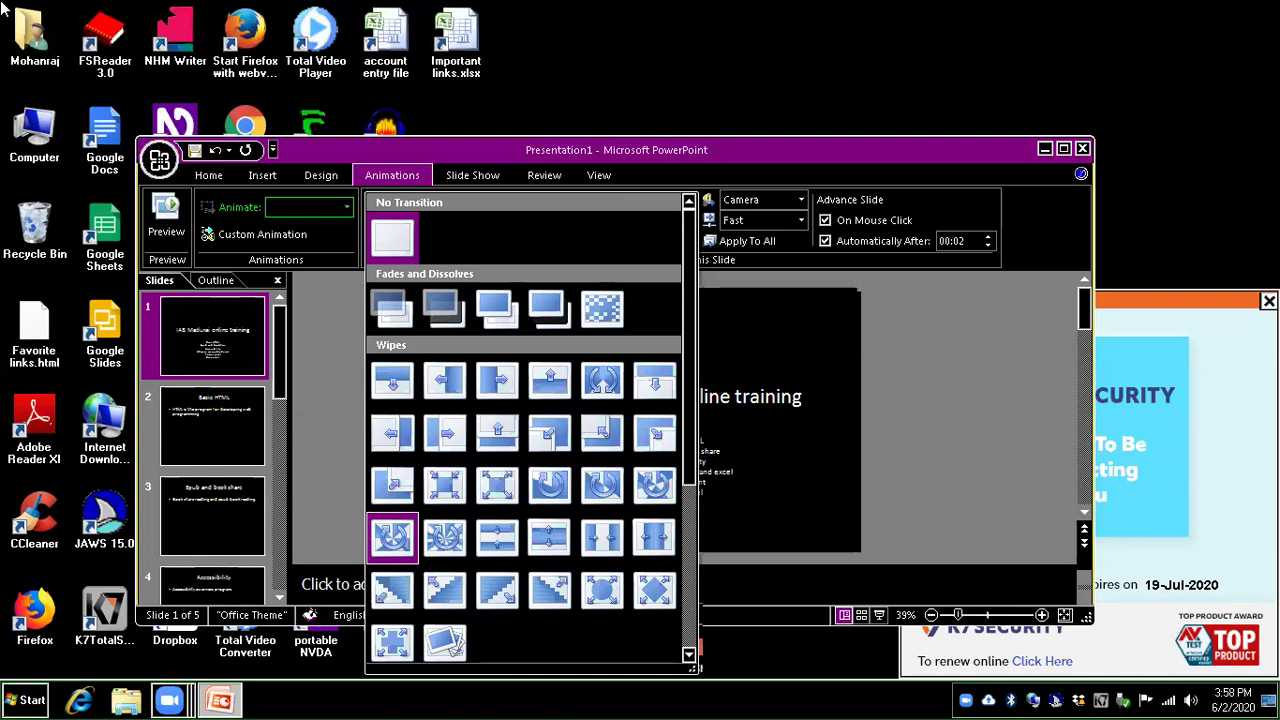
key("Return")
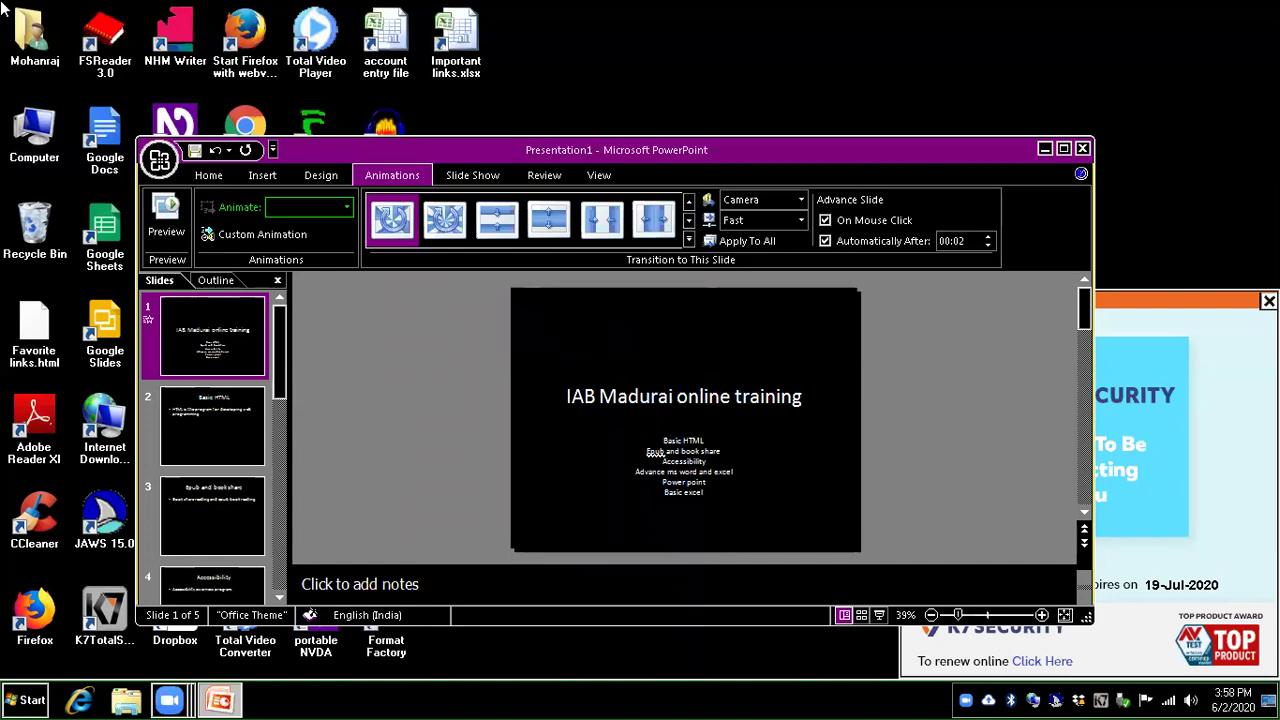
- Apply the title slide's wheel transition to every slide in the presentation
key("alt")
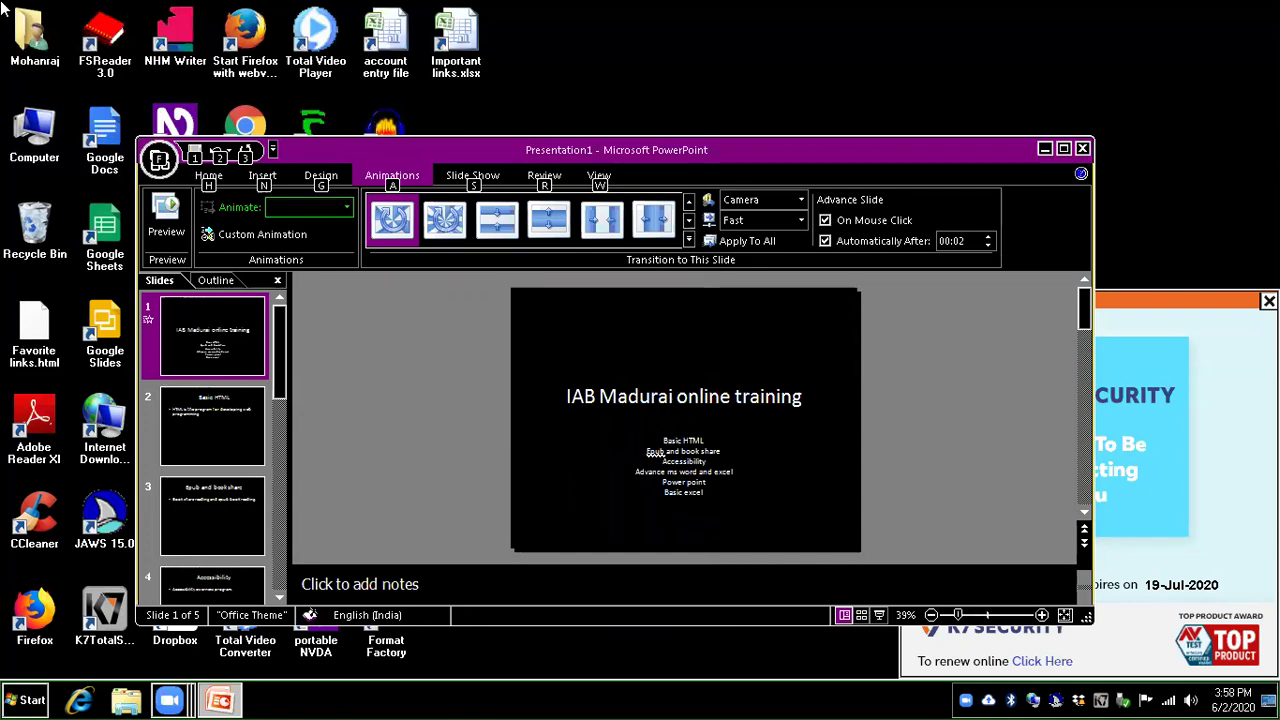
key("Tab")
key("Tab")
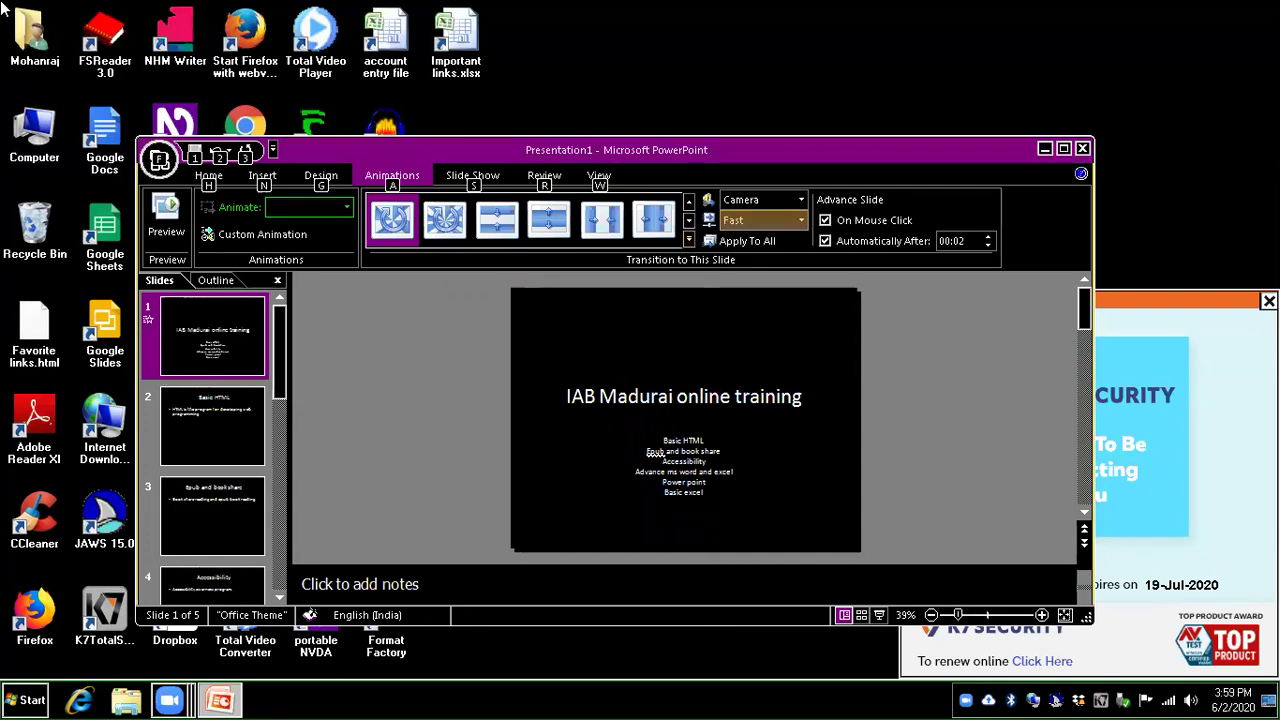
key("Escape")
key("Escape")
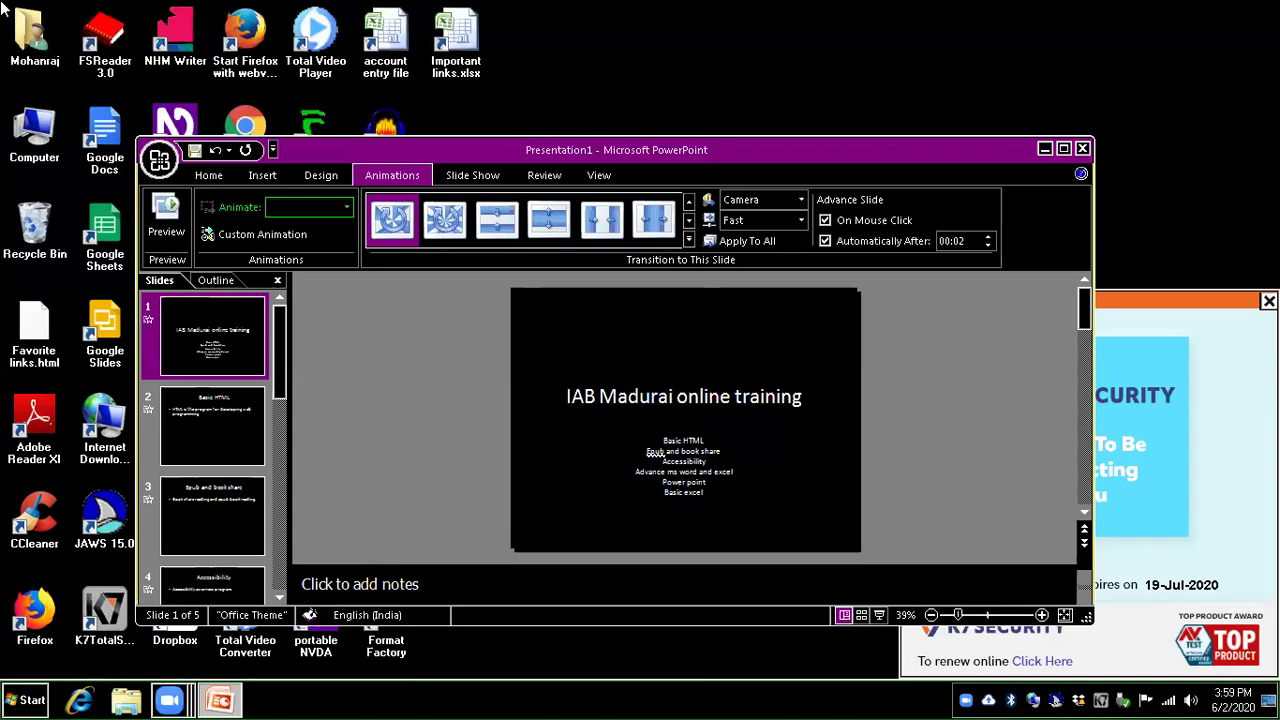
- Run the slide show from the title slide to the end to check the wheel transition, and exit it
key("F5")
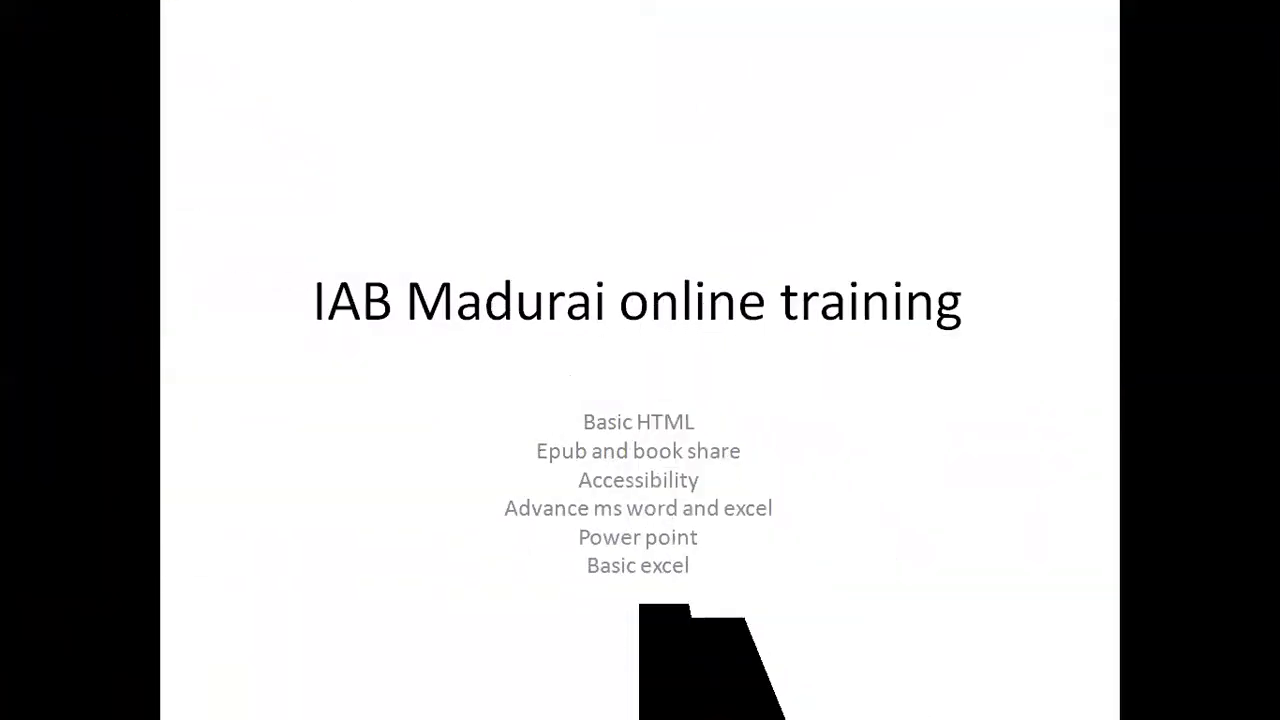
key("space")
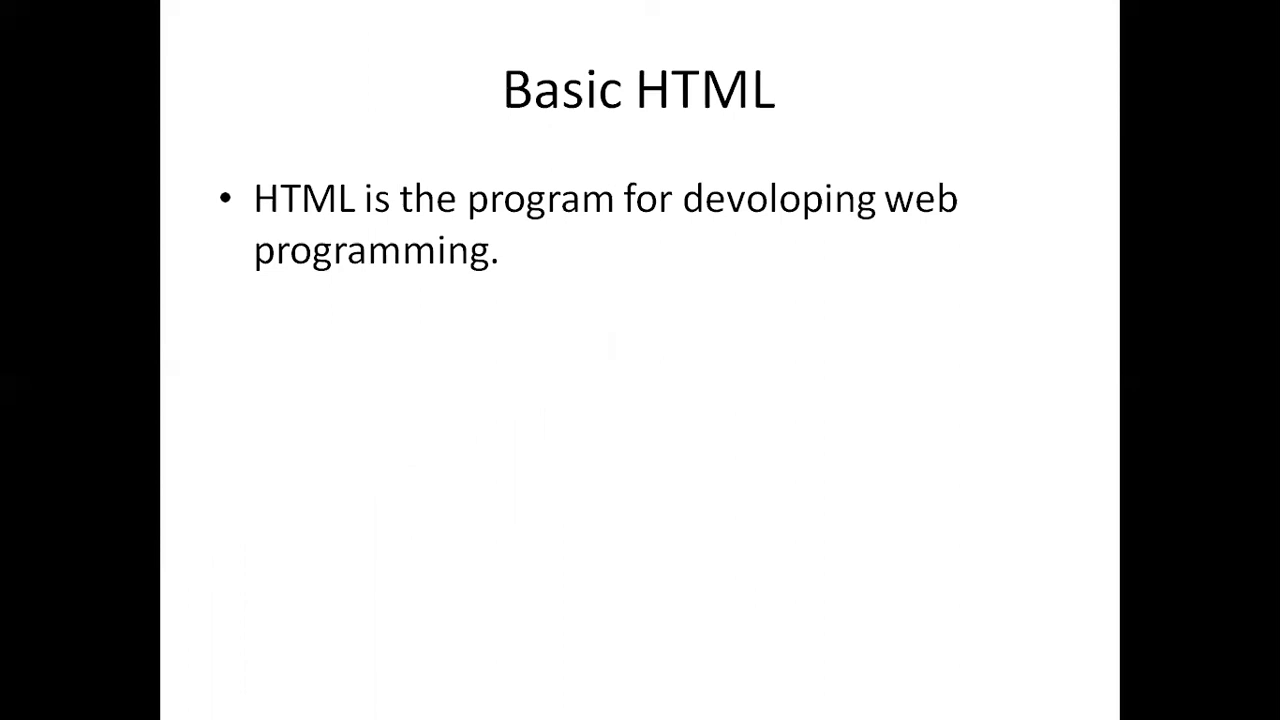
key("space")
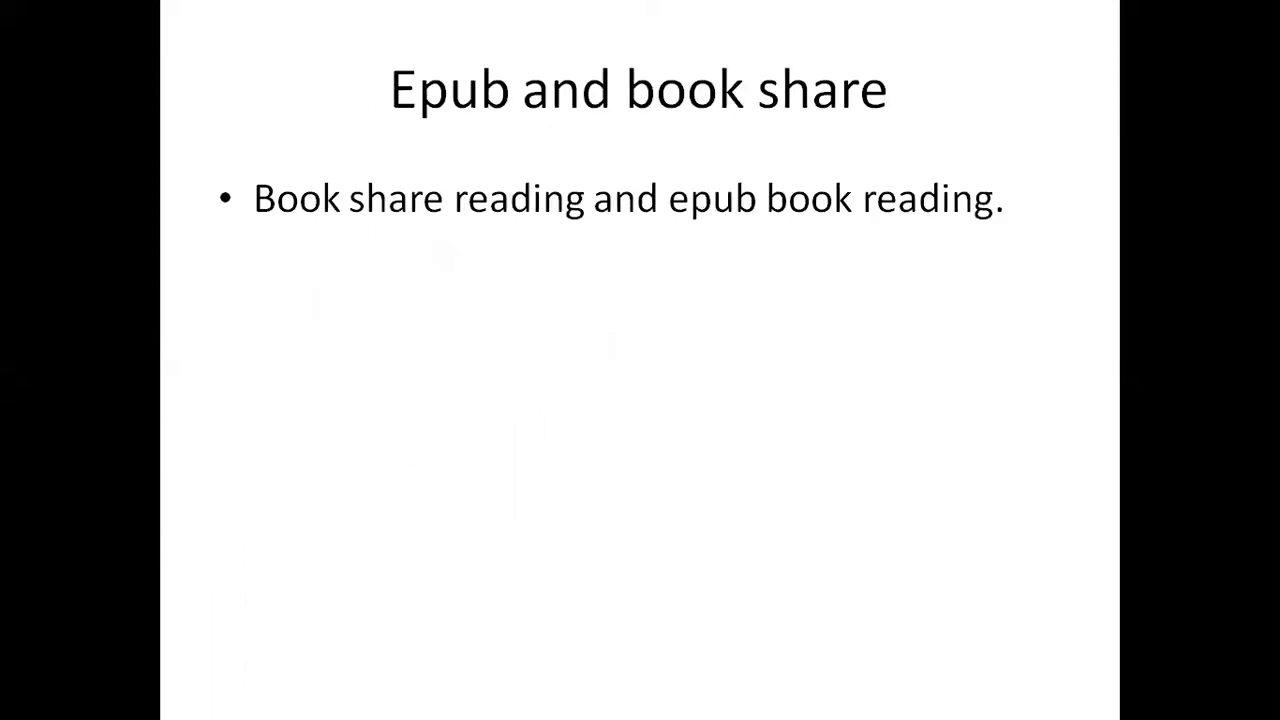
key("space")
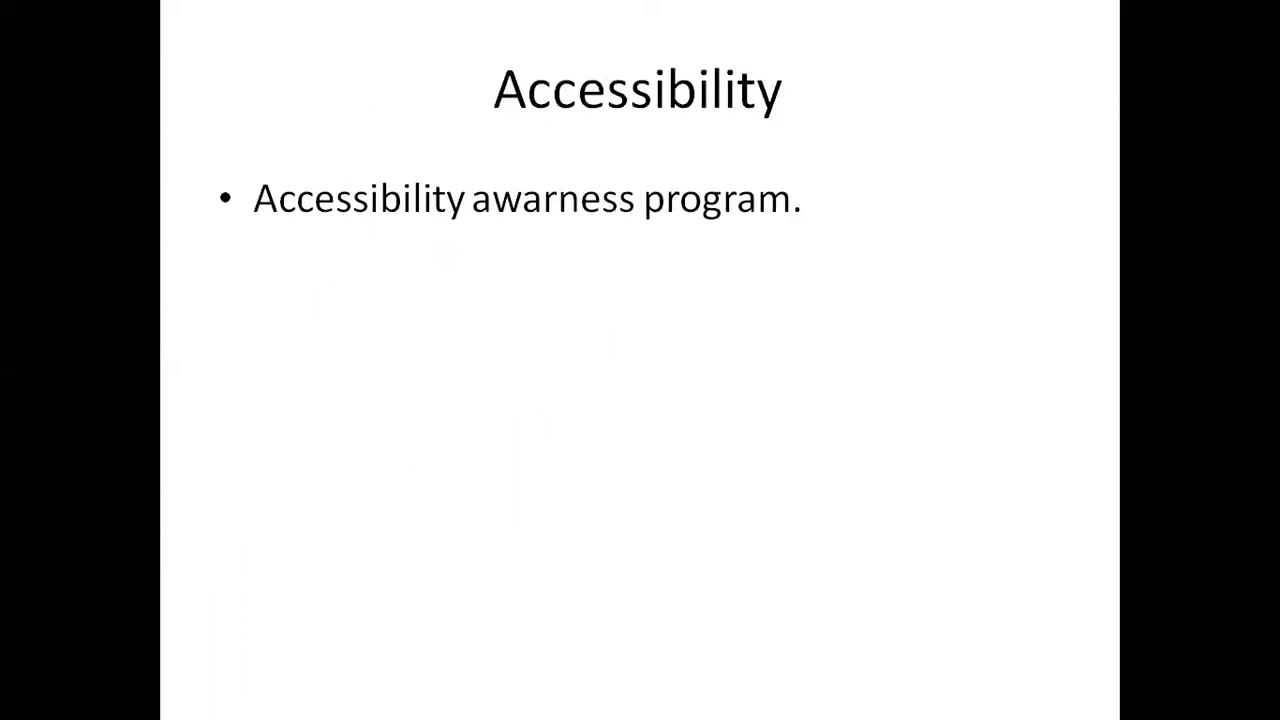
key("space")
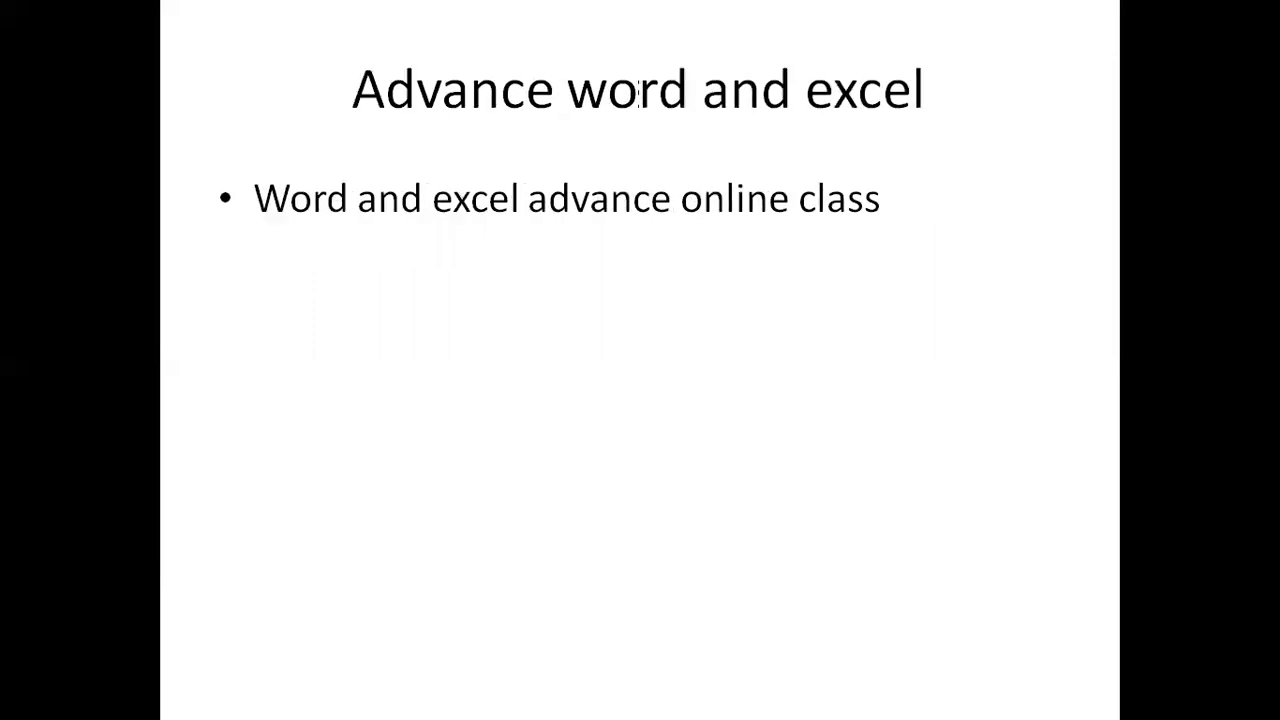
key("space")
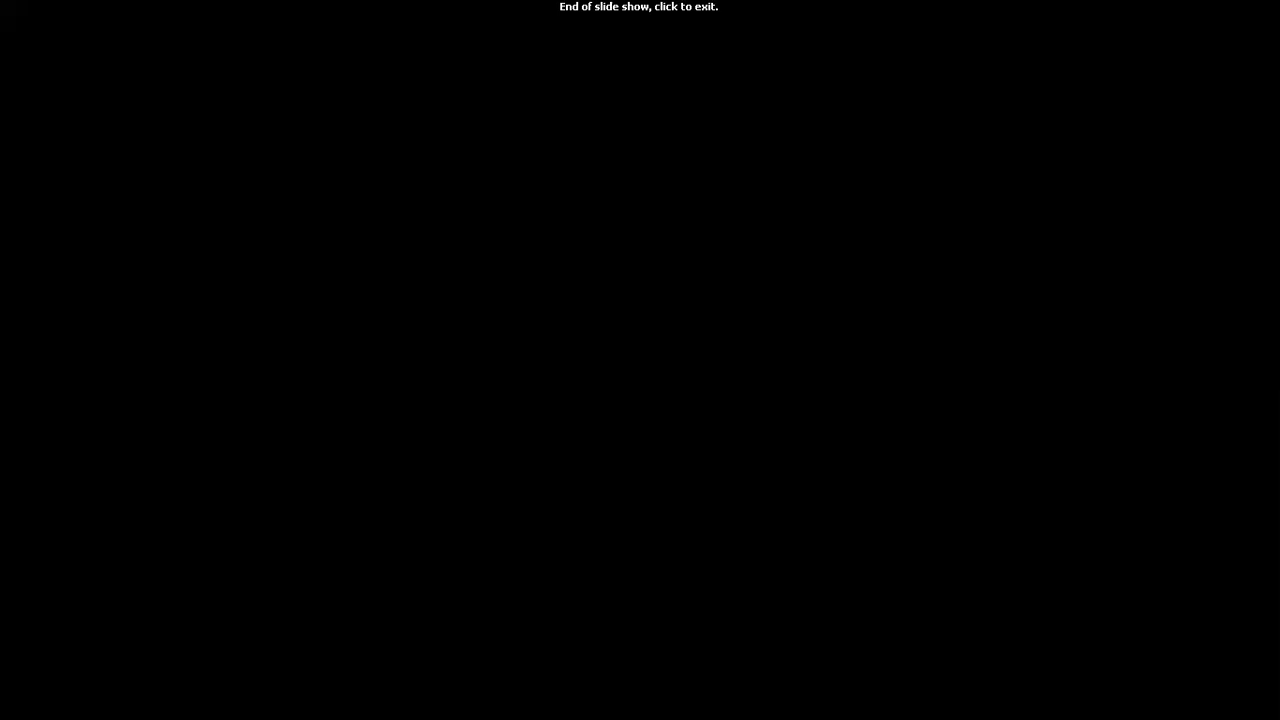
key("Left")
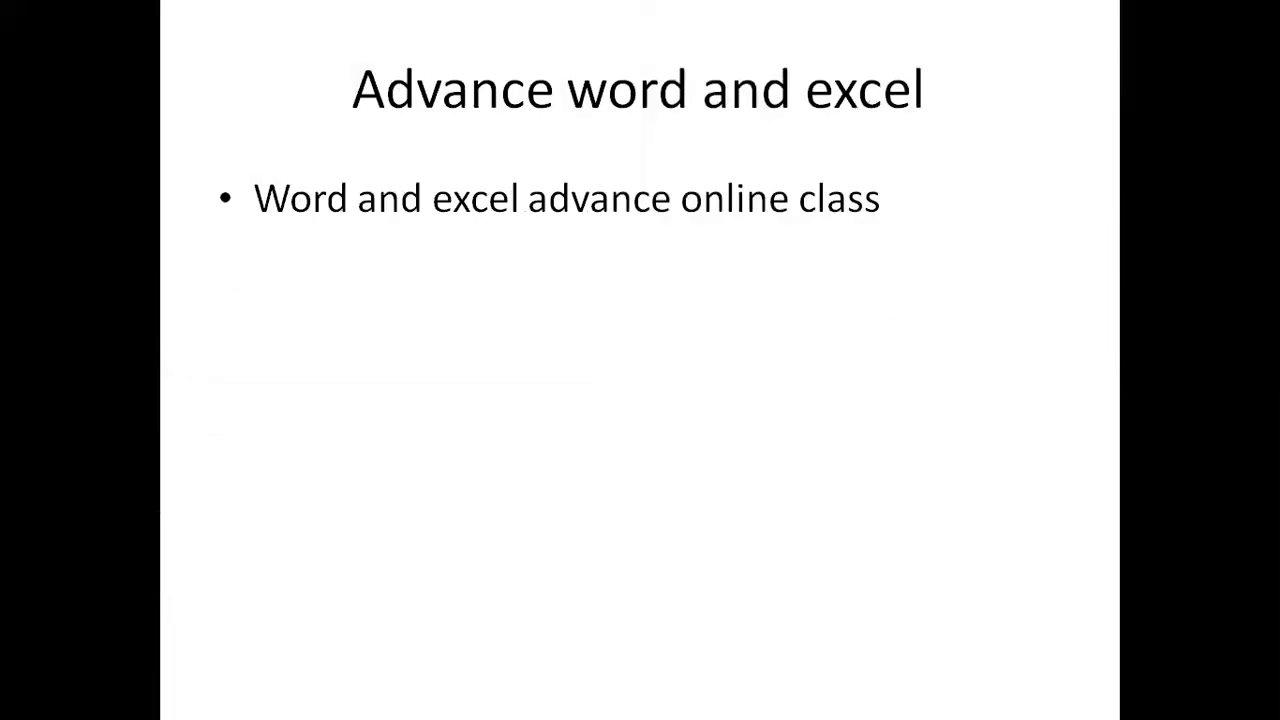
key("Escape")
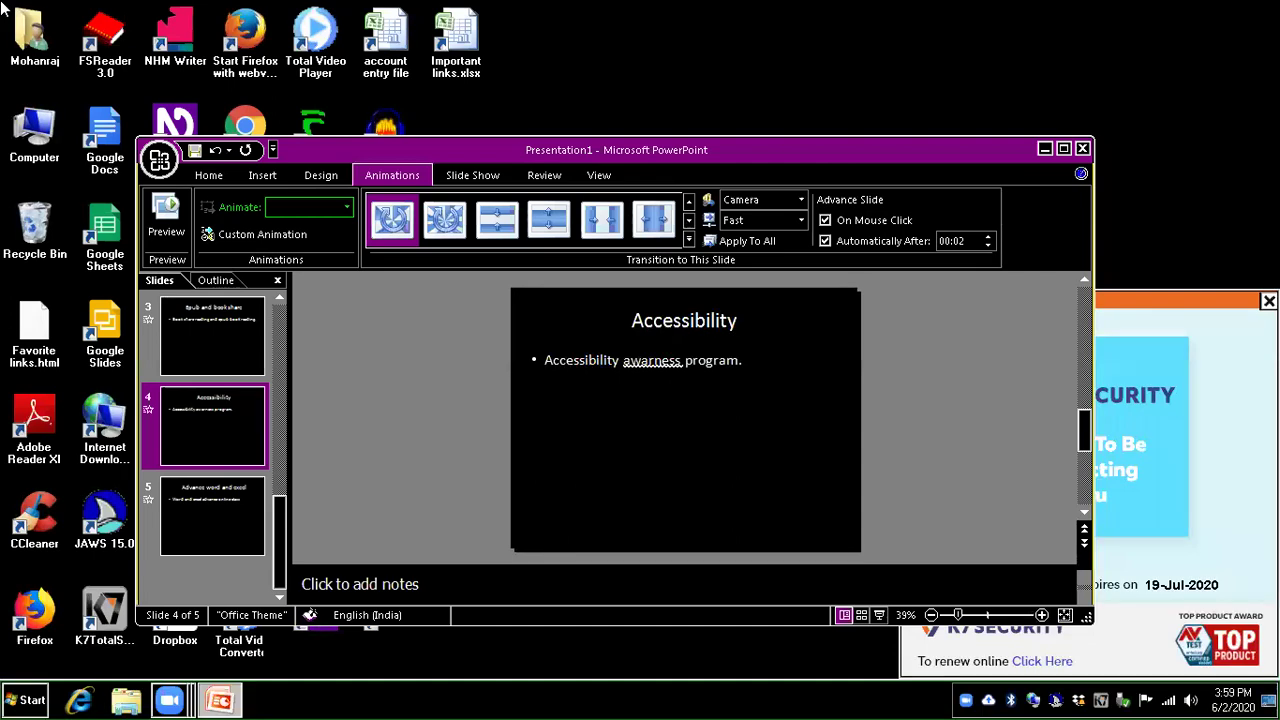
- Turn off the automatic advance for the title slide only, keeping its advance on mouse click
key("Up")
key("Up")
key("Up")
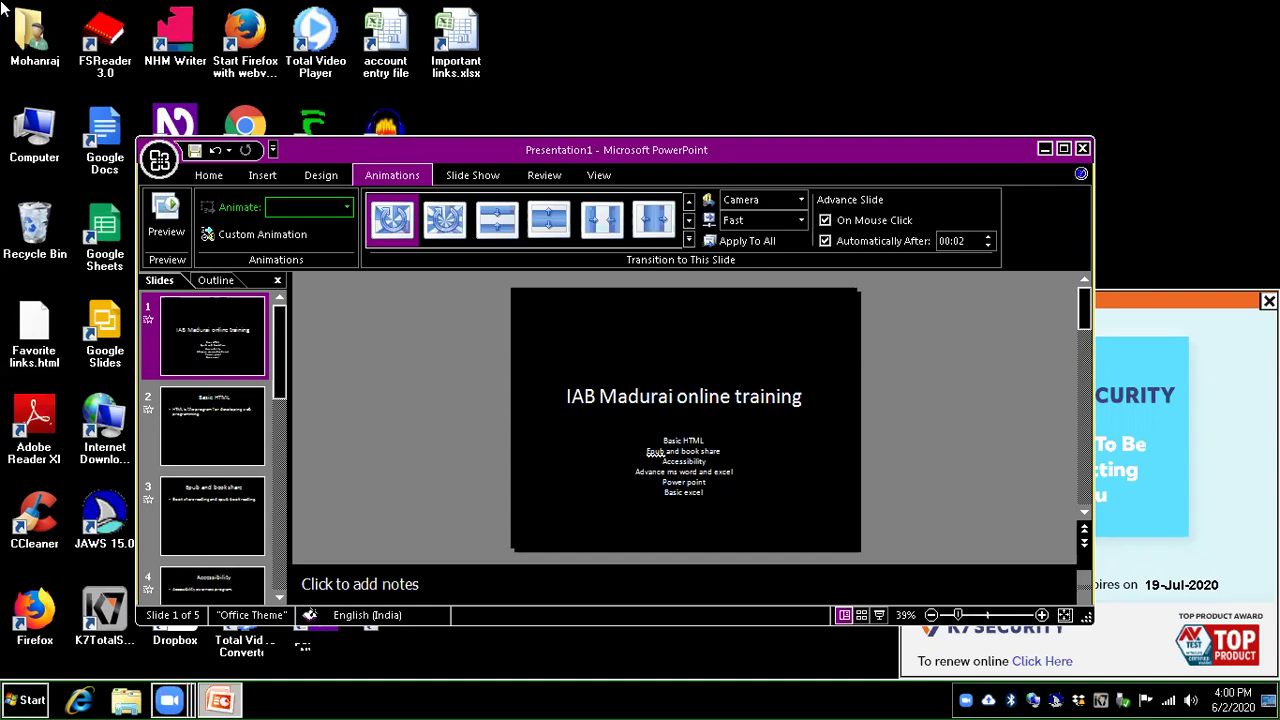
key("alt")
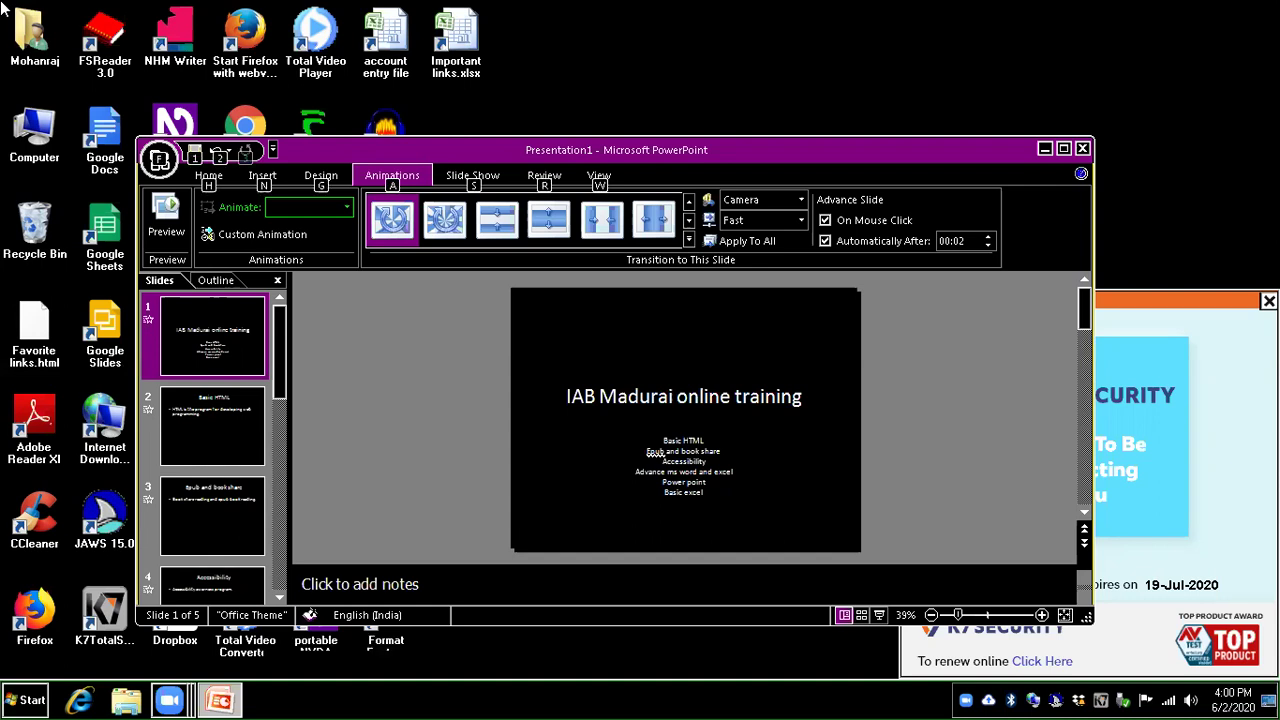
key("Tab")
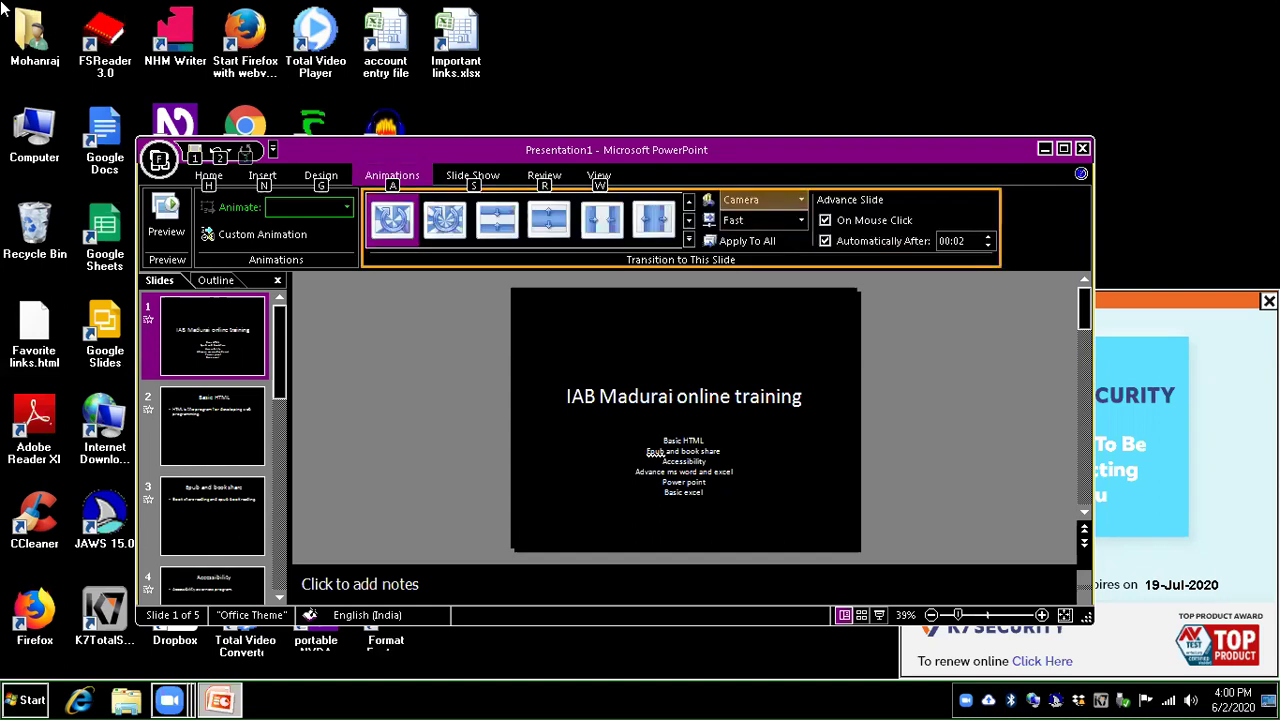
key("Tab")
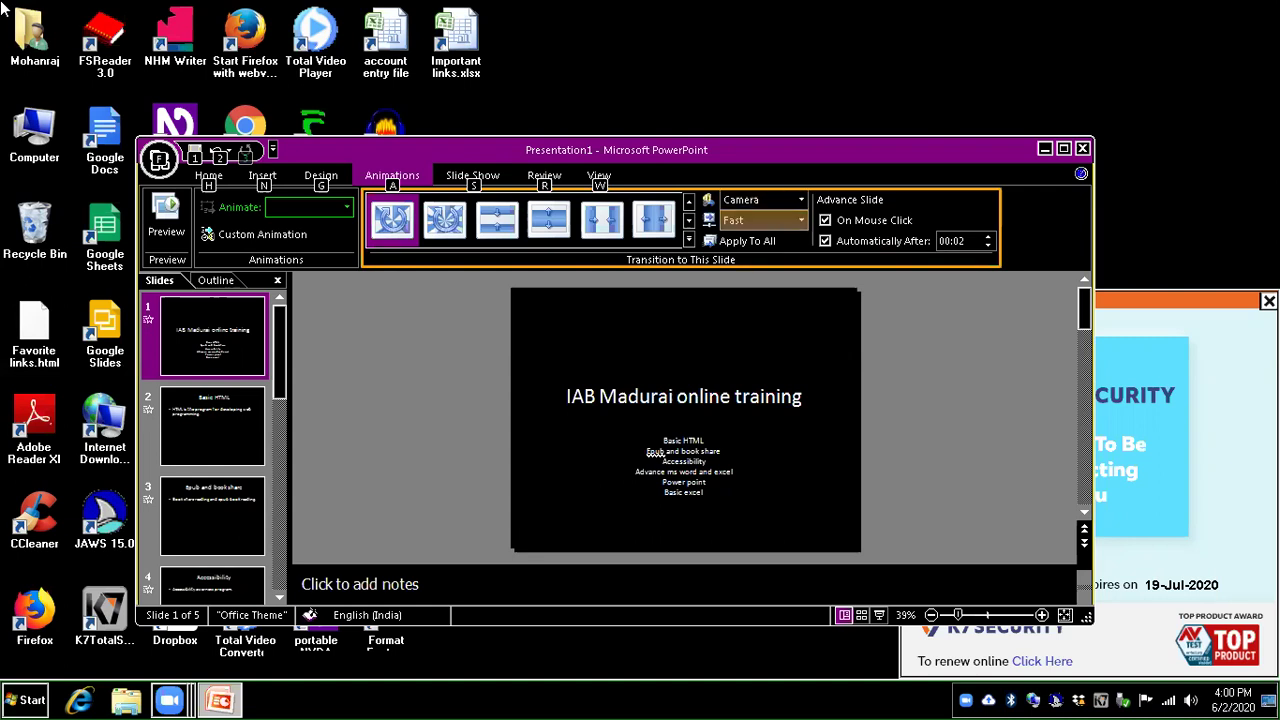
key("Escape")
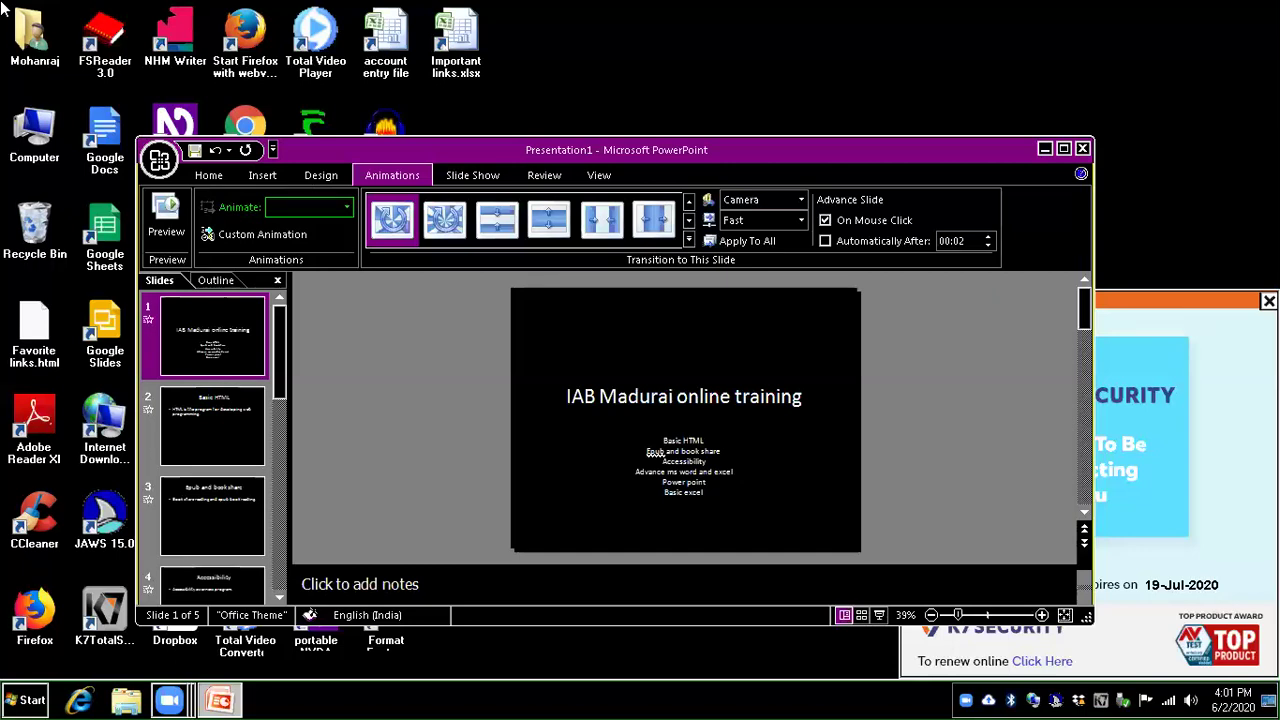
key("Down")
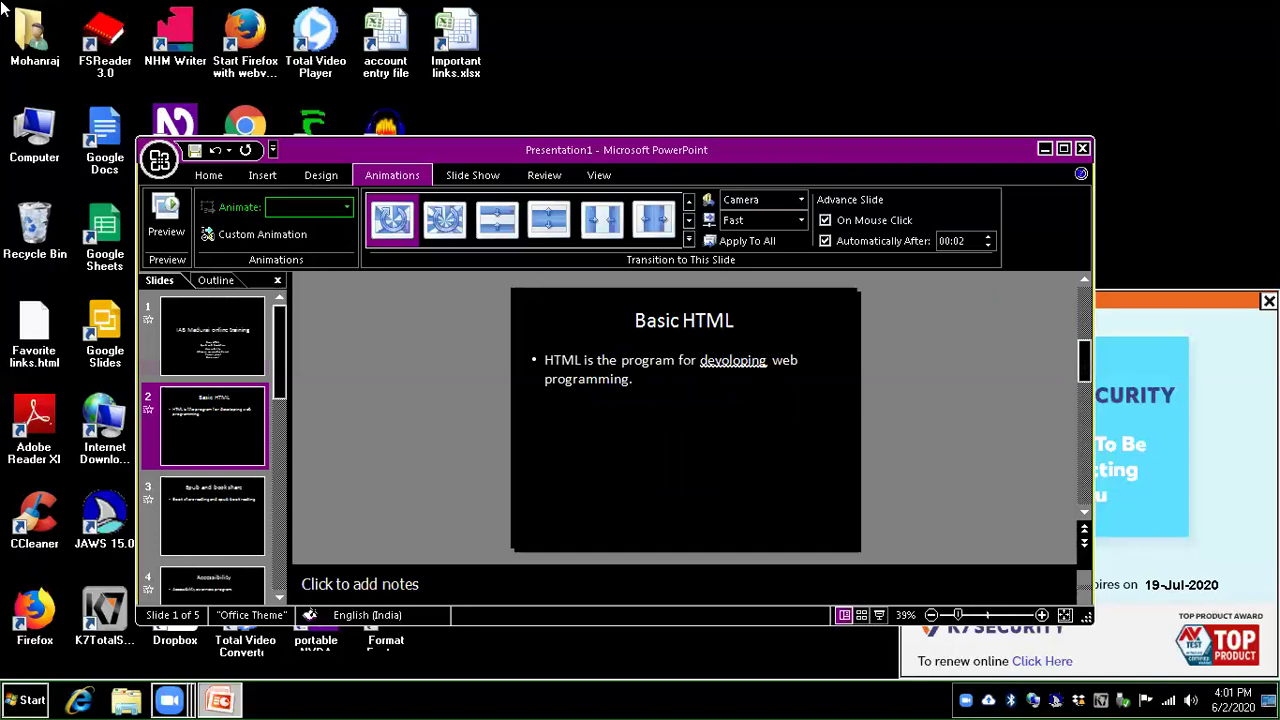
key("Up")
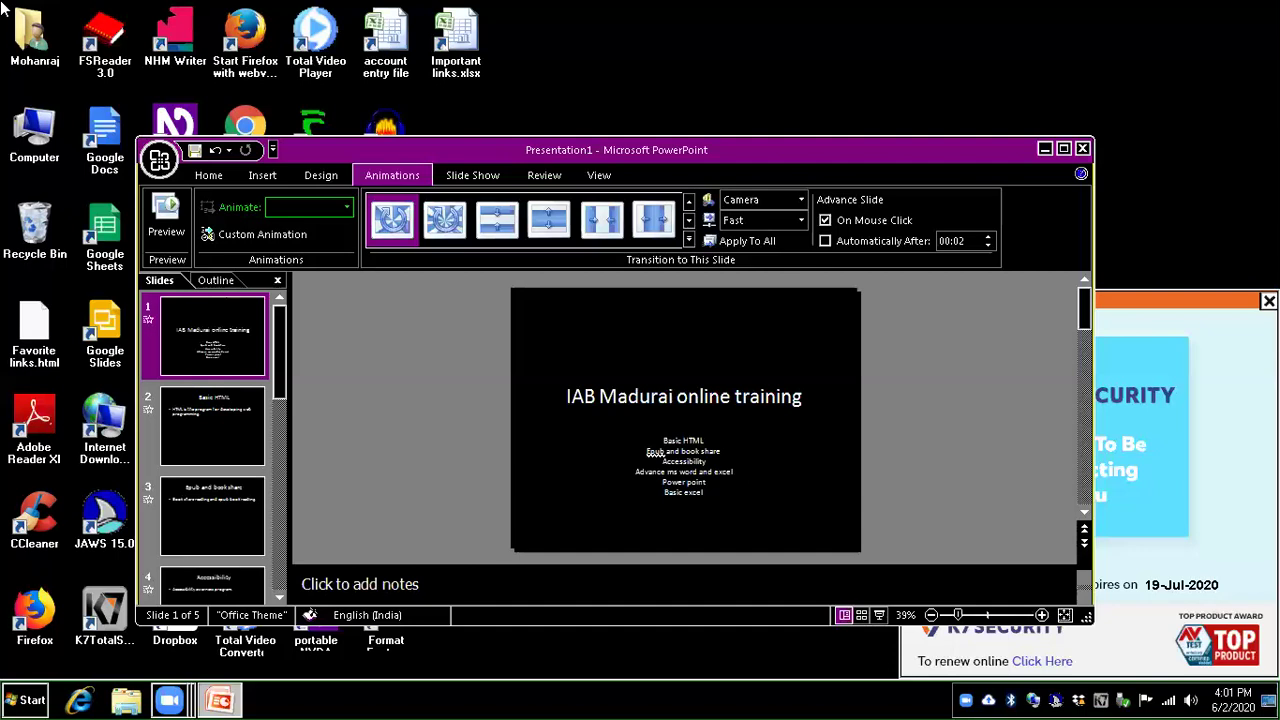
- Add a new slide after the "Advance word and excel" slide at the end of the presentation
key("Down")
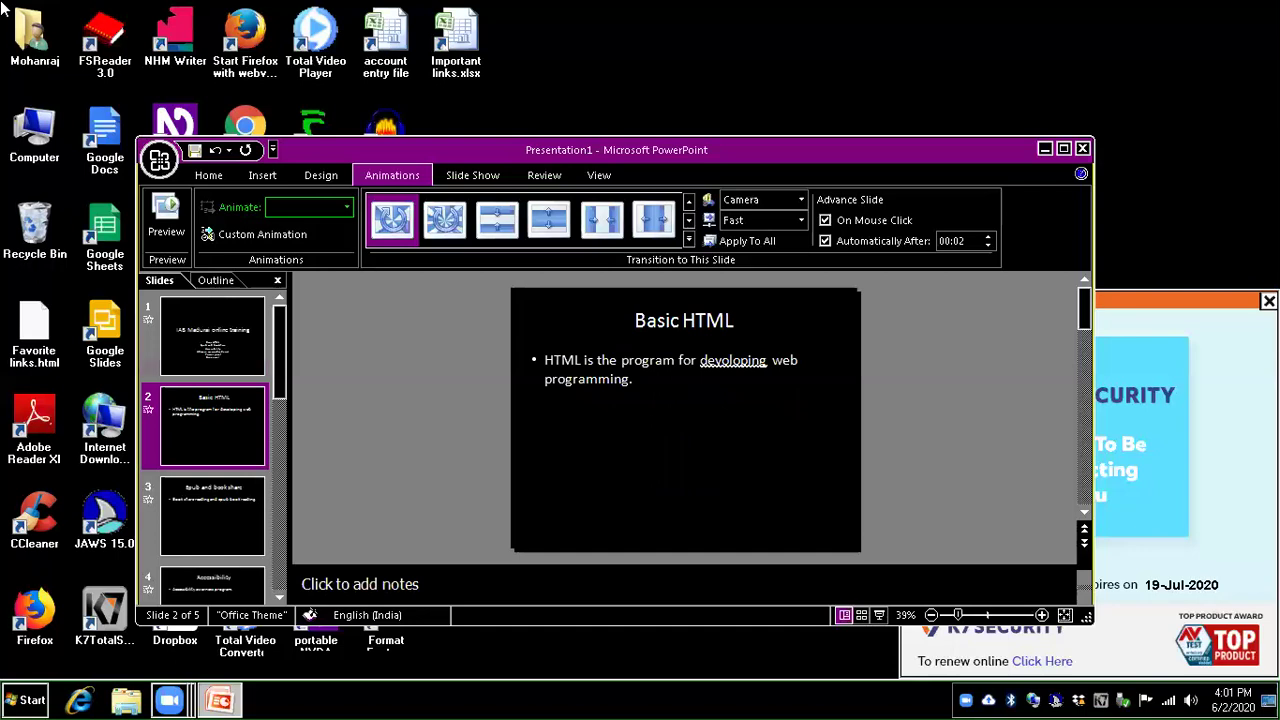
key("Down")
key("Down")
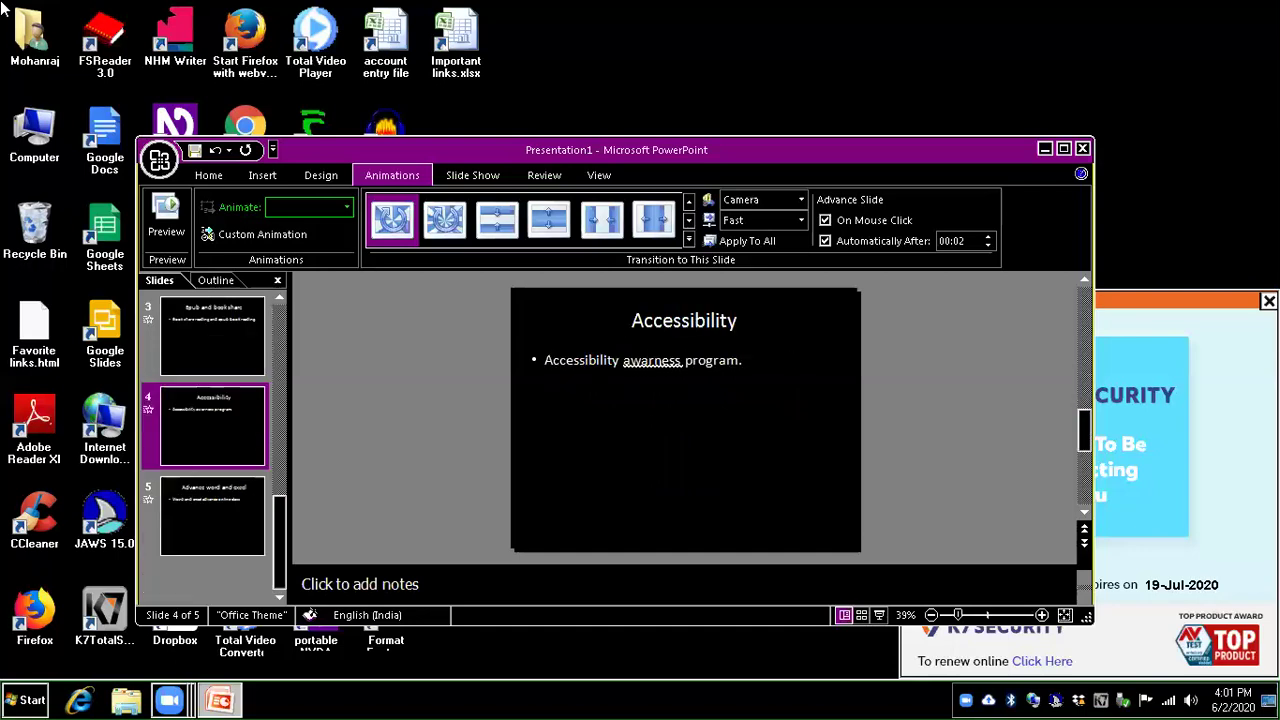
key("Down")
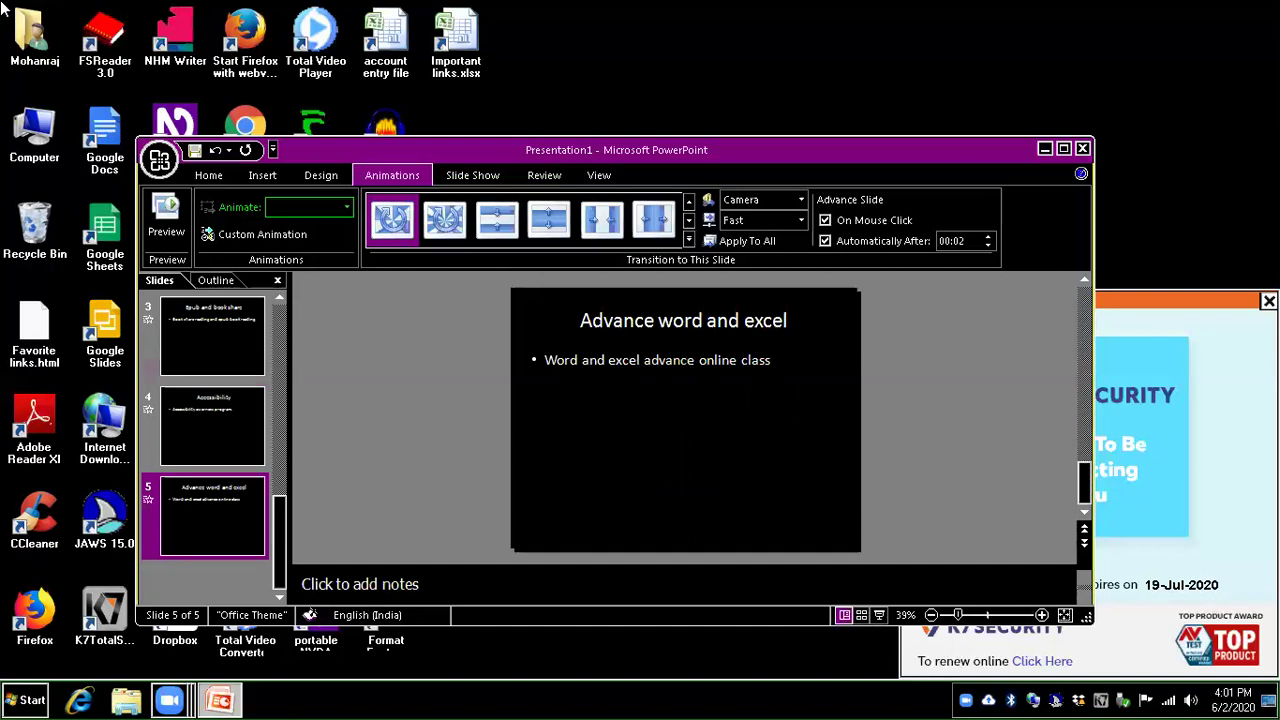
key("ctrl+m")
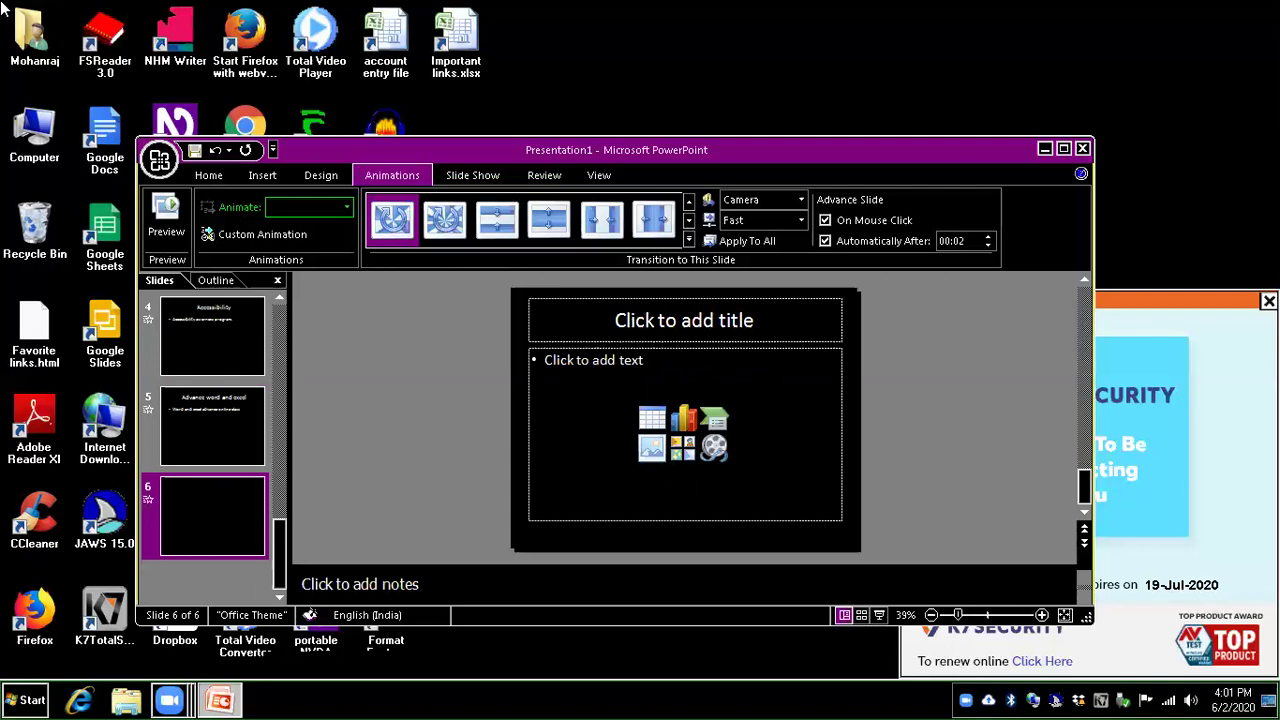
- Enter "Audio tamil story" as the title of the new slide
key("Tab")
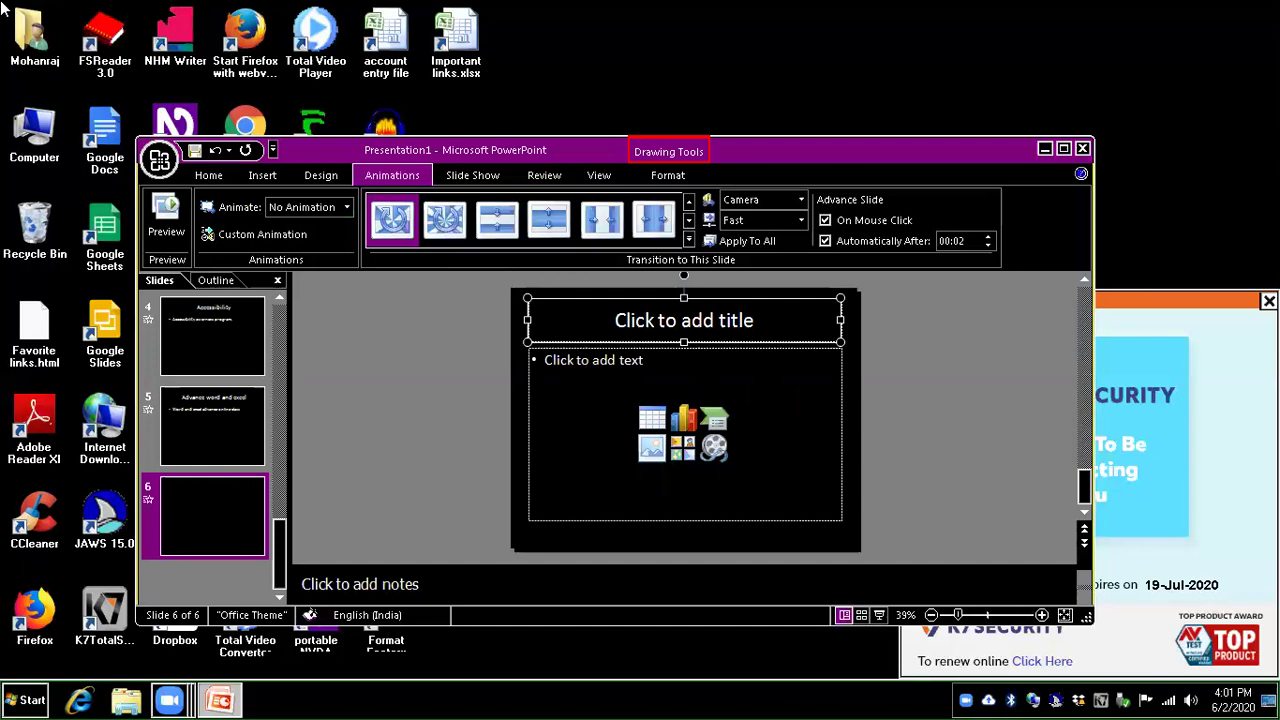
type("Audio tamil story")
key("ctrl+Left")
key("ctrl+Left")
key("ctrl+Right")
key("ctrl+Left")
key("ctrl+Left")
key("ctrl+Right")
key("ctrl+Right")
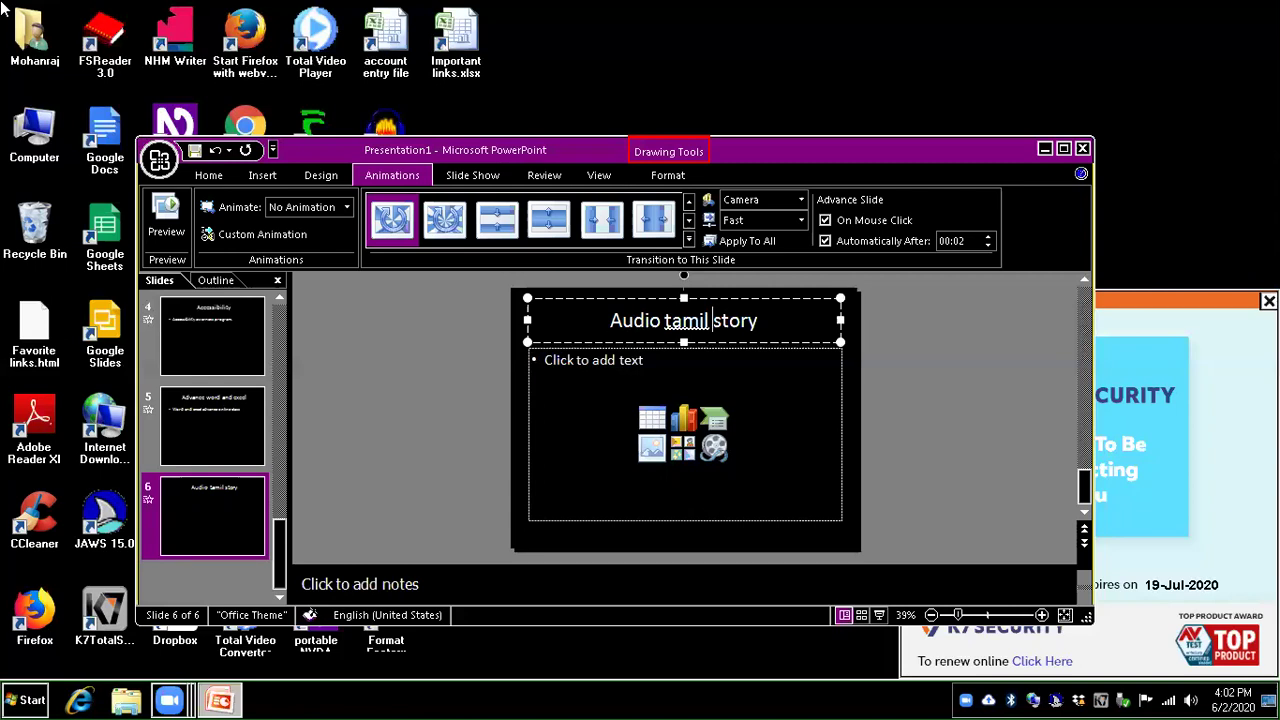
key("Escape")
- Select the content placeholder of the "Audio tamil story" slide and start inserting a sound from a file
key("Tab")
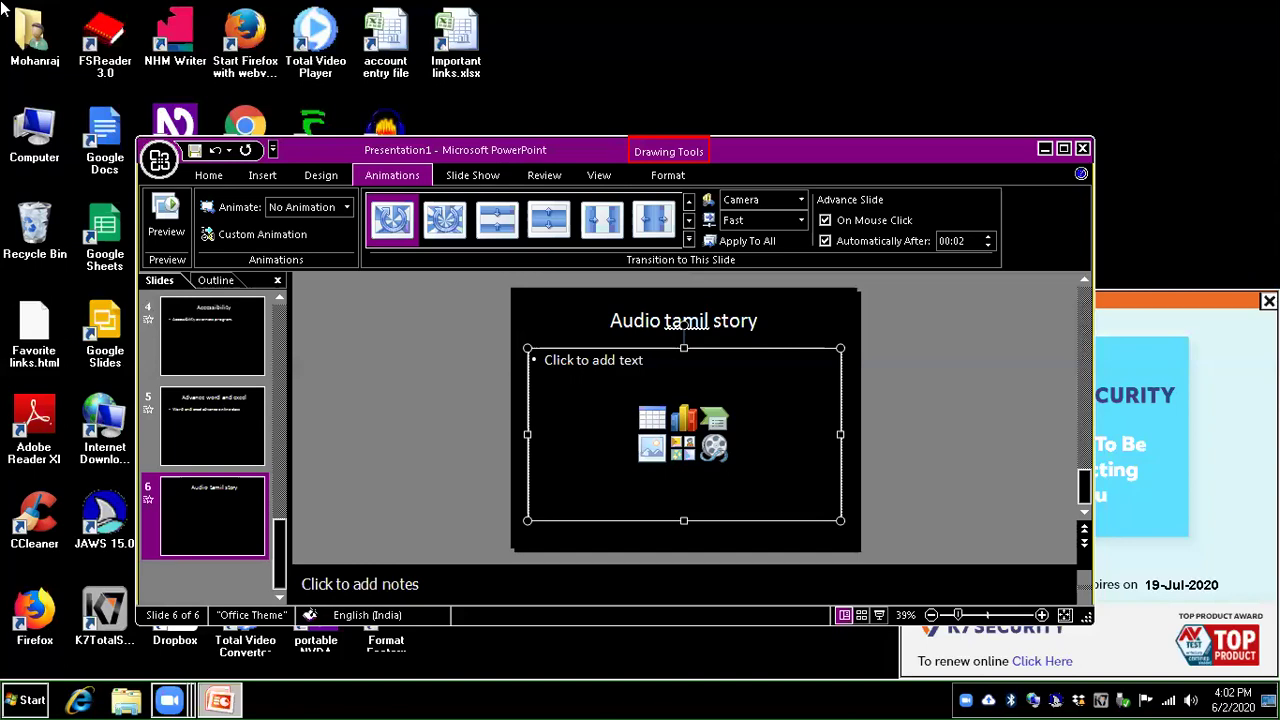
key("alt")
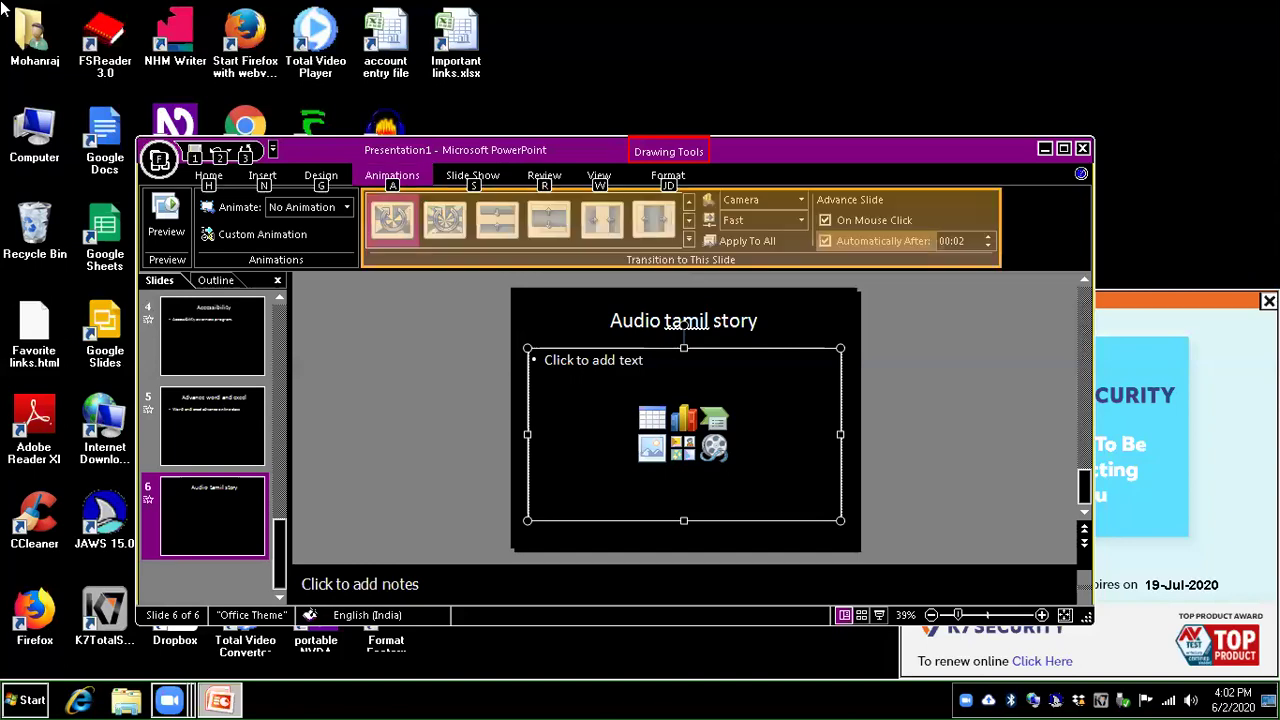
key("Left")
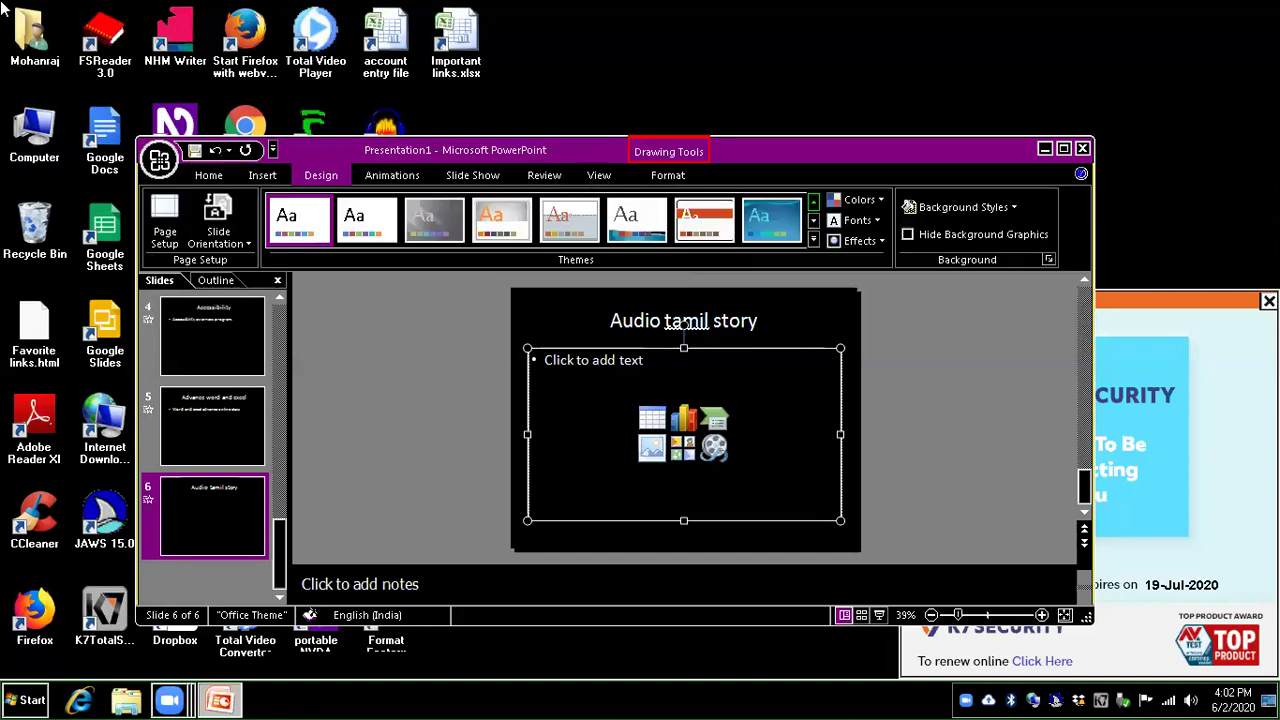
key("Left")
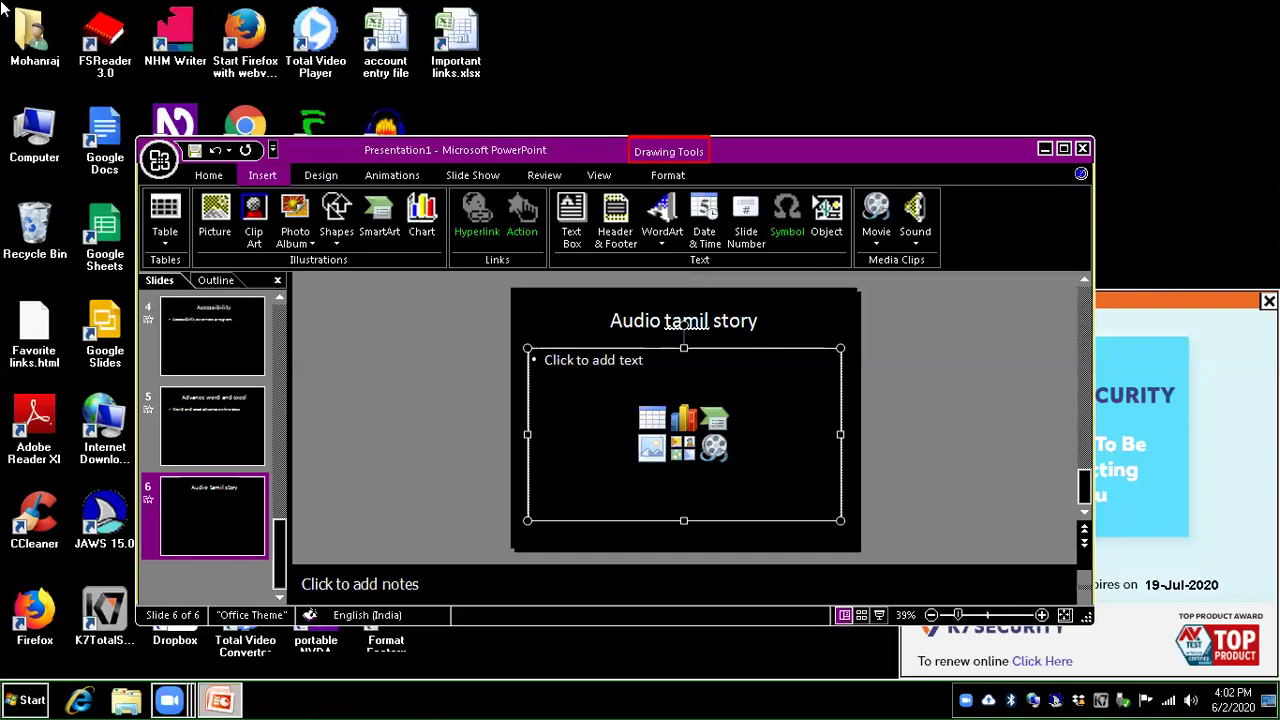
key("Down")
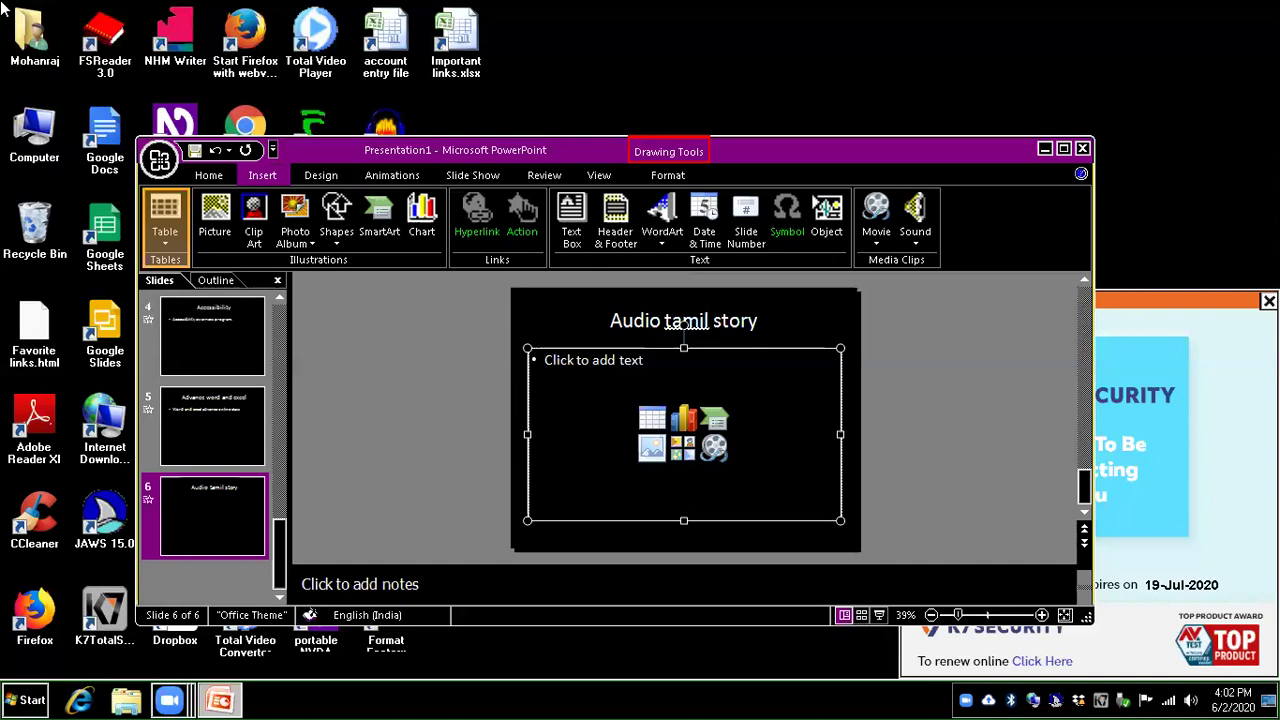
key("ctrl+Right")
key("ctrl+Right")
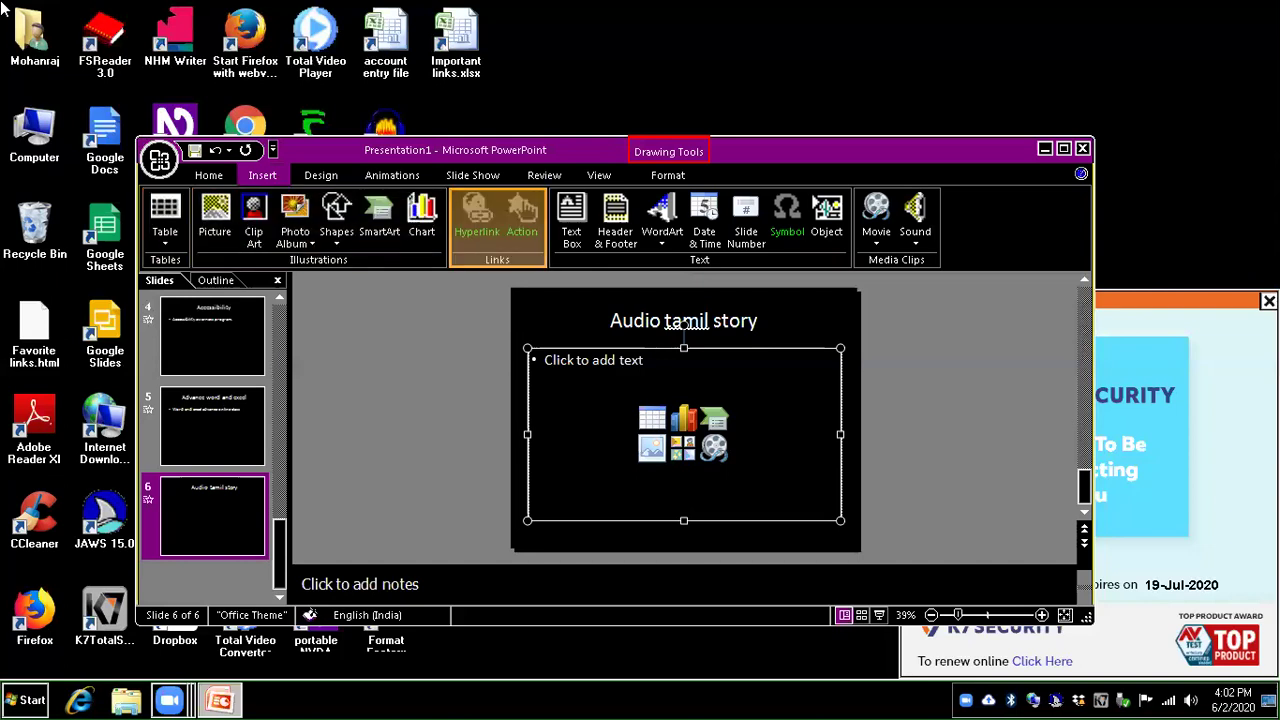
key("ctrl+Right")
key("ctrl+Right")
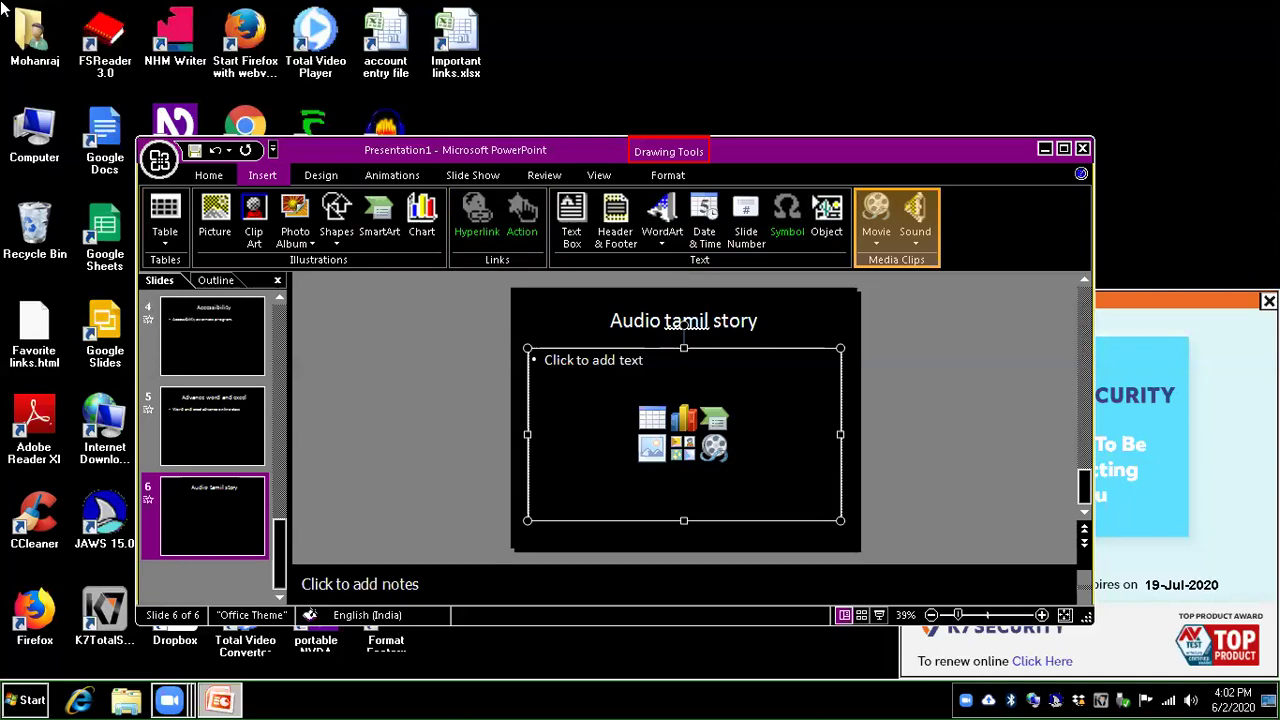
key("Tab")
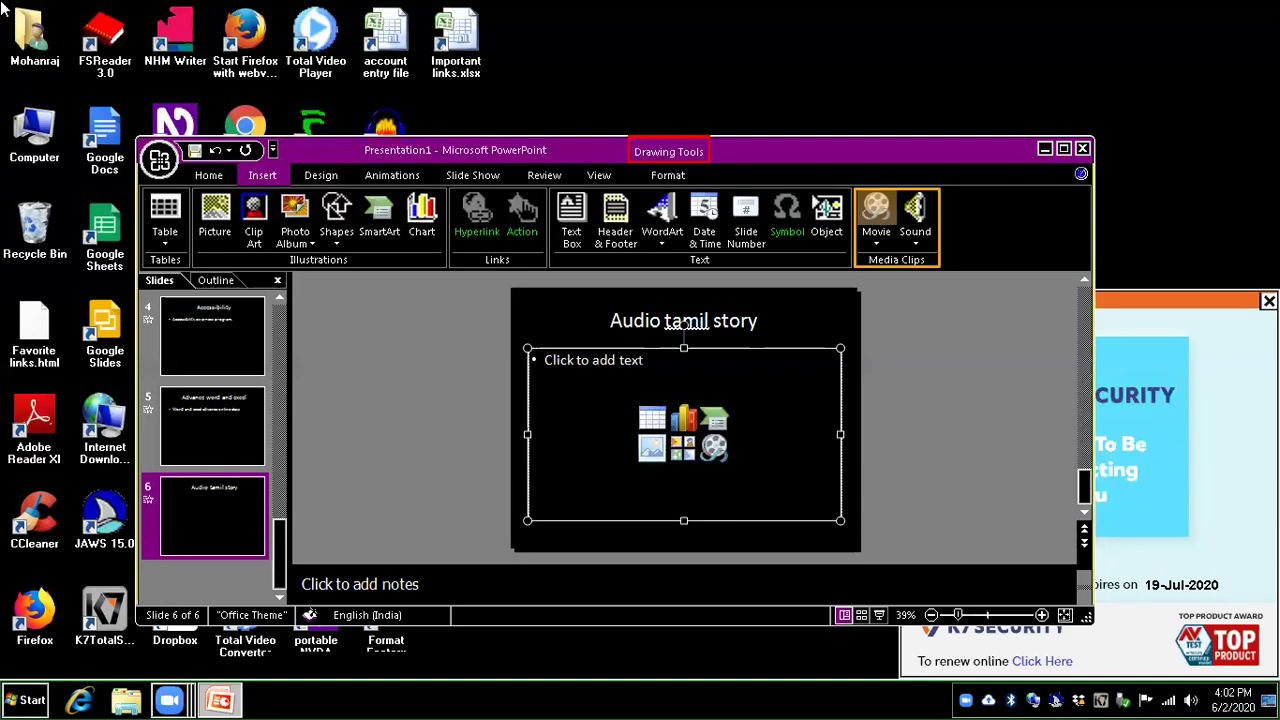
key("Tab")
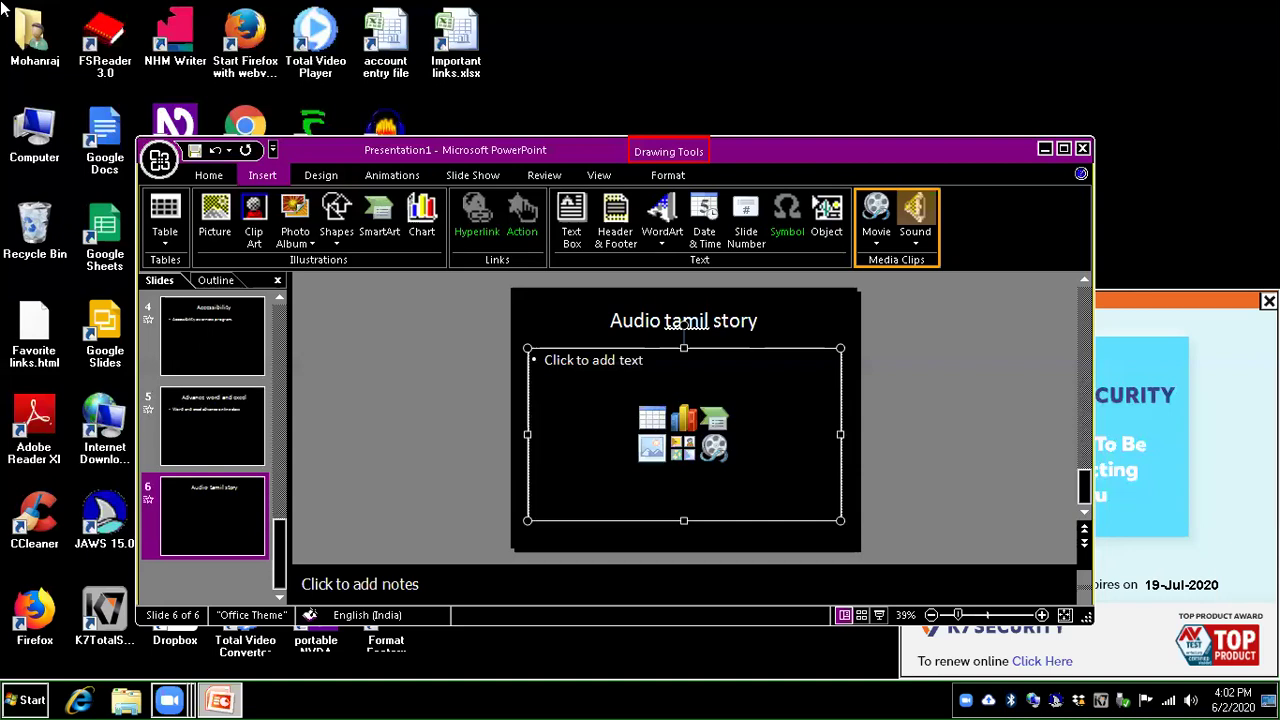
key("Down")
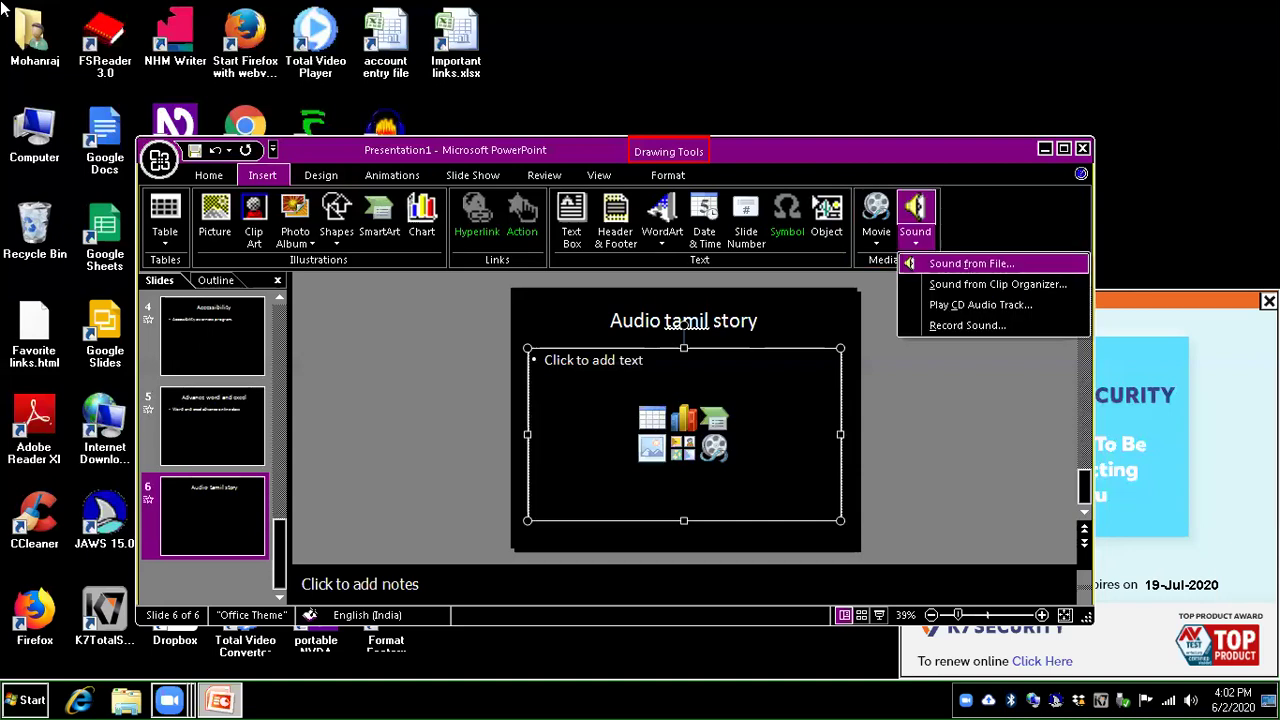
key("Down")
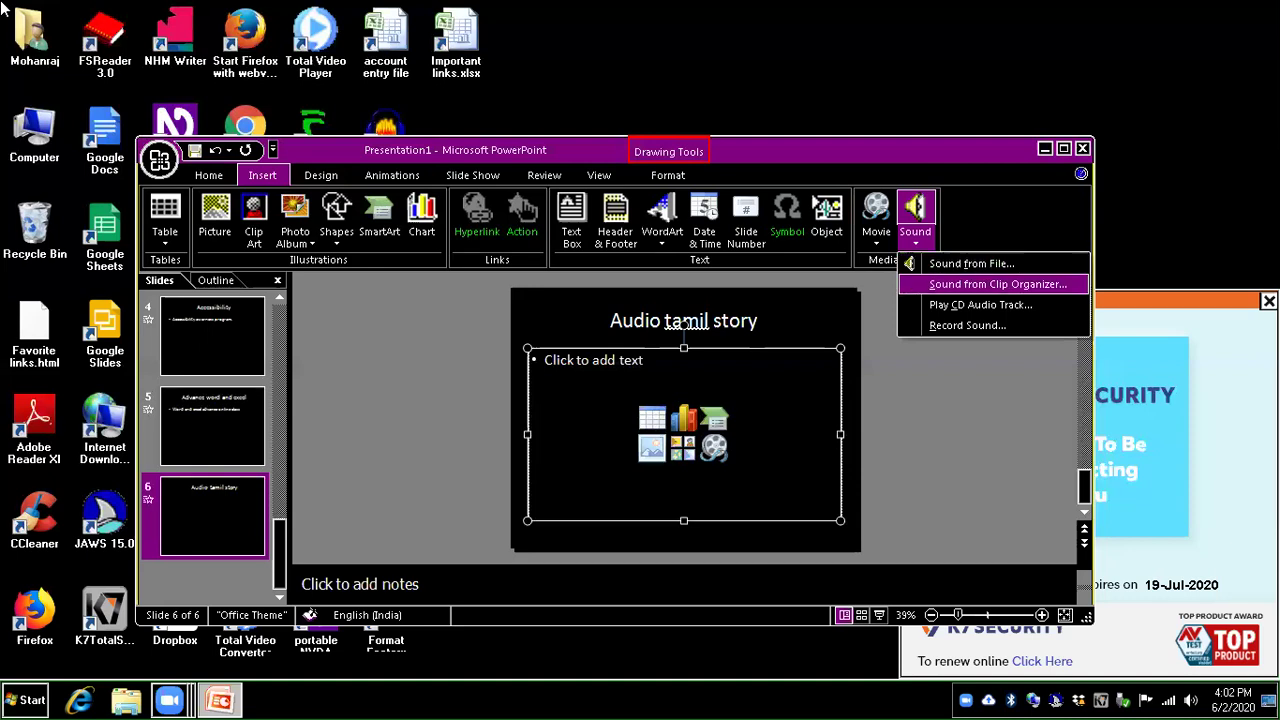
key("Up")
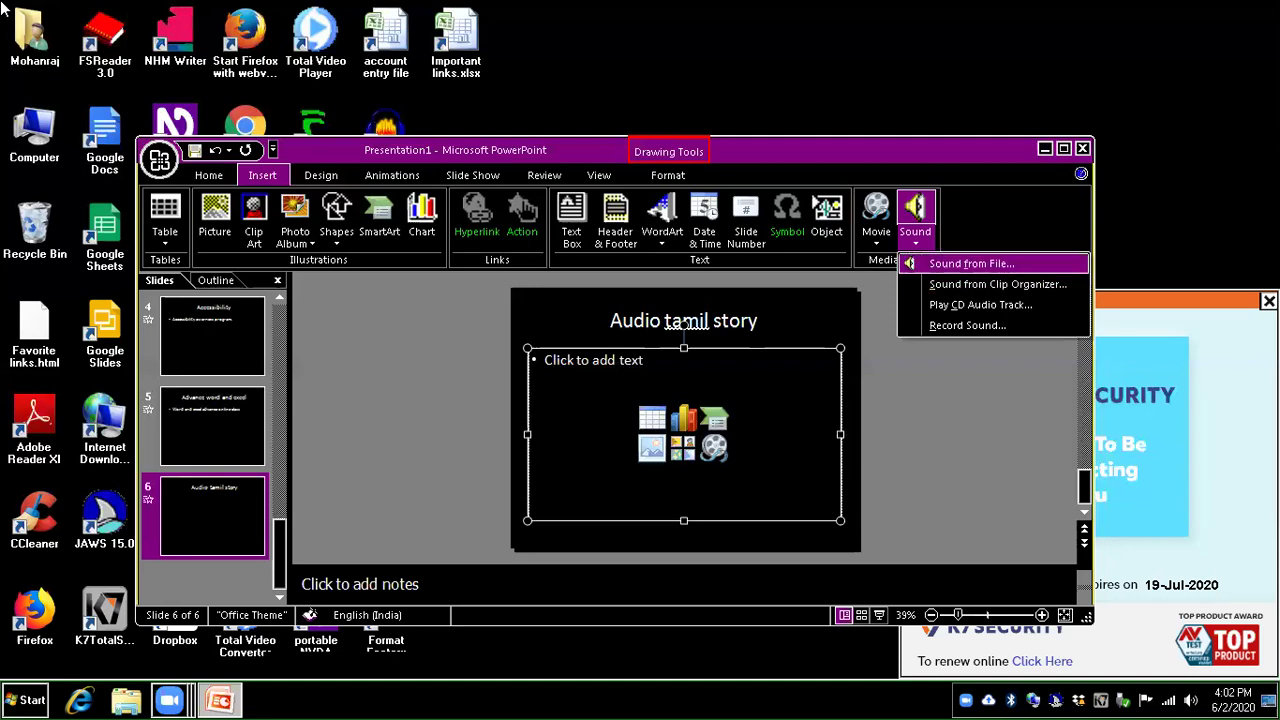
key("Return")
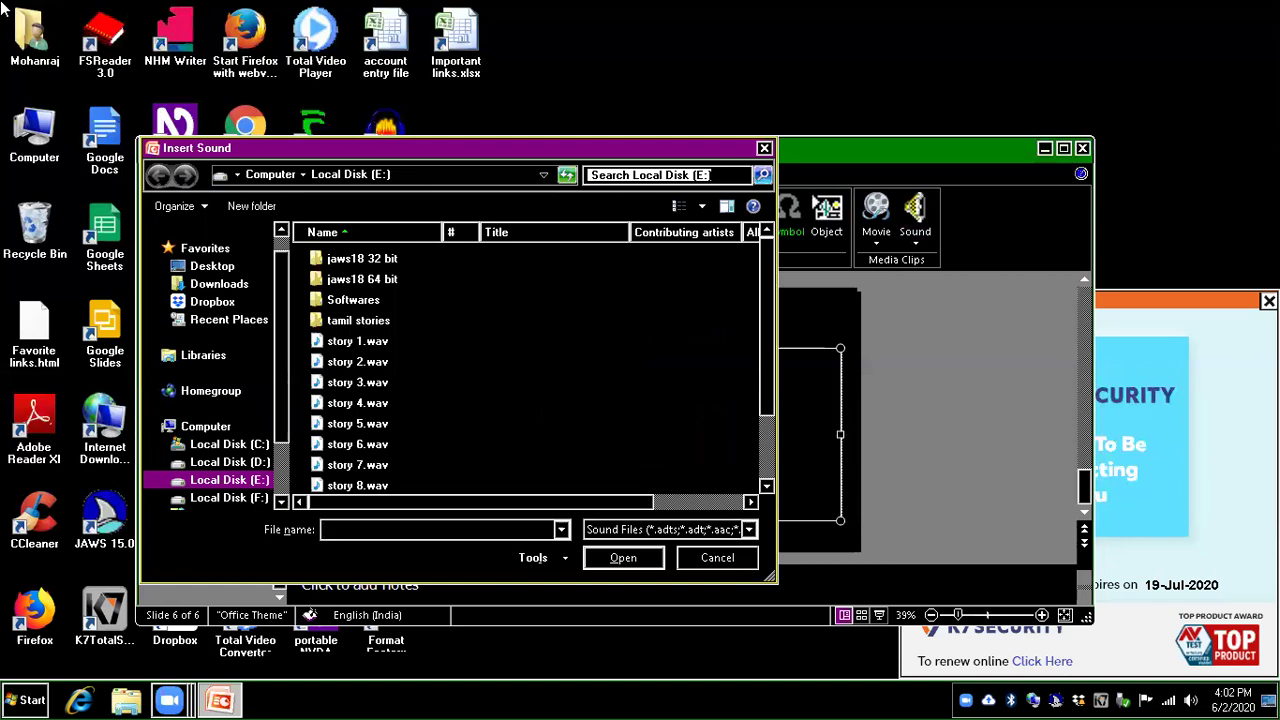
- Insert the sound file story.wav from Local Disk (E:) into the "Audio tamil story" slide
type("e:")
key("shift+Tab")
key("Tab")
key("End")
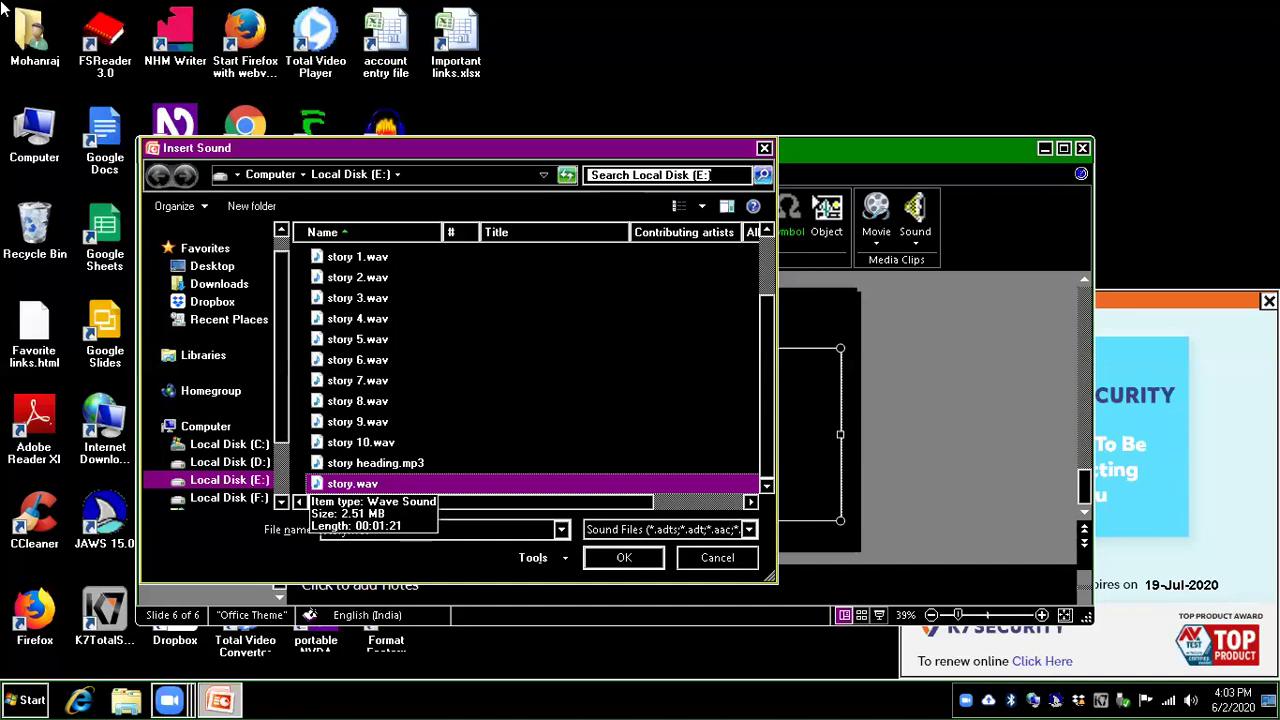
key("Return")
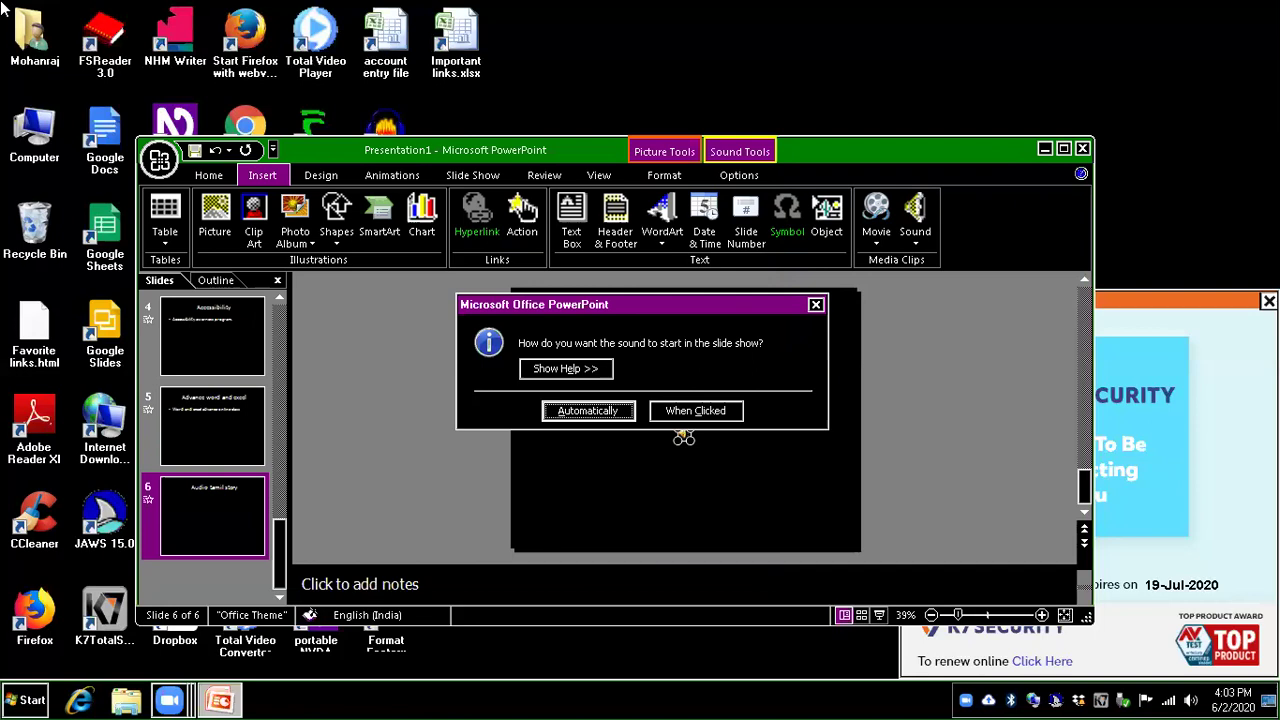
- Set the inserted sound to start automatically in the slide show
key("Tab")
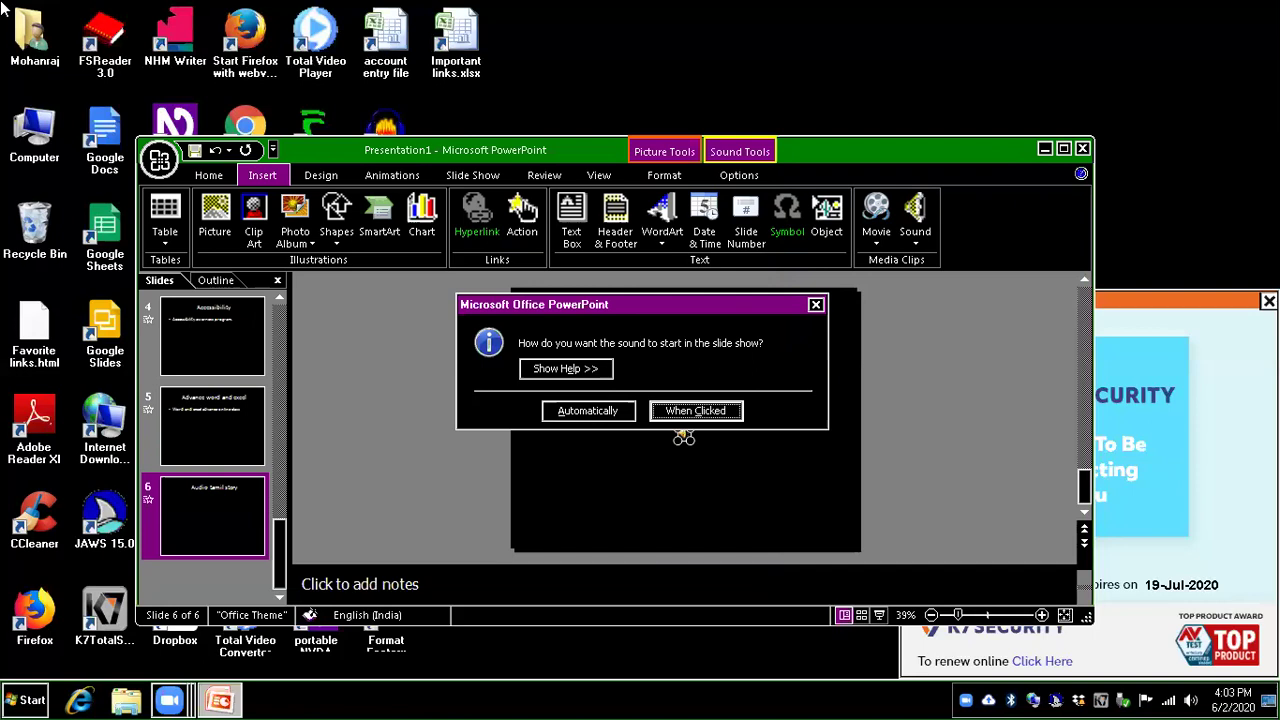
key("shift+Tab")
key("Return")
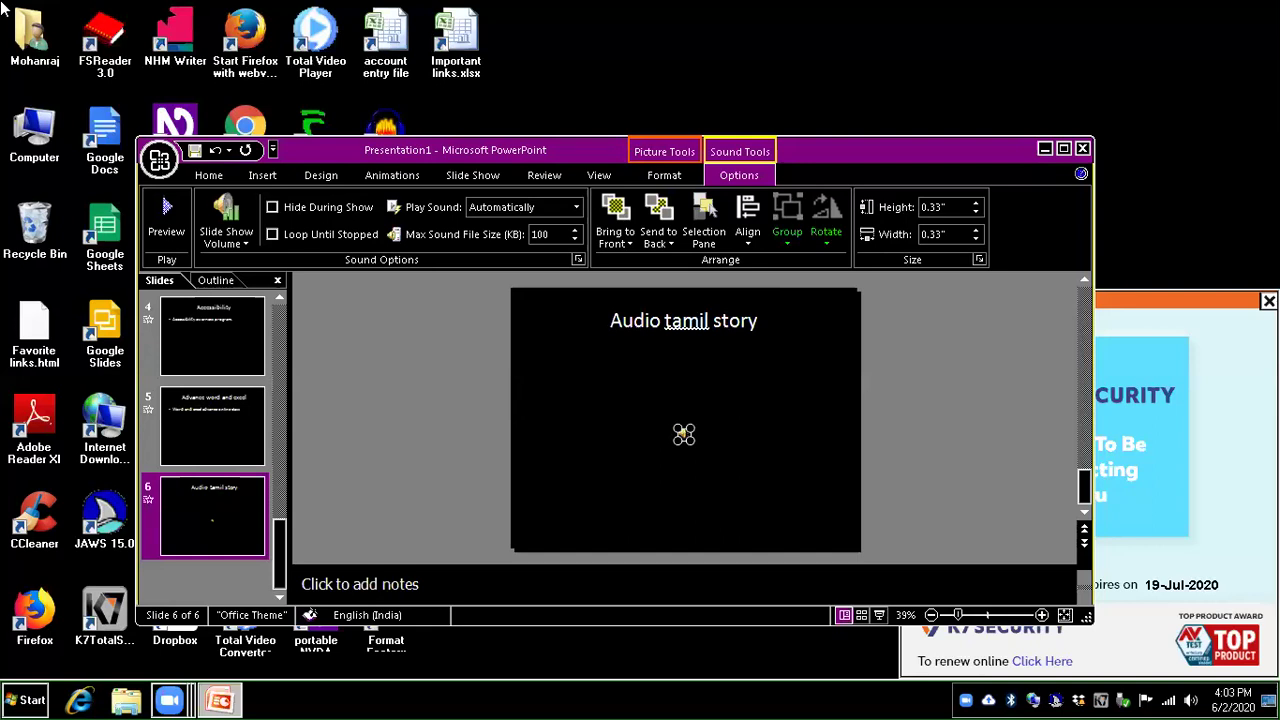
key("Up")
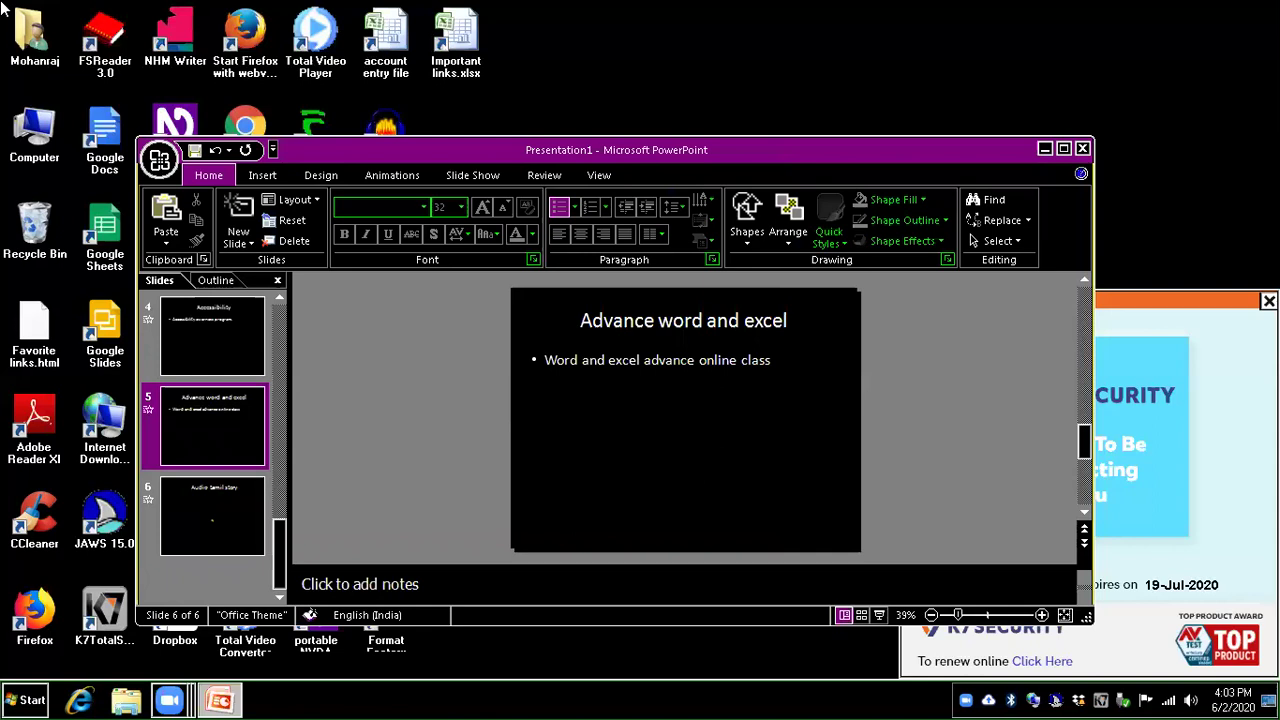
key("Up")
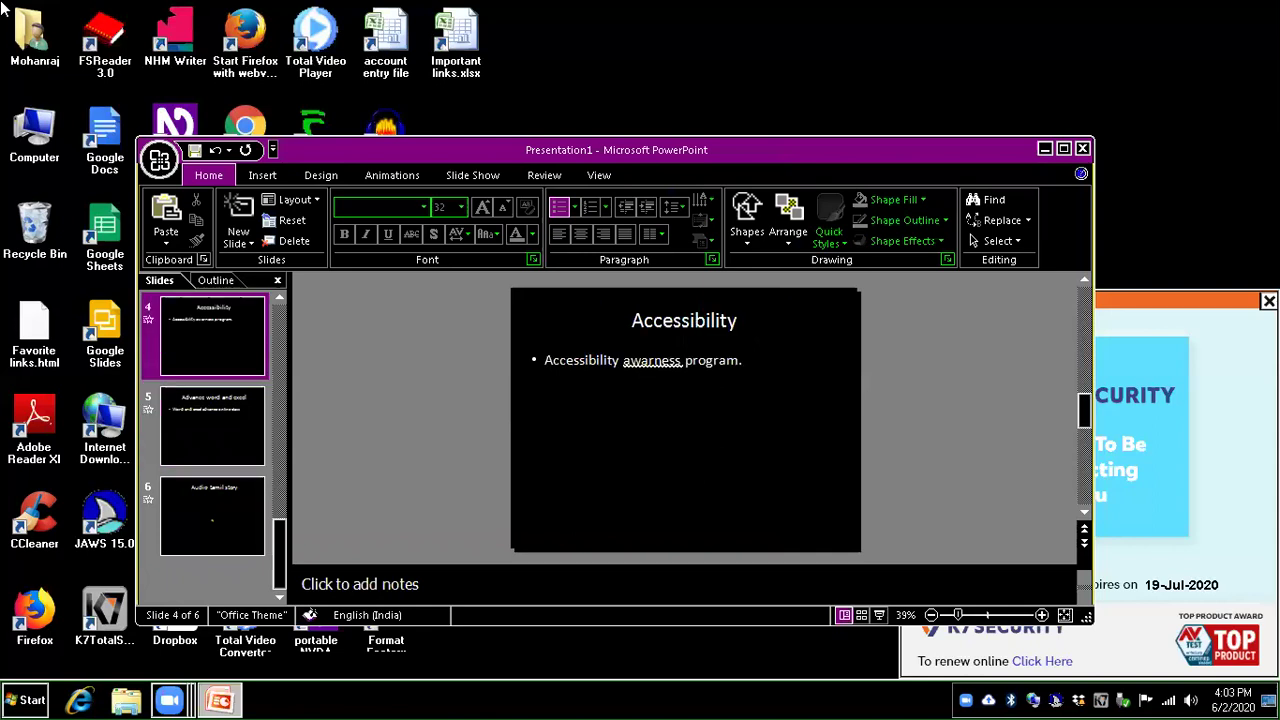
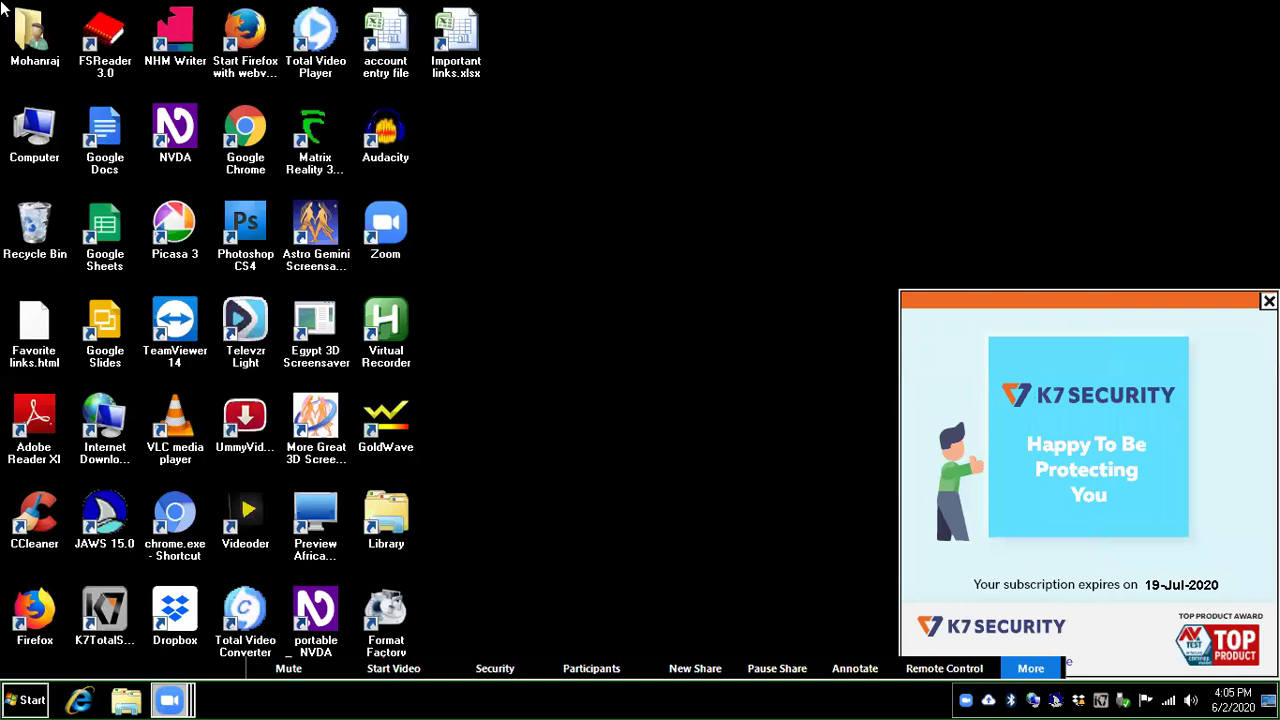
- Search the installed programs for "power" and launch Microsoft Office PowerPoint 2007 with a blank presentation
key("alt+Tab")
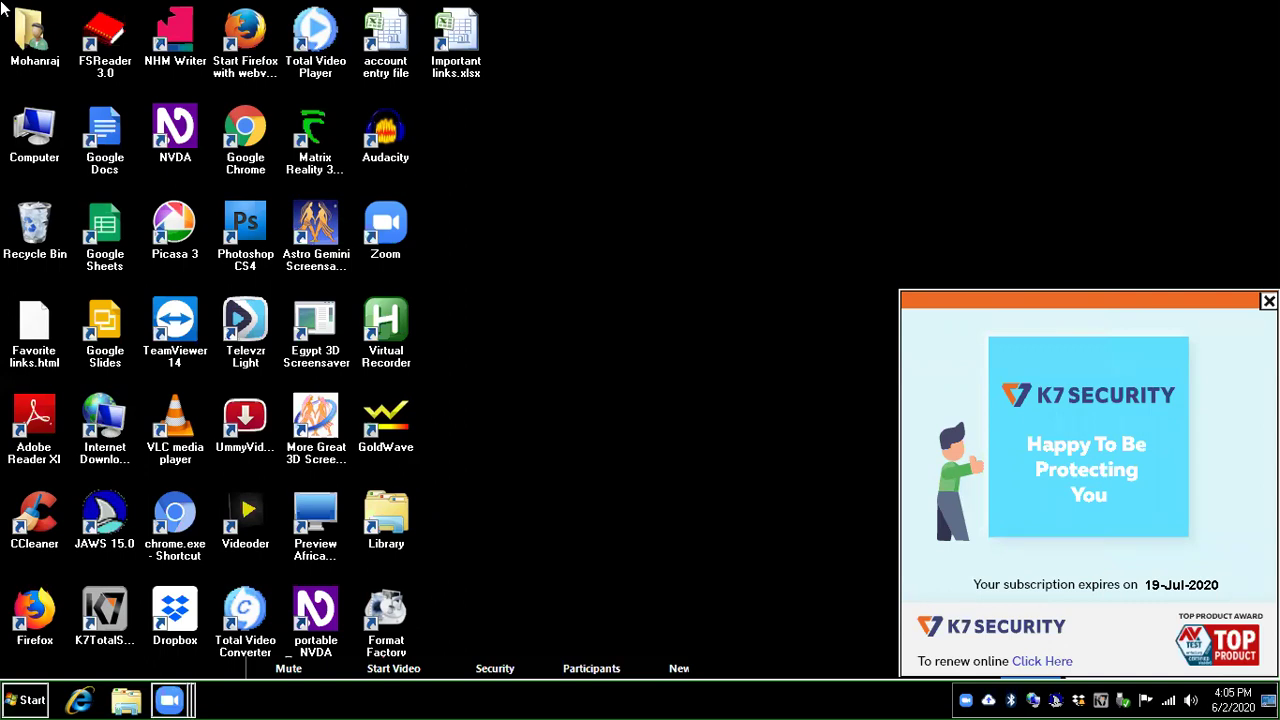
key("Down")
key("super")
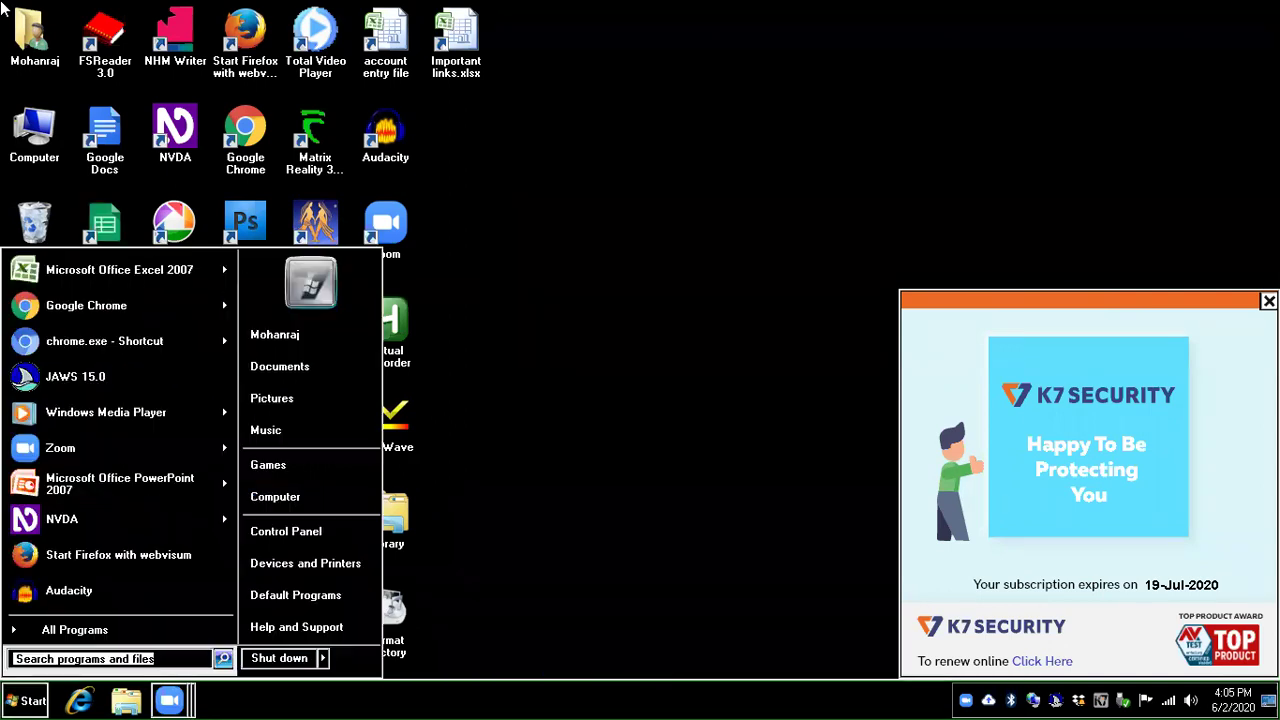
type("power")
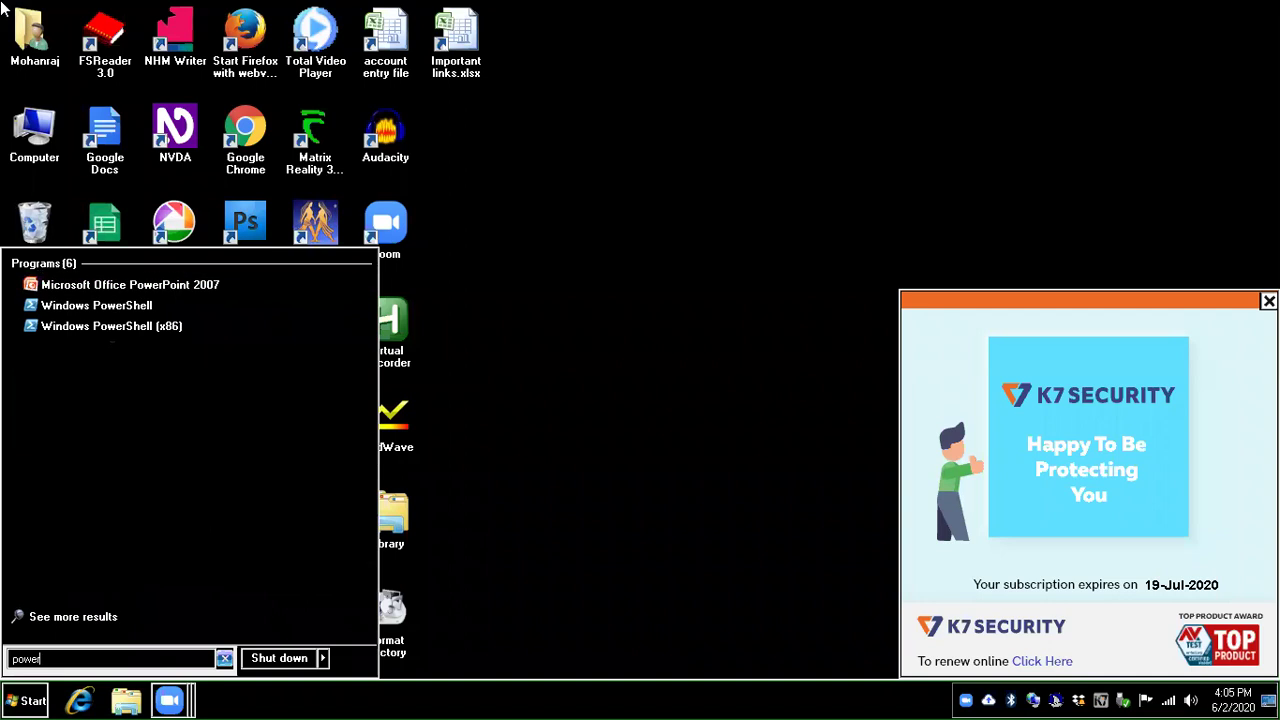
key("Down")
key("Up")
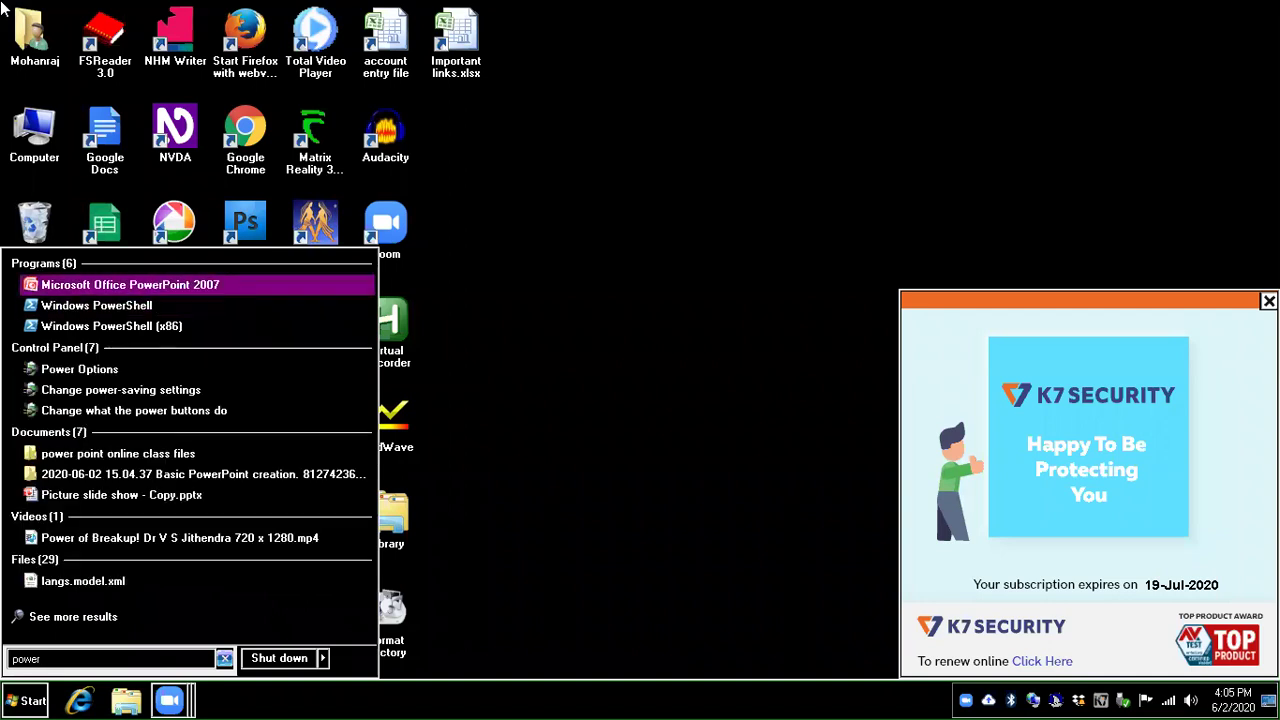
key("Return")
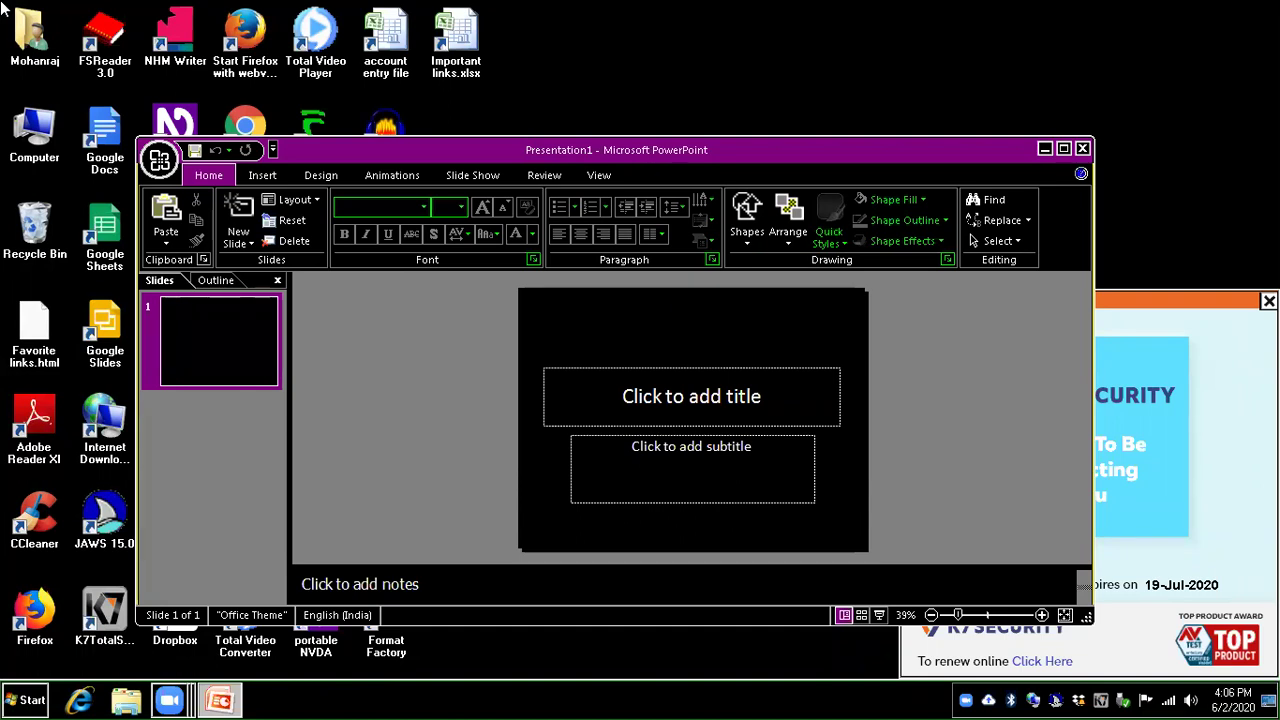
- Enter "Collections of picture" as the title of the first slide
key("Tab")
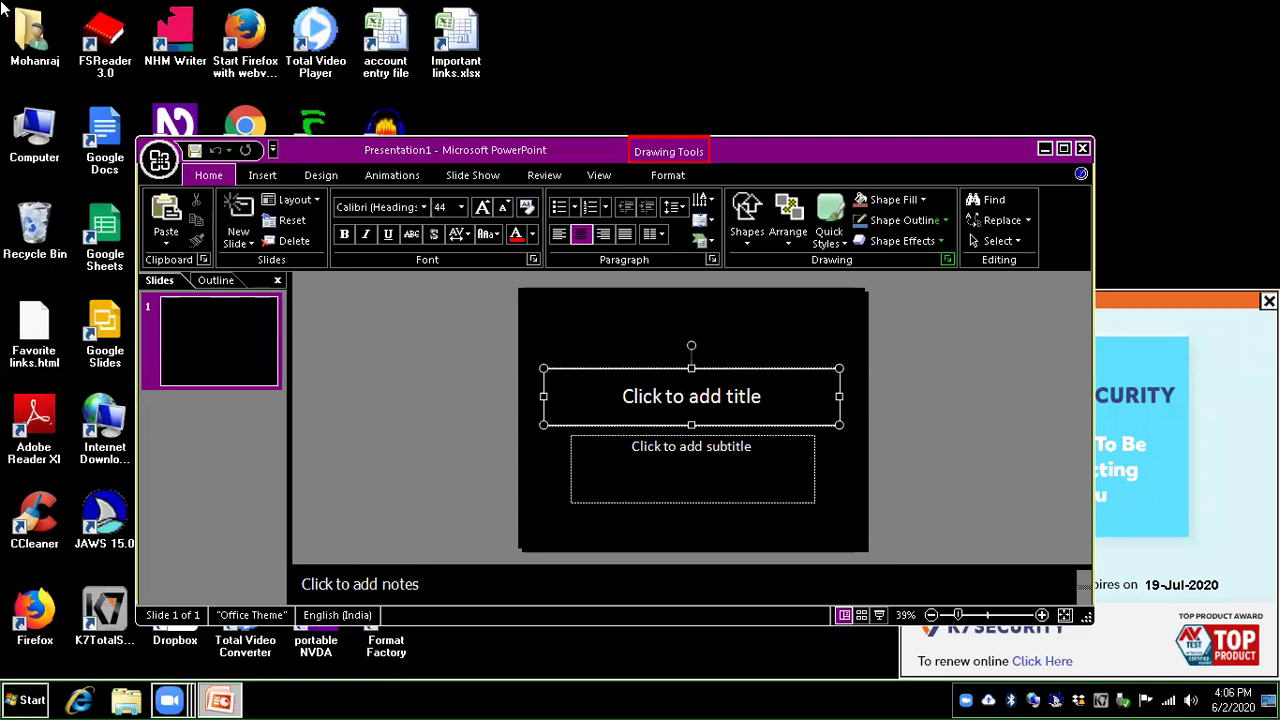
key("Return")
type("colle")
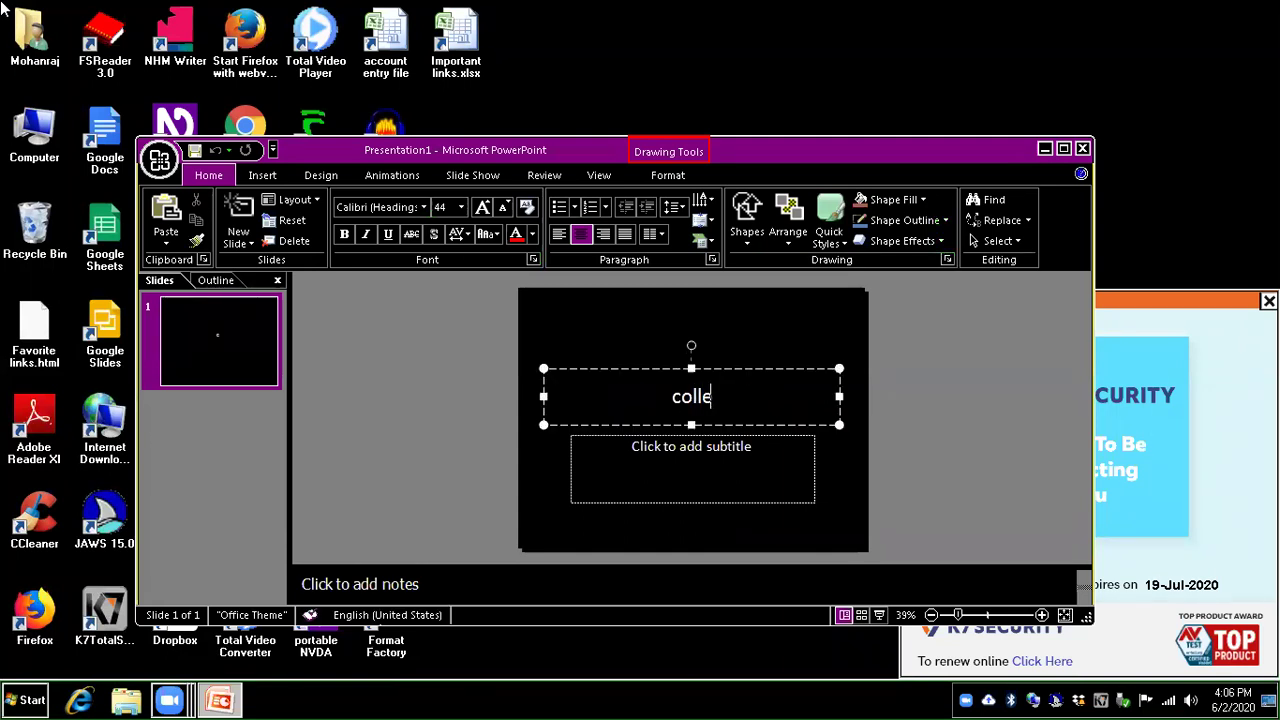
type("ctions ")
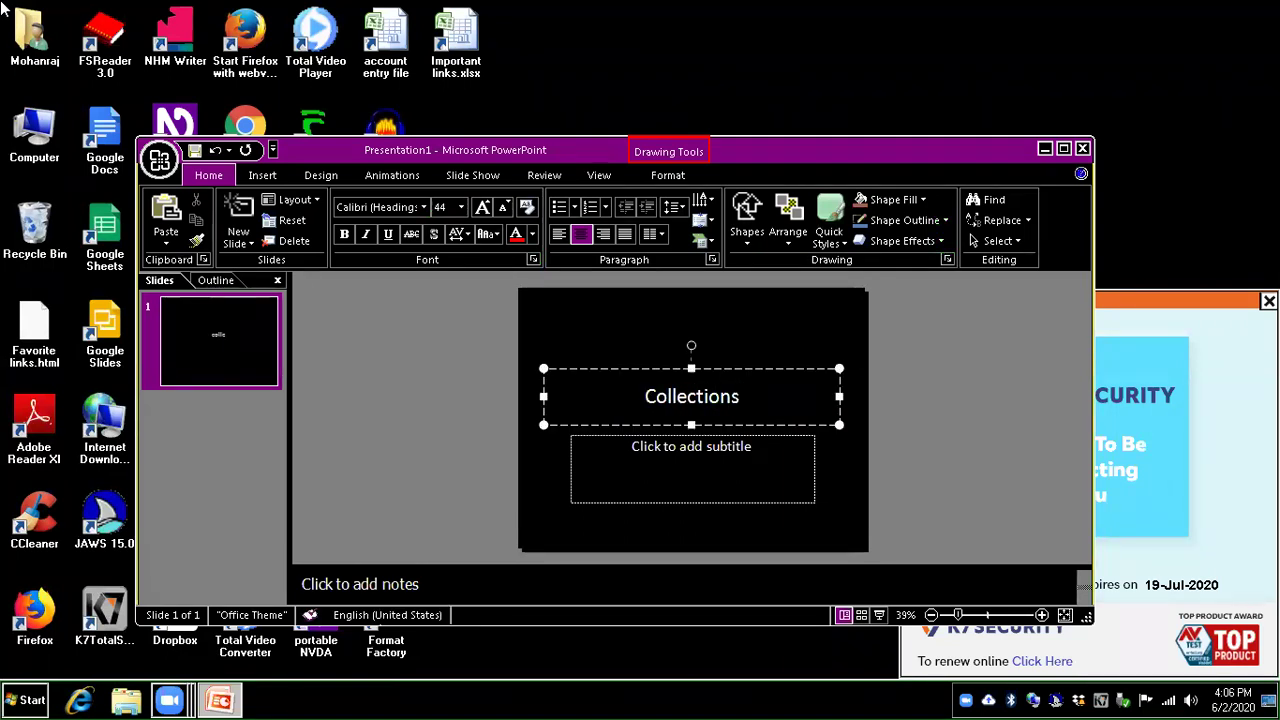
type("fo")
key("BackSpace")
key("BackSpace")
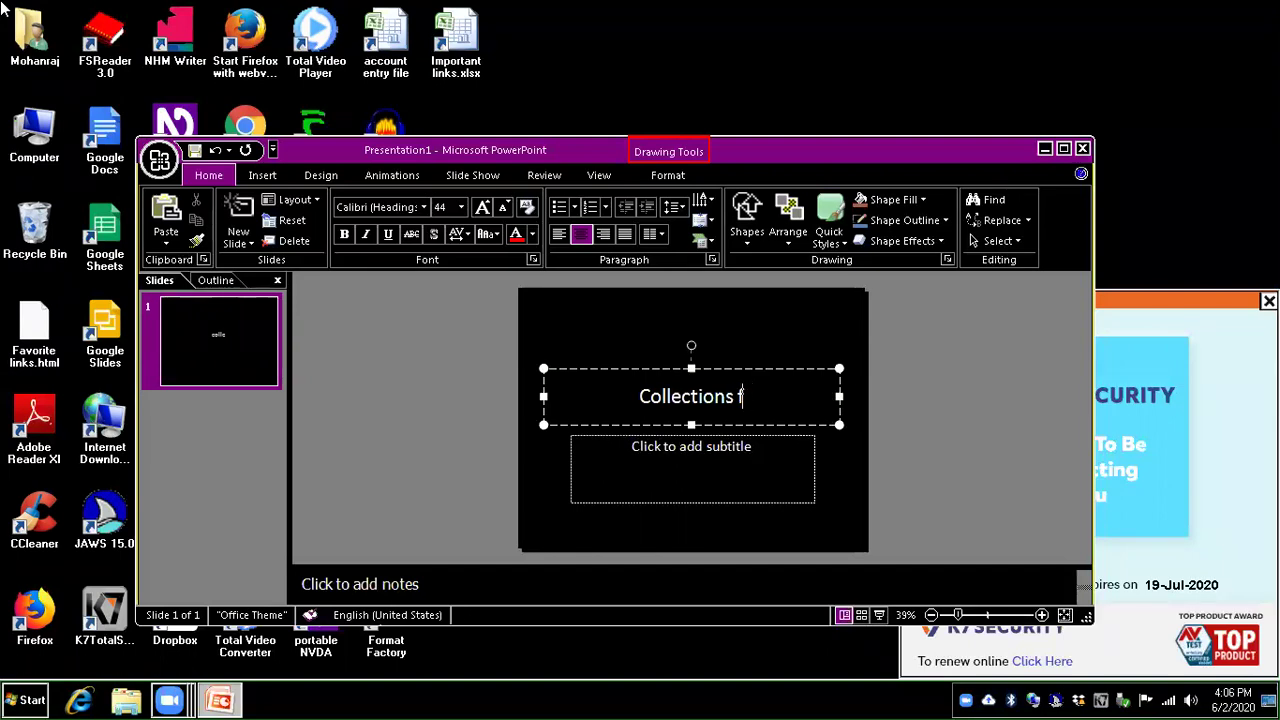
type("of picture")
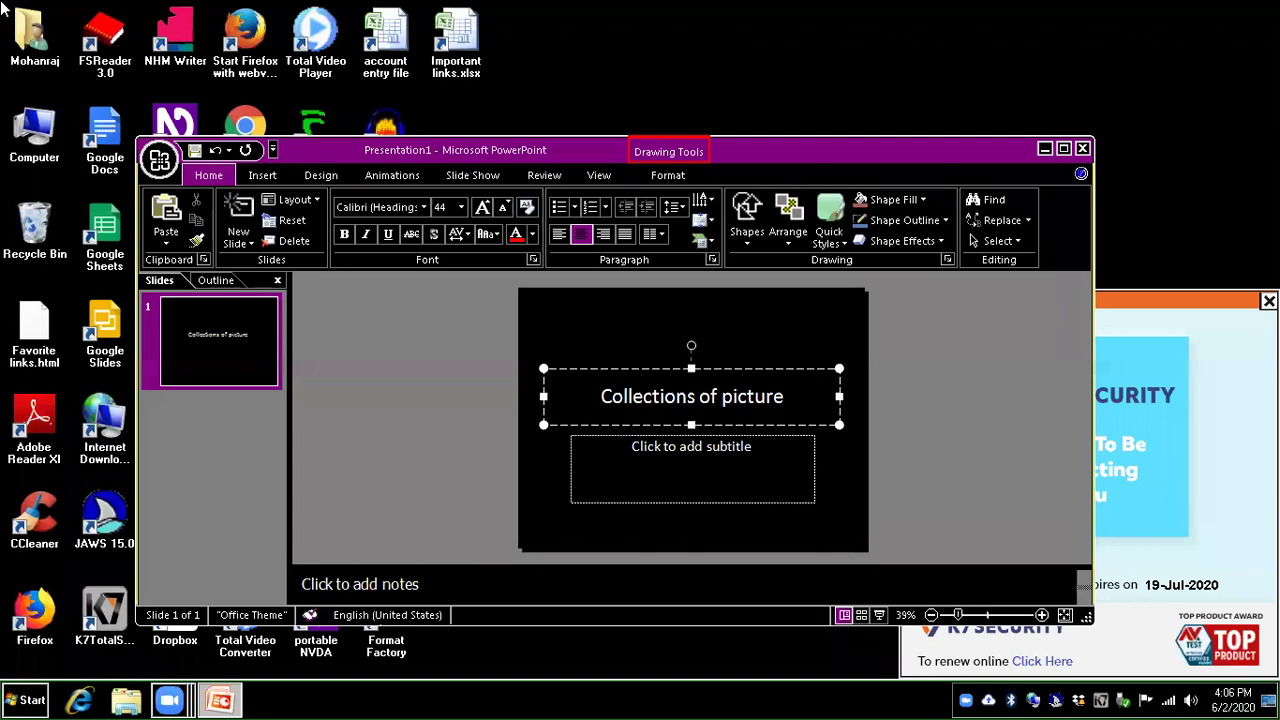
key("ctrl+Left")
key("ctrl+Left")
key("Escape")
- Enter "Natural picture" as the subtitle of the title slide
key("Tab")
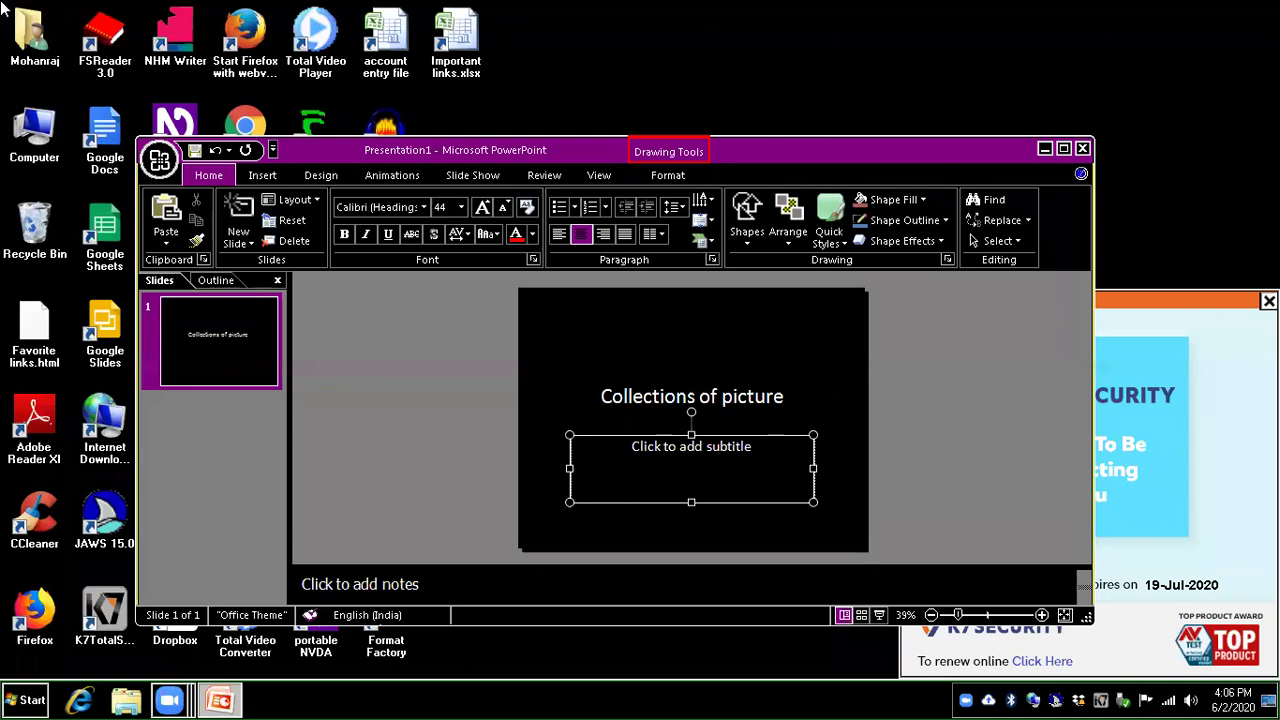
type("natural")
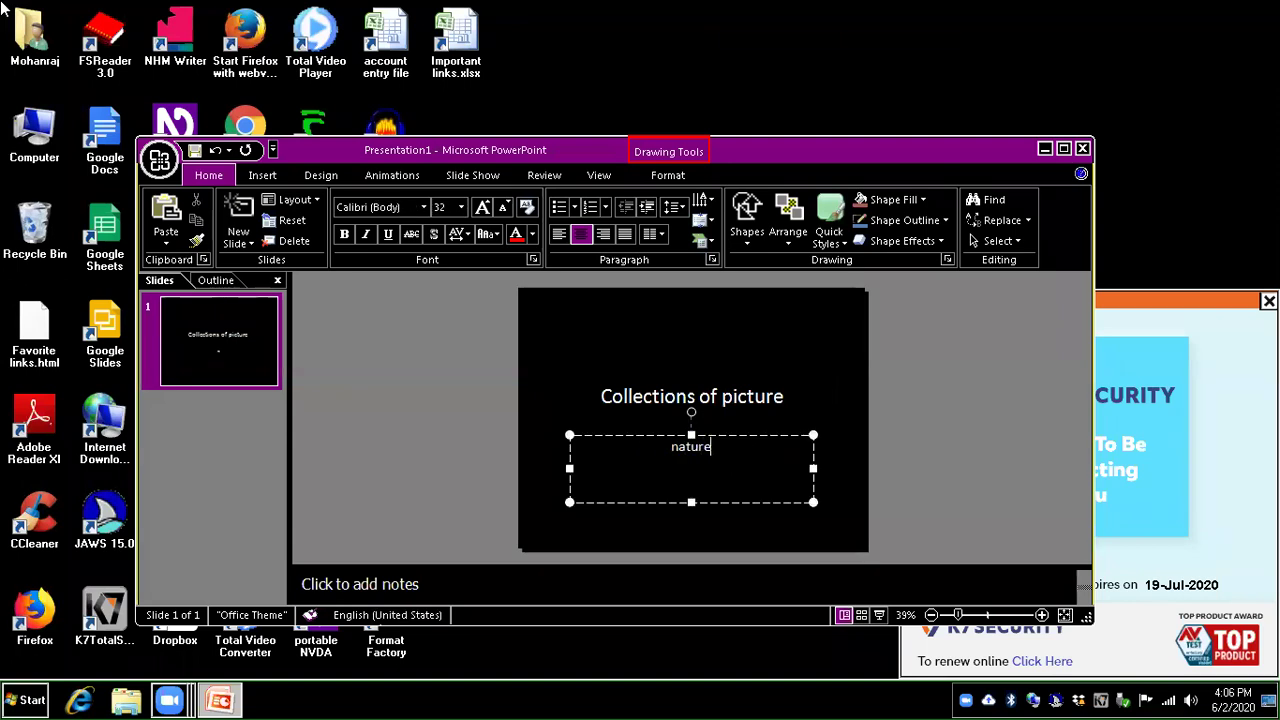
type(" picture")
key("Home")
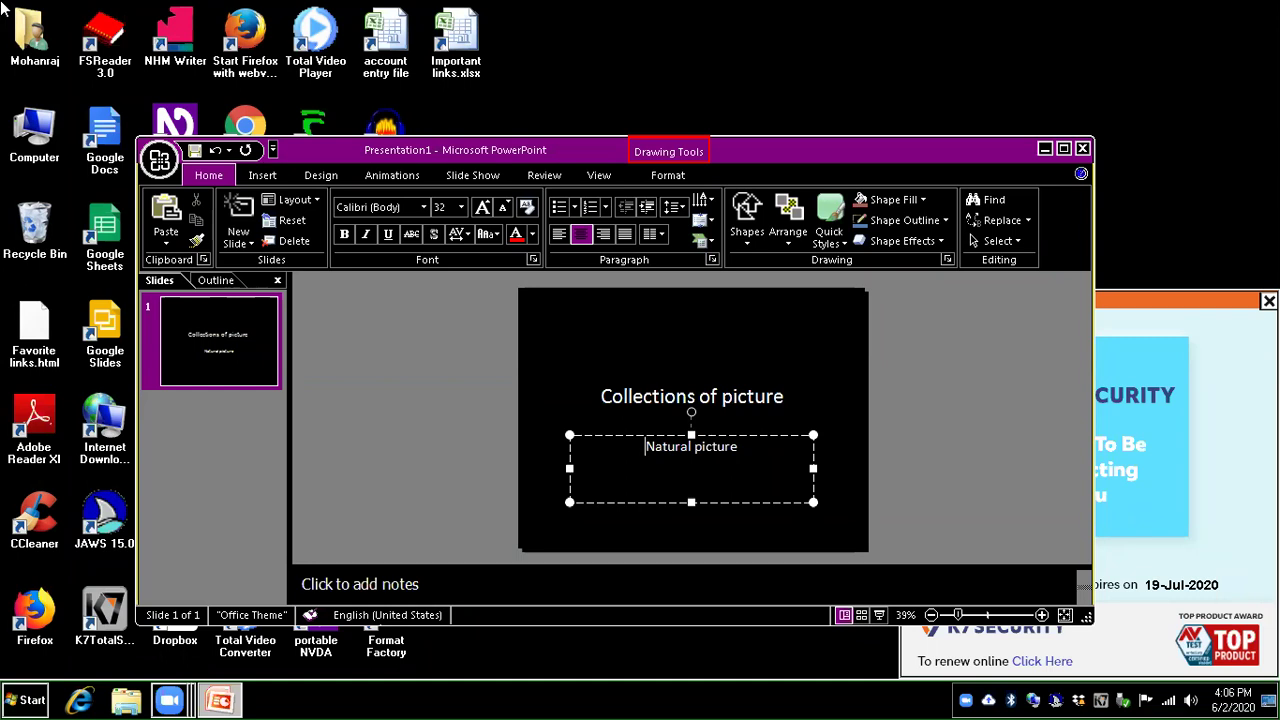
- Add a second slide and give it the title "Picture 1"
key("ctrl+m")
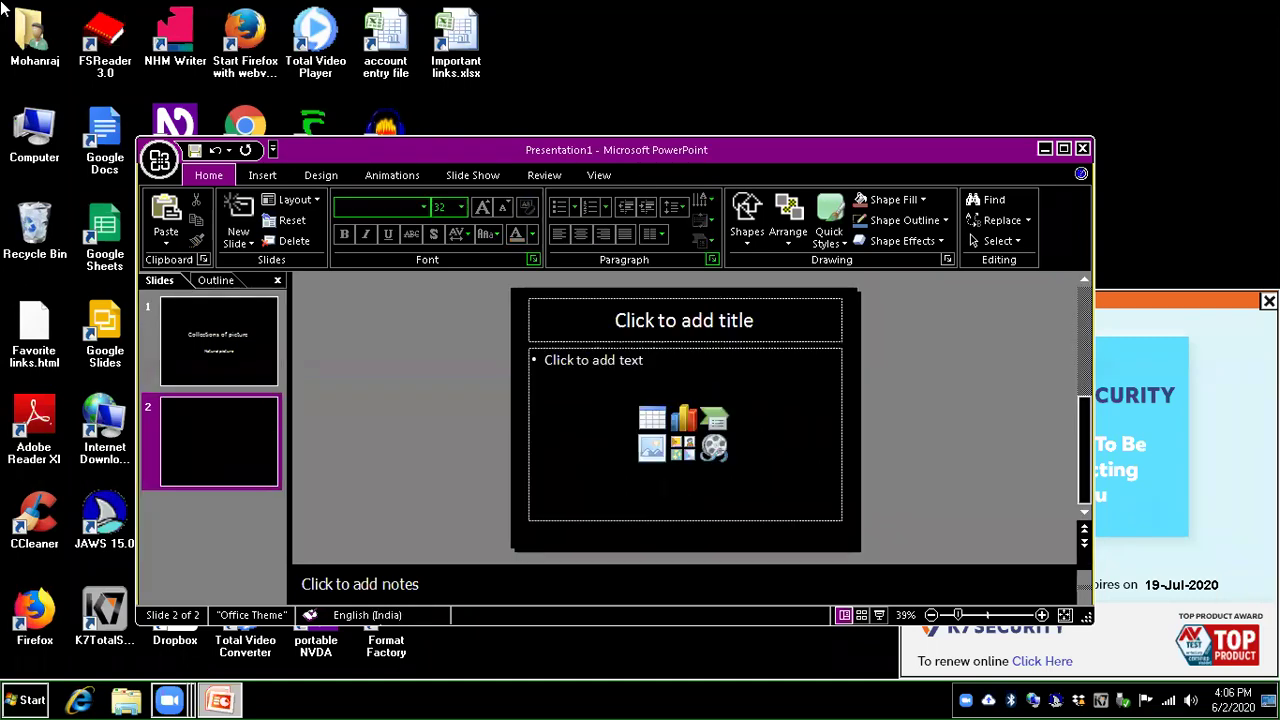
key("Tab")
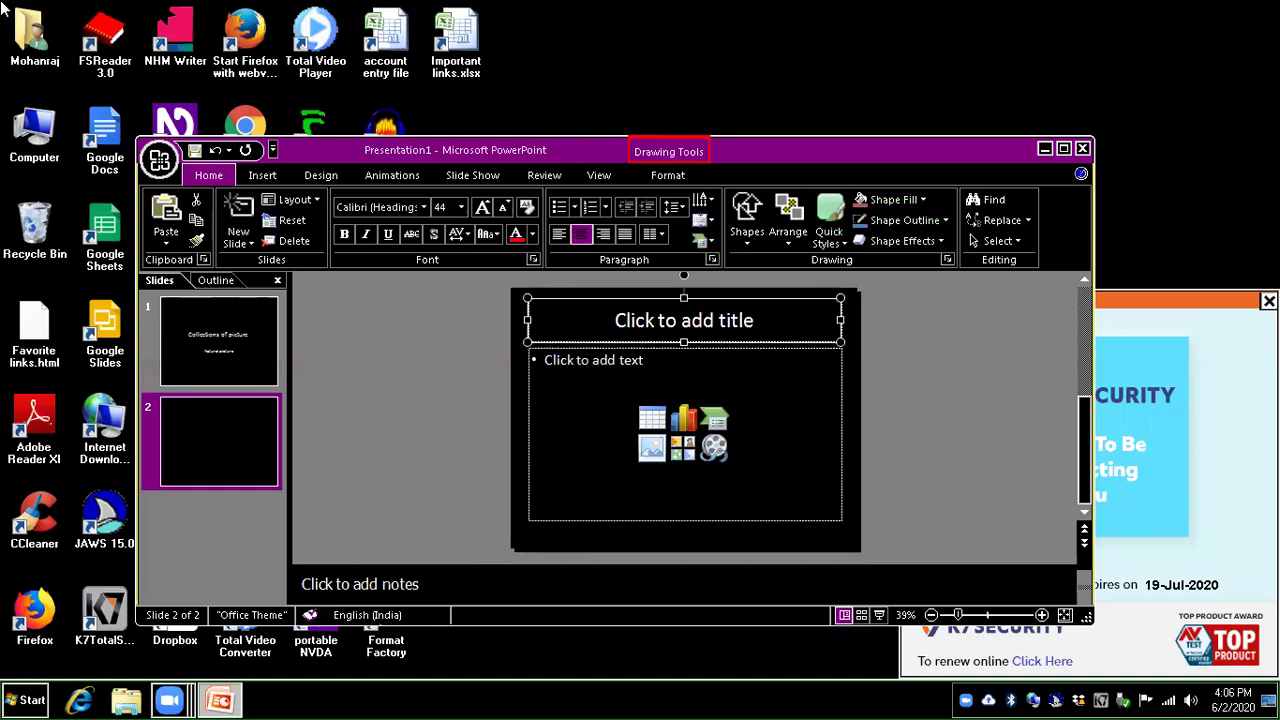
type("picture")
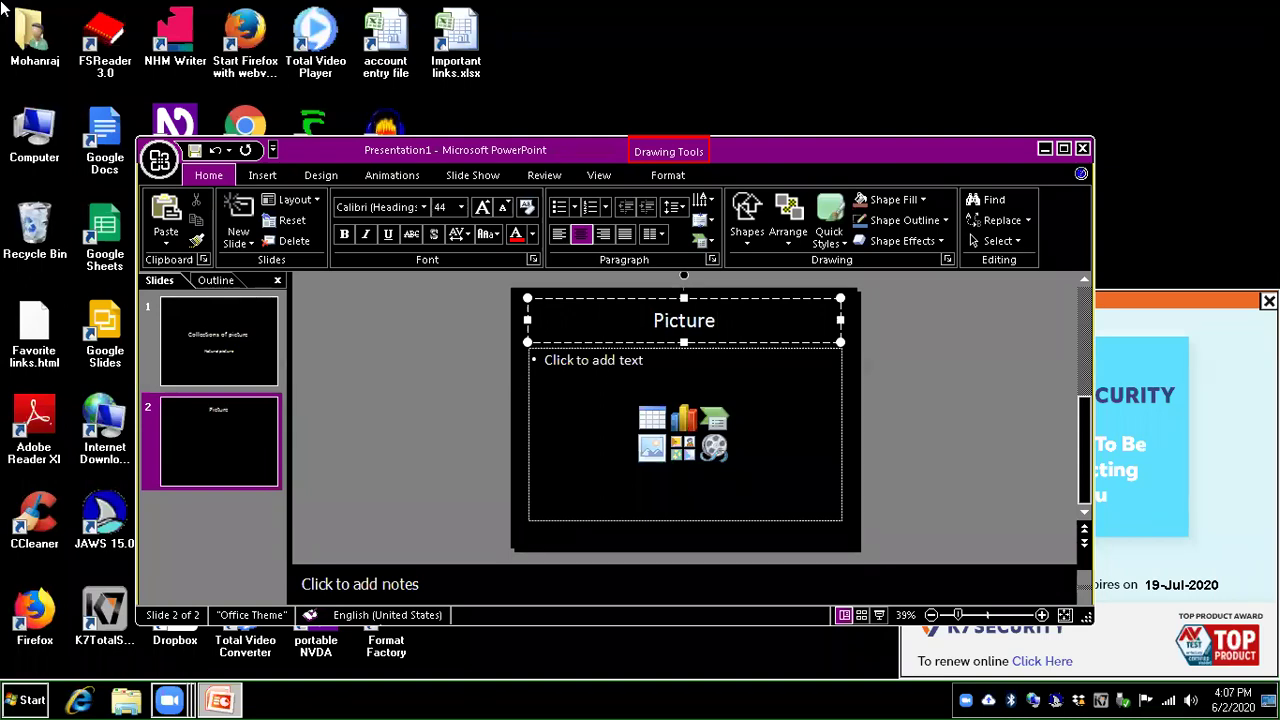
type(" 1")
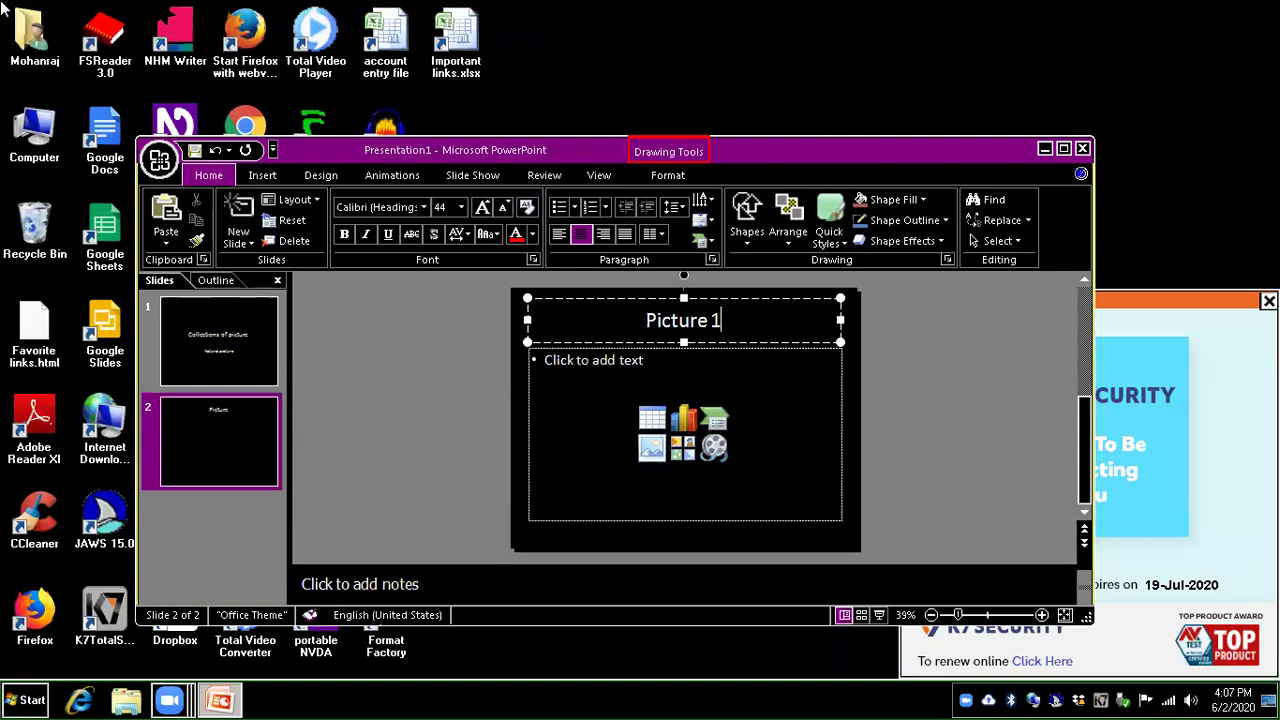
key("Escape")
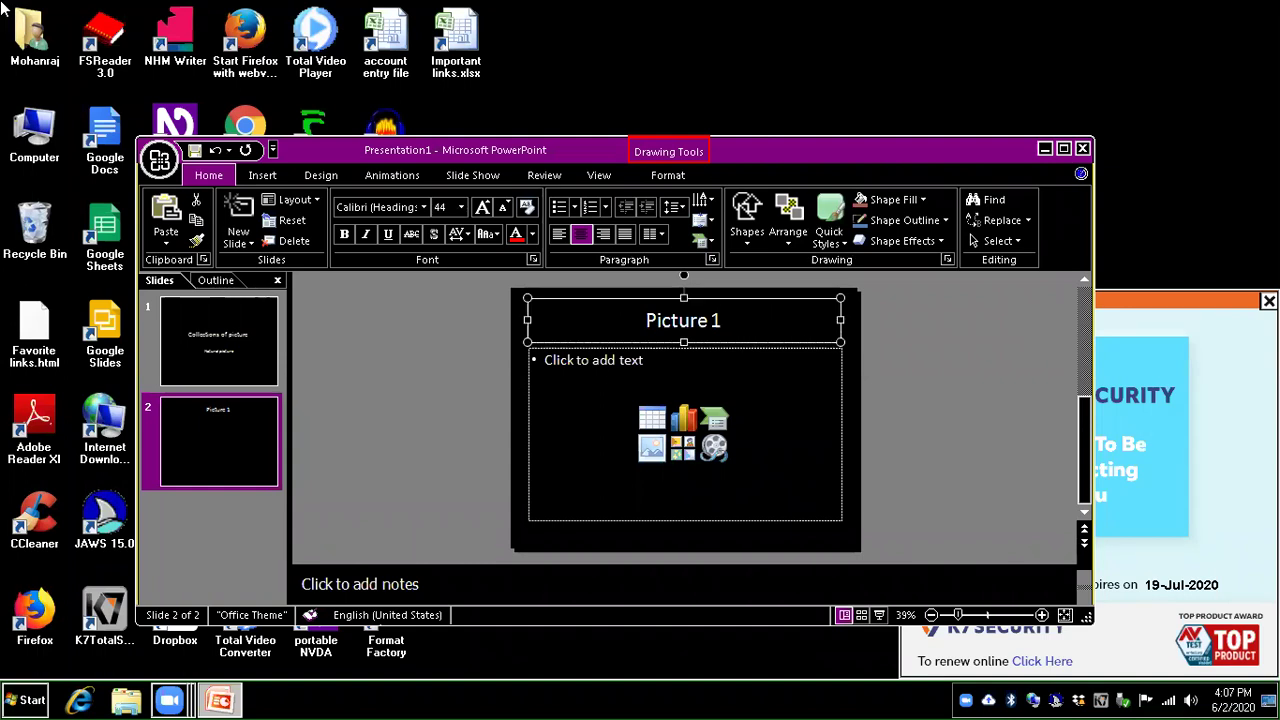
- Select the content placeholder under the "Picture 1" title and open the Insert Picture dialog
key("Tab")
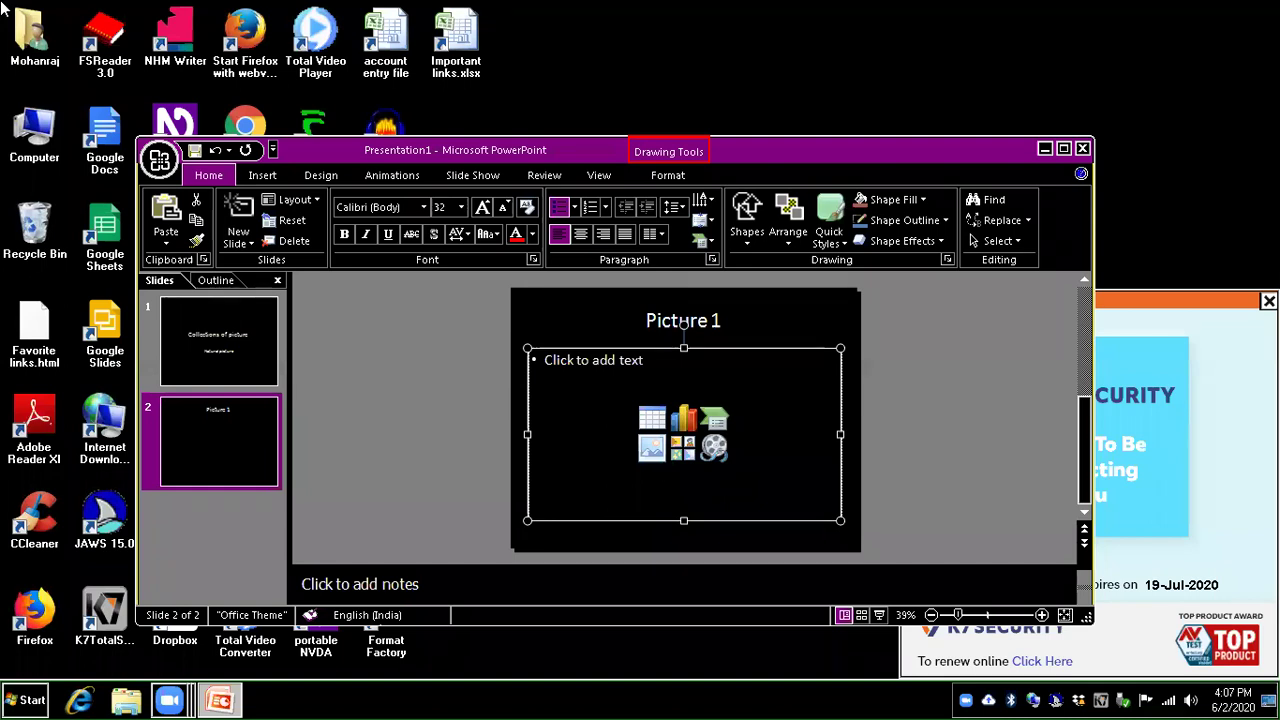
key("alt")
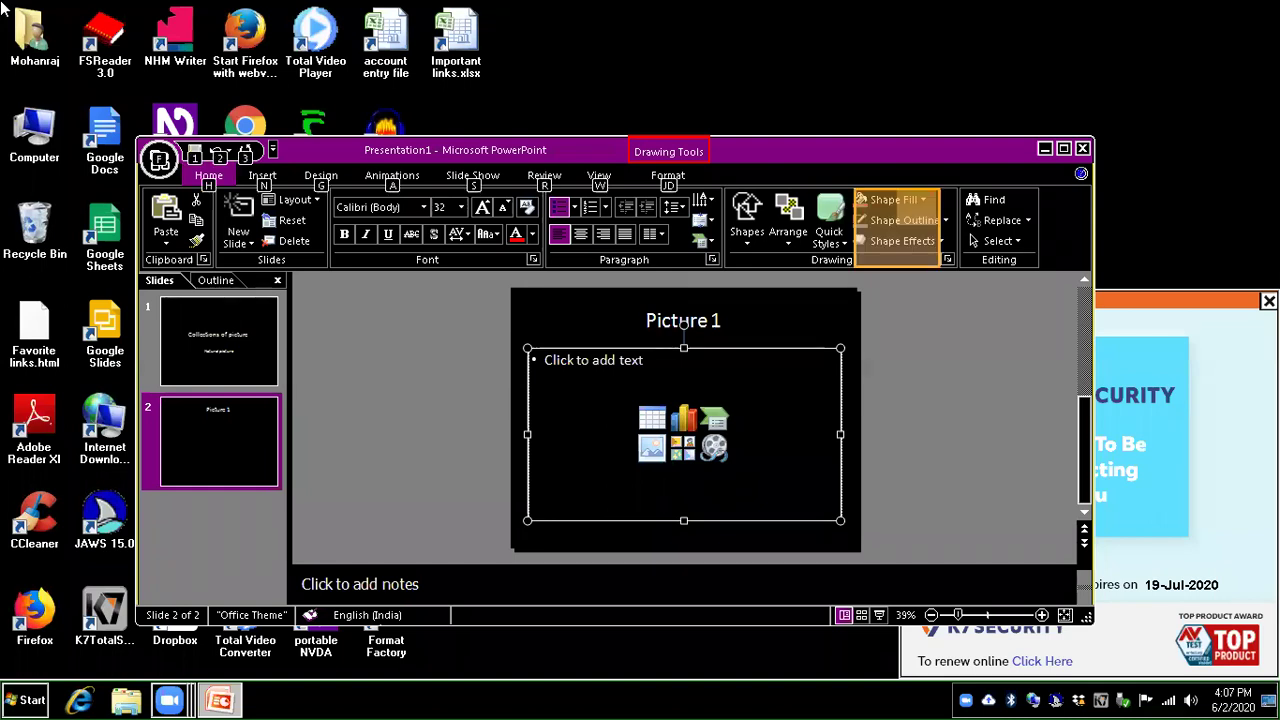
key("n")
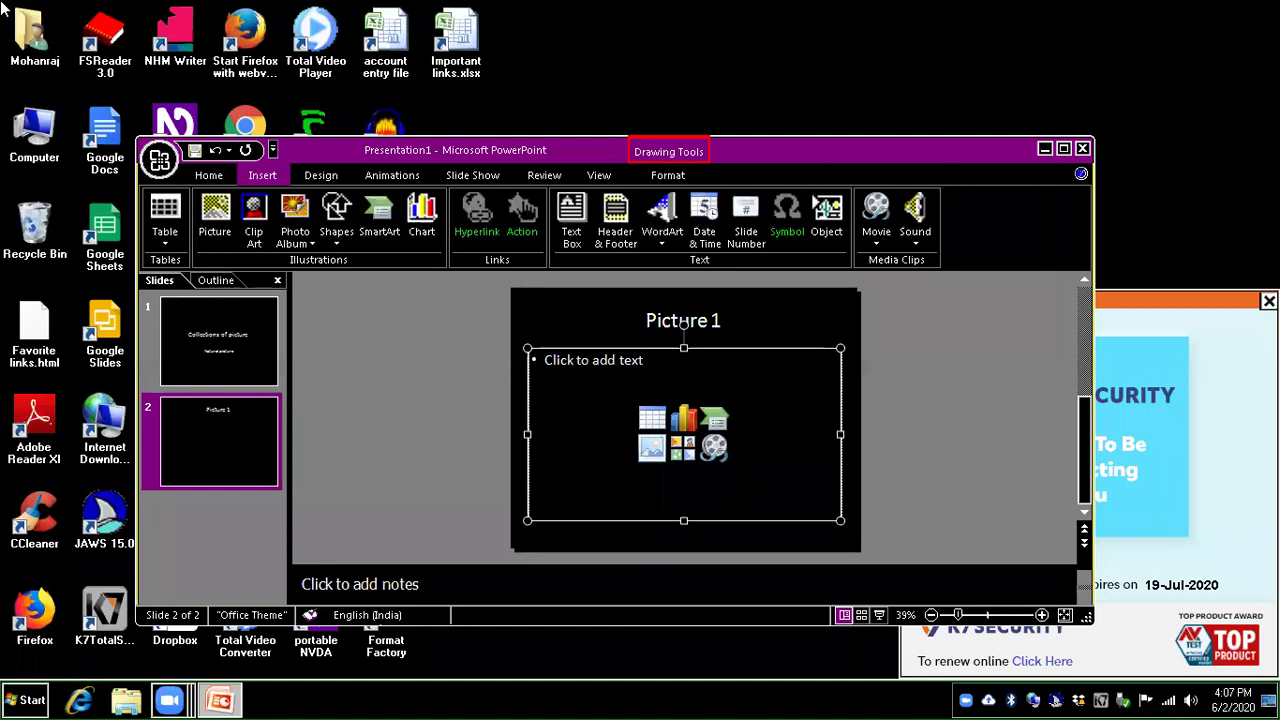
key("ctrl+Right")
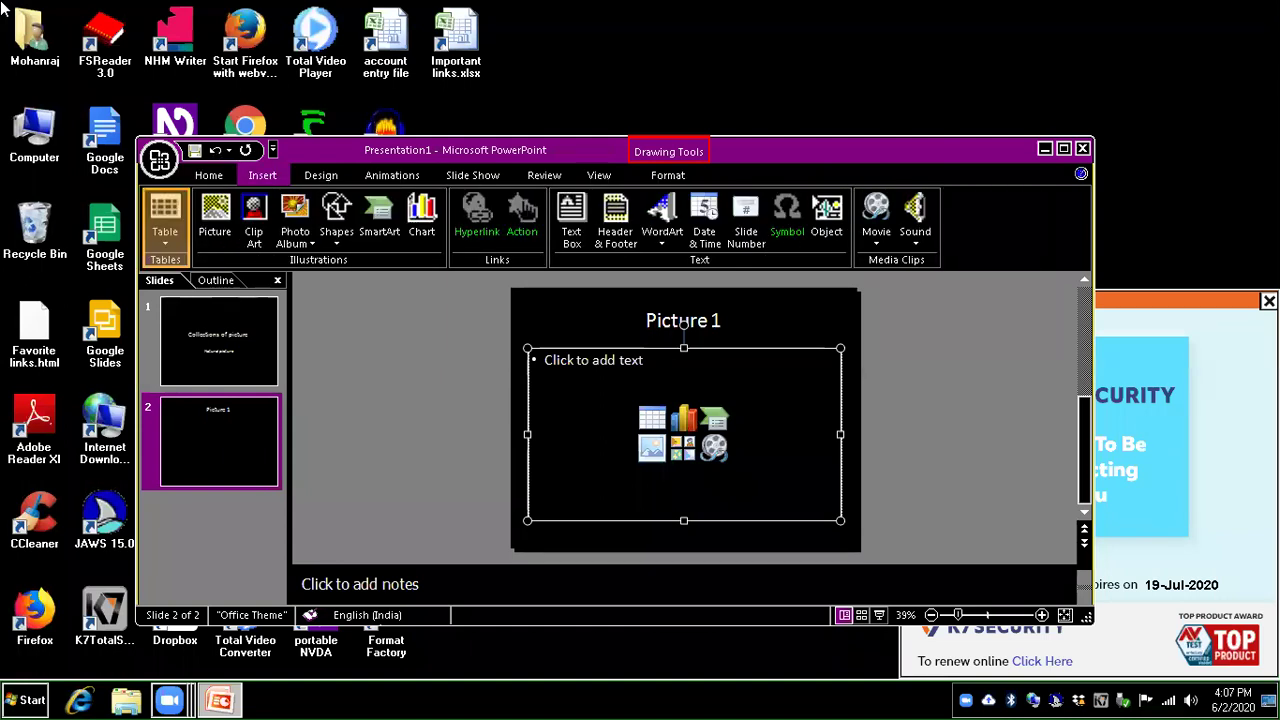
key("ctrl+Right")
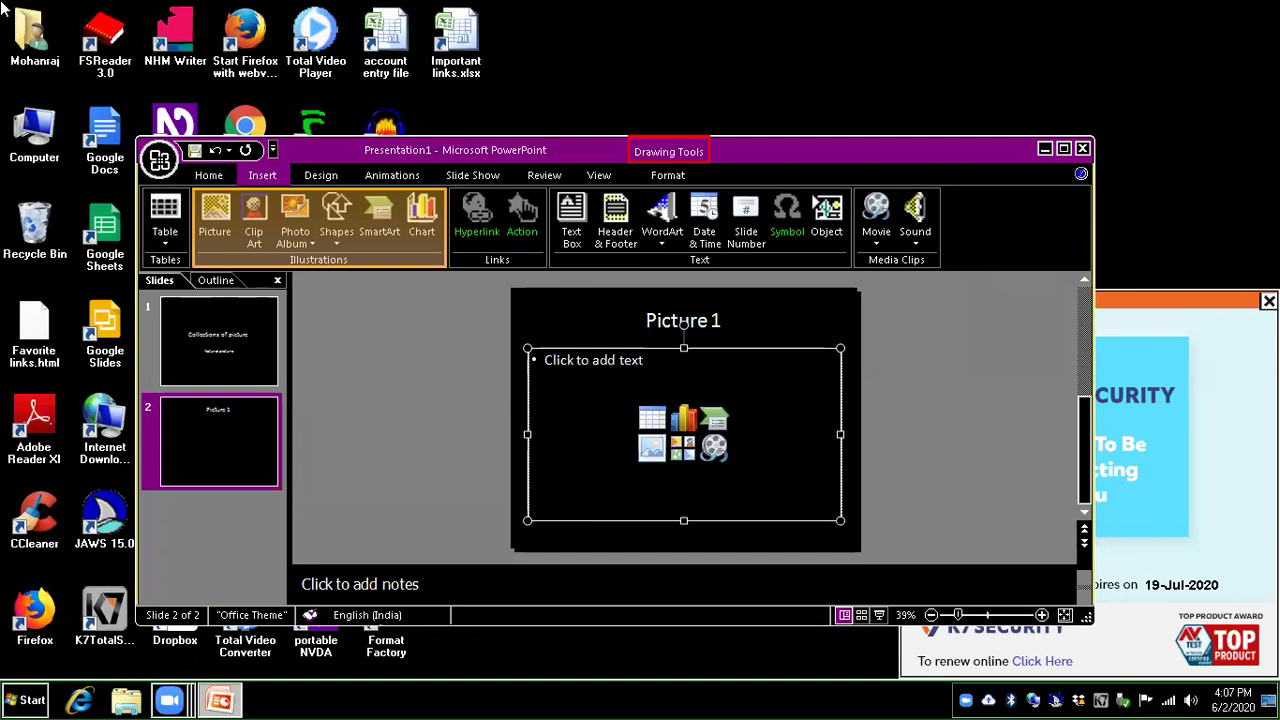
key("Tab")
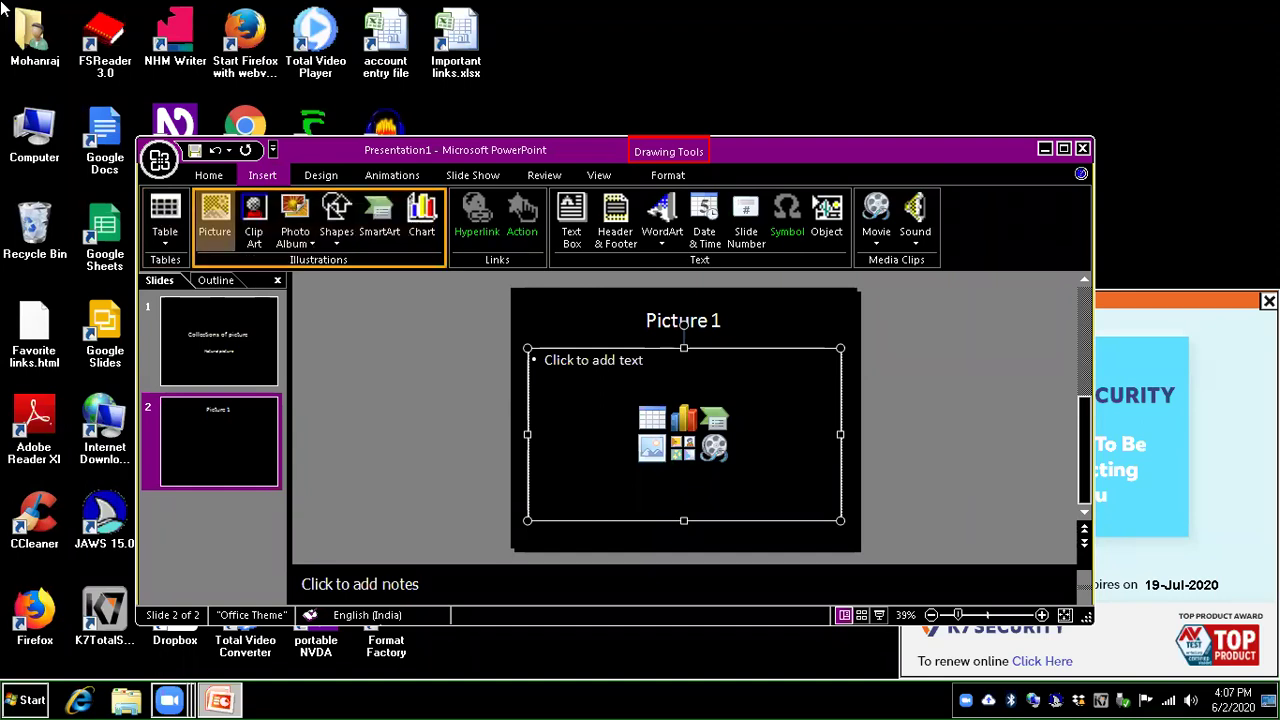
key("Return")
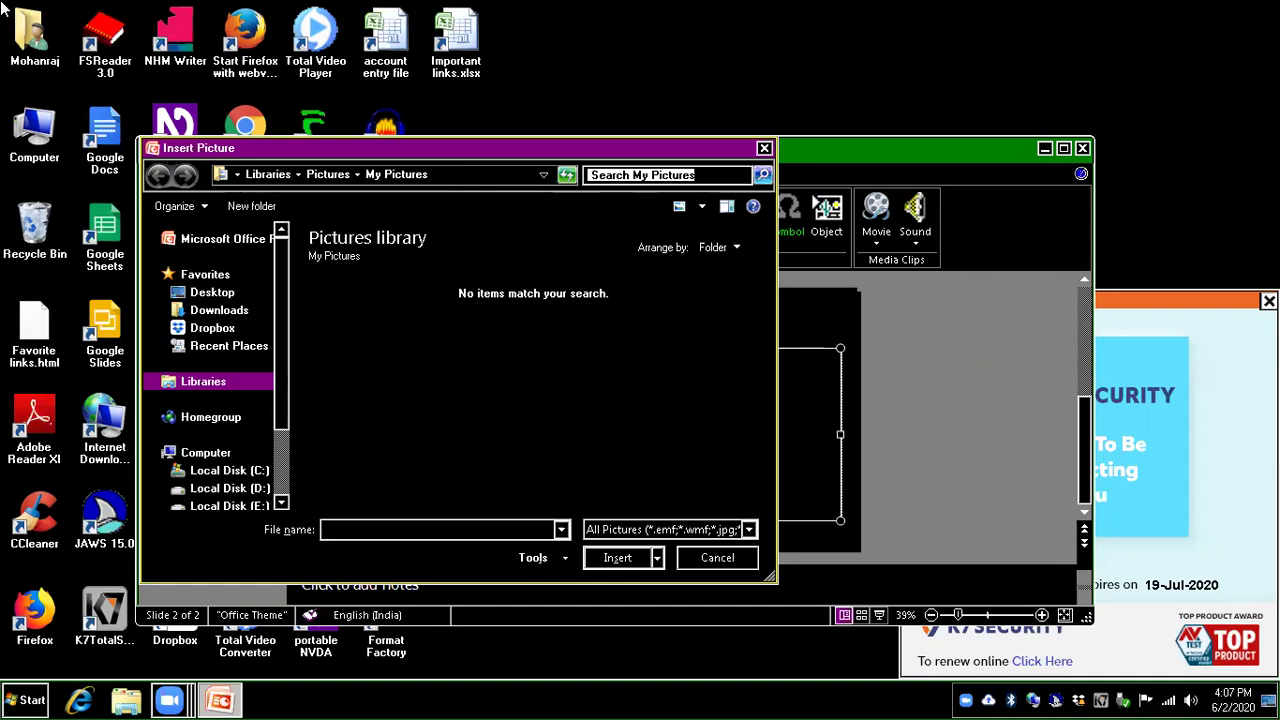
key("shift+Tab")
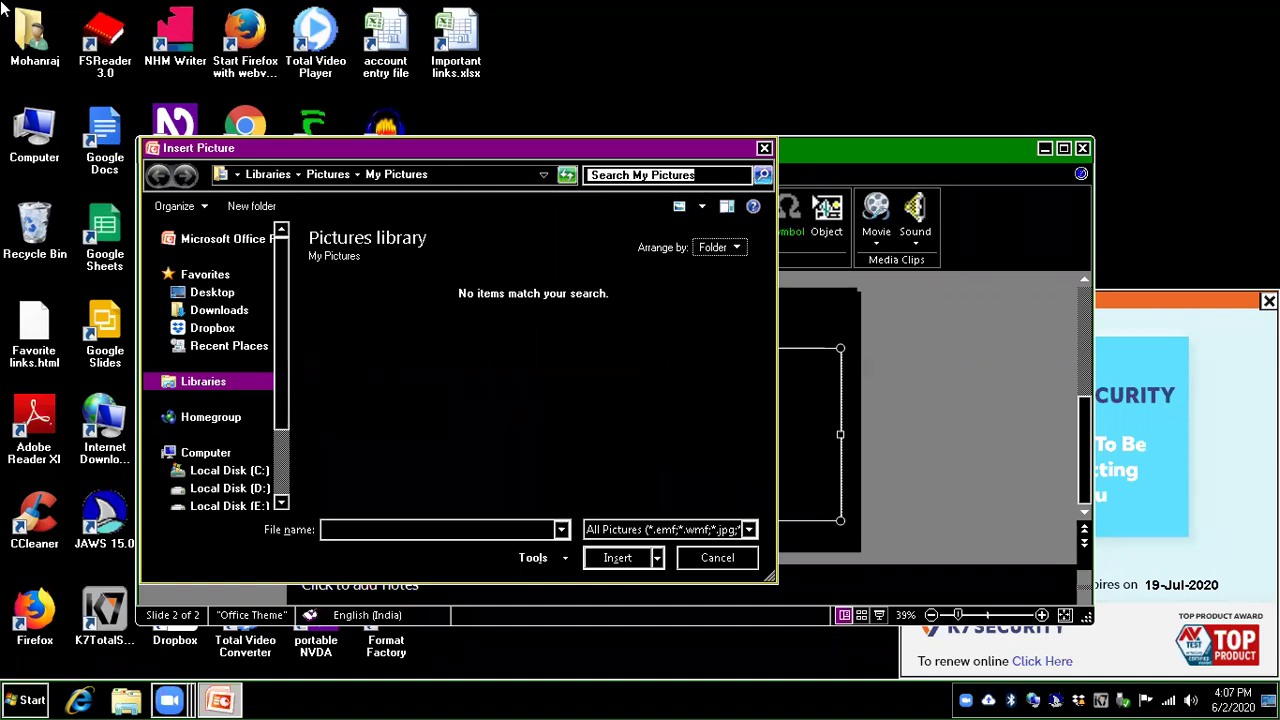
key("shift+Tab")
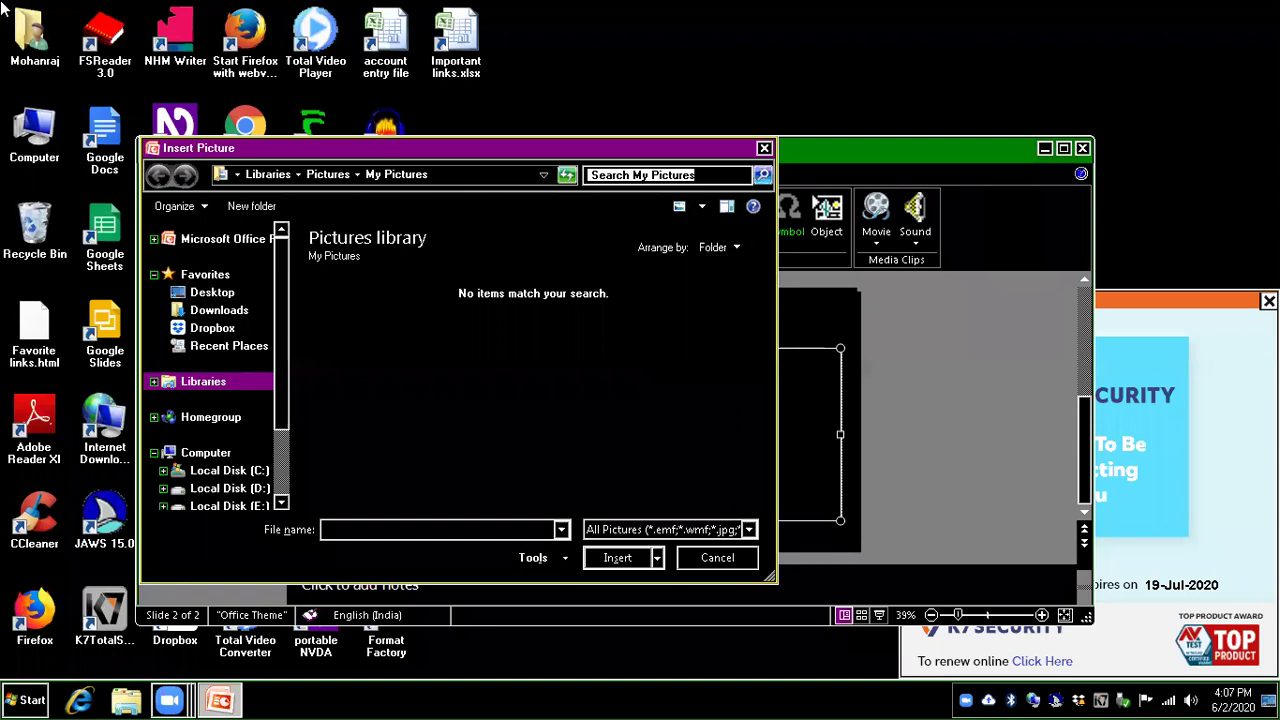
key("Tab")
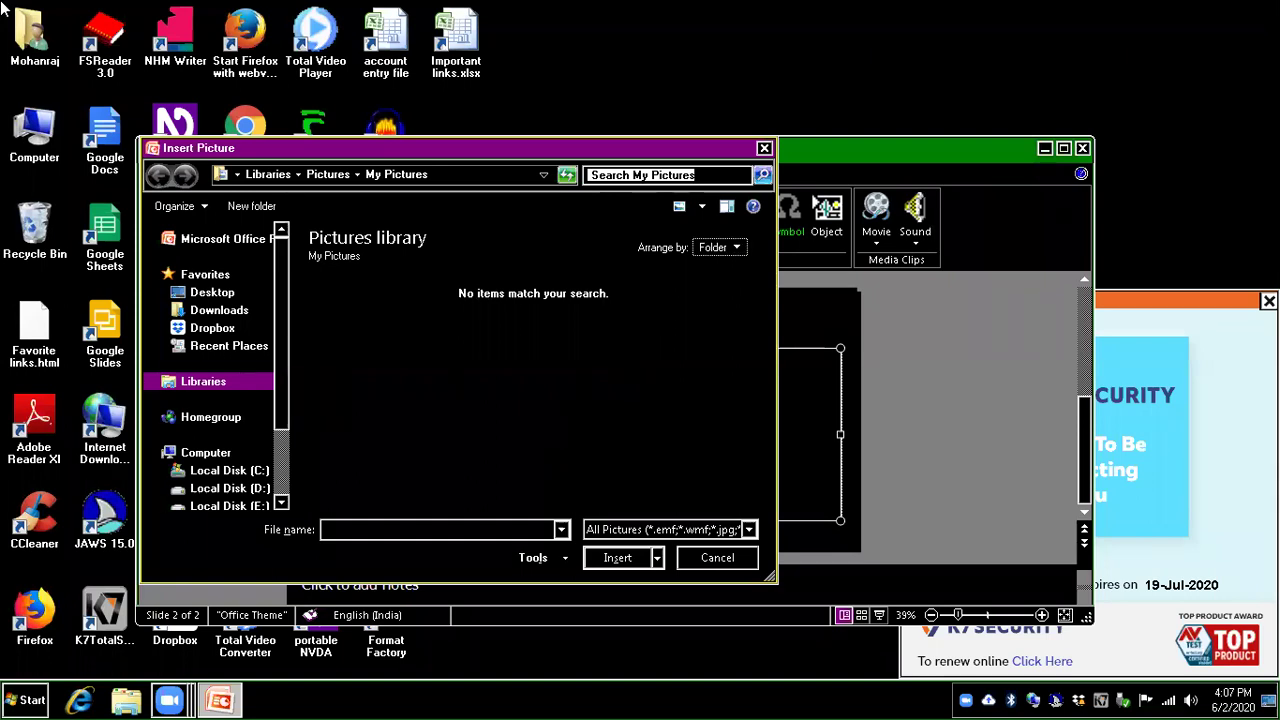
key("Return")
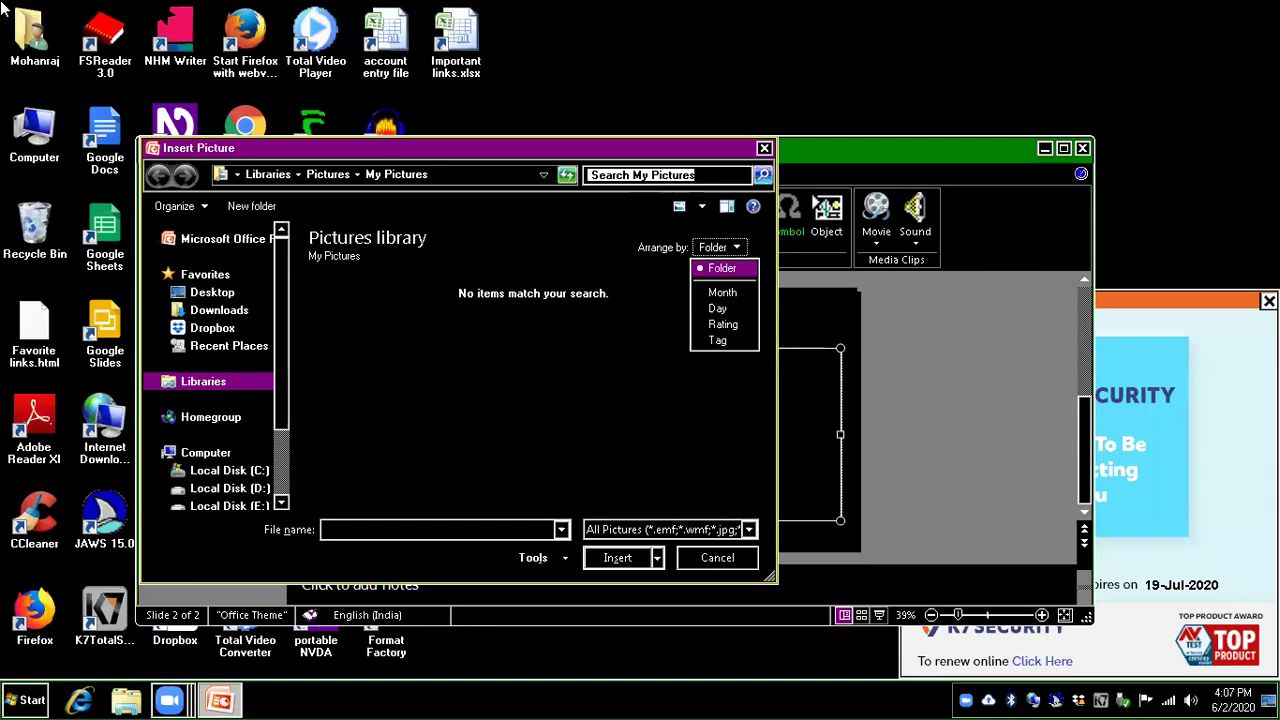
key("Escape")
key("alt+n")
type("e:")
key("Return")
key("shift+Tab")
key("Down")
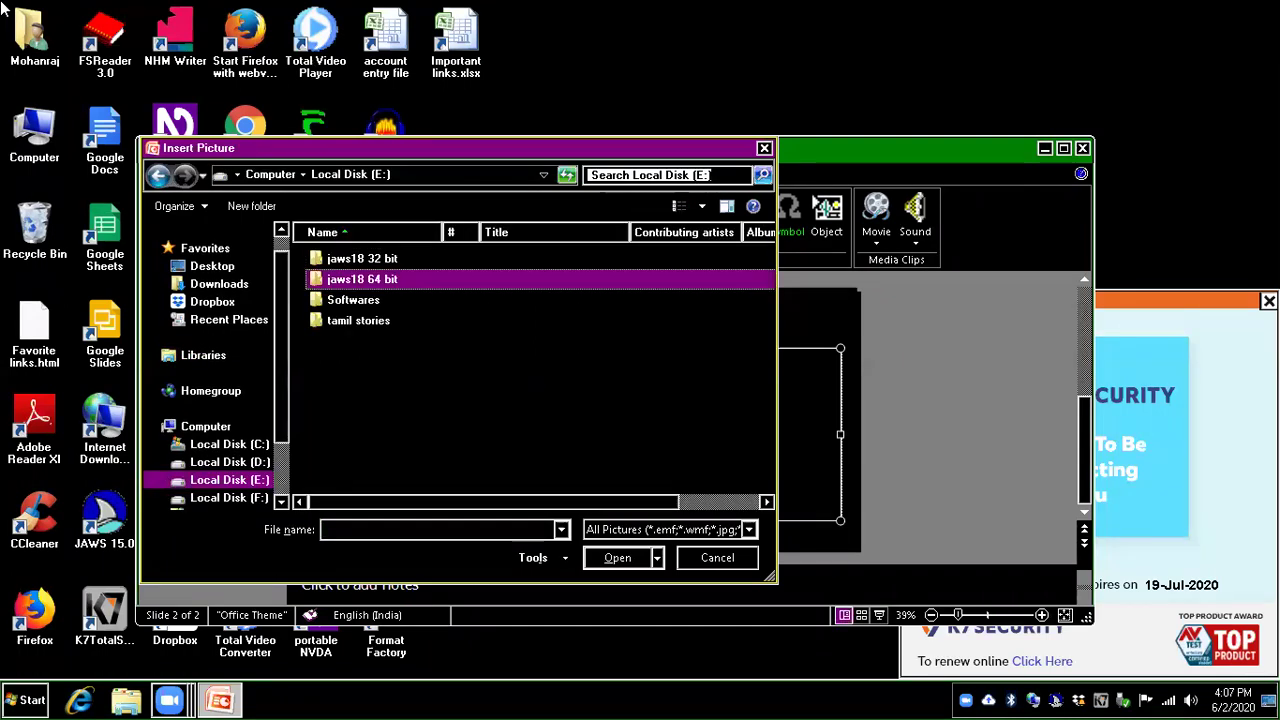
- Go up from the E: drive to the Desktop level and open the Libraries folder
key("alt+Up")
key("Home")
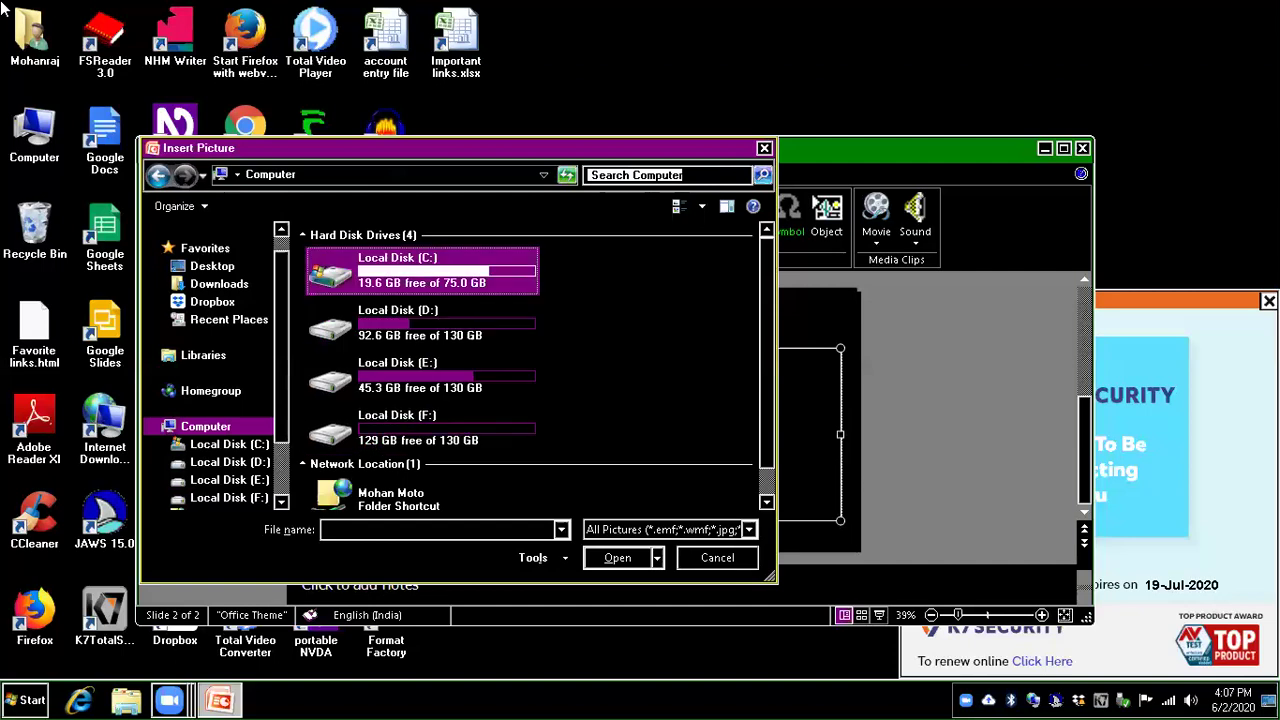
key("alt+Up")
key("Down")
key("Home")
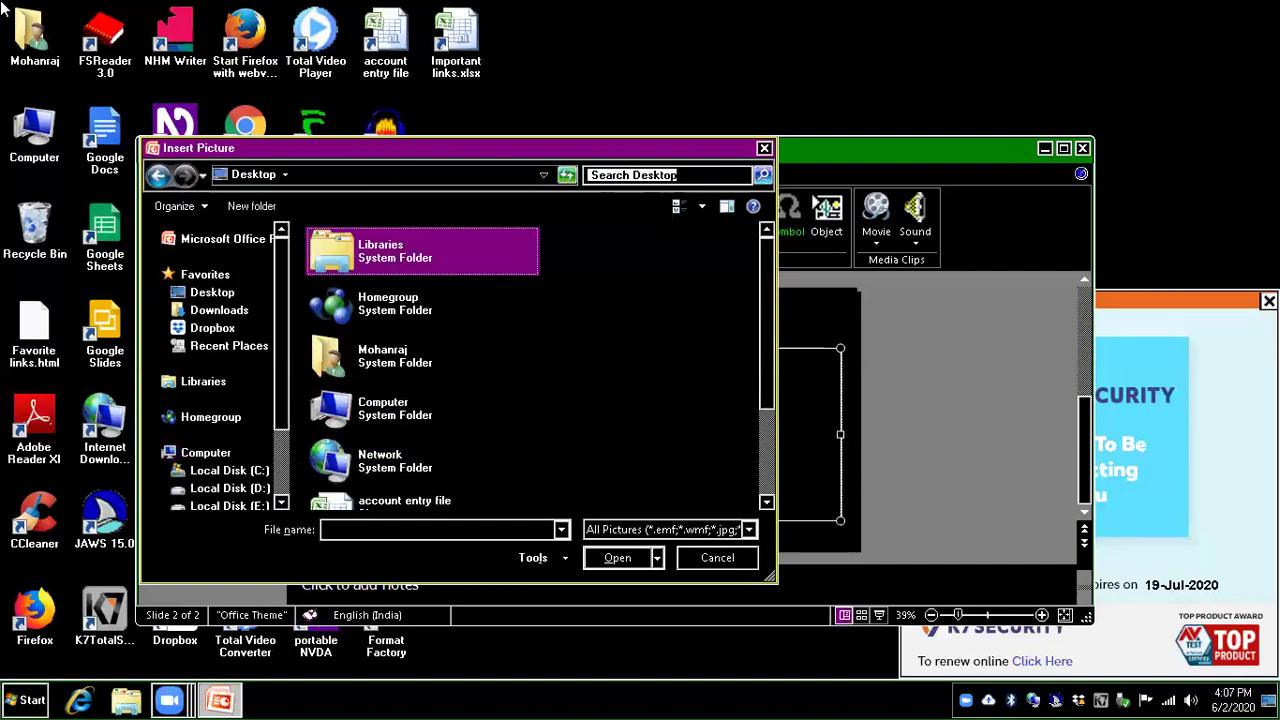
key("Down")
key("Down")
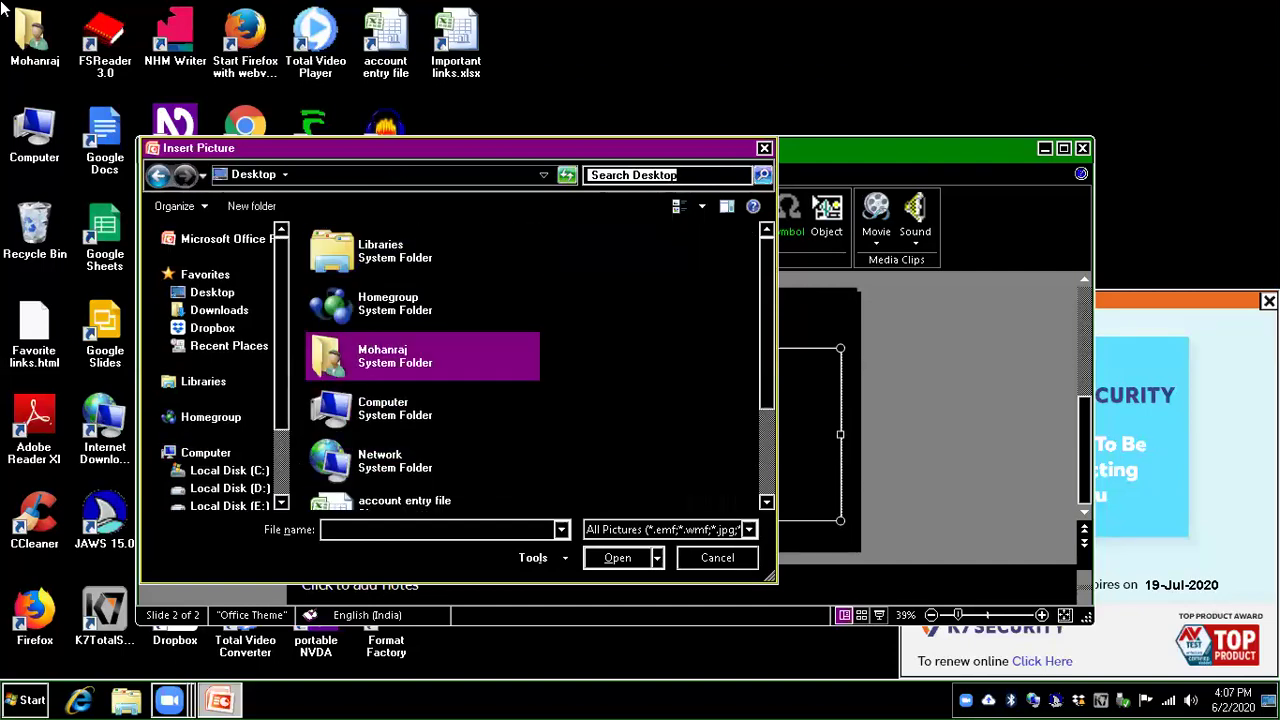
key("Home")
key("Return")
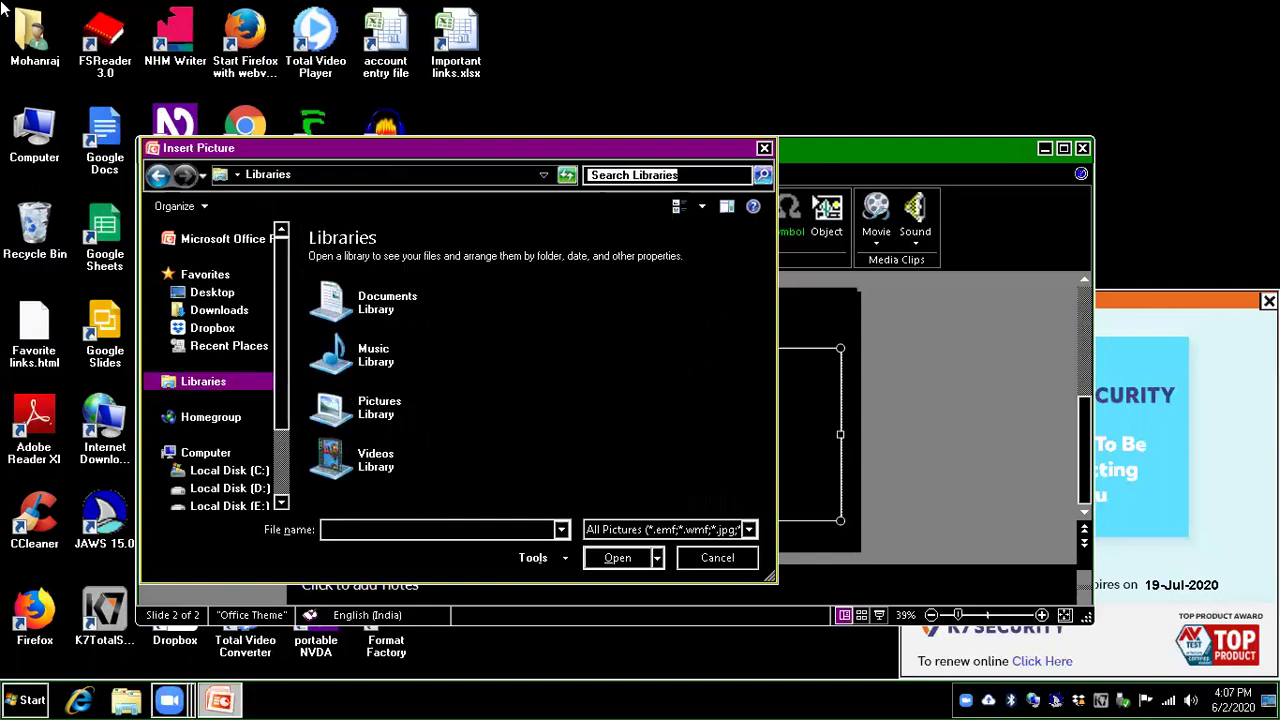
- Open Sample Pictures in the Pictures library and insert Jellyfish.jpg on the "Picture 1" slide
key("Return")
key("Down")
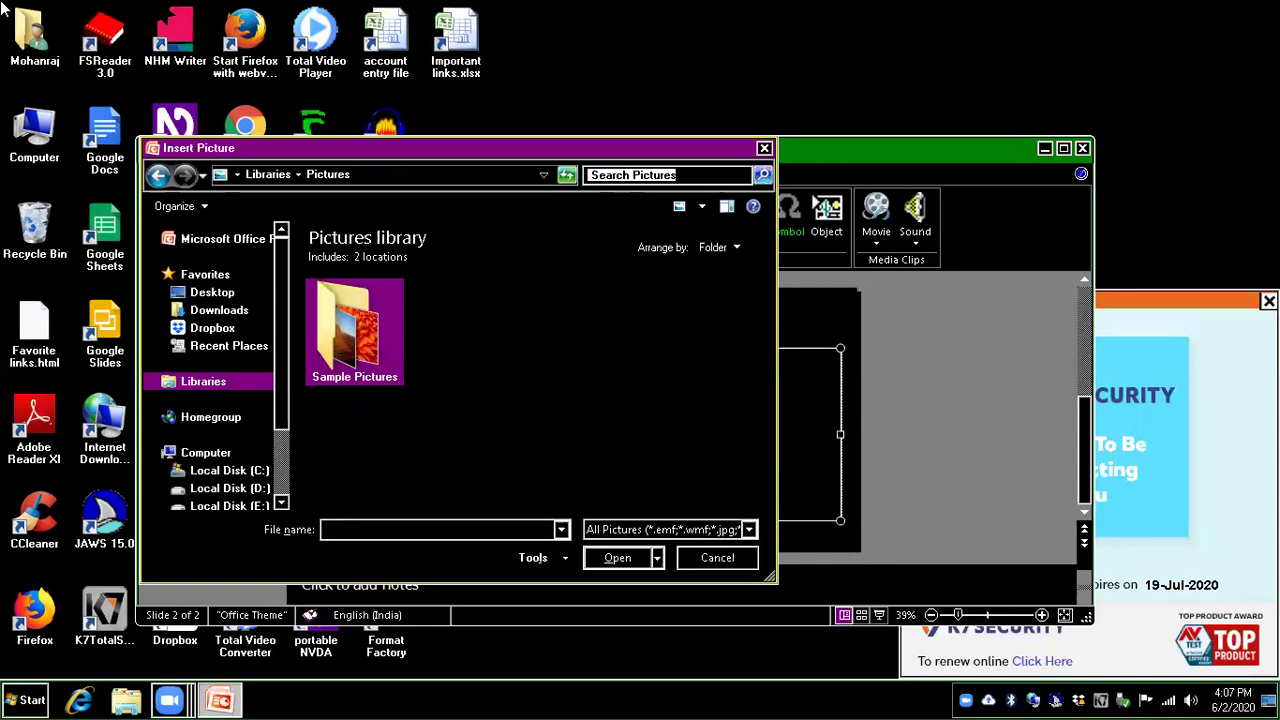
key("Return")
key("Down")
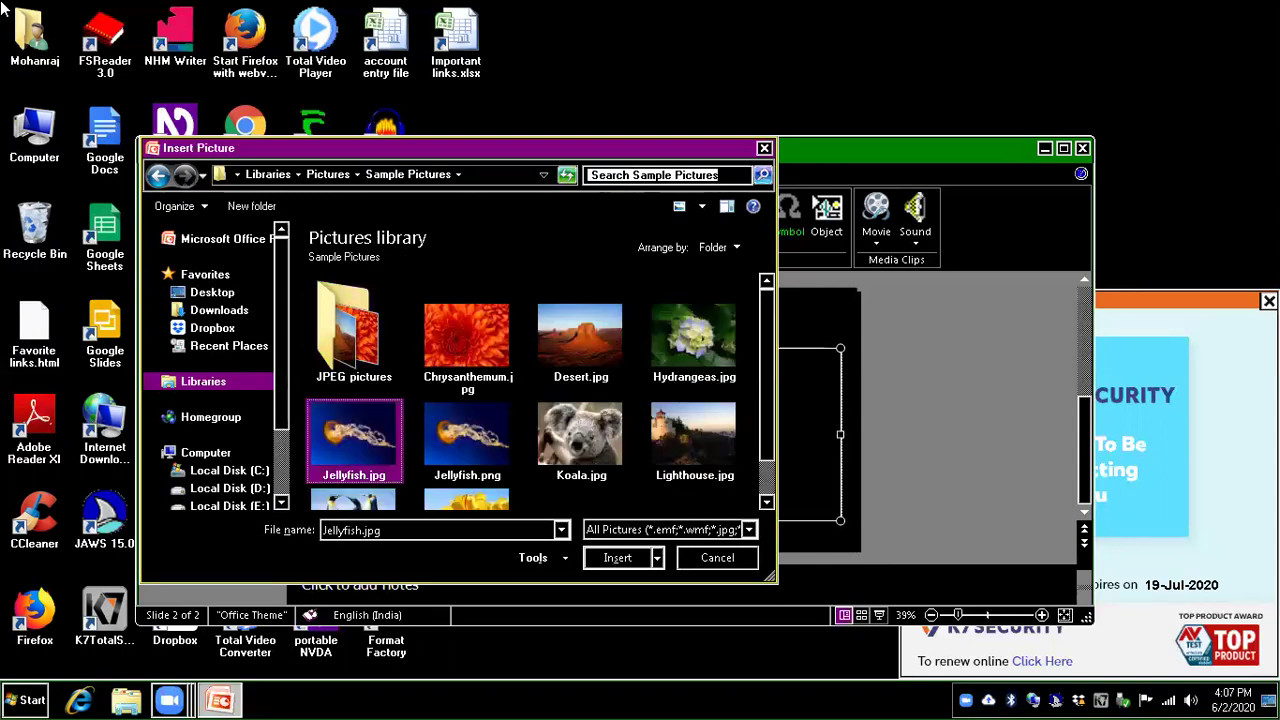
key("Return")
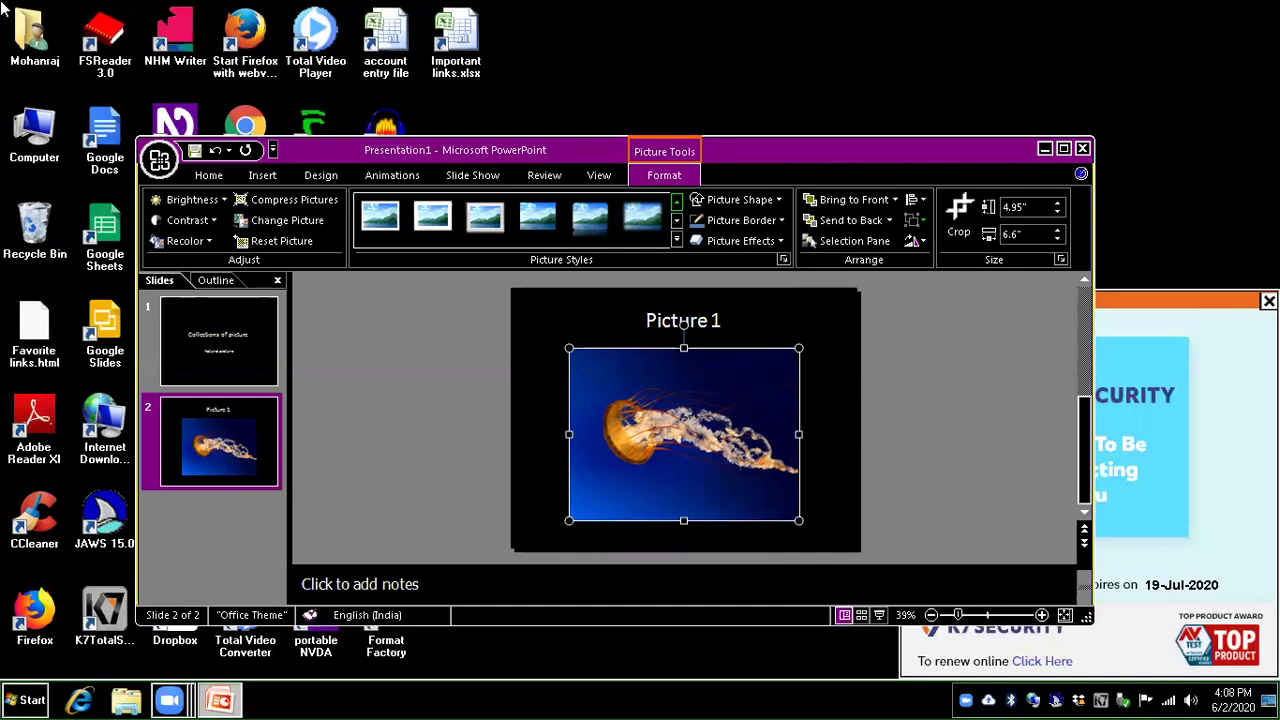
- Add a third slide and give it the title "Picture 2"
key("ctrl+m")
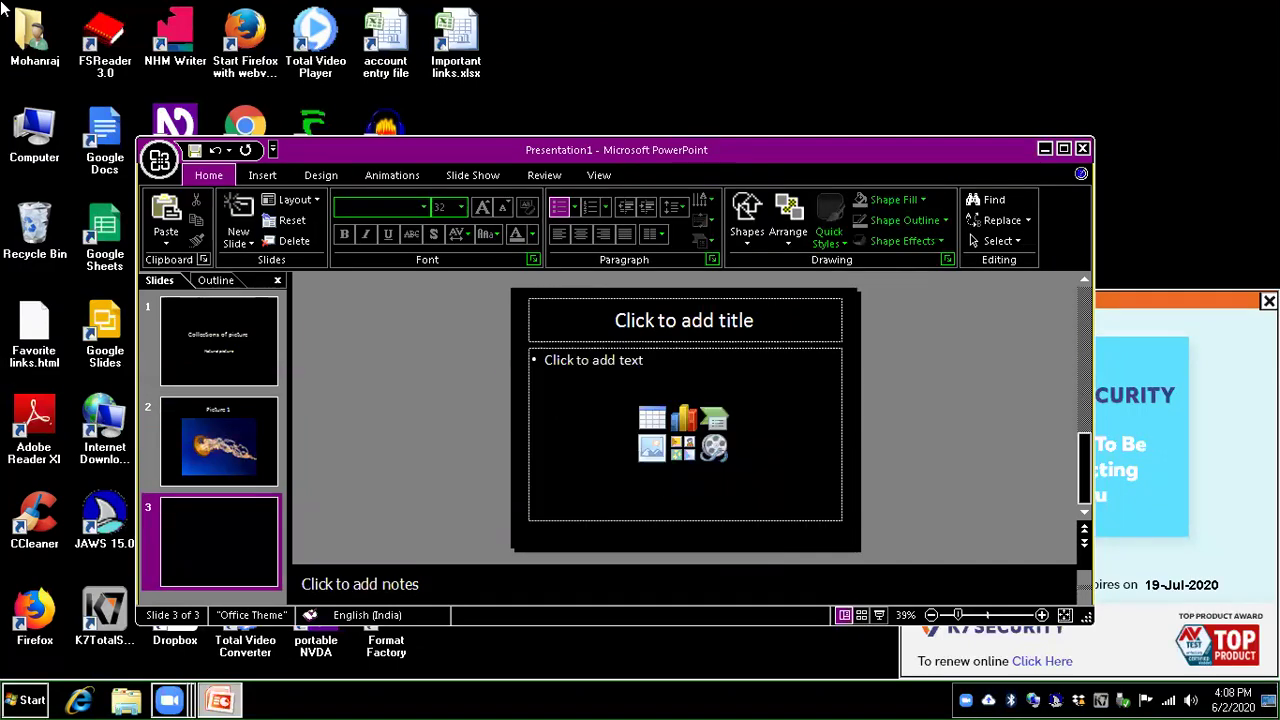
key("Tab")
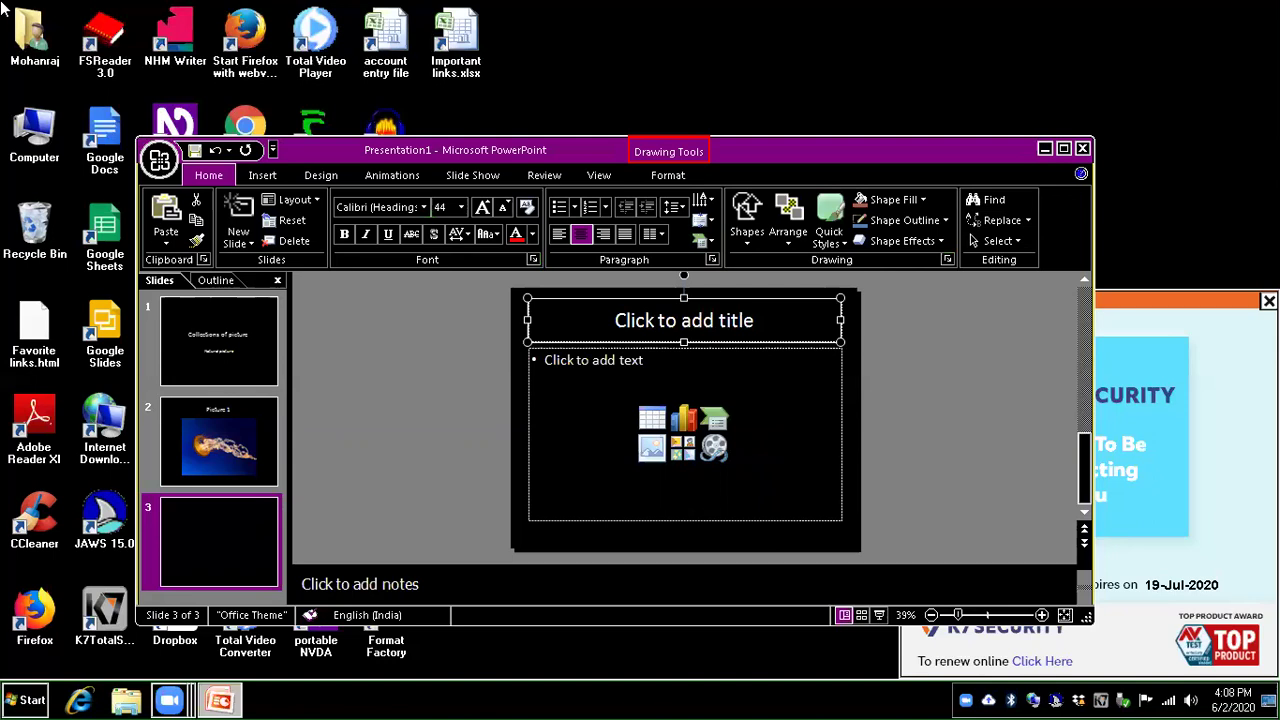
type("Picture 2")
key("Escape")
- Select the content placeholder under the "Picture 2" title and open the Insert Picture dialog
key("Tab")
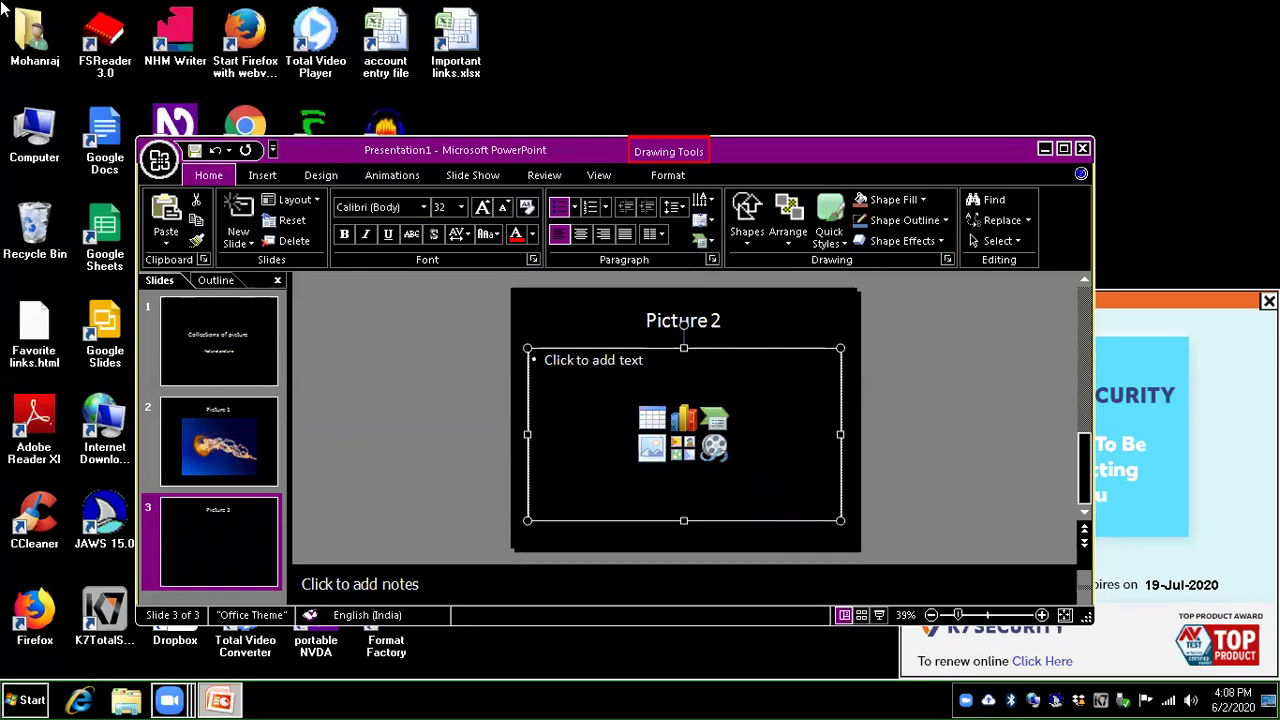
key("alt")
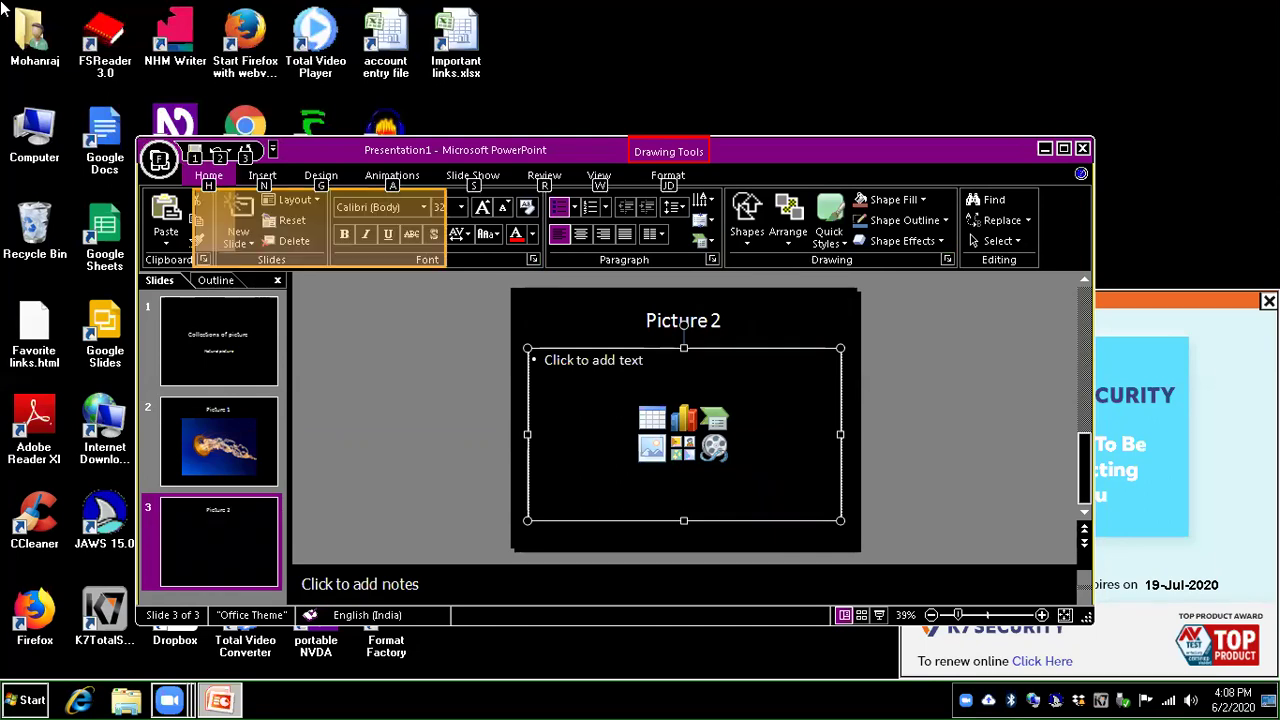
key("Left")
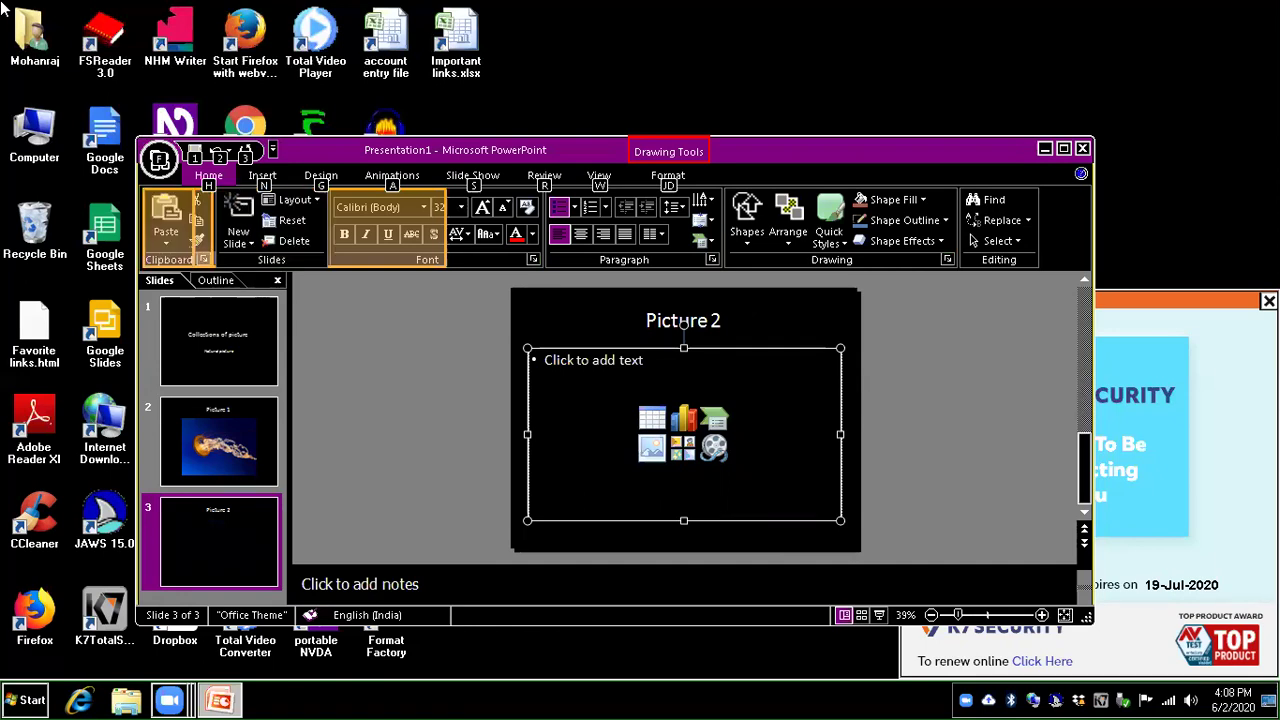
key("Left")
key("Right")
key("Right")
key("Right")
key("n")
key("Right")
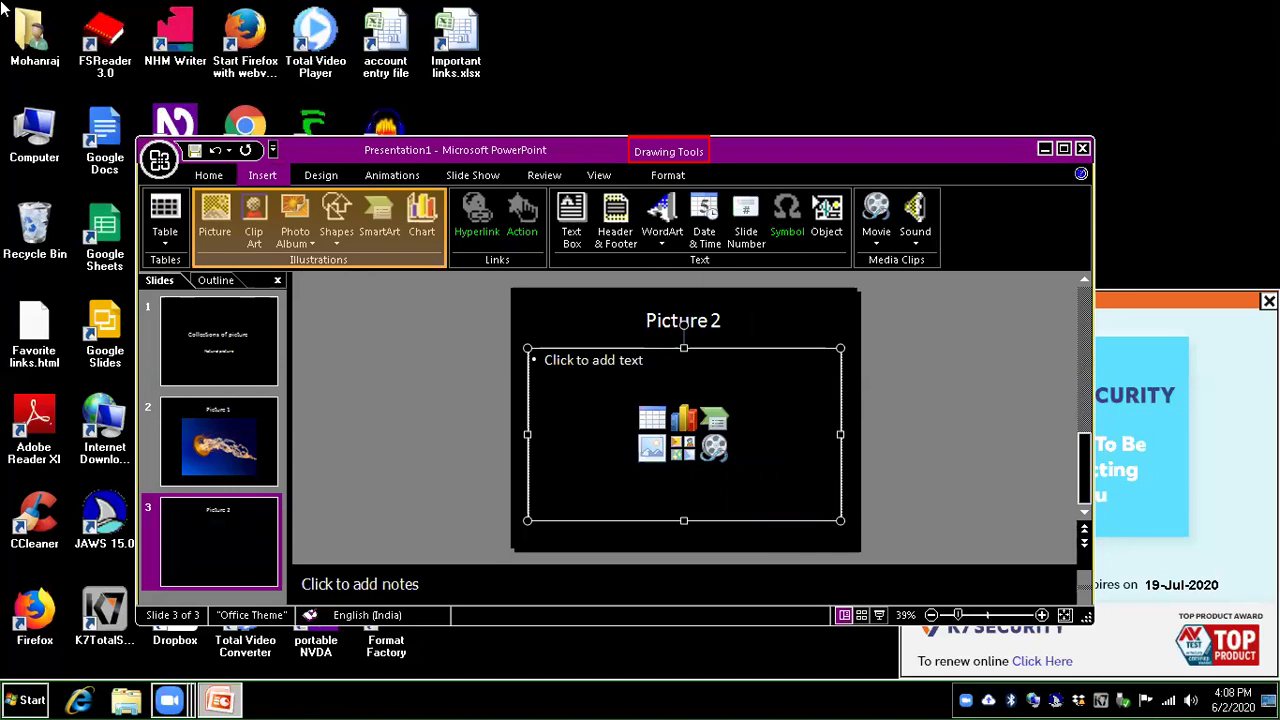
key("Return")
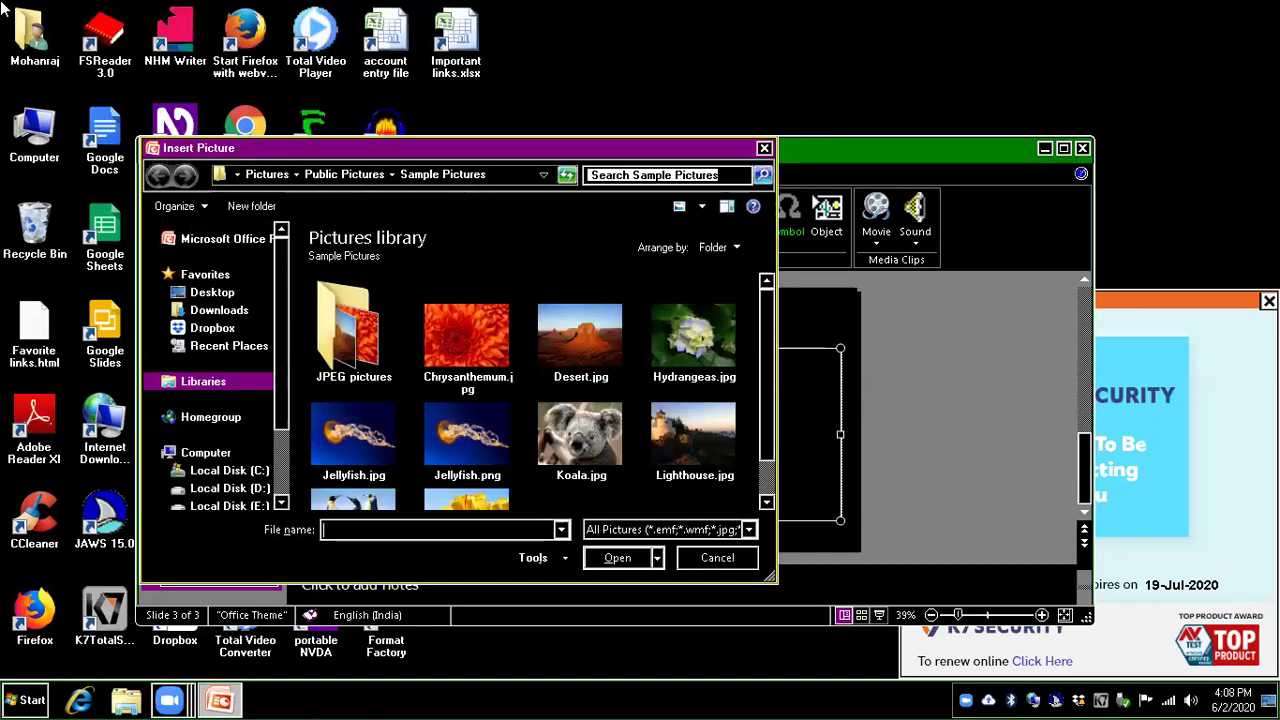
- Insert Penguins.jpg from the Sample Pictures folder on the "Picture 2" slide
key("shift+Tab")
key("shift+Tab")
key("Tab")
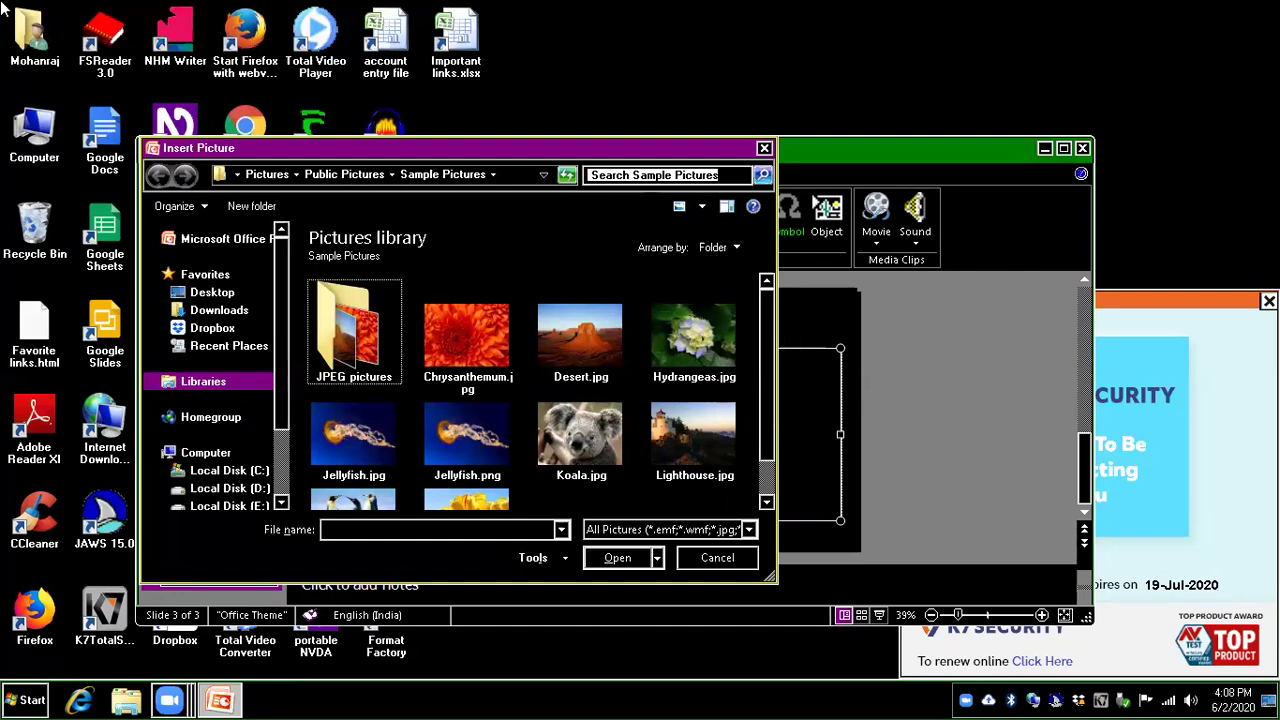
key("Down")
key("Down")
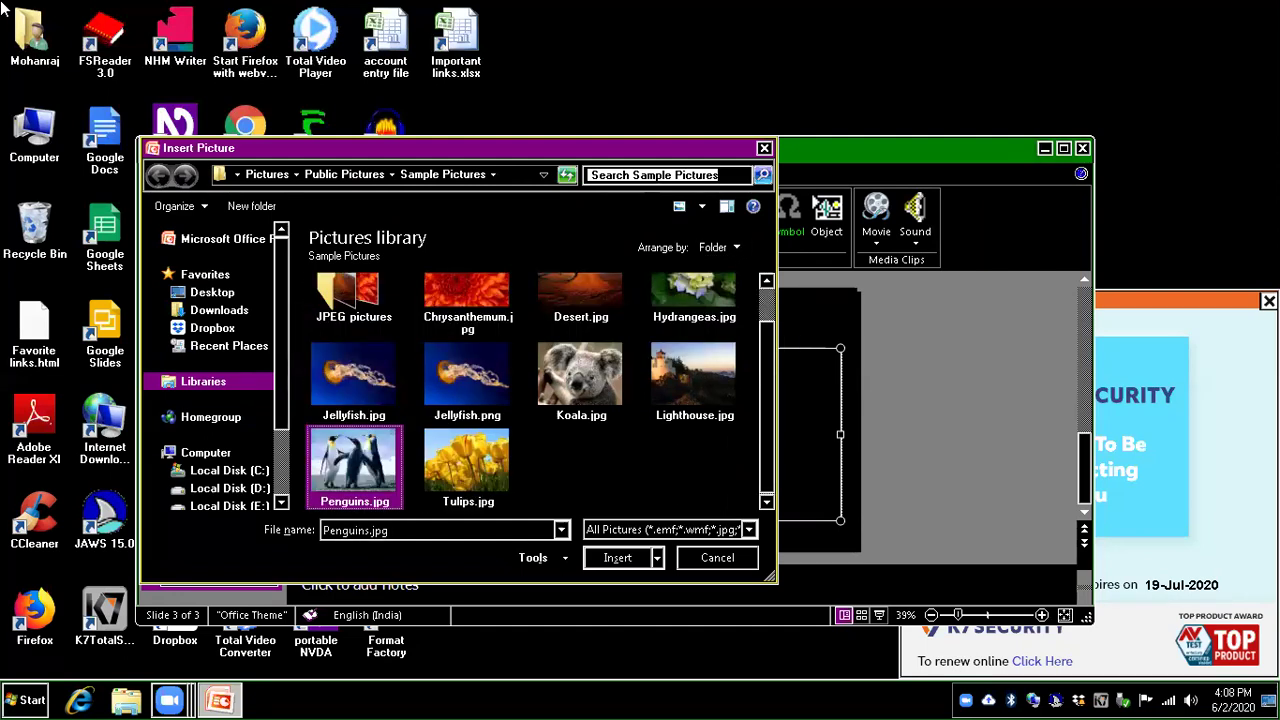
key("Return")
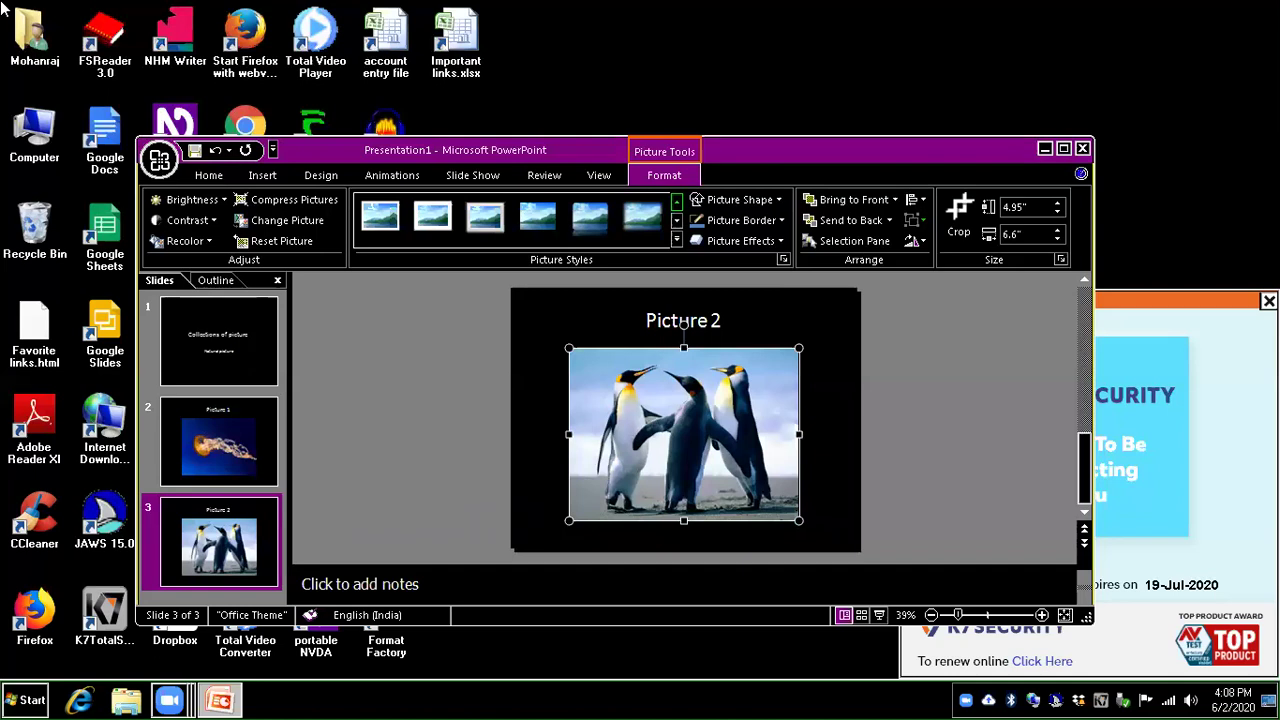
- Add a fourth slide and give it the title "Picture 3"
key("ctrl+m")
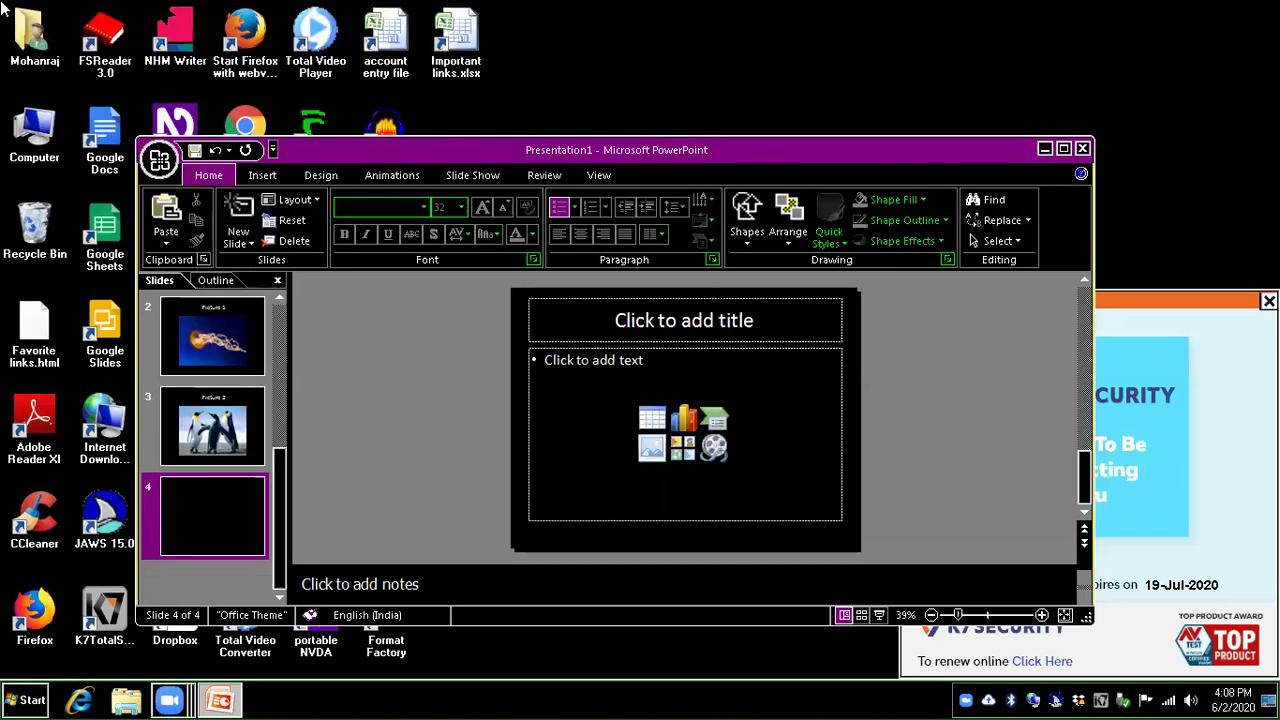
key("Tab")
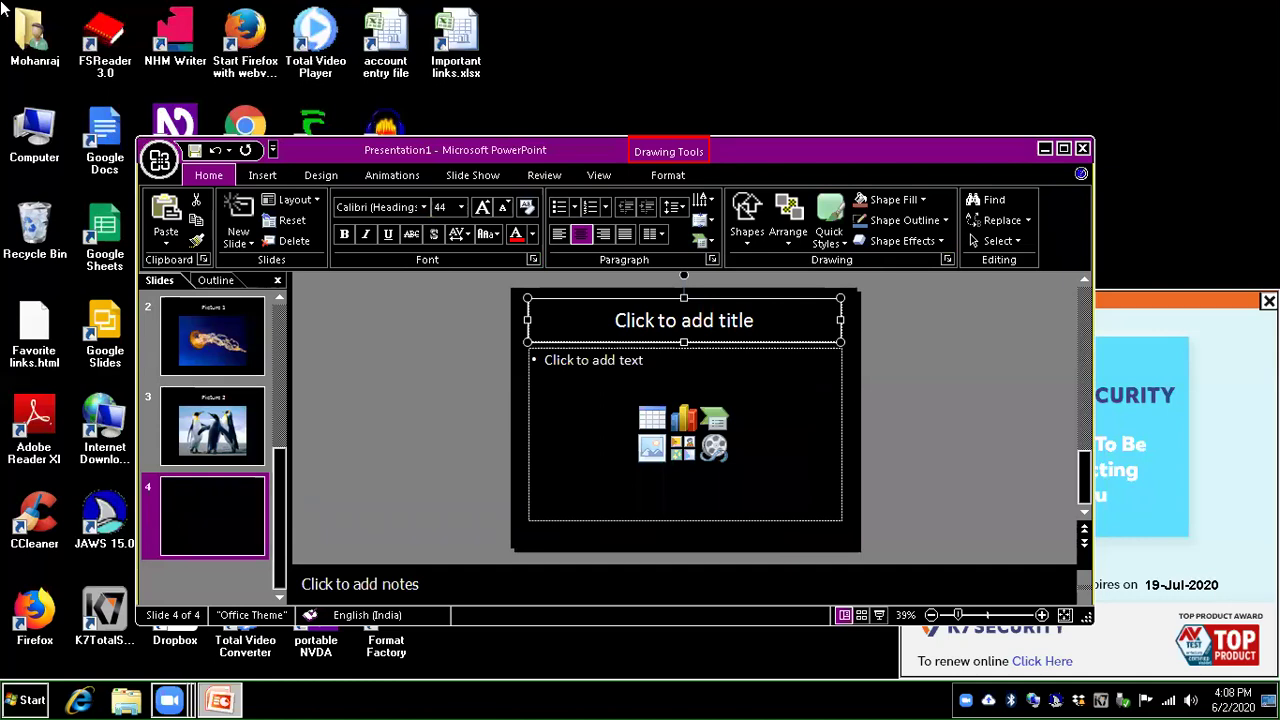
type("Picture")
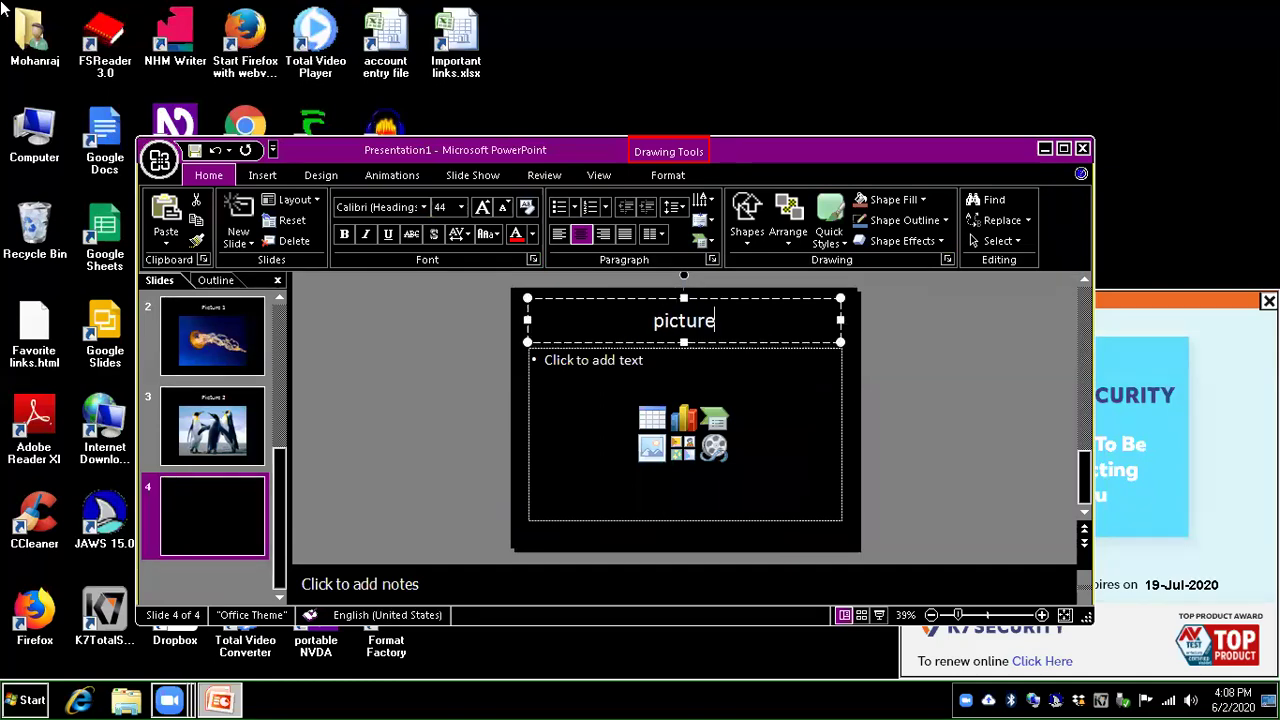
type(" 3")
key("Escape")
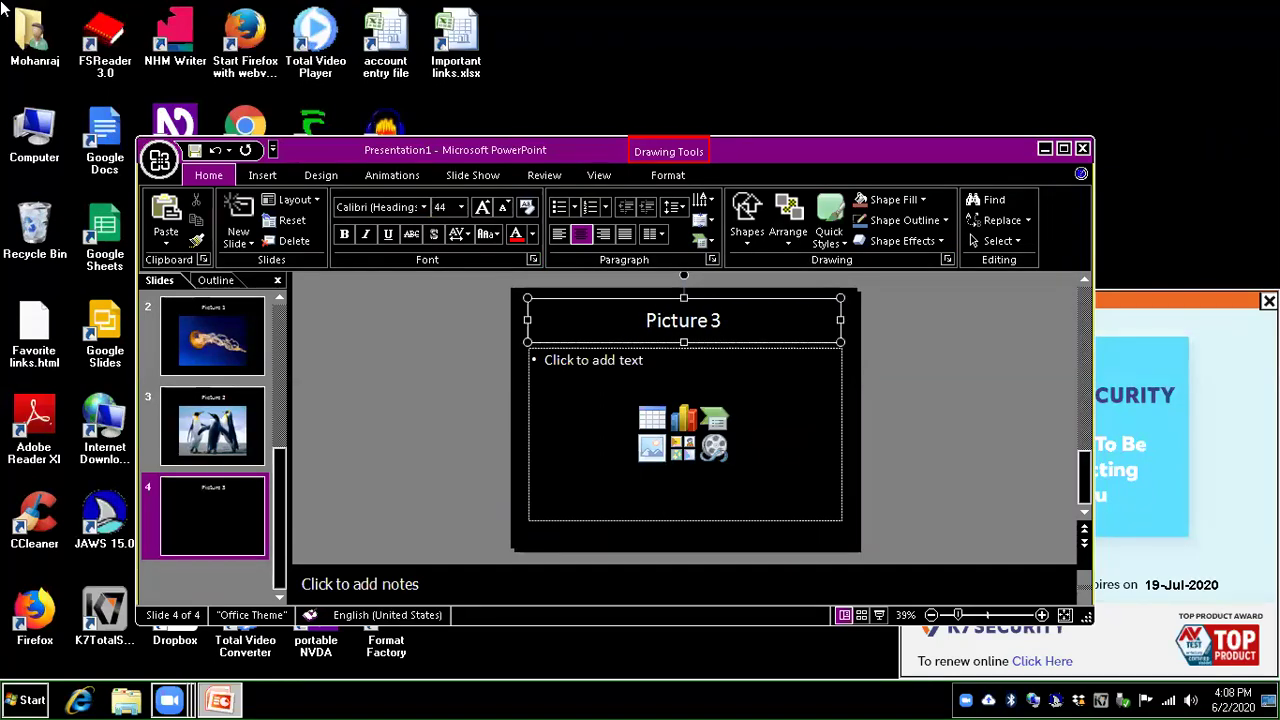
- Select the content placeholder under the "Picture 3" title and open the Insert Picture dialog
key("Tab")
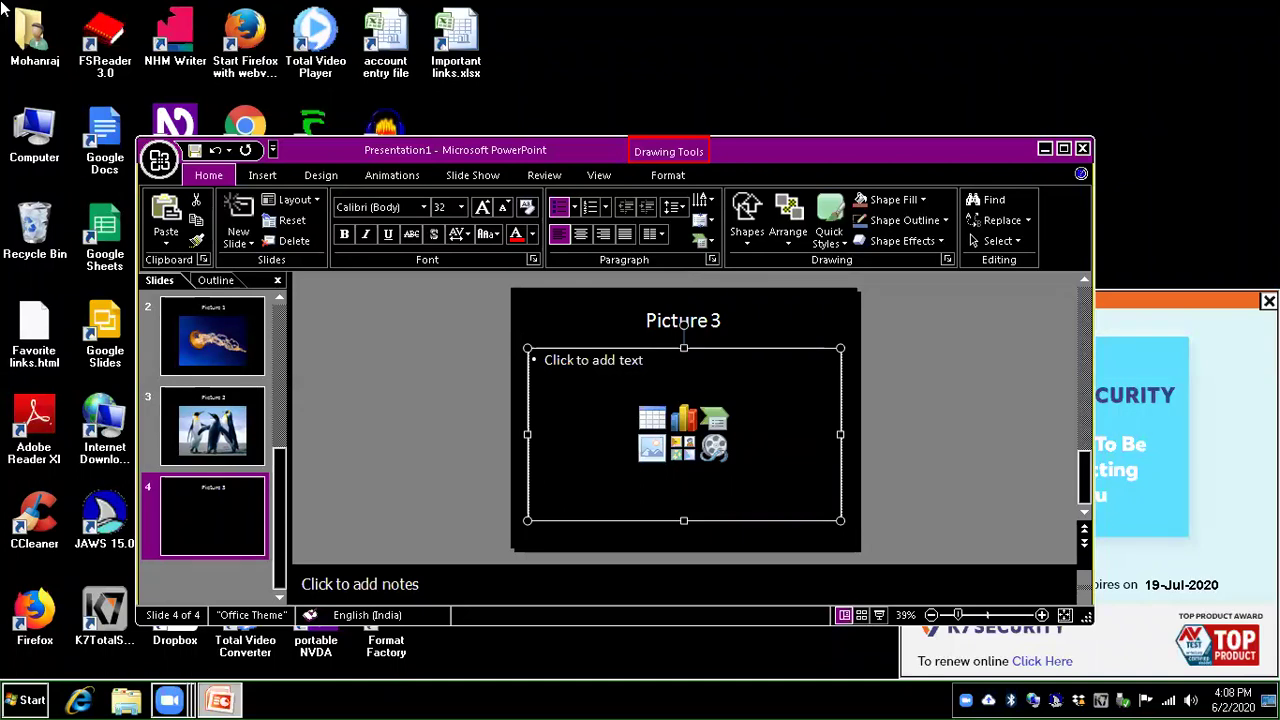
key("alt")
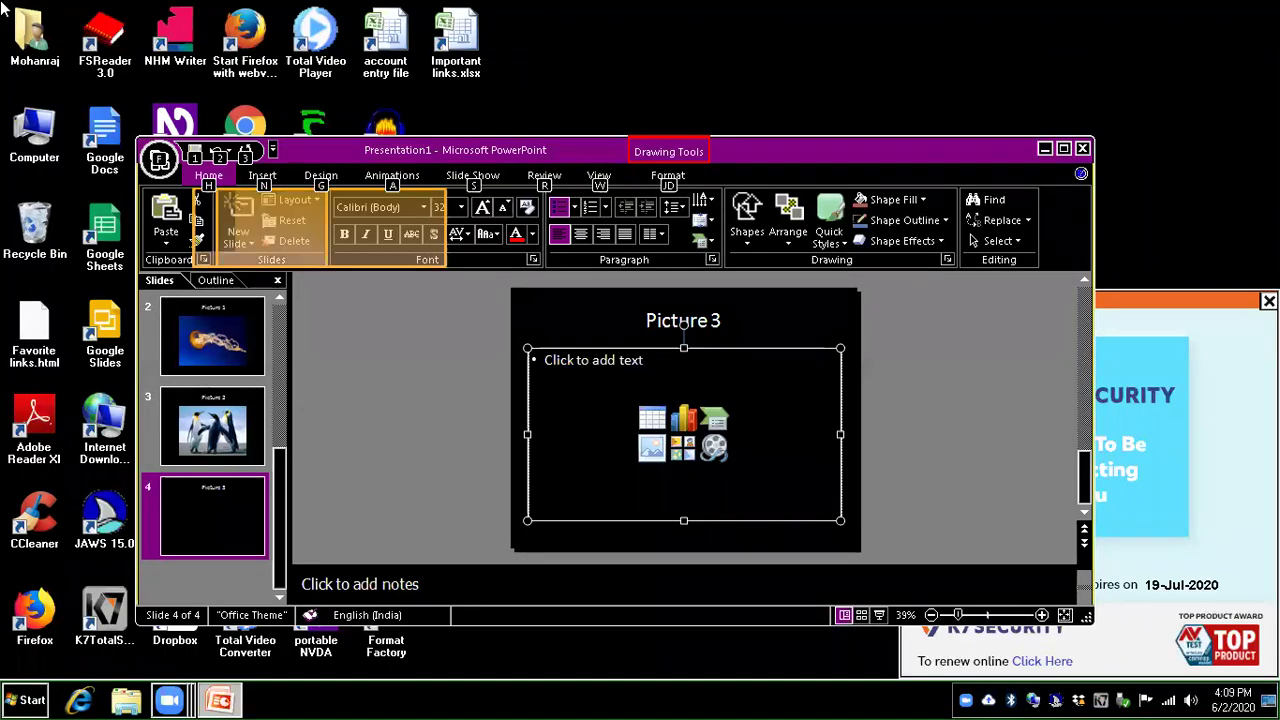
key("n")
key("p")
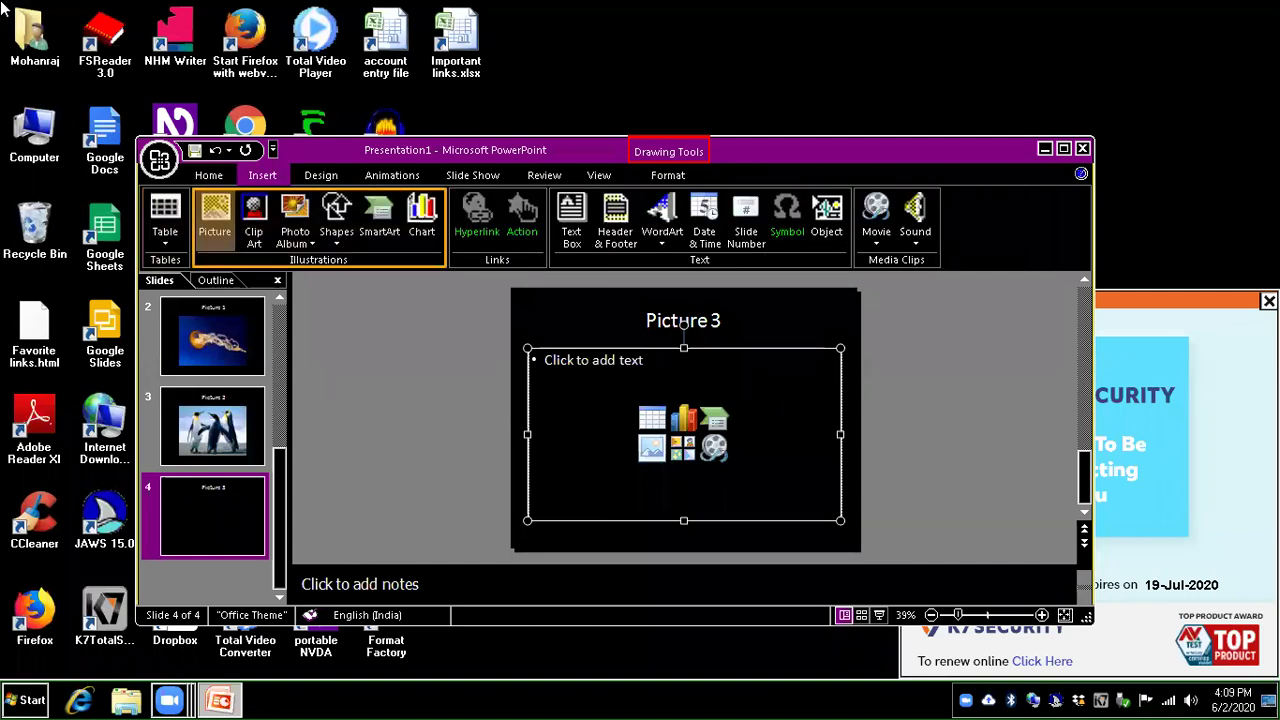
- Insert Tulips.jpg from the Sample Pictures folder on the "Picture 3" slide
key("Tab")
key("space")
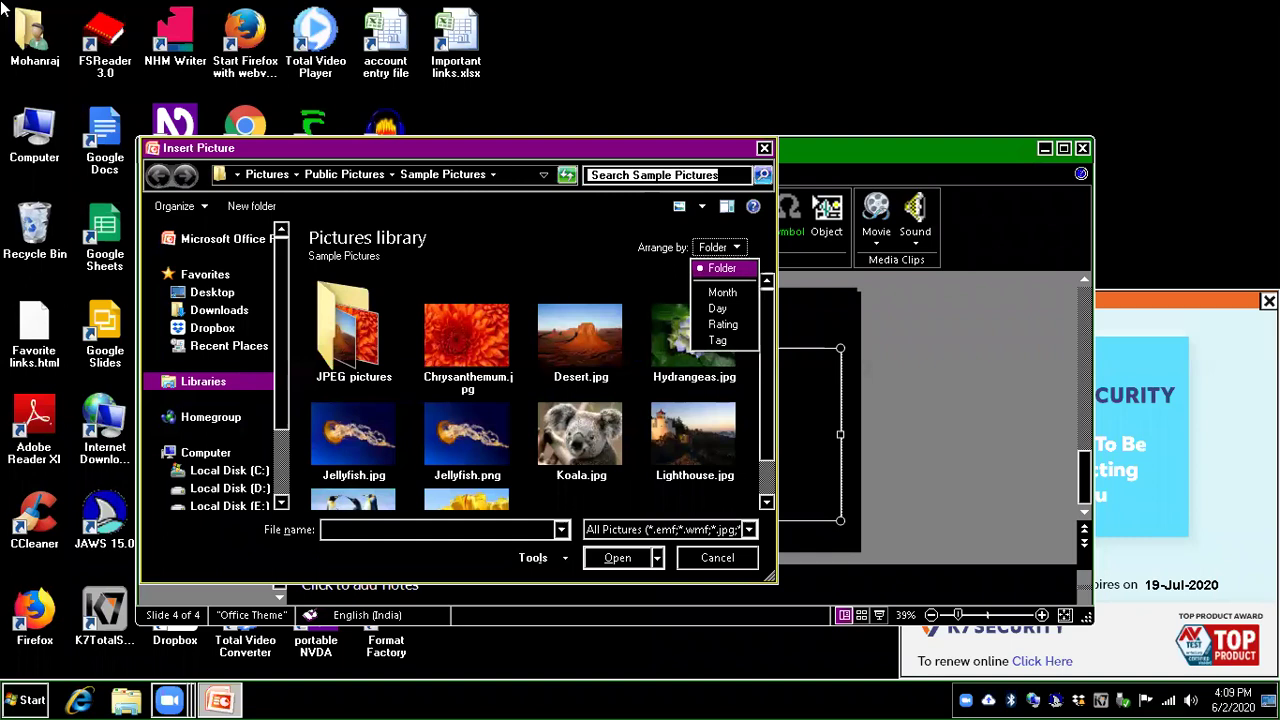
key("Escape")
key("Tab")
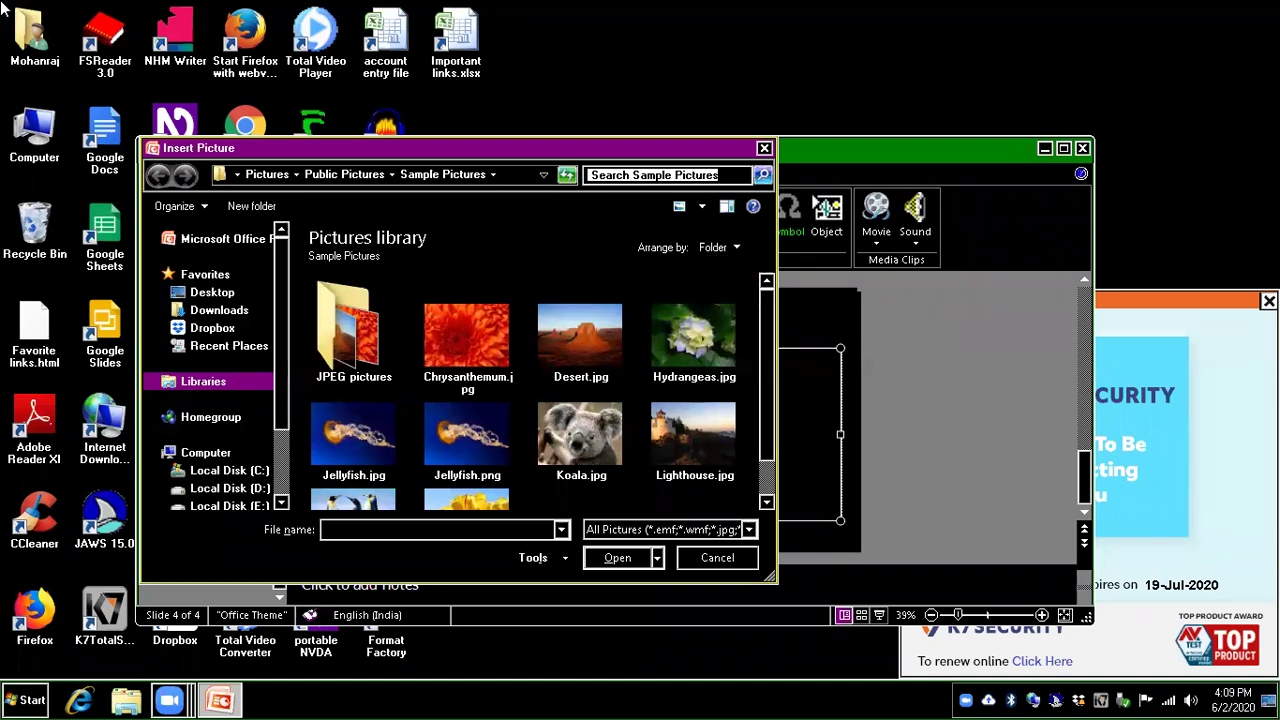
key("Down")
key("Down")
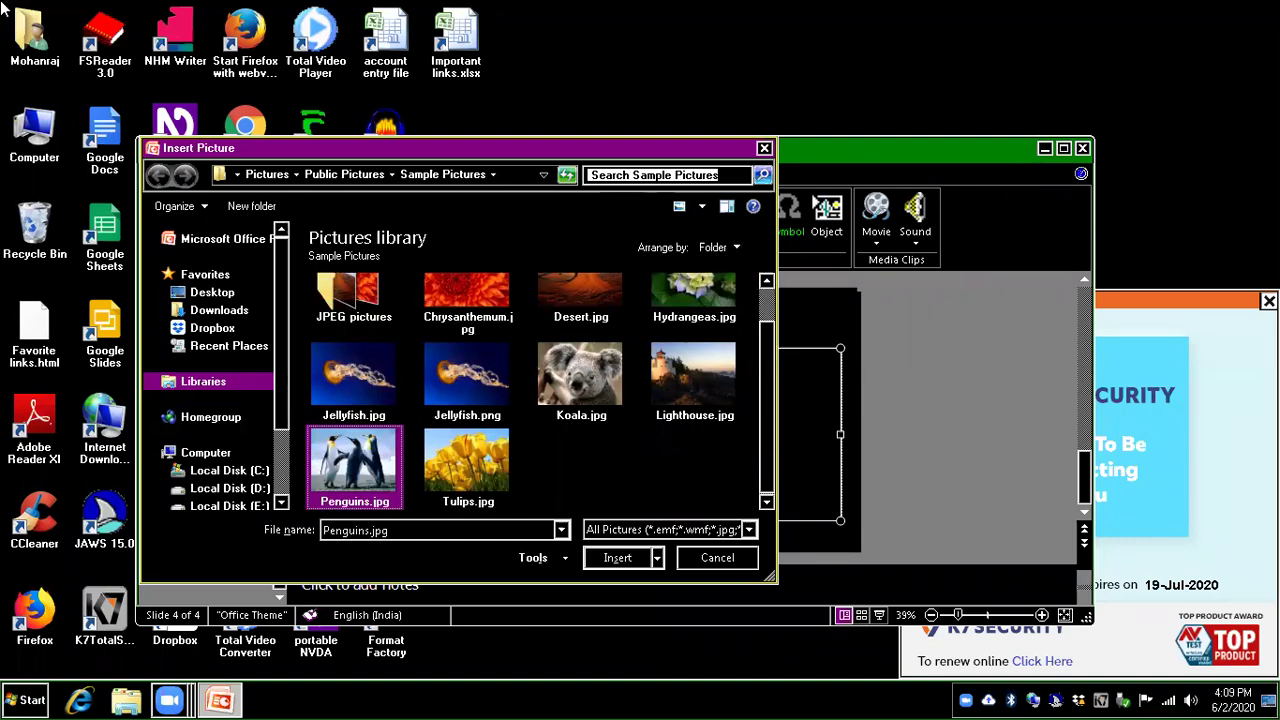
key("Right")
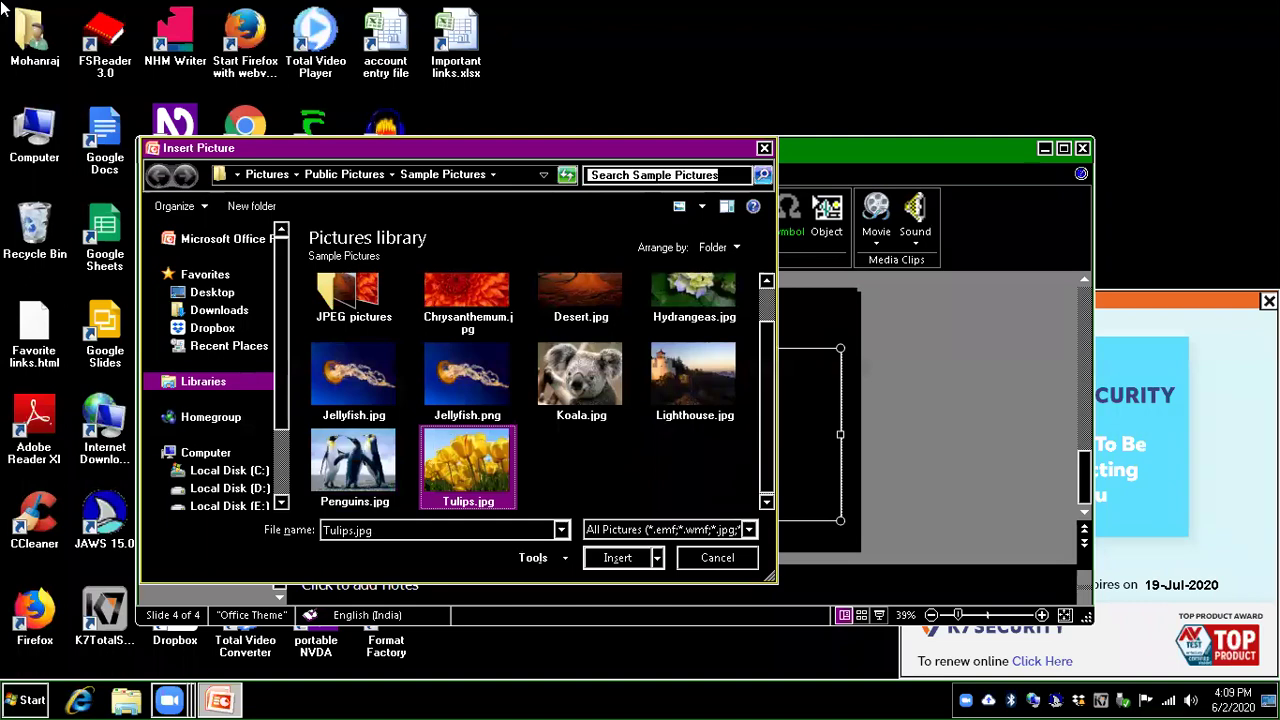
key("Return")
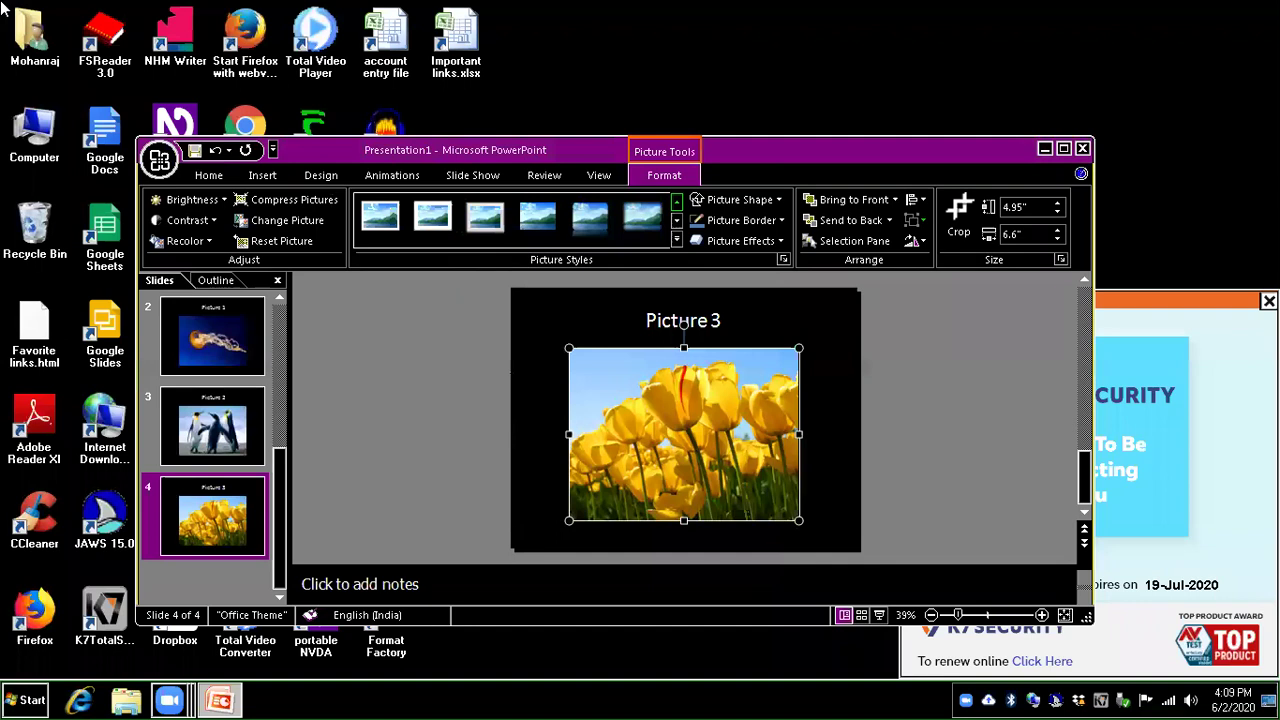
- Run the slide show from the first slide and advance to the "Picture 1" slide
key("F5")
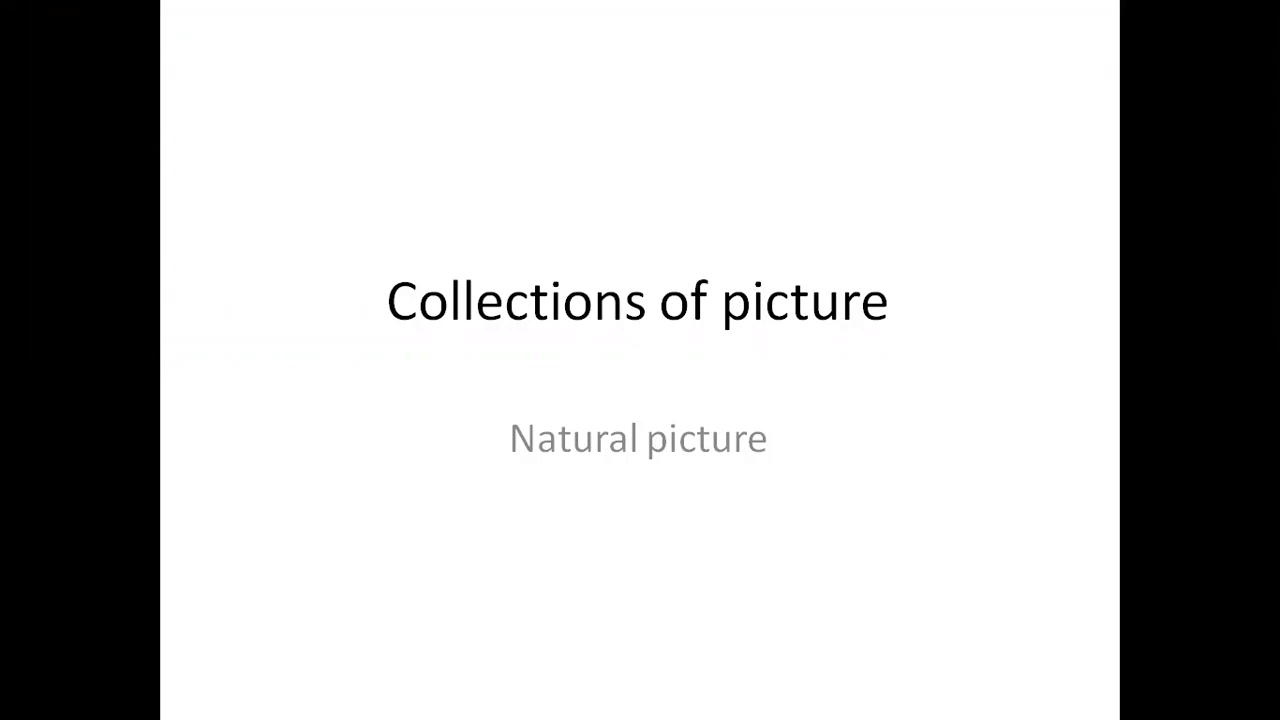
key("Right")
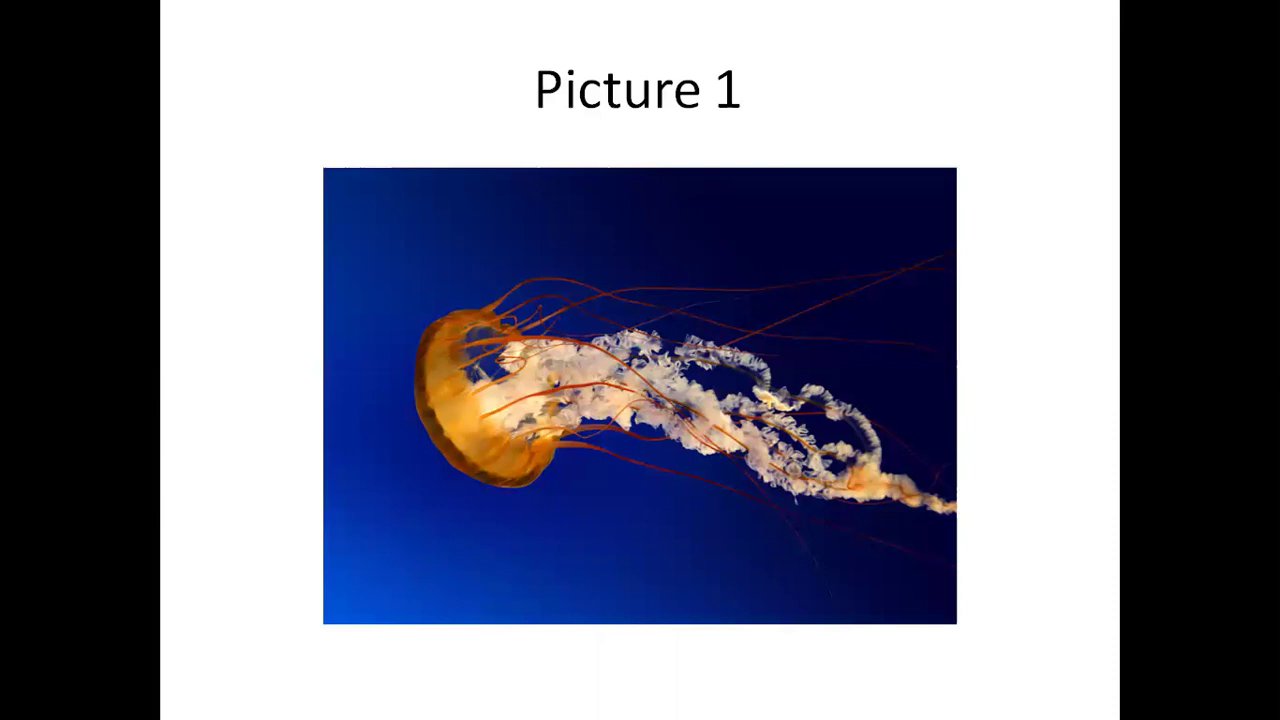
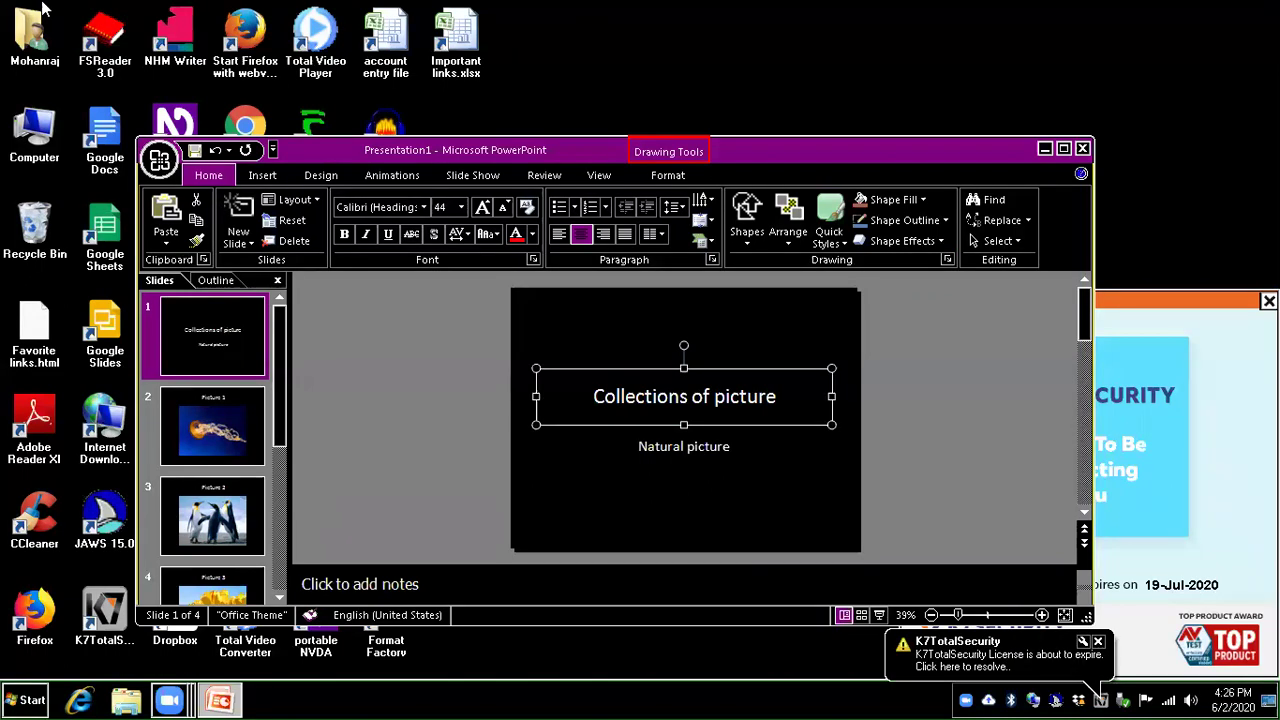
- Make the whole title "Collections of picture" on the first slide bold
key("Return")
key("Left")
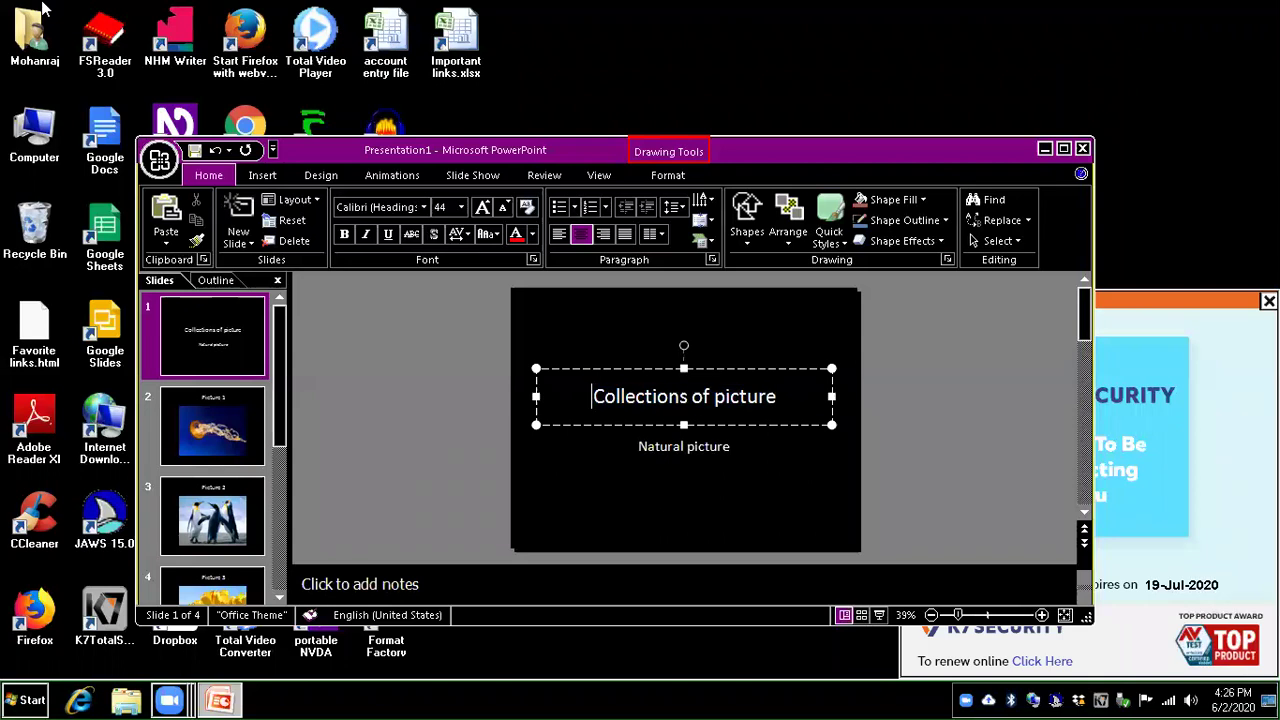
key("ctrl+Right")
key("ctrl+Right")
key("ctrl+Right")
key("Home")
key("ctrl+shift+Right")
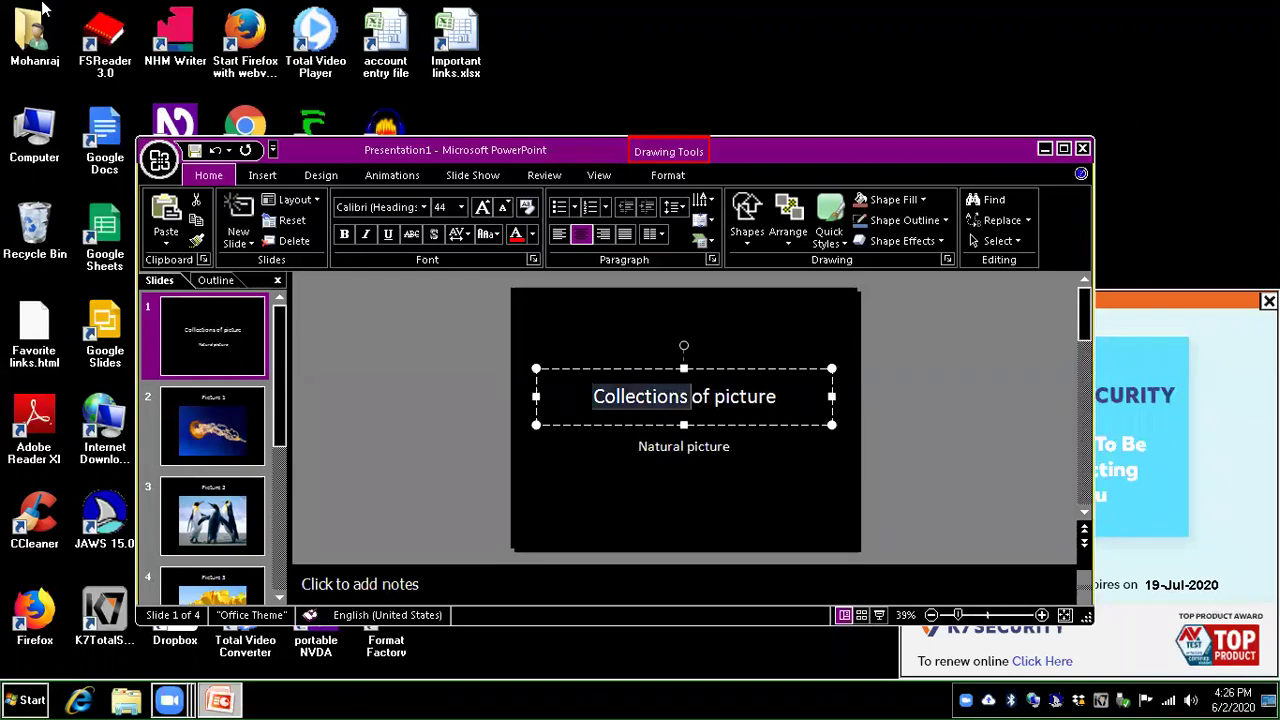
key("ctrl+shift+Right")
key("ctrl+shift+Right")
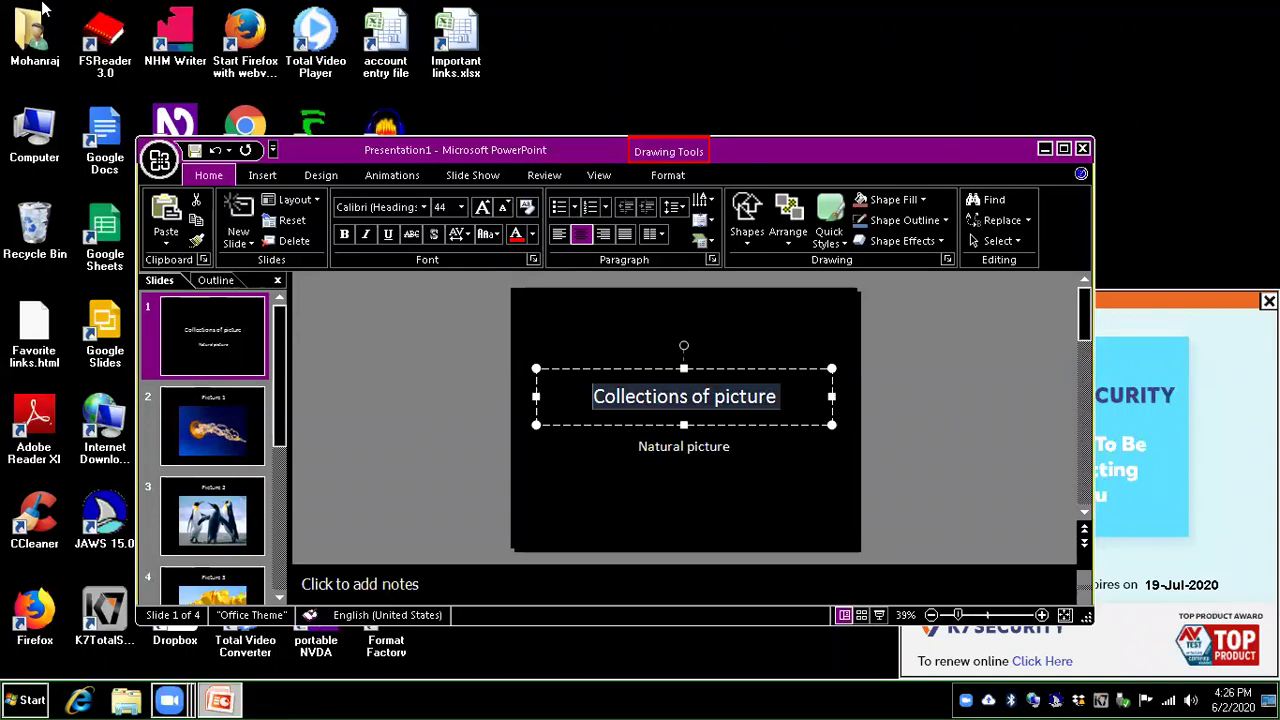
key("ctrl+b")
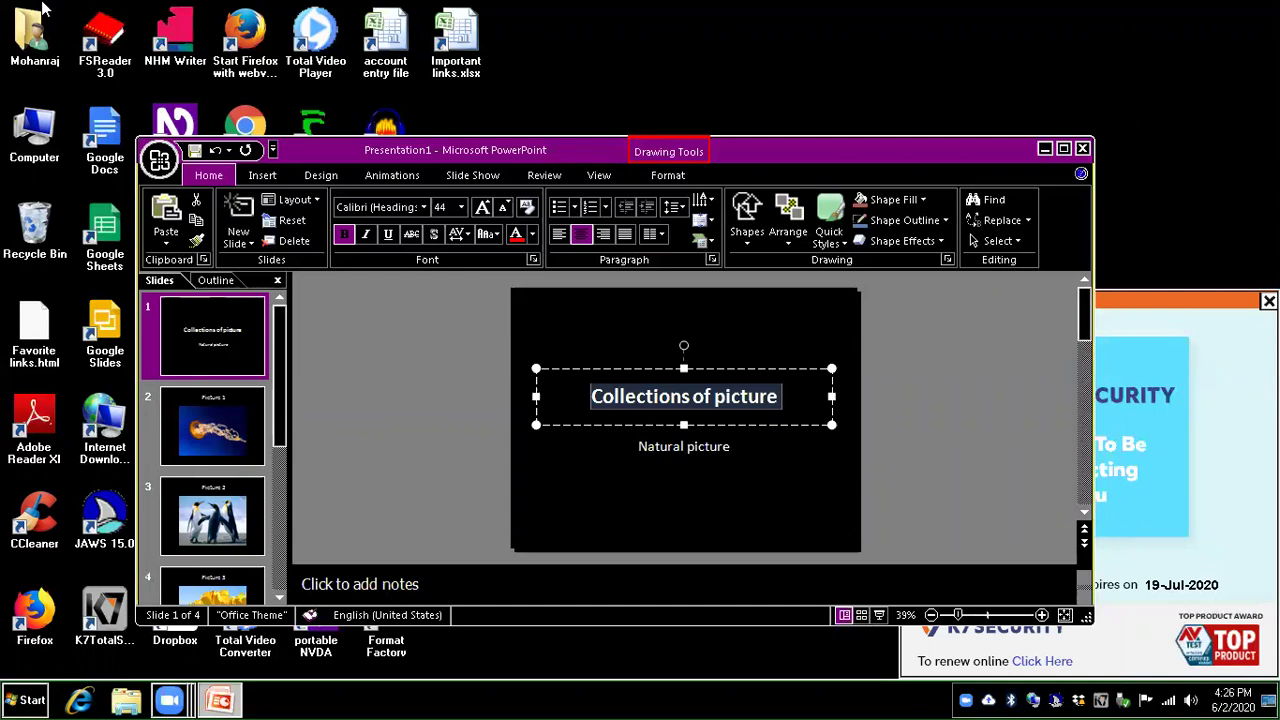
key("Right")
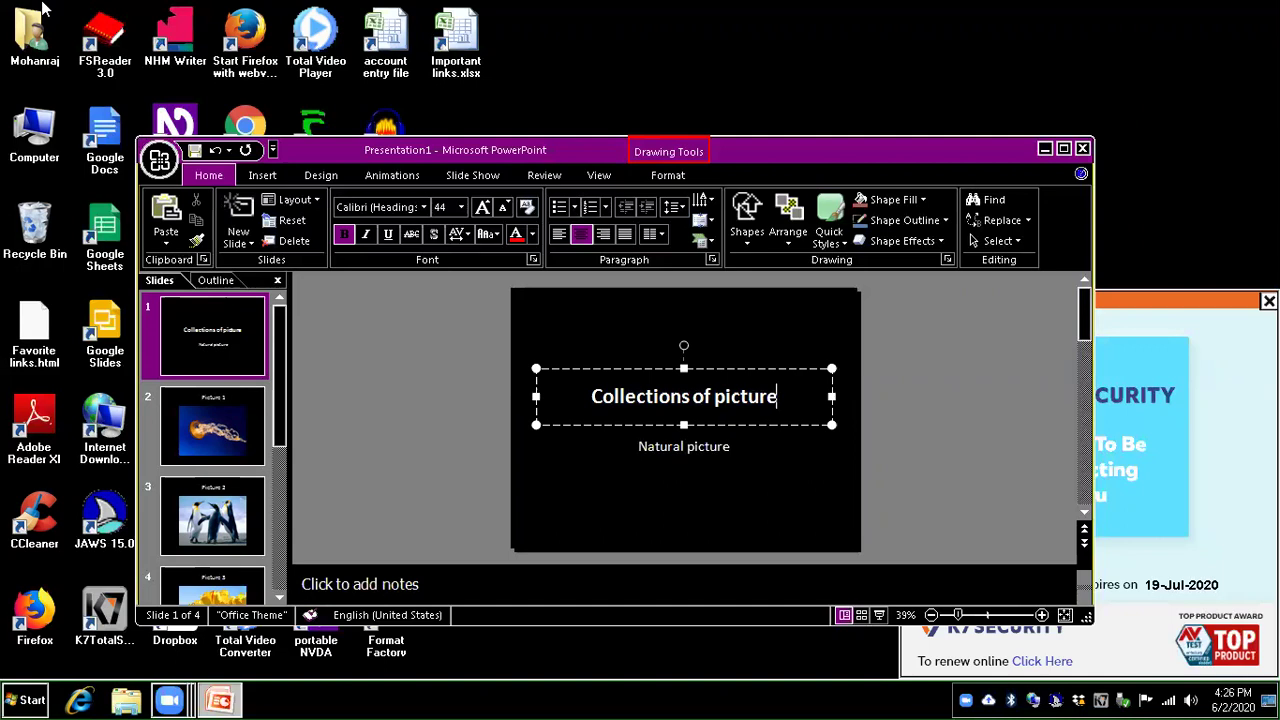
- Format the whole subtitle "Natural picture" on the first slide as bold, underlined and italic
key("Escape")
key("Tab")
key("Return")
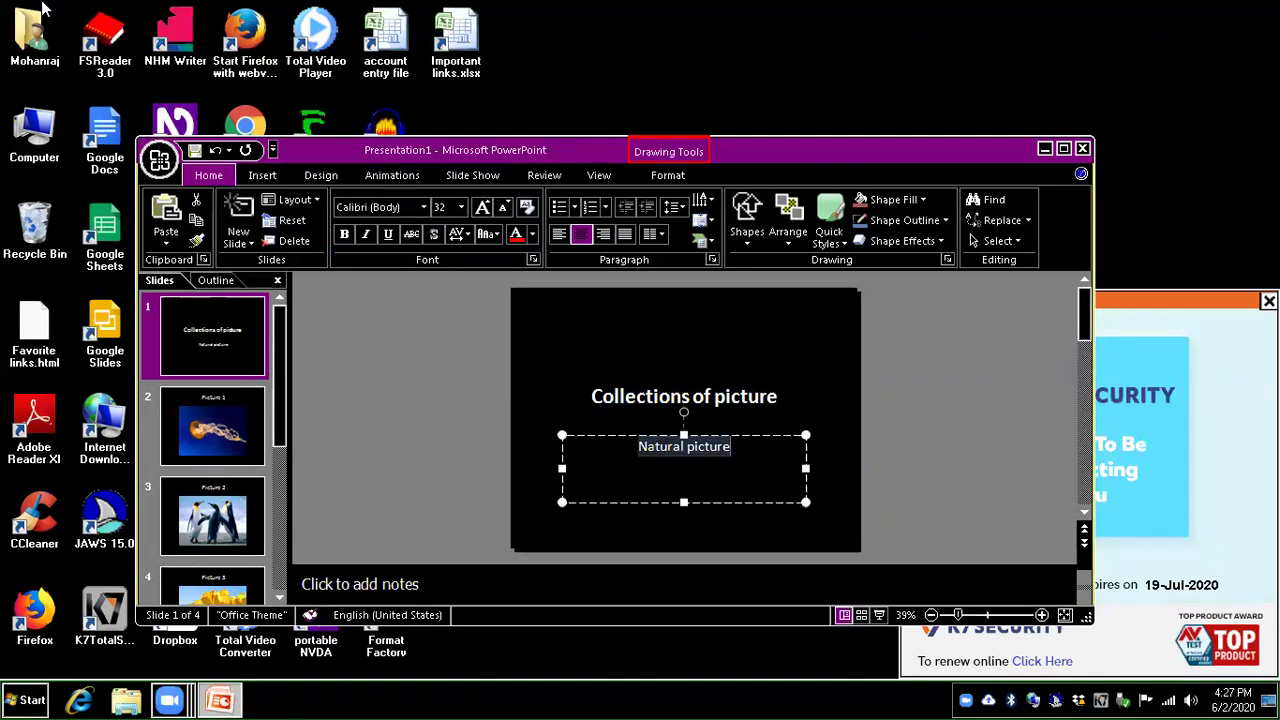
key("Home")
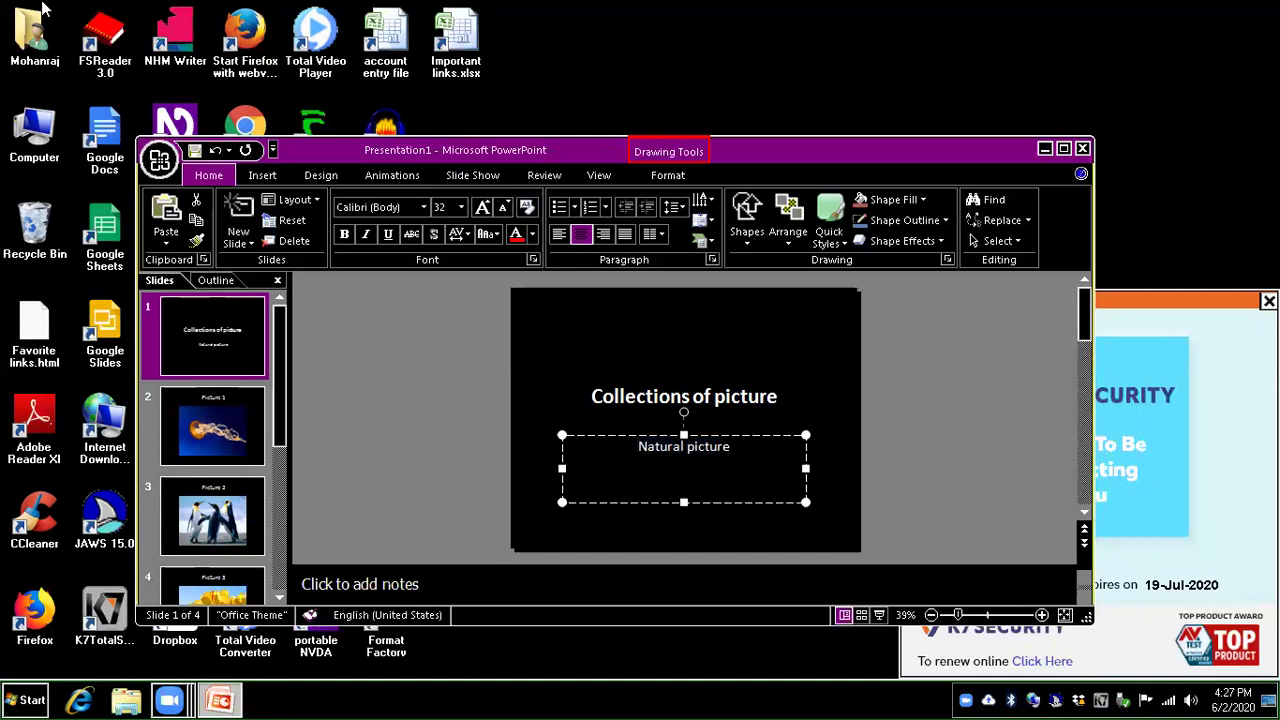
key("ctrl+shift+Right")
key("ctrl+shift+Right")
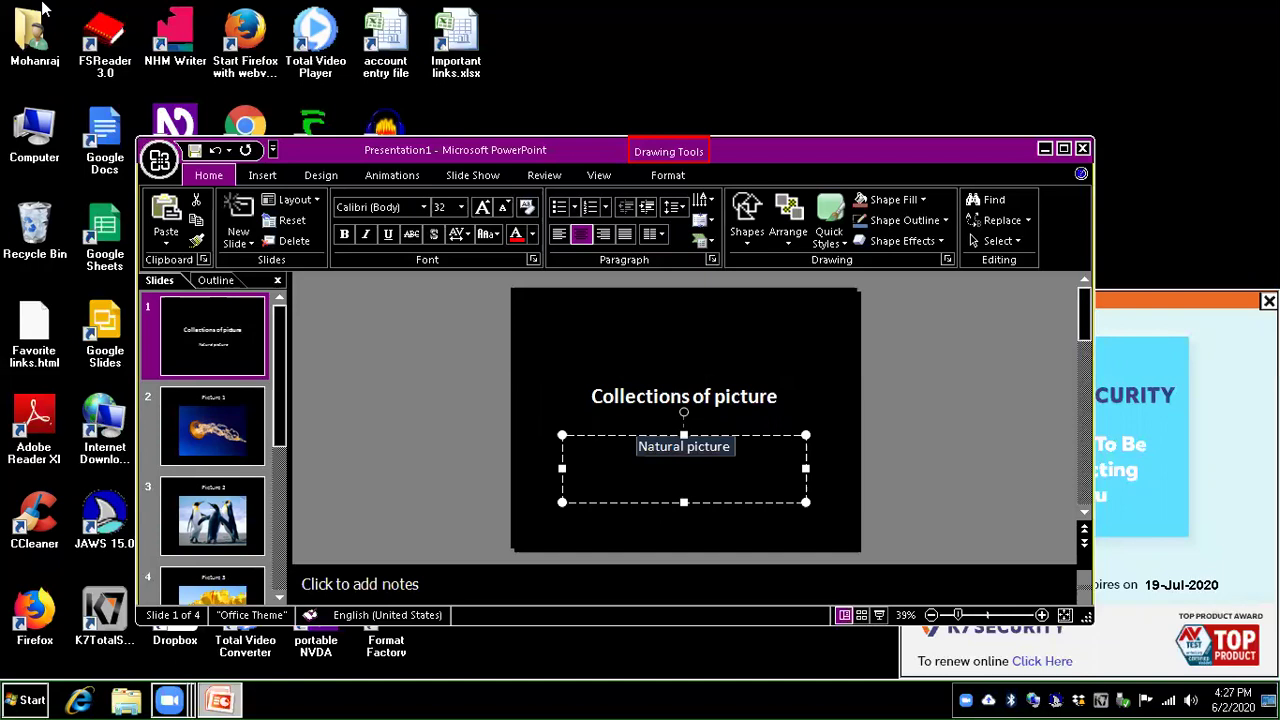
key("ctrl+b")
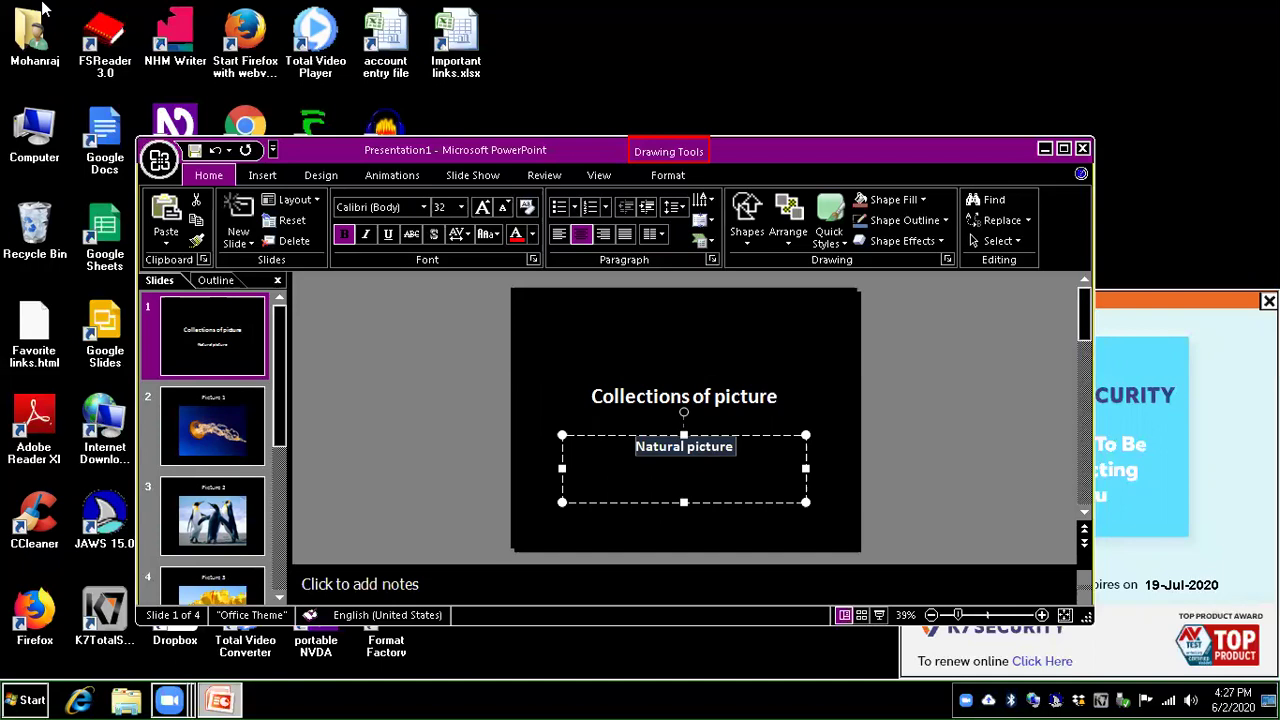
key("ctrl+u")
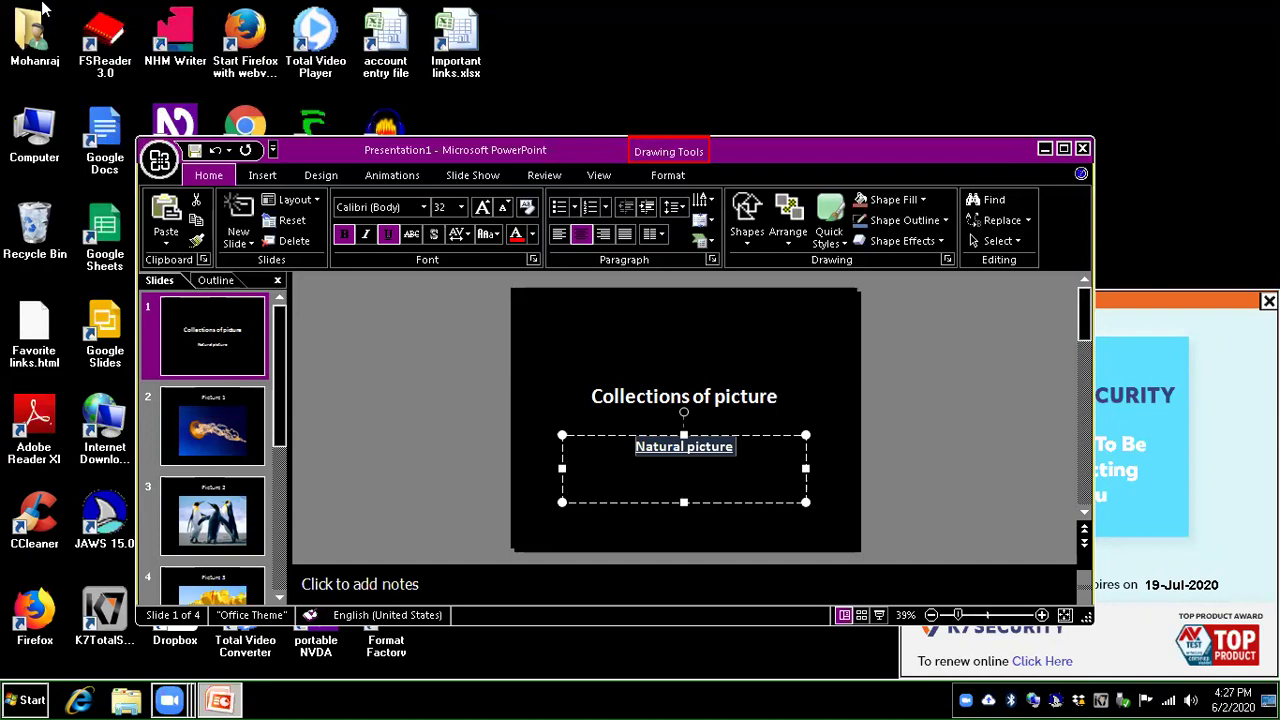
key("ctrl+i")
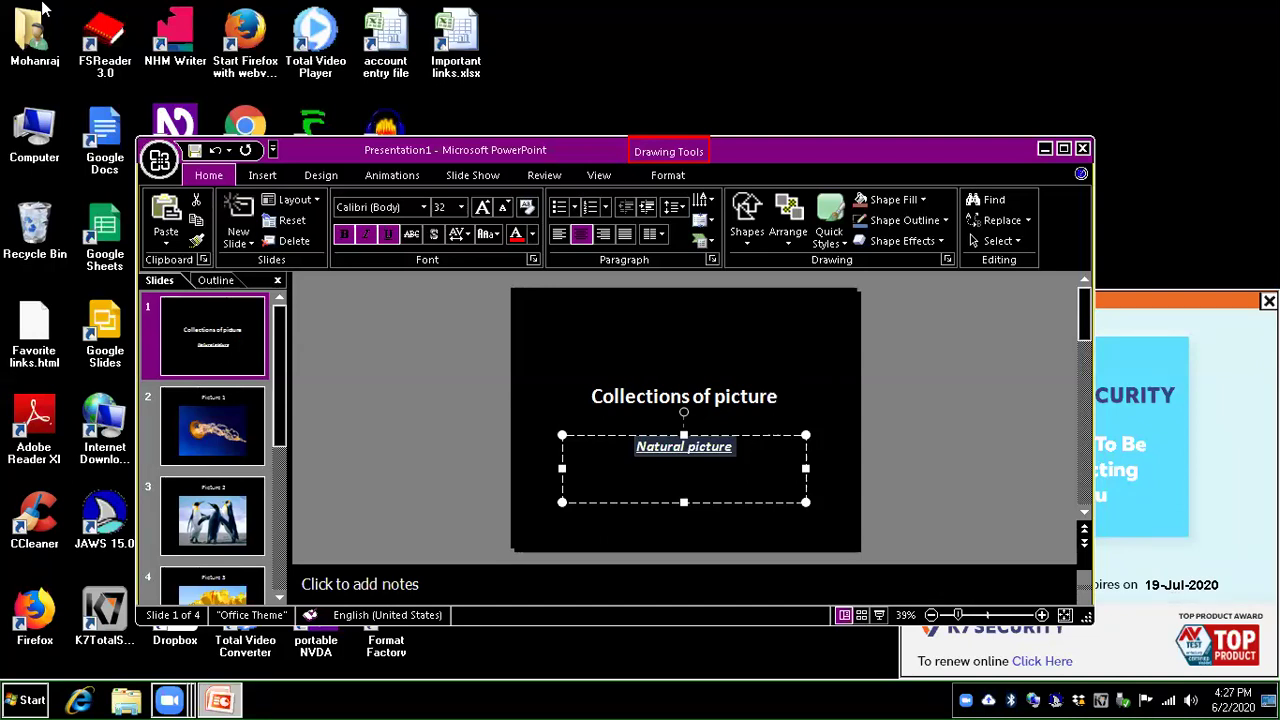
key("alt")
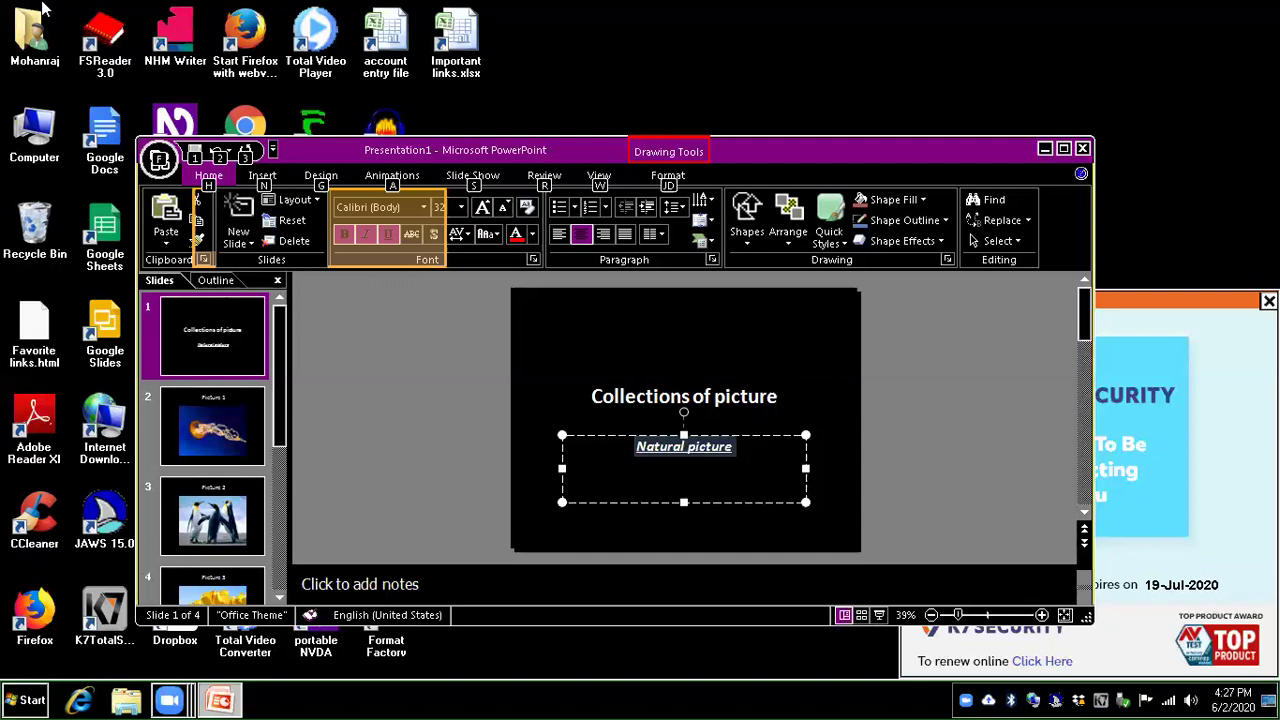
key("Right")
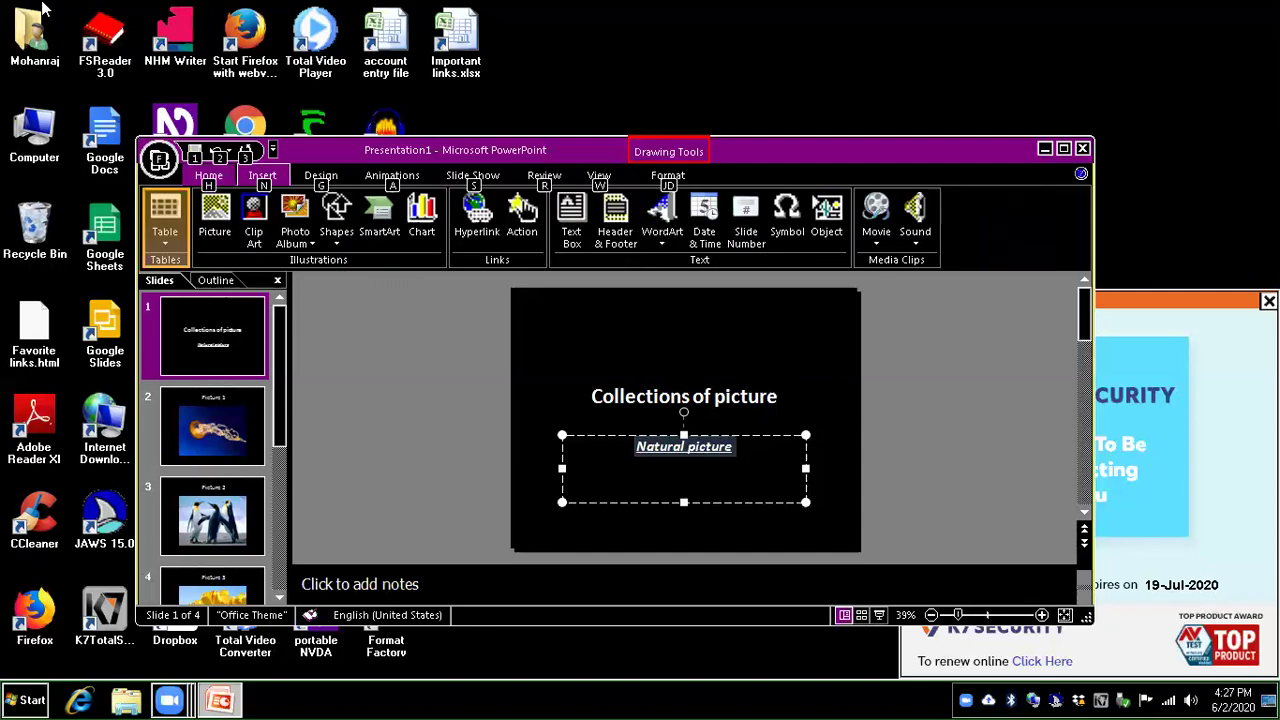
key("Tab")
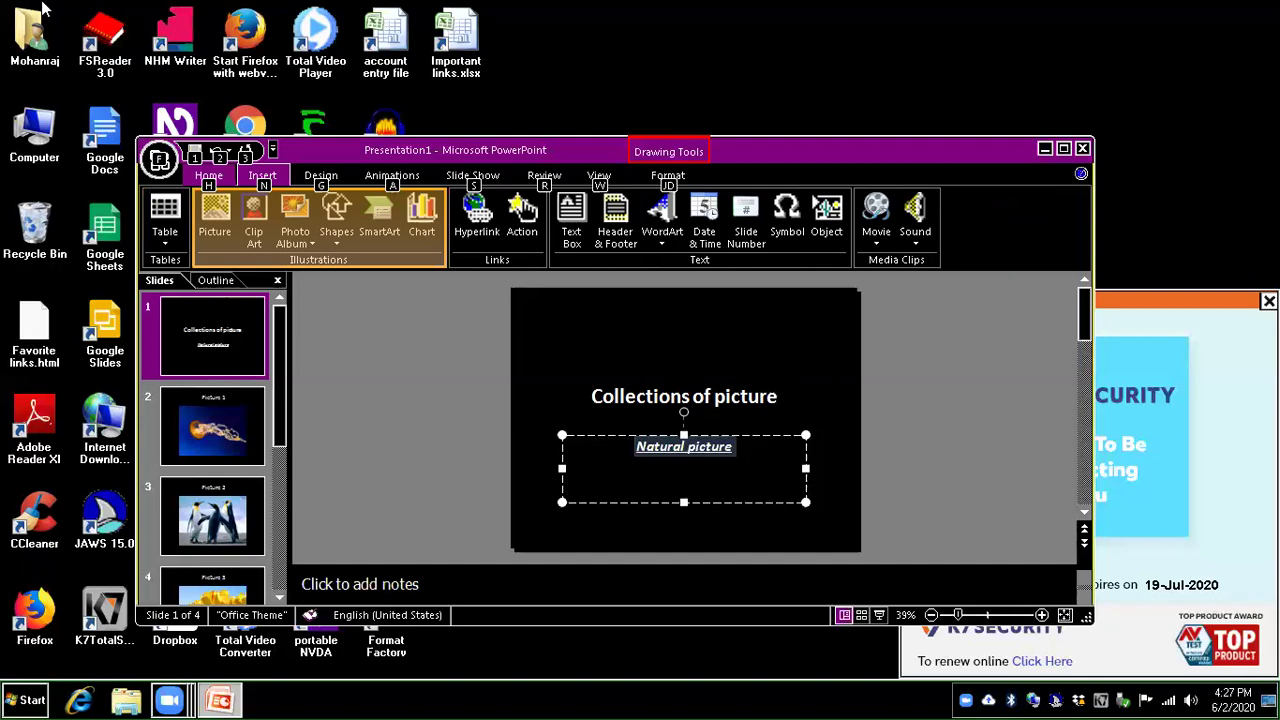
key("shift+Tab")
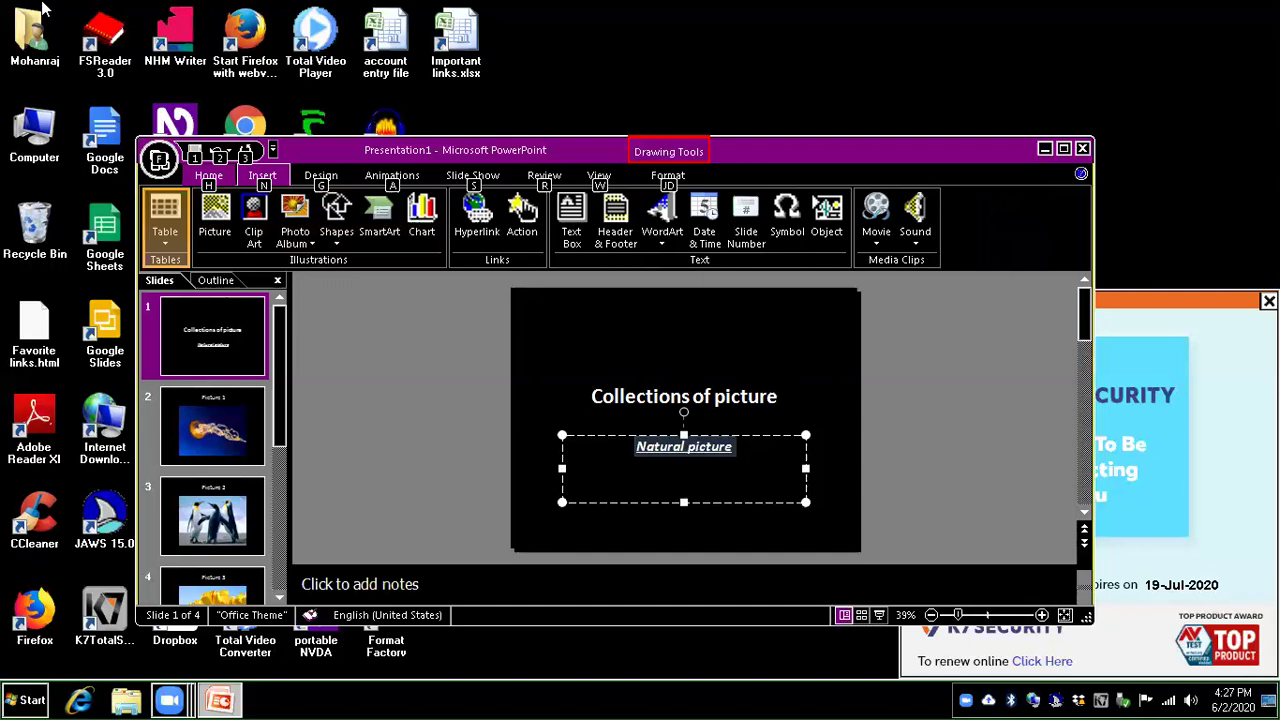
key("Tab")
key("Tab")
key("Tab")
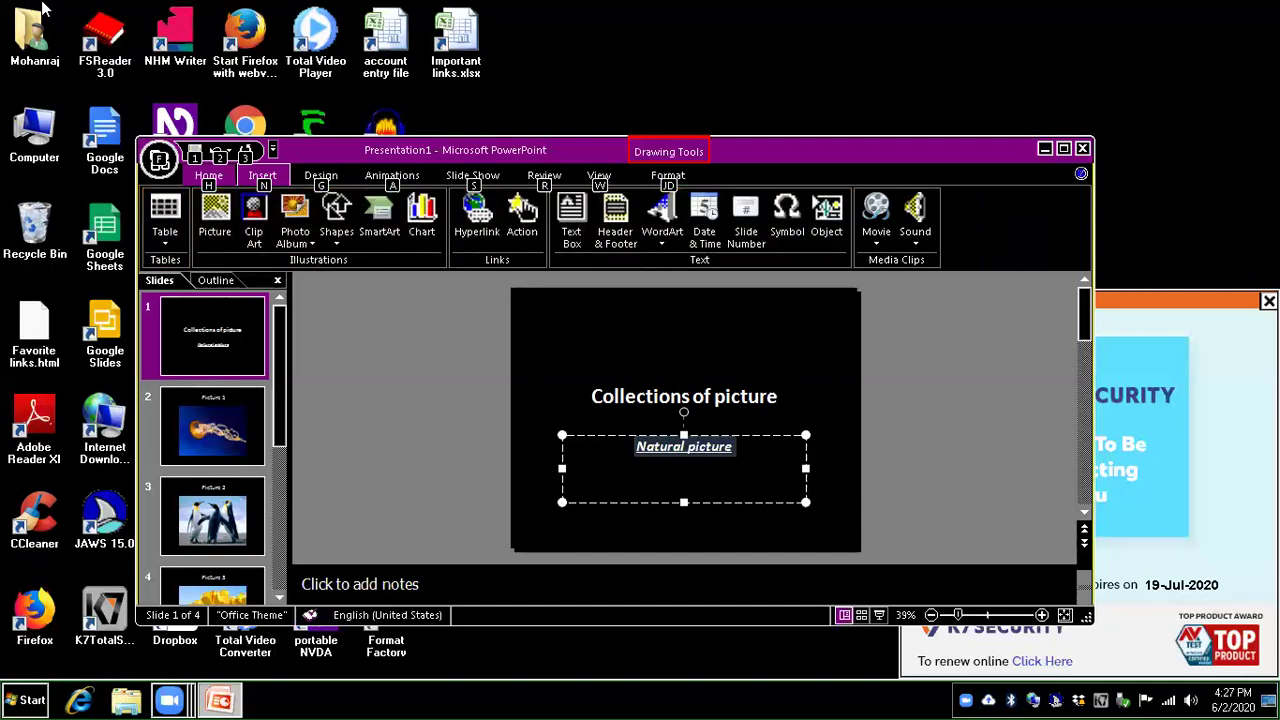
key("alt")
- Apply the text shadow effect to the selected subtitle "Natural picture"
key("alt+h")
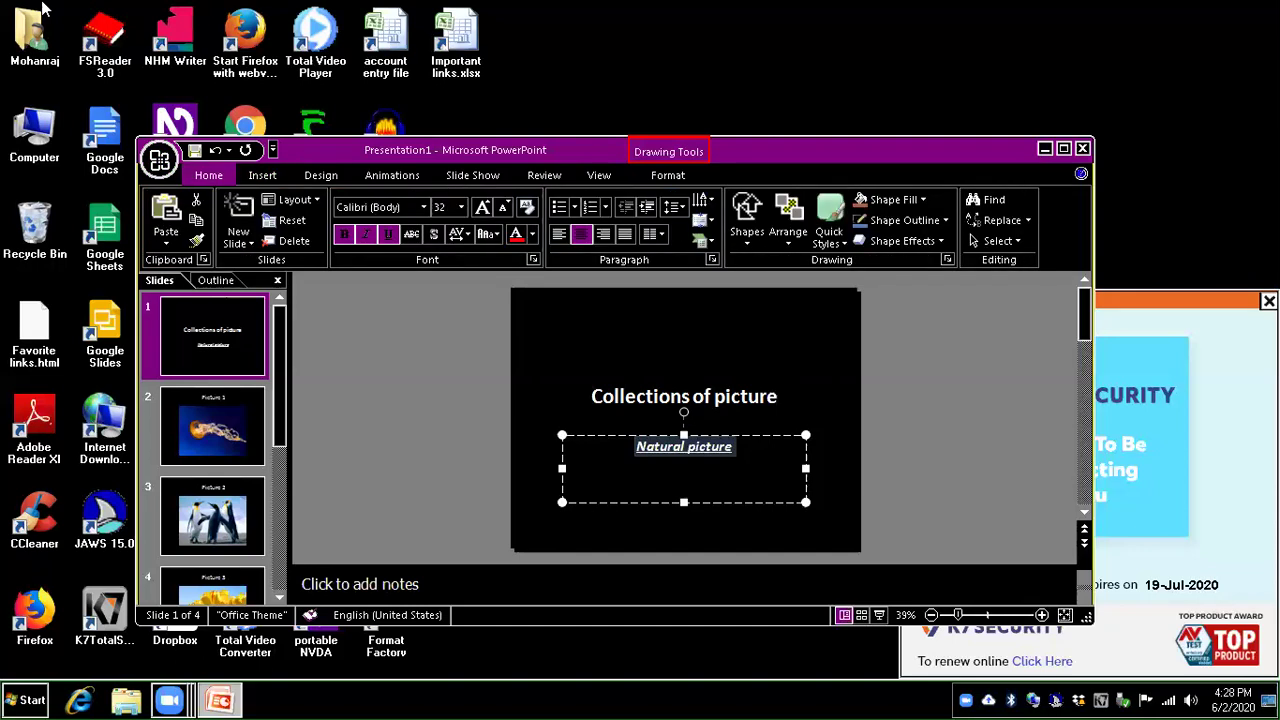
key("Tab")
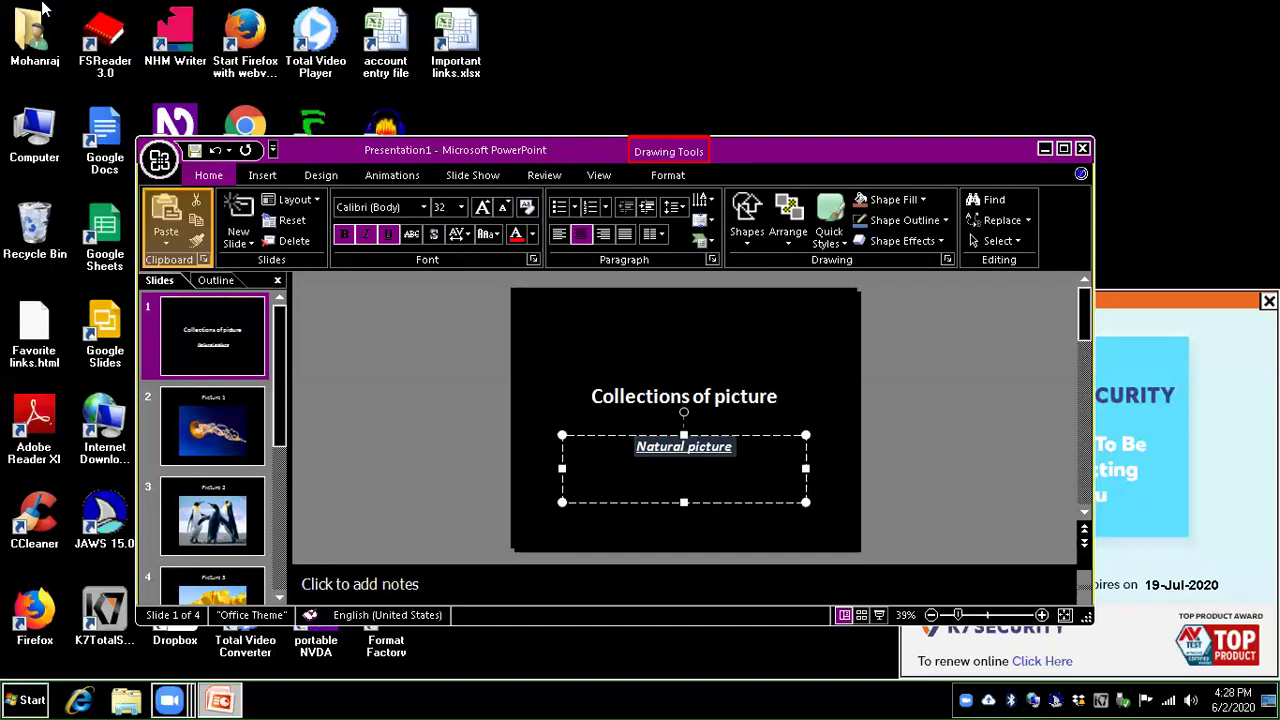
key("Tab")
key("Tab")
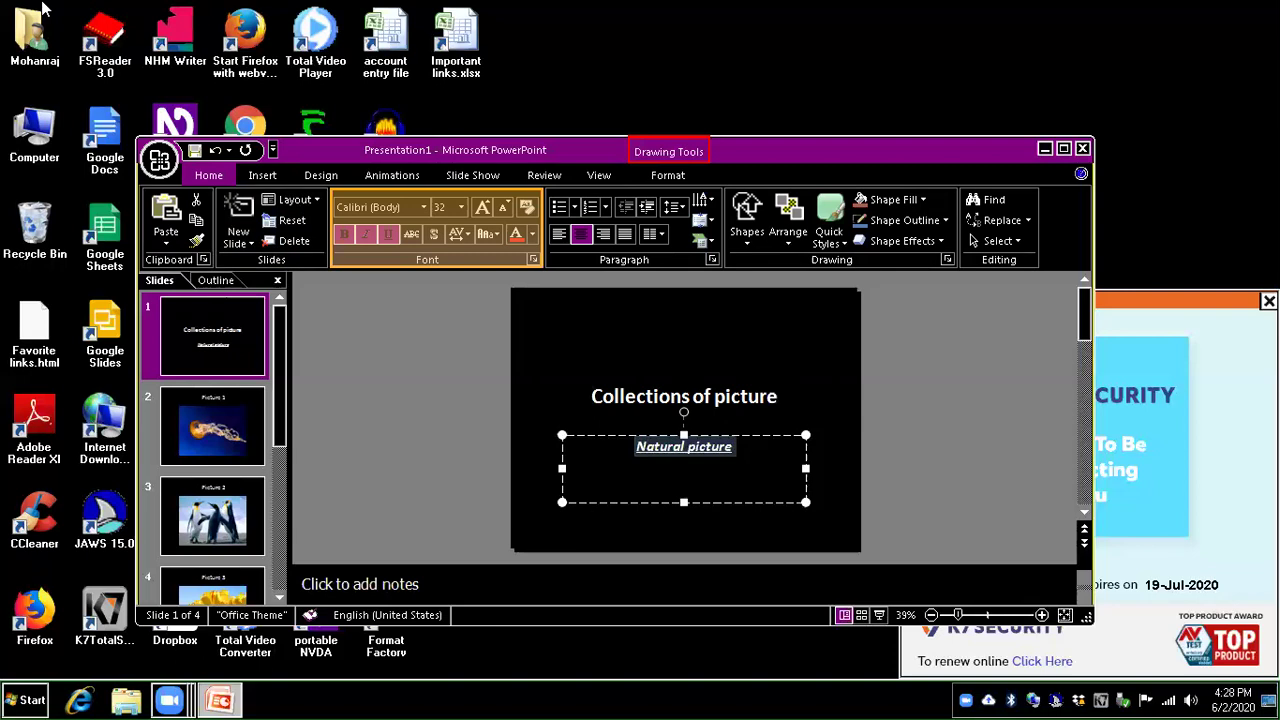
key("Return")
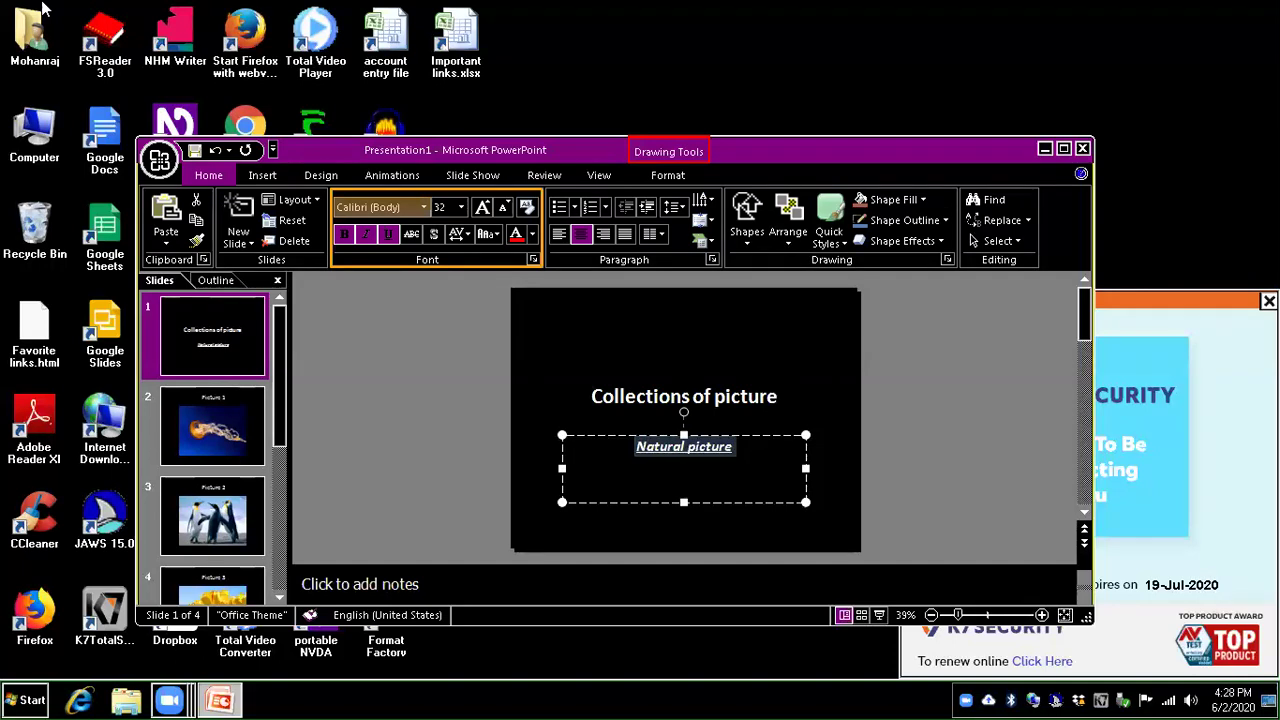
key("Tab")
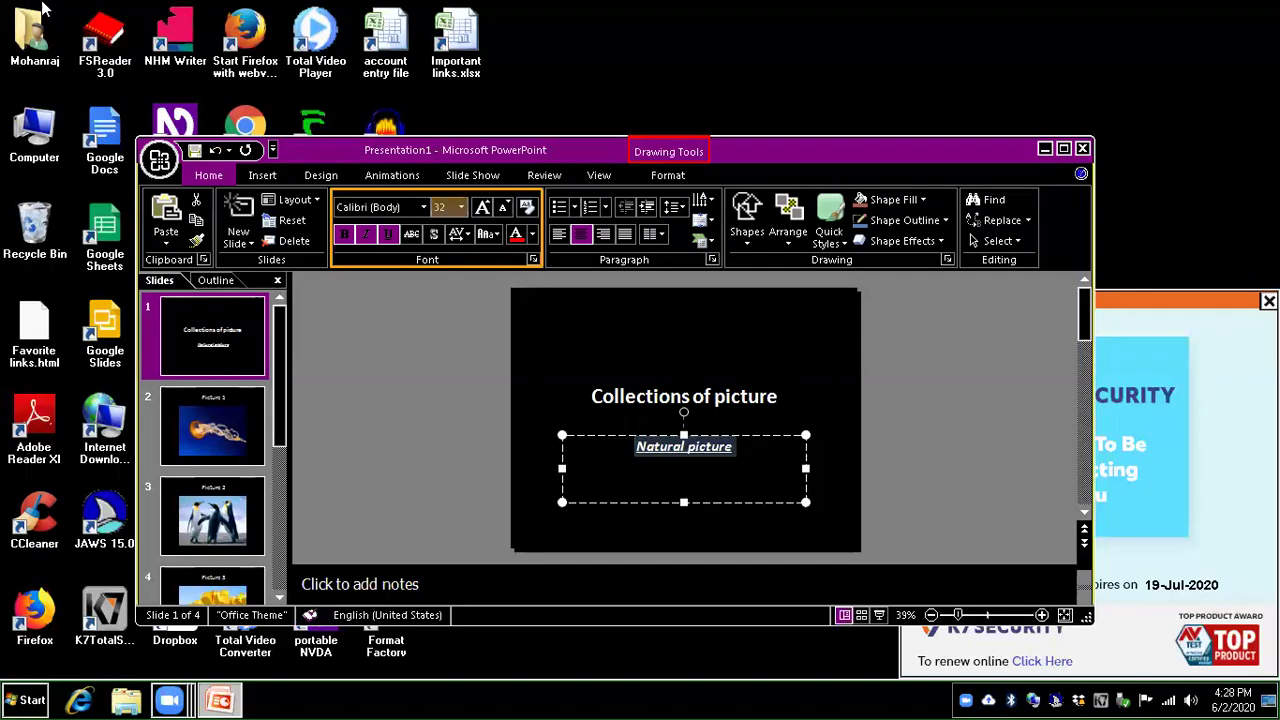
key("Tab")
key("Tab")
key("Tab")
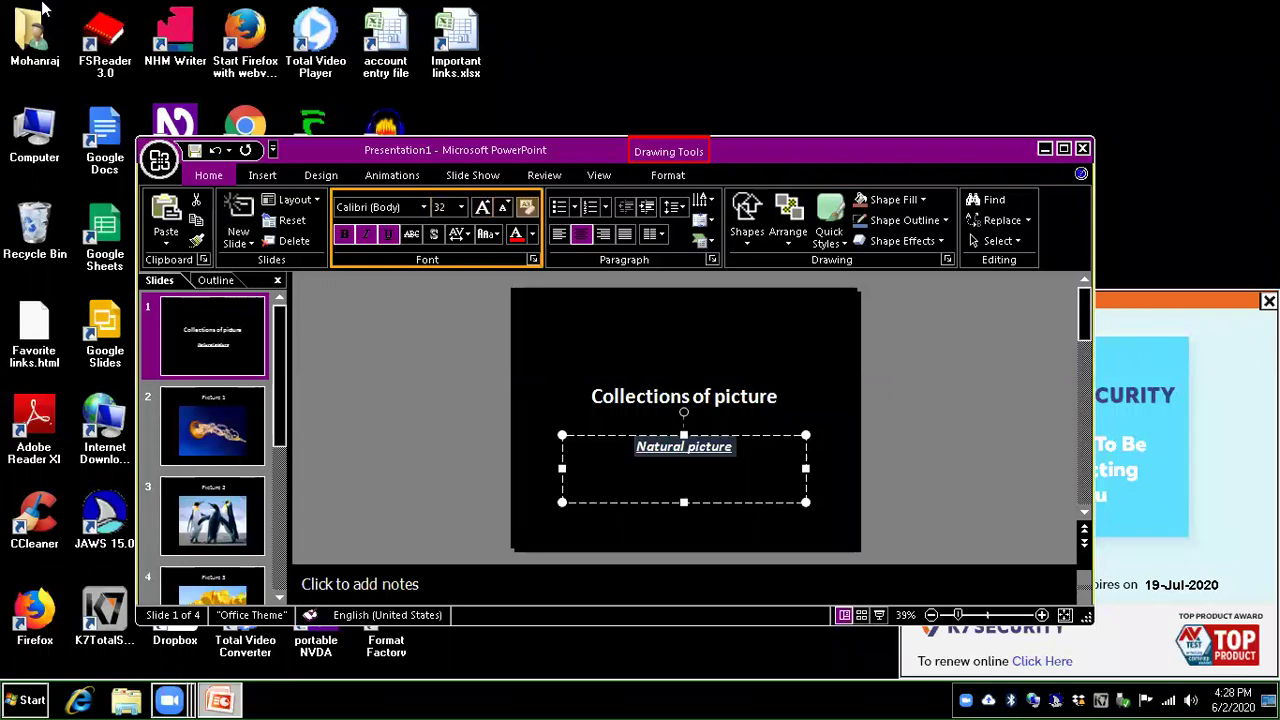
key("Tab")
key("Right")
key("Right")
key("Right")
key("Right")
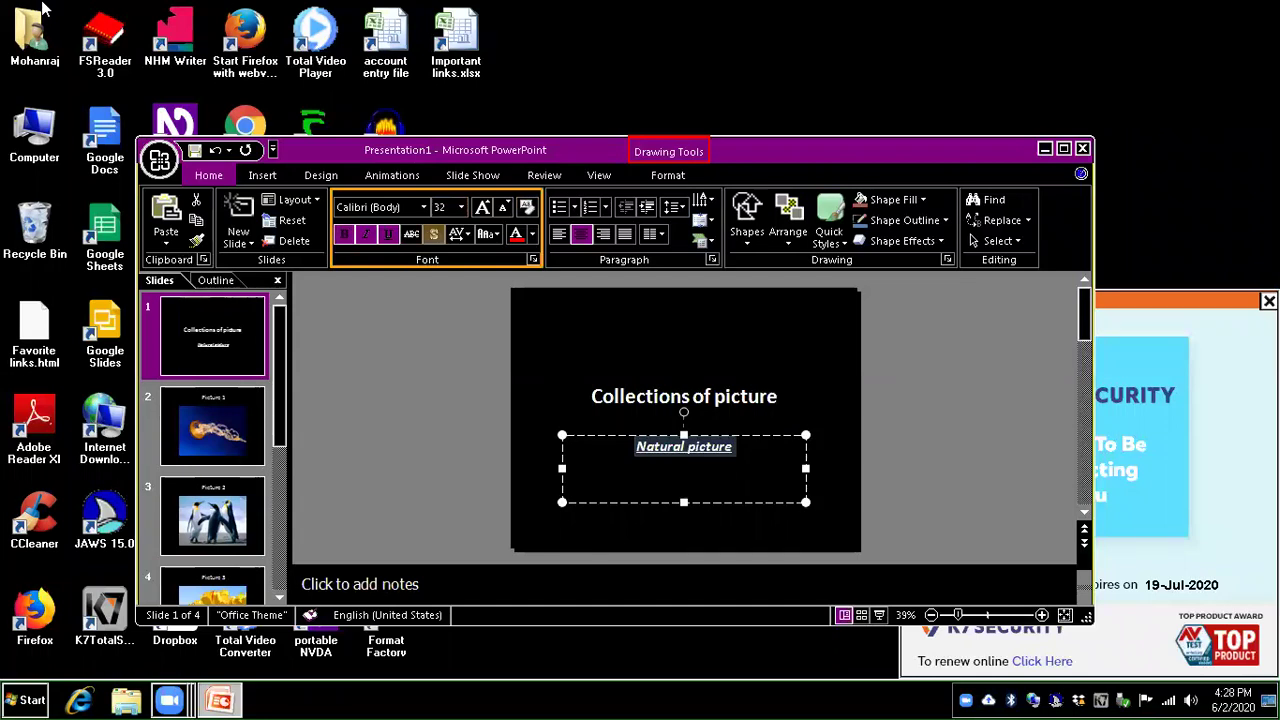
key("Left")
key("Right")
key("Right")
key("Right")
key("Left")
key("Left")
key("Left")
key("Right")
key("Return")
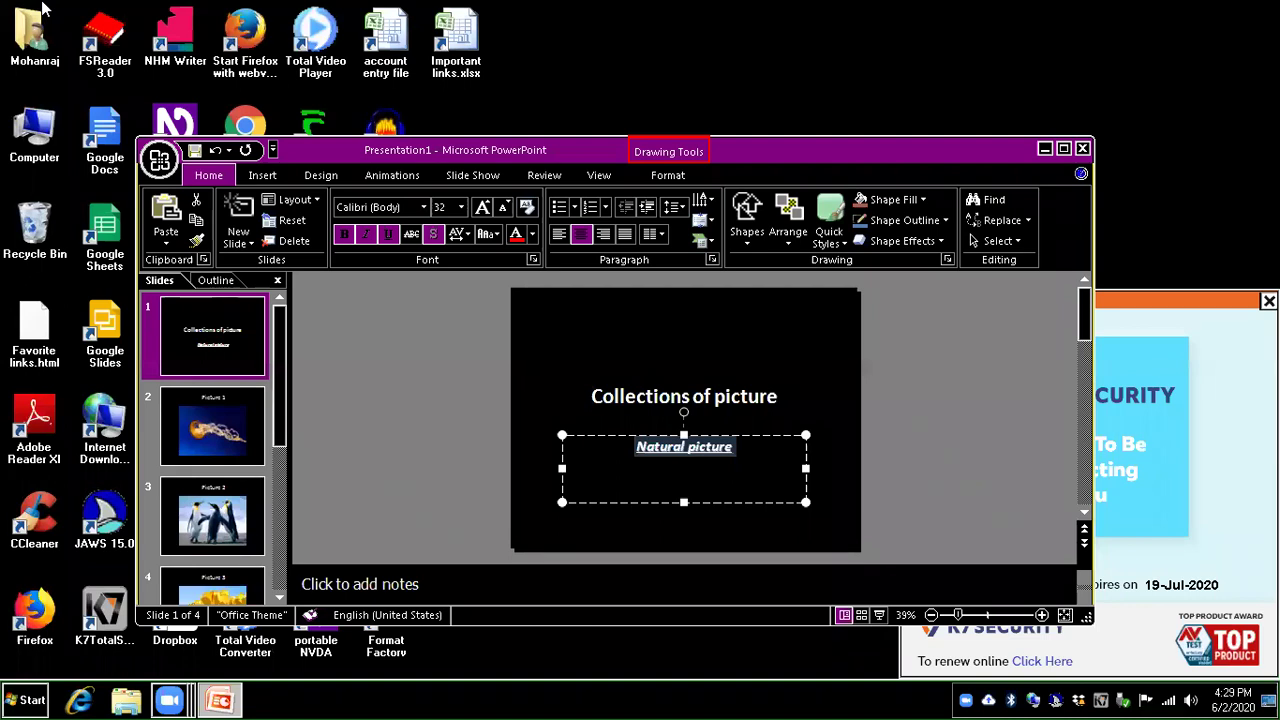
- Quit the JAWS screen reader and minimize all open windows to show the desktop
key("Insert+F4")
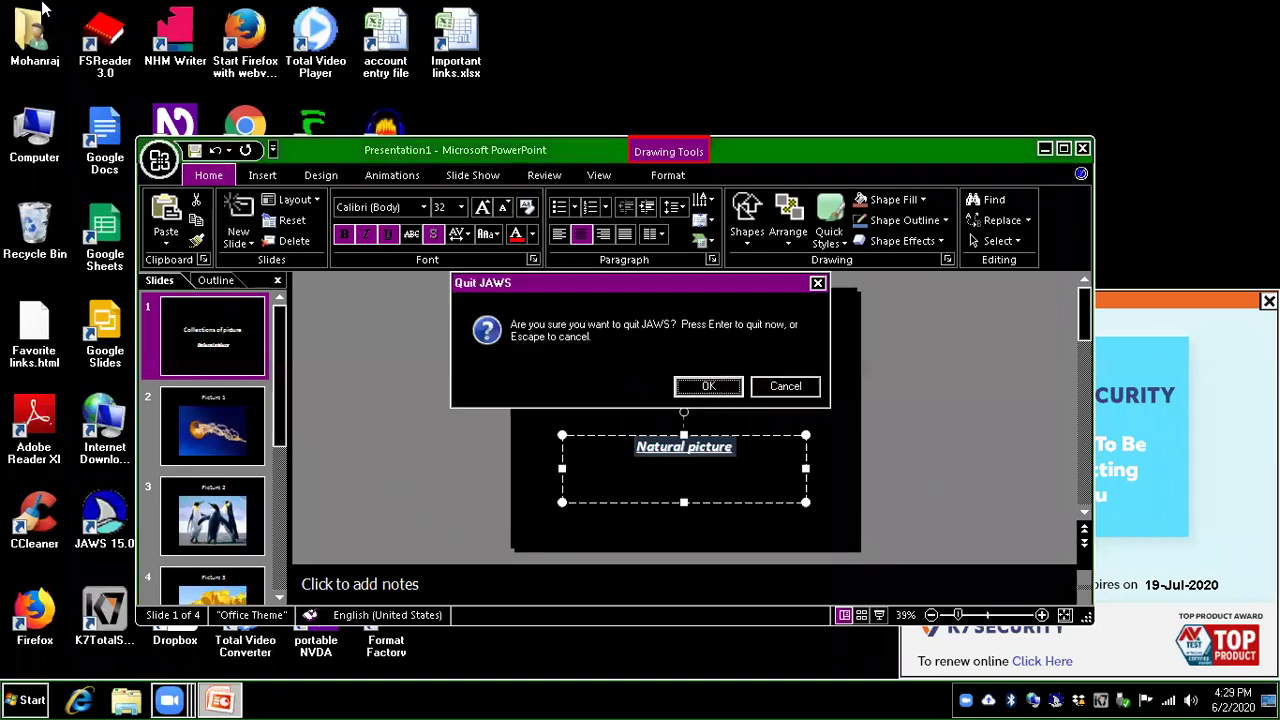
key("Return")
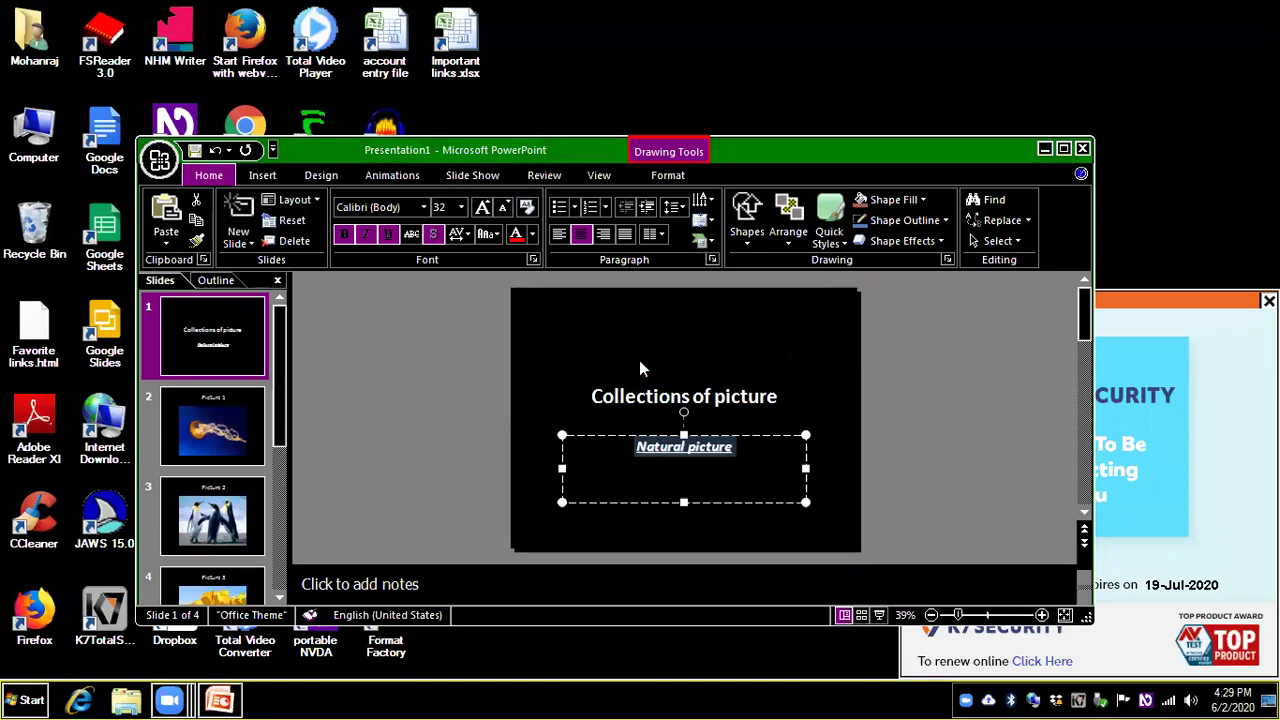
key("super+d")
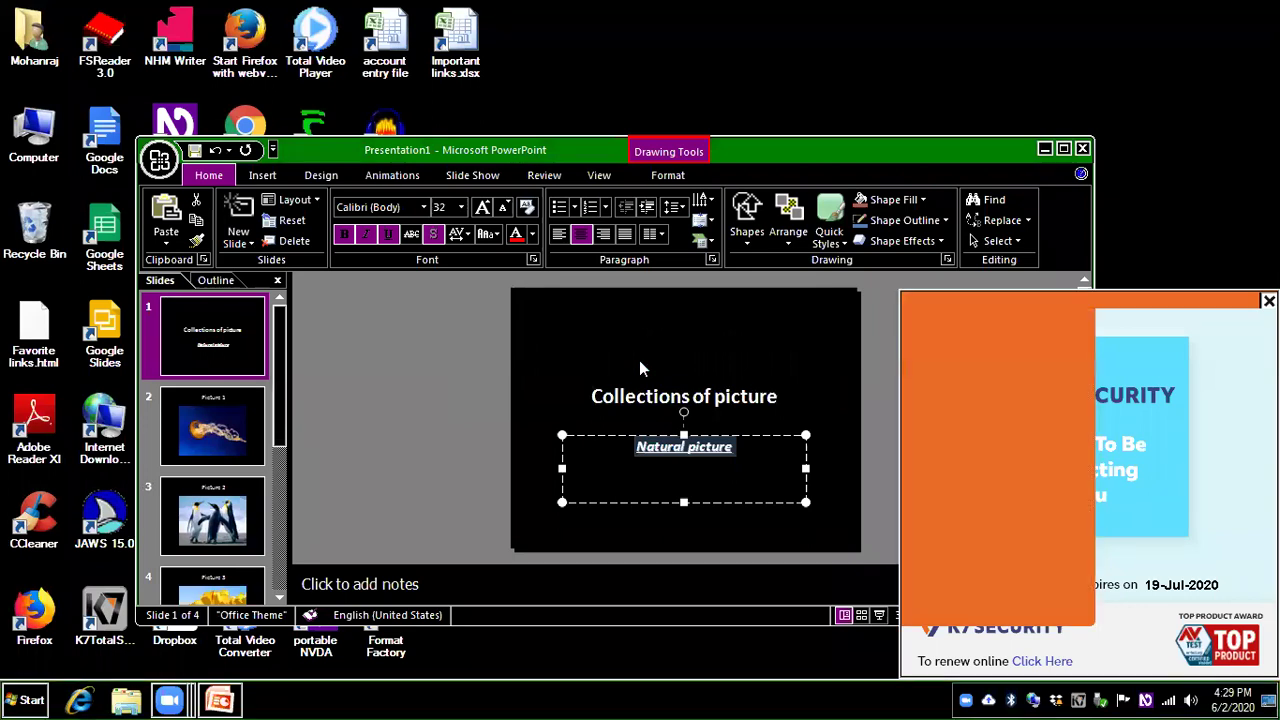
- Open the "power point online class files" folder in the Documents library
key("super")
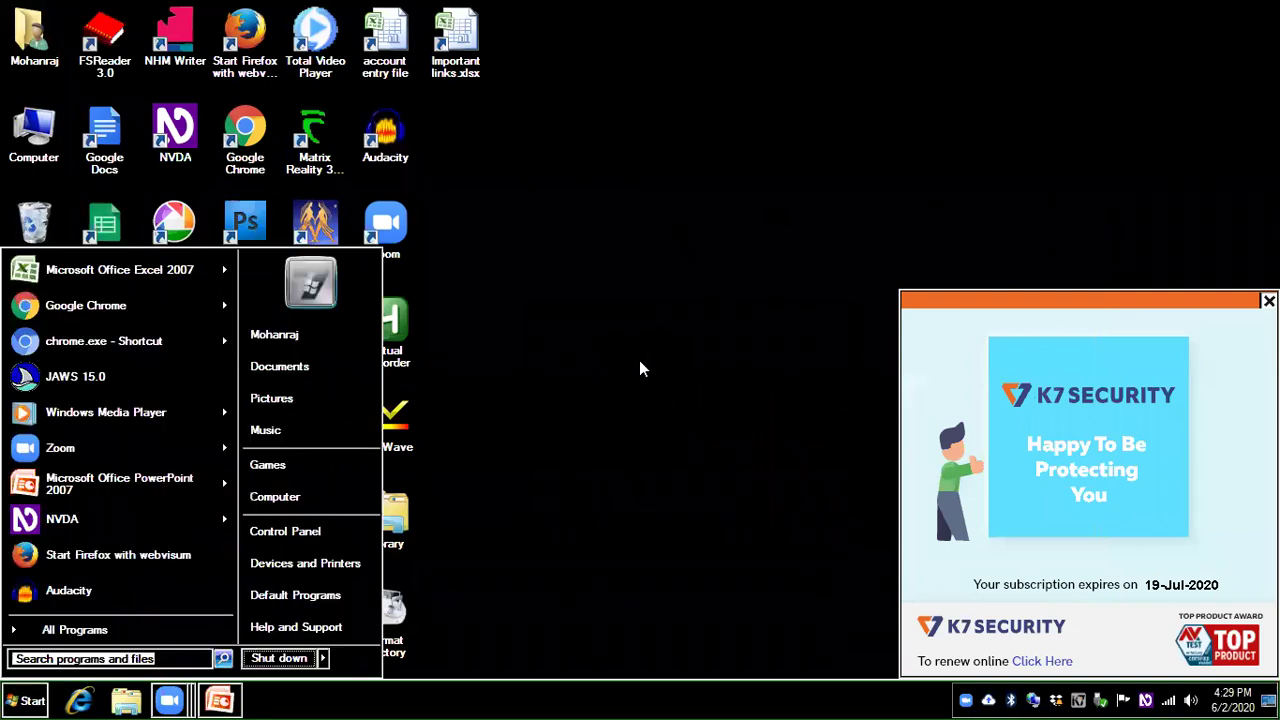
key("Down")
key("Up")
key("Down")
key("Return")
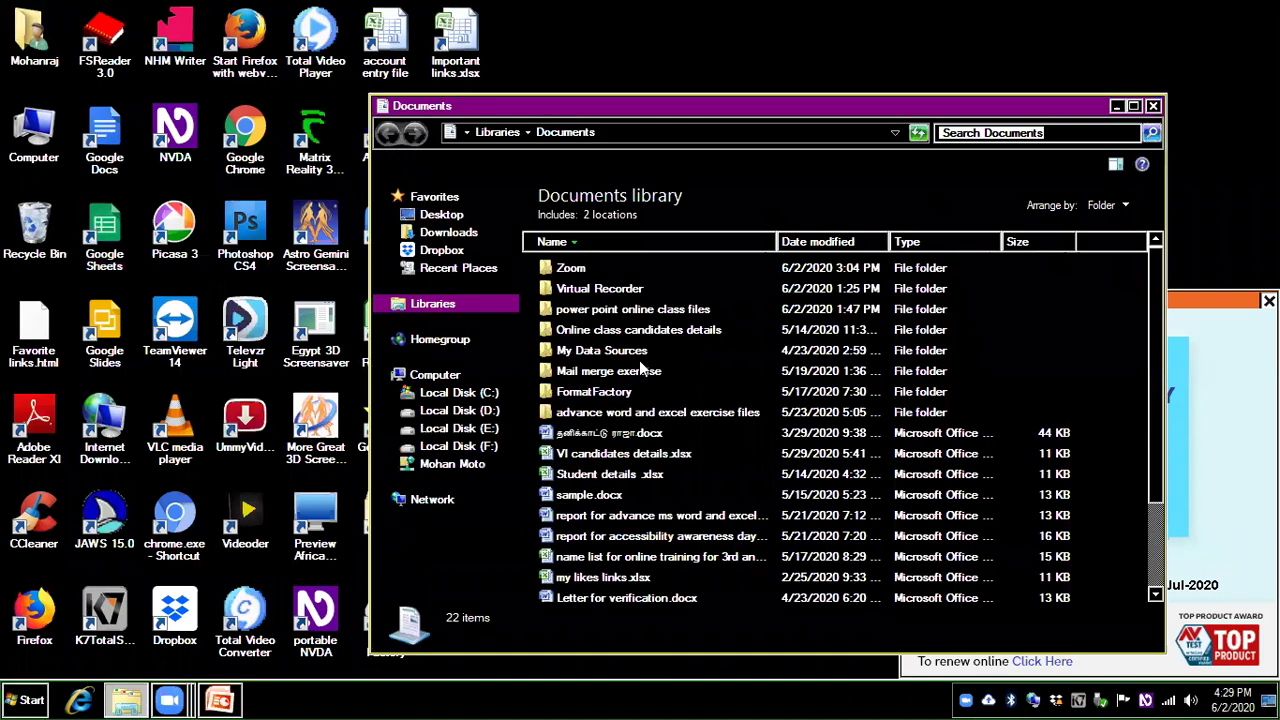
key("p")
key("Return")
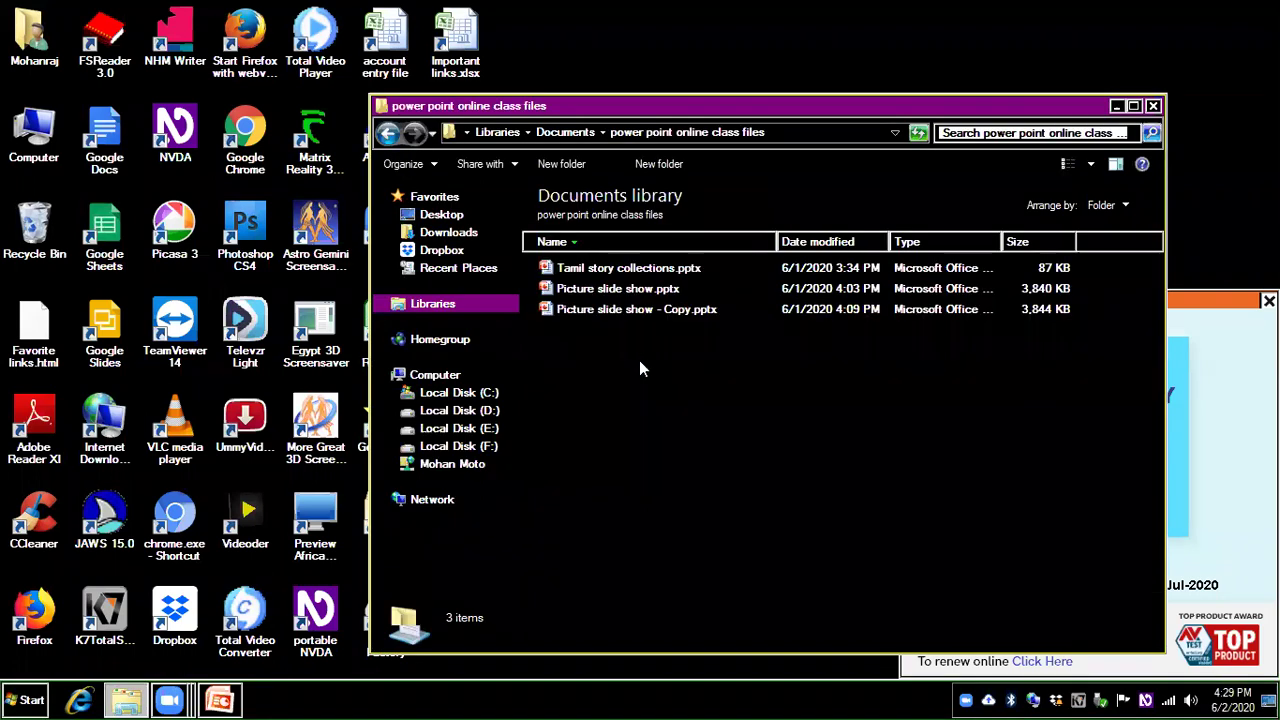
- Open the presentation "Tamil story collections.pptx" and run its slide show from the first slide
key("Down")
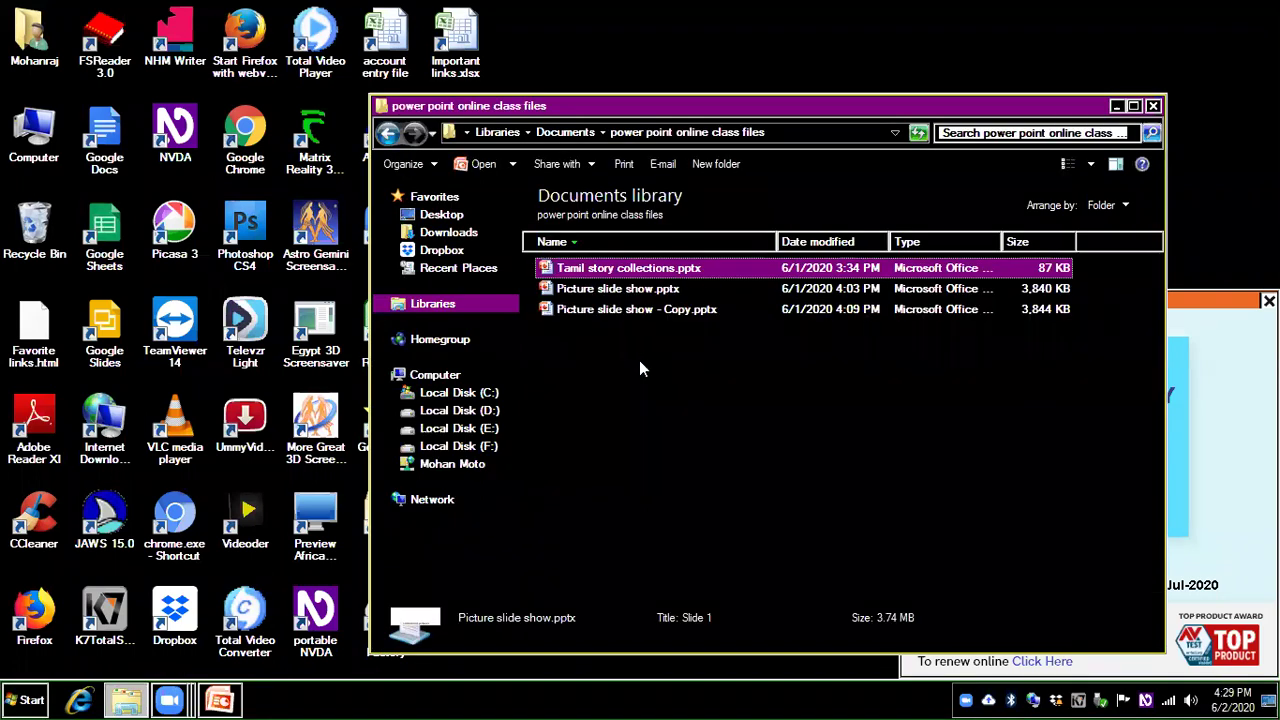
key("Return")
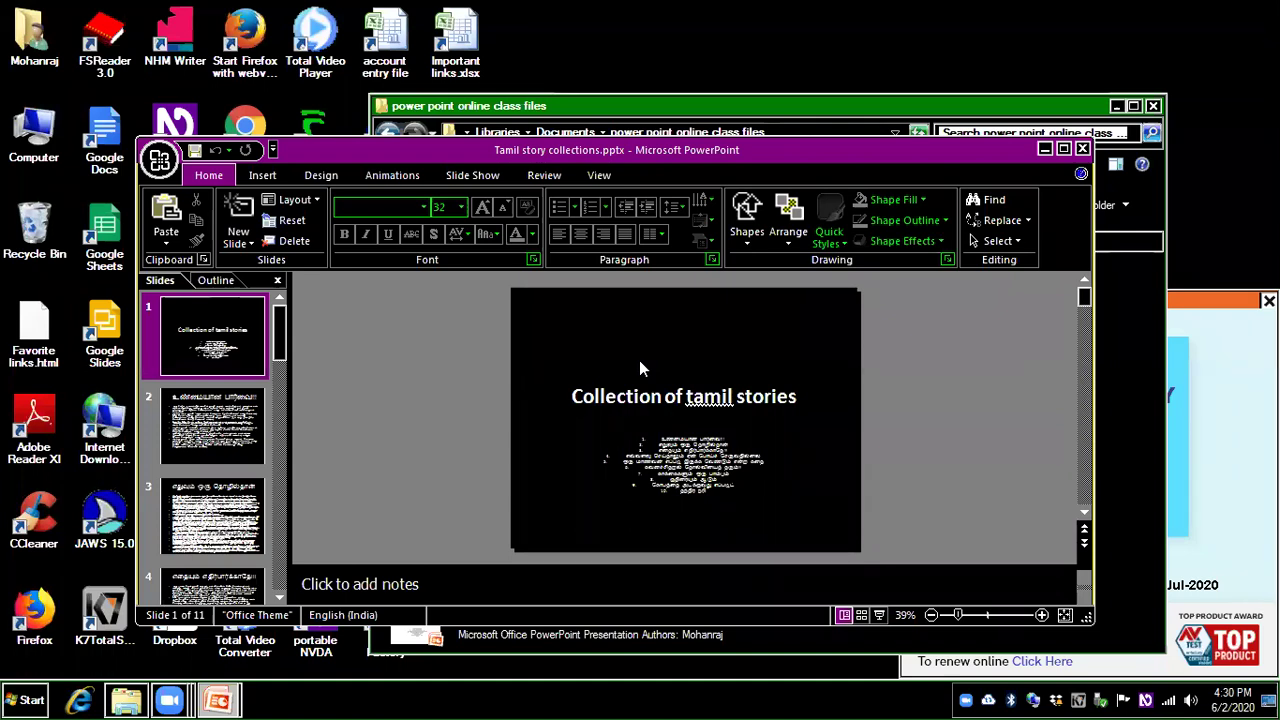
key("F5")
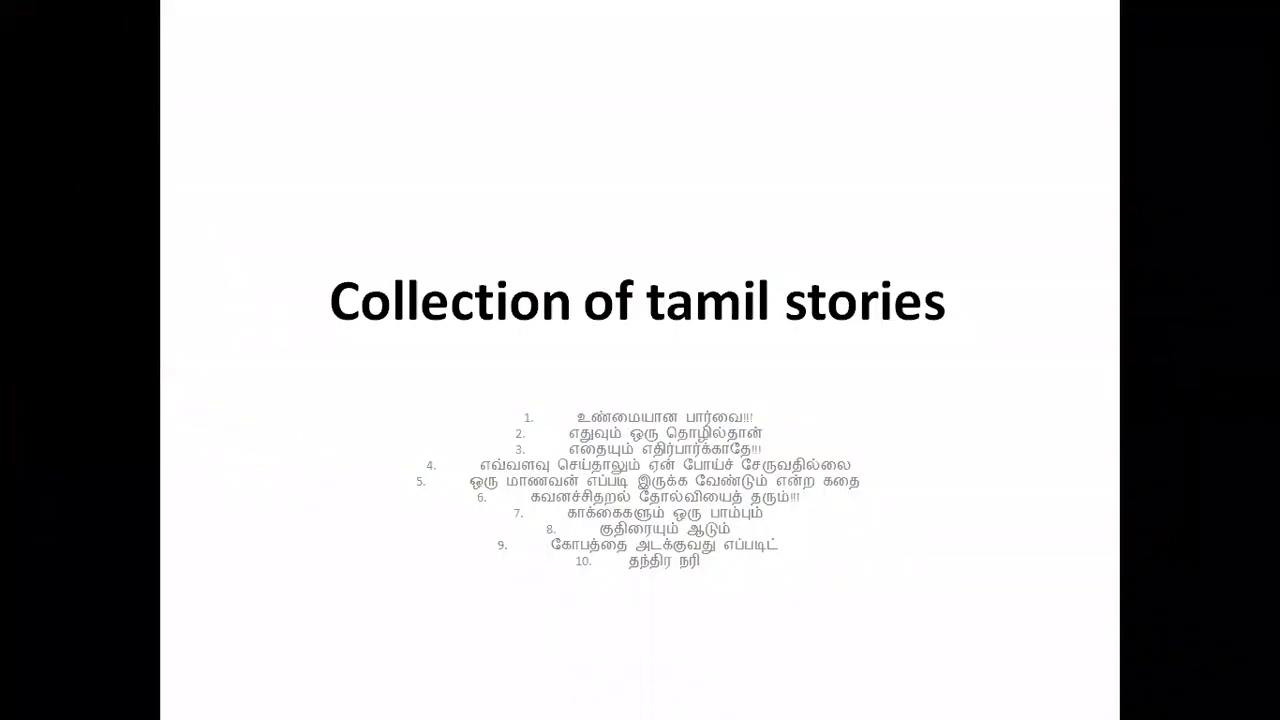